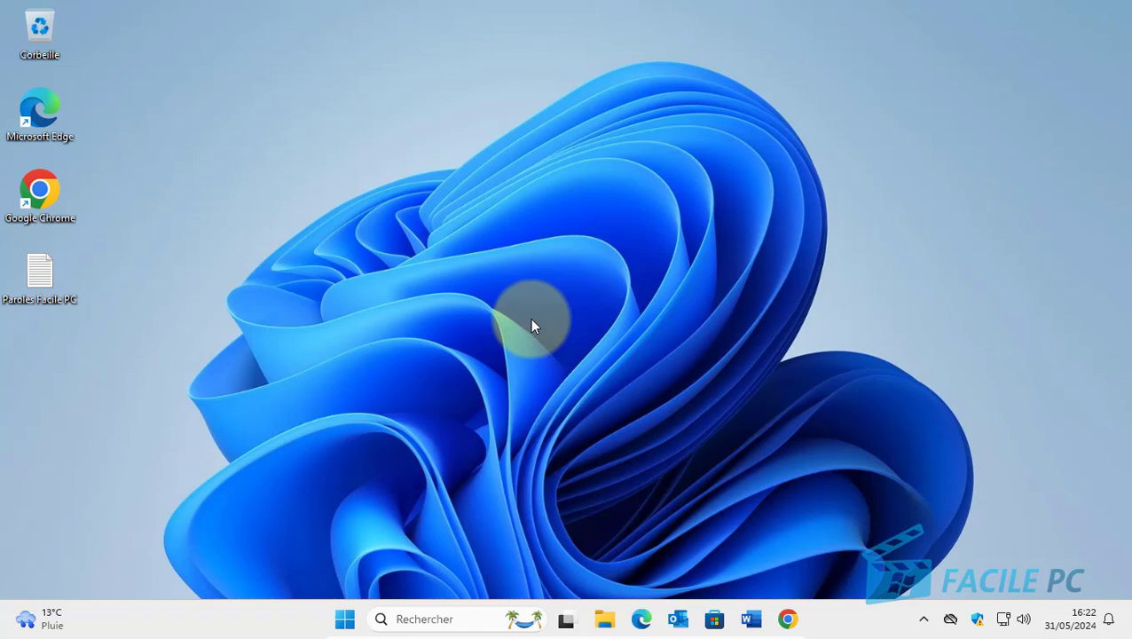
Open the suno.com website in Google Chrome and dismiss the offer to translate the page
{"action": "left_click", "coordinate": [789, 620]}
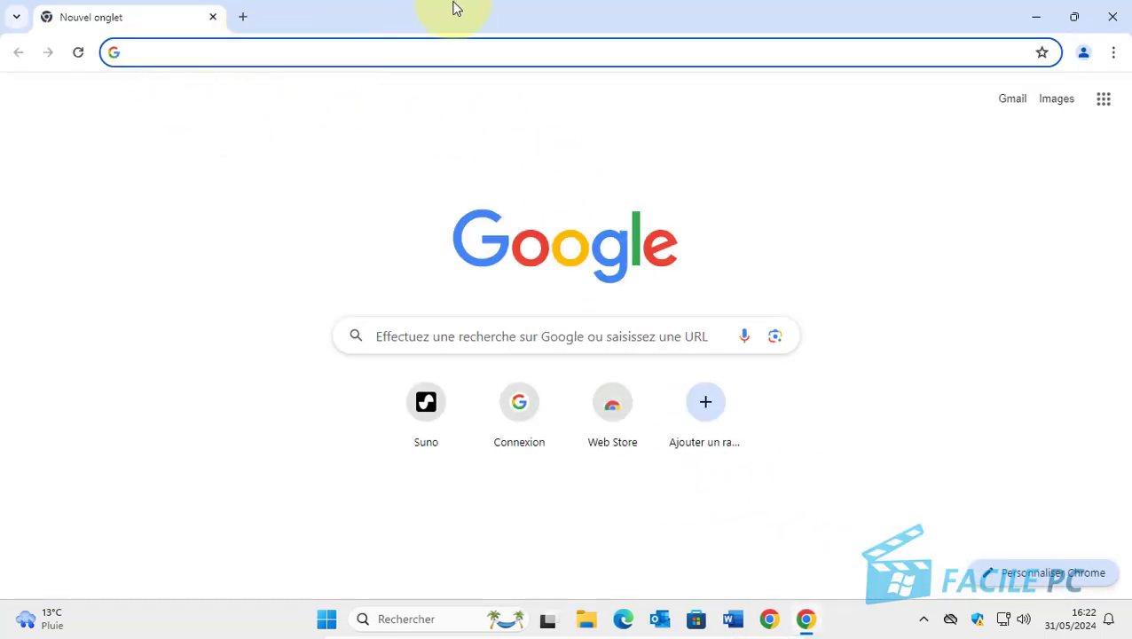
{"action": "type", "text": "suno"}
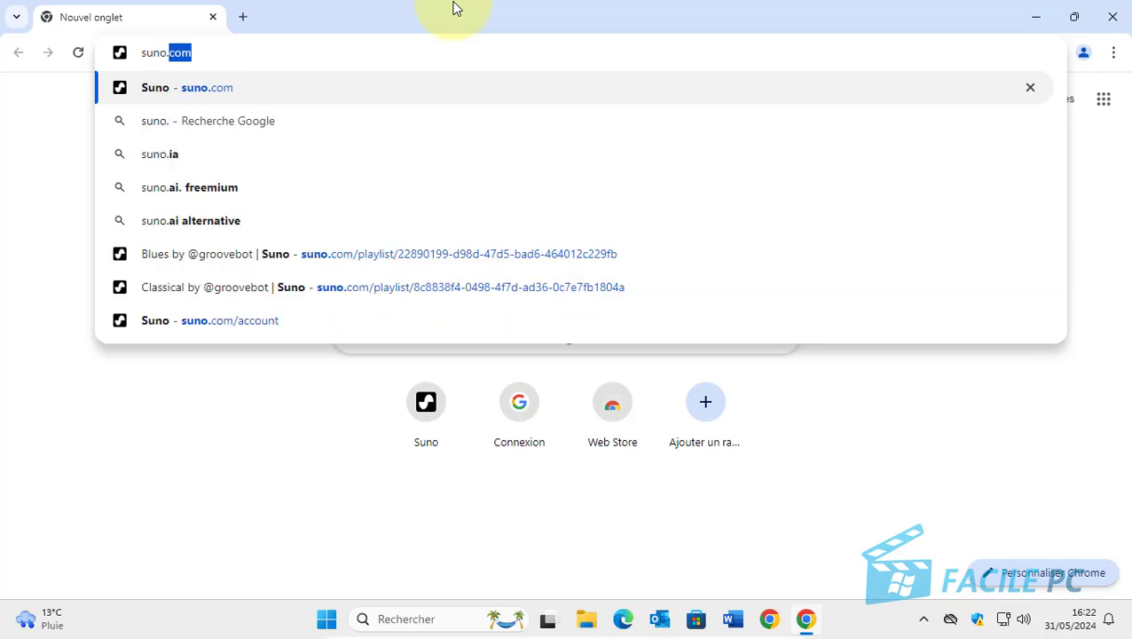
{"action": "type", "text": ".com"}
{"action": "key", "text": "Return"}
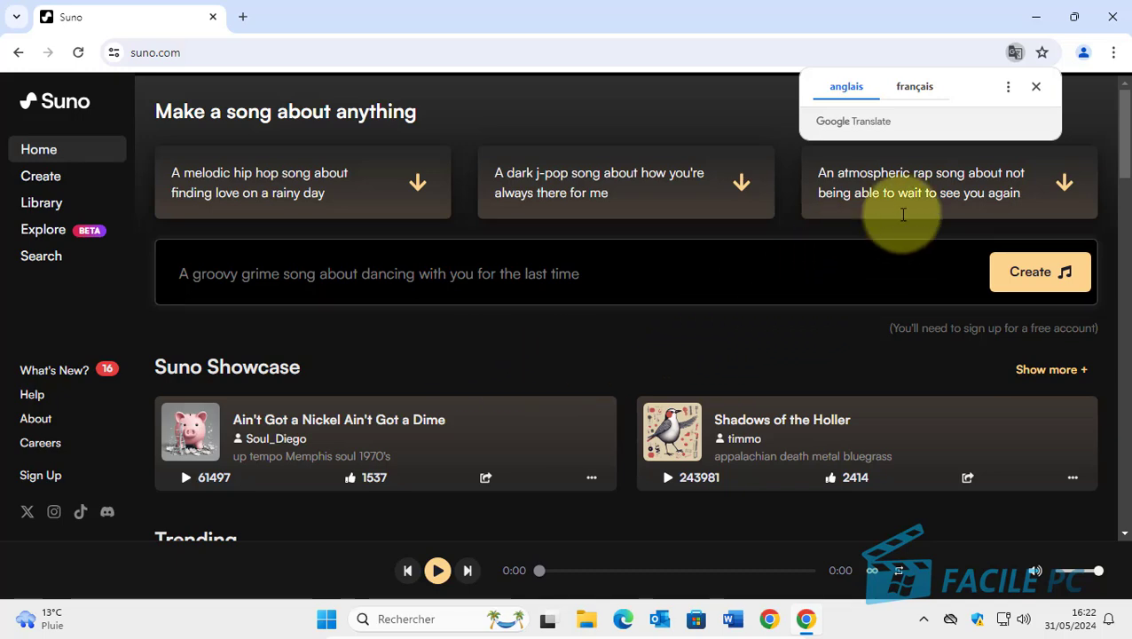
{"action": "left_click", "coordinate": [1037, 85]}
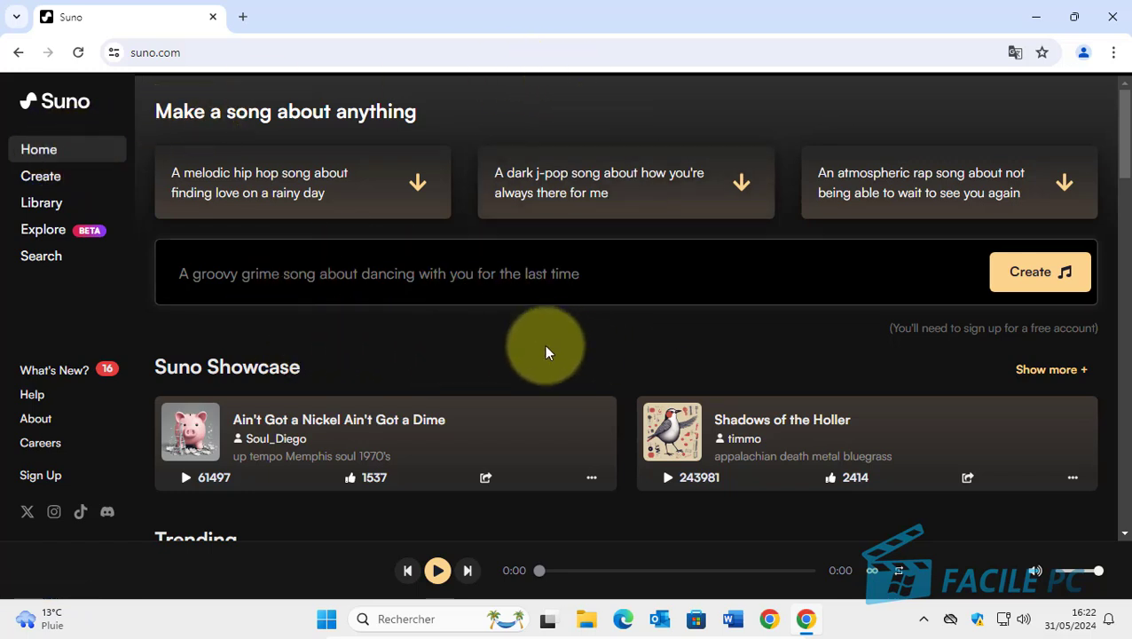
Listen to the trending song "Echoes of the Heart" while examining its style description and lyrics, and pause playback
{"action": "scroll", "coordinate": [545, 351], "scroll_direction": "down", "scroll_amount": 3}
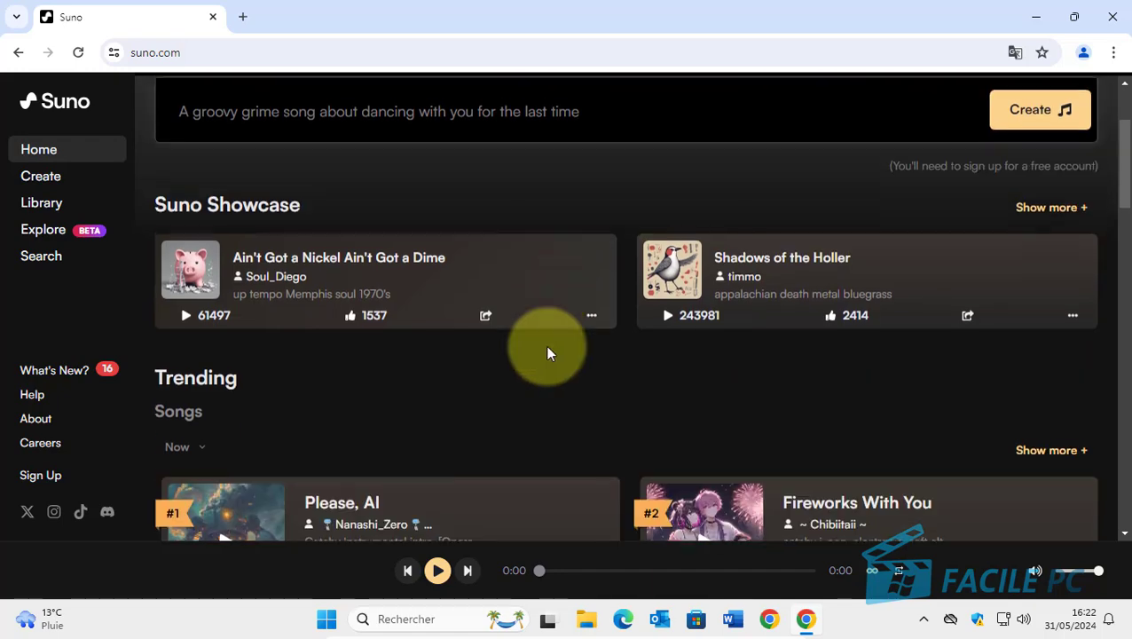
{"action": "scroll", "coordinate": [578, 346], "scroll_direction": "down", "scroll_amount": 2}
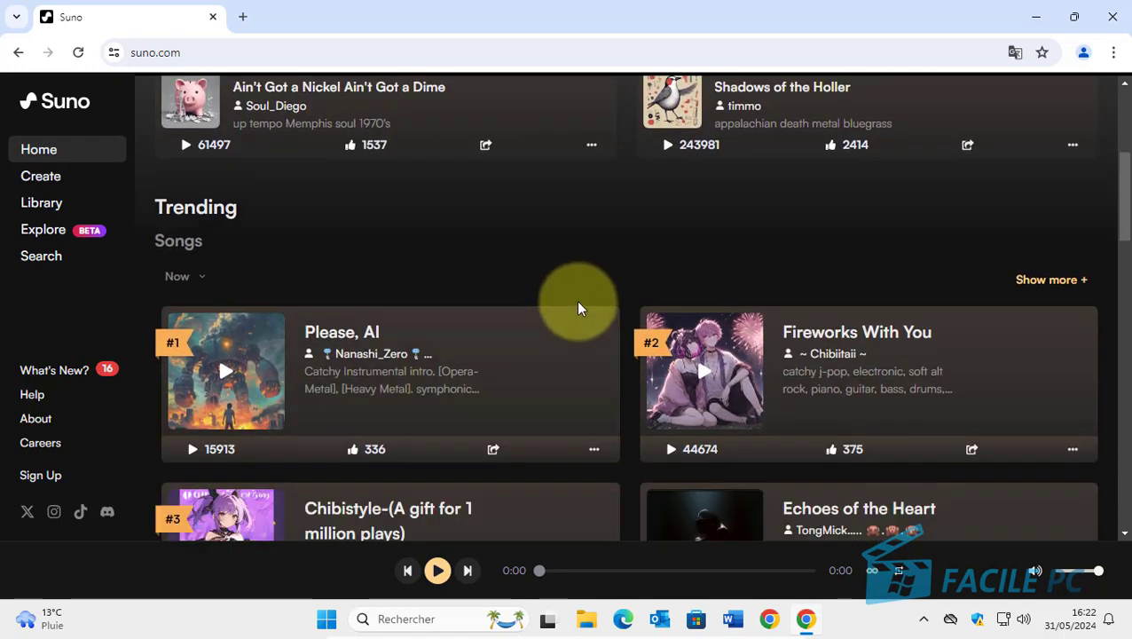
{"action": "scroll", "coordinate": [500, 369], "scroll_direction": "down", "scroll_amount": 2}
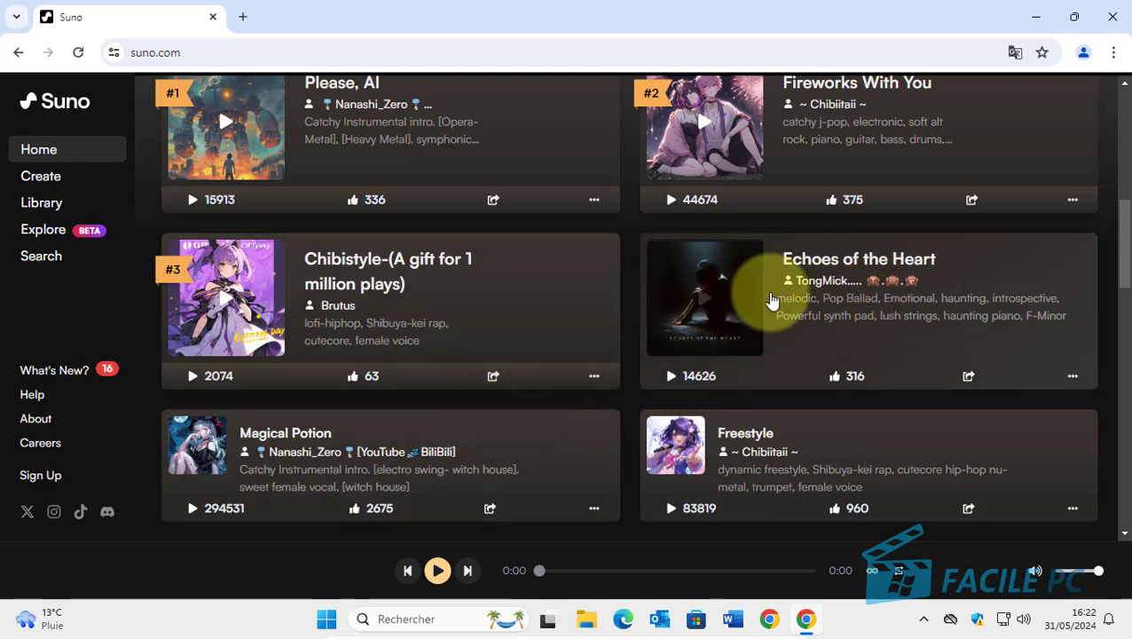
{"action": "left_click", "coordinate": [703, 313]}
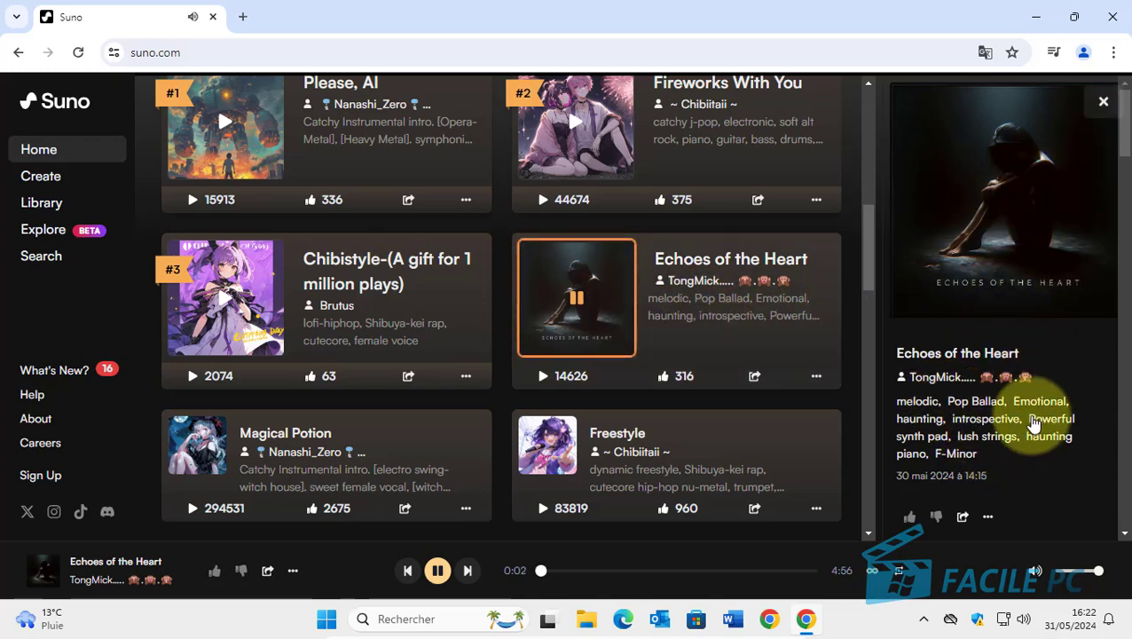
{"action": "scroll", "coordinate": [1032, 426], "scroll_direction": "down", "scroll_amount": 2}
{"action": "scroll", "coordinate": [1032, 426], "scroll_direction": "down", "scroll_amount": 2}
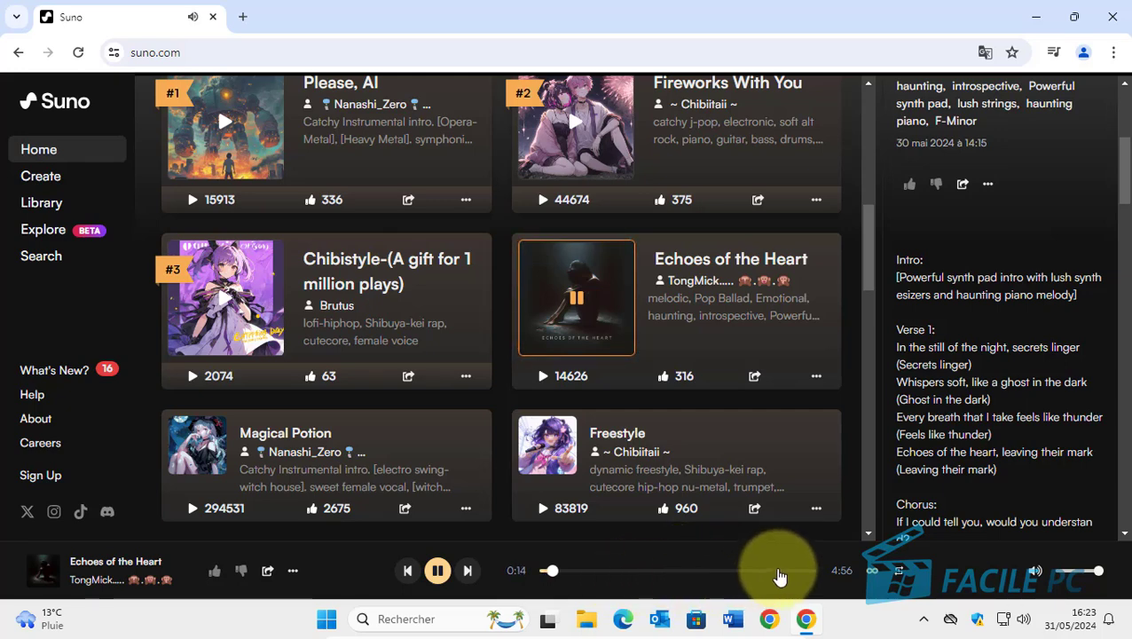
{"action": "left_click", "coordinate": [437, 572]}
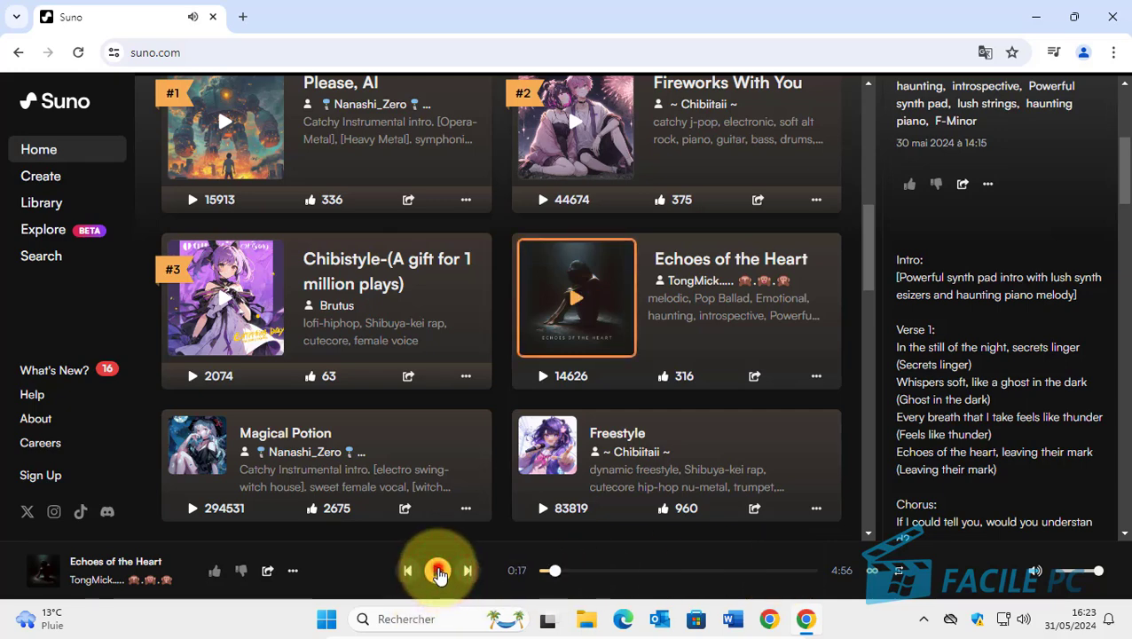
{"action": "left_click", "coordinate": [439, 572]}
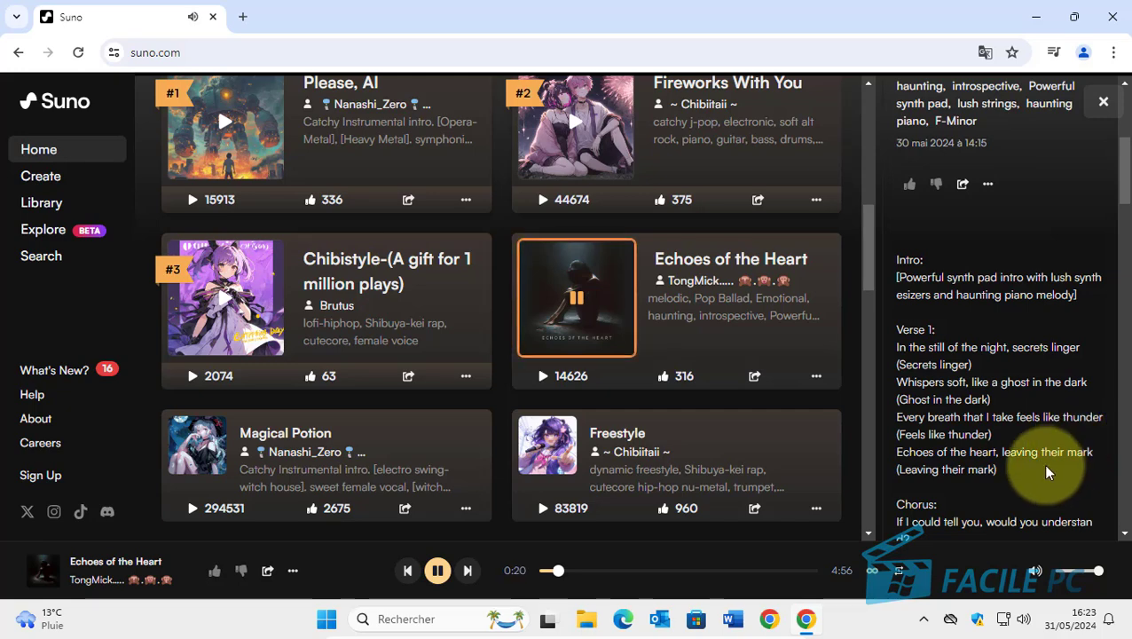
{"action": "scroll", "coordinate": [1045, 470], "scroll_direction": "up", "scroll_amount": 1}
{"action": "scroll", "coordinate": [1047, 466], "scroll_direction": "down", "scroll_amount": 1}
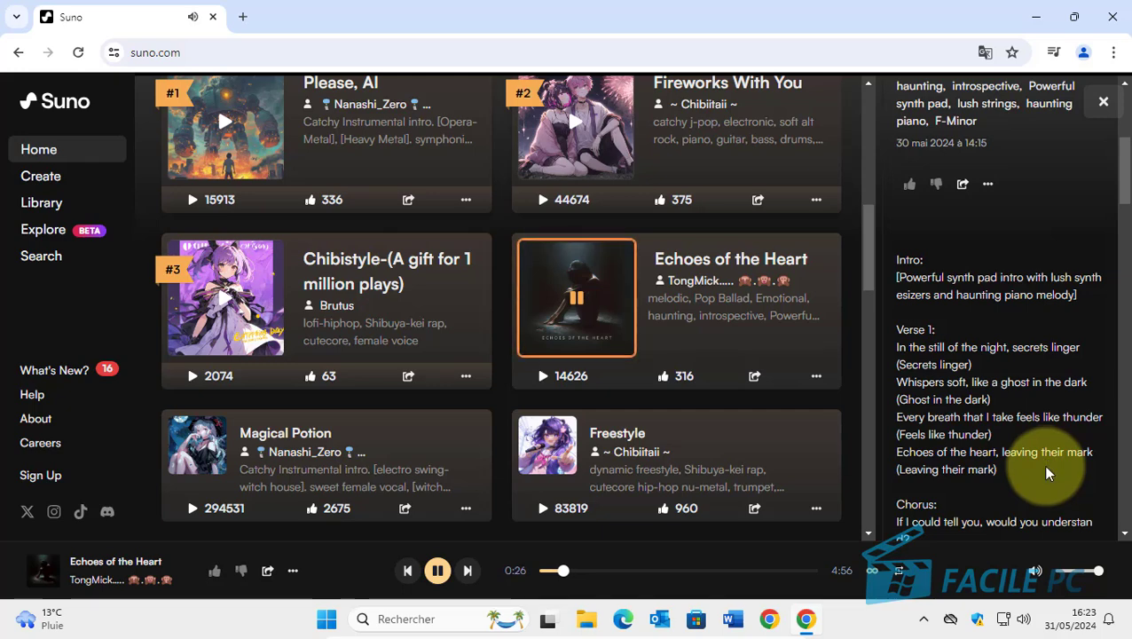
{"action": "left_click", "coordinate": [443, 574]}
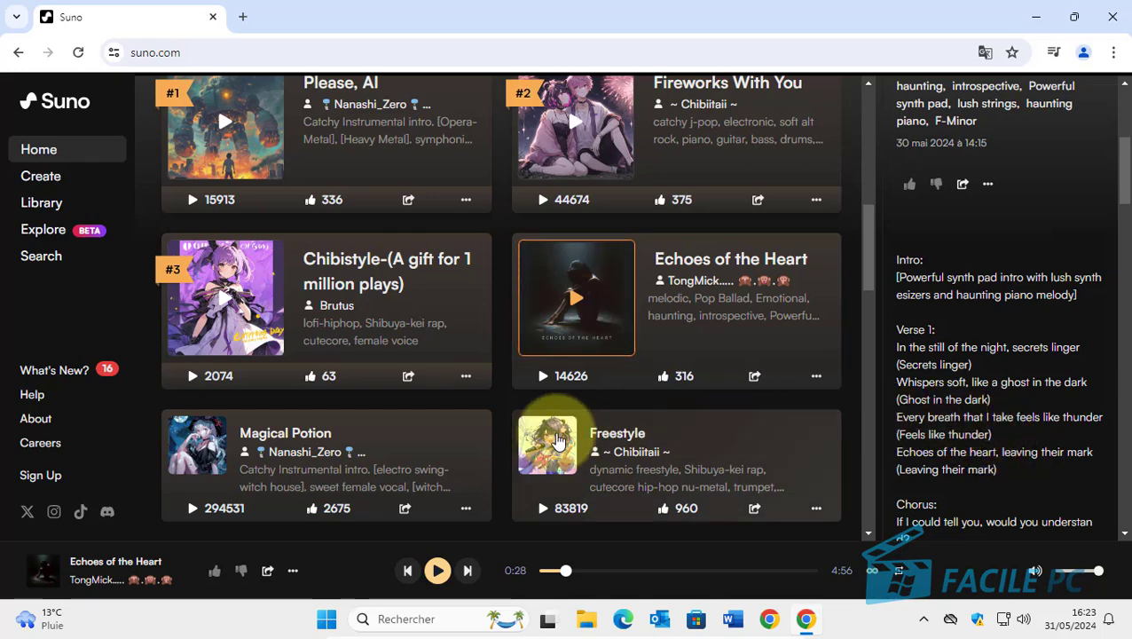
Open the Rap top category, listen to "Bob Ross Love Letter" while viewing its lyrics, and pause it
{"action": "scroll", "coordinate": [472, 442], "scroll_direction": "down", "scroll_amount": 2}
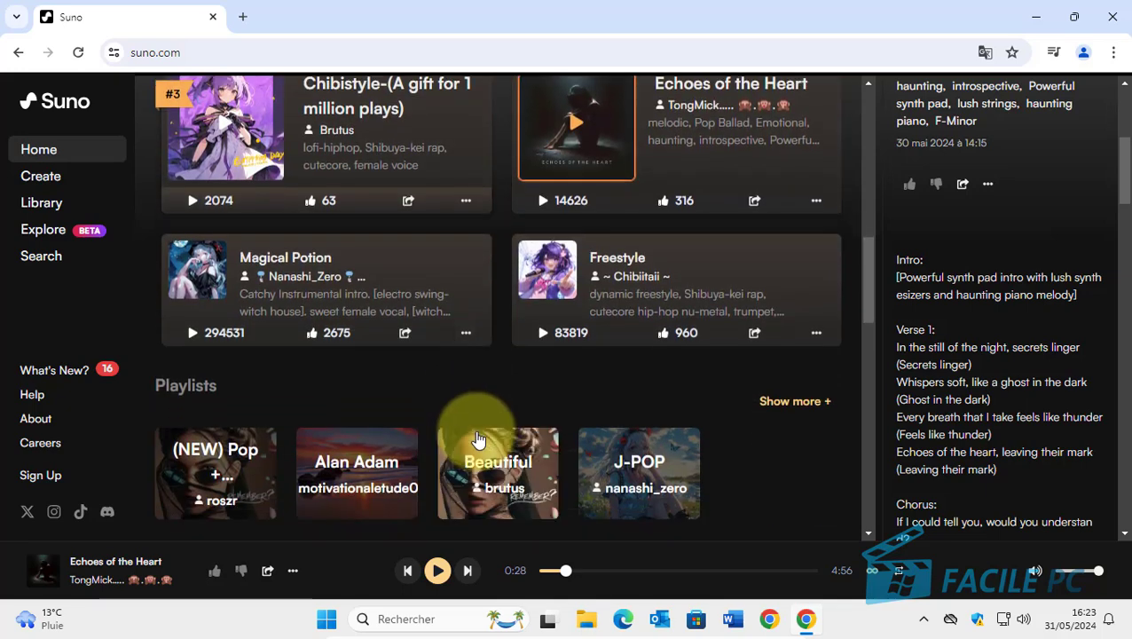
{"action": "scroll", "coordinate": [728, 424], "scroll_direction": "down", "scroll_amount": 1}
{"action": "scroll", "coordinate": [784, 440], "scroll_direction": "down", "scroll_amount": 2}
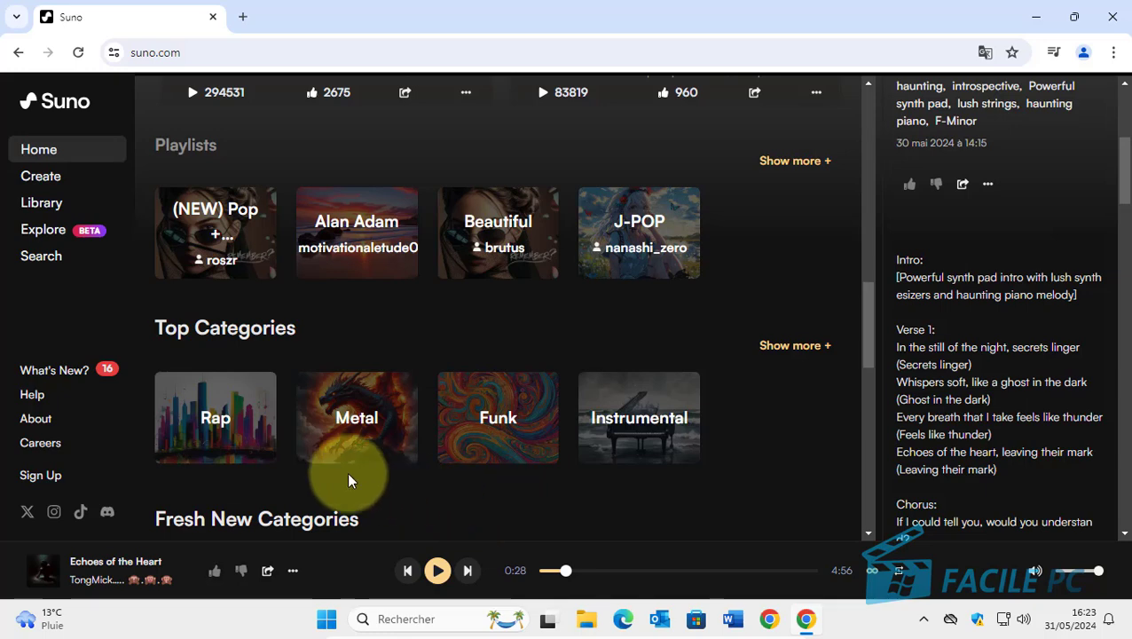
{"action": "left_click", "coordinate": [211, 426]}
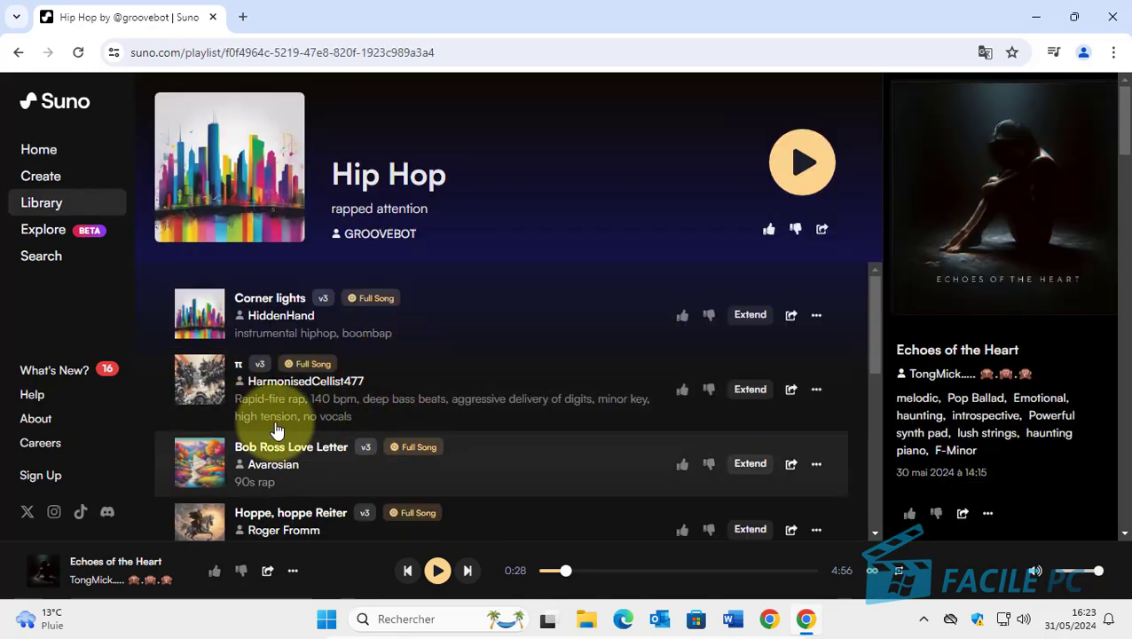
{"action": "left_click", "coordinate": [193, 473]}
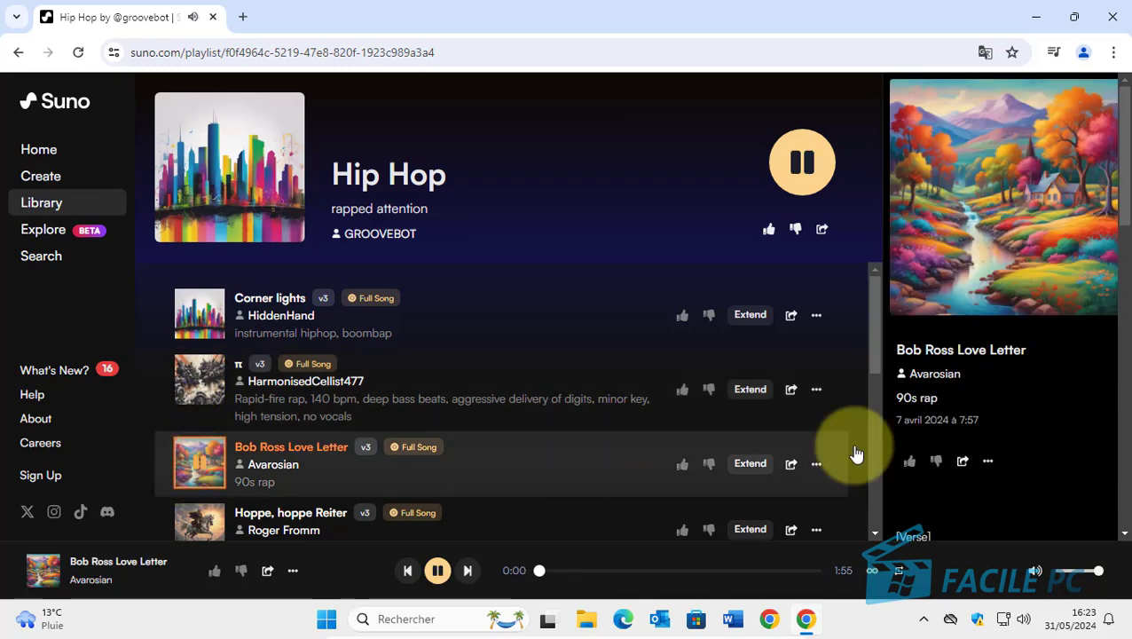
{"action": "scroll", "coordinate": [1027, 404], "scroll_direction": "down", "scroll_amount": 3}
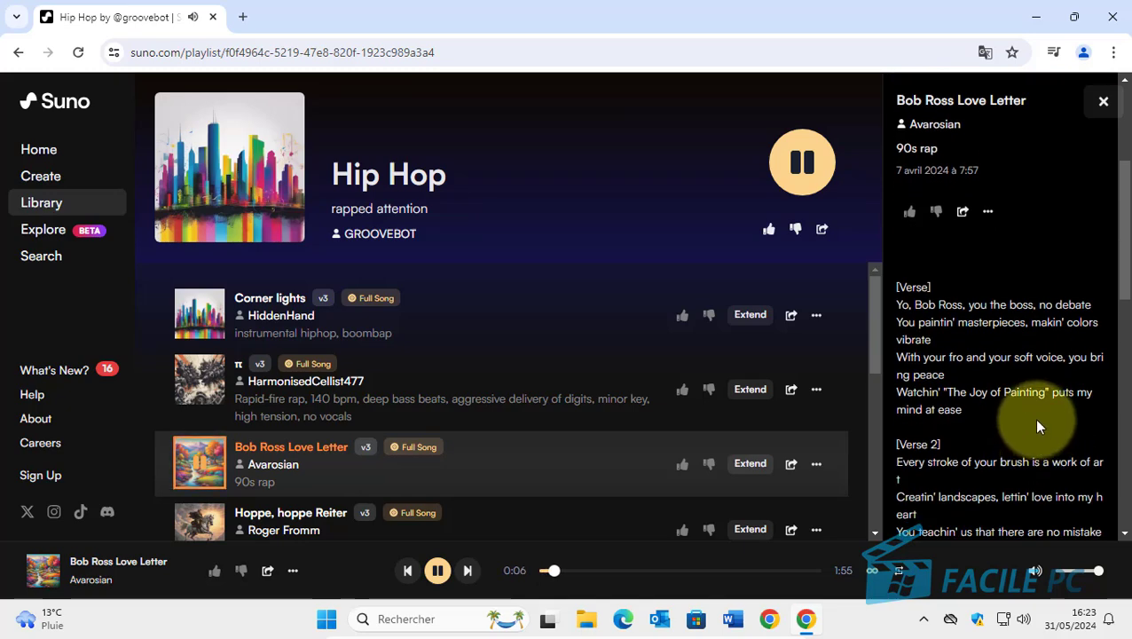
{"action": "left_click", "coordinate": [437, 572]}
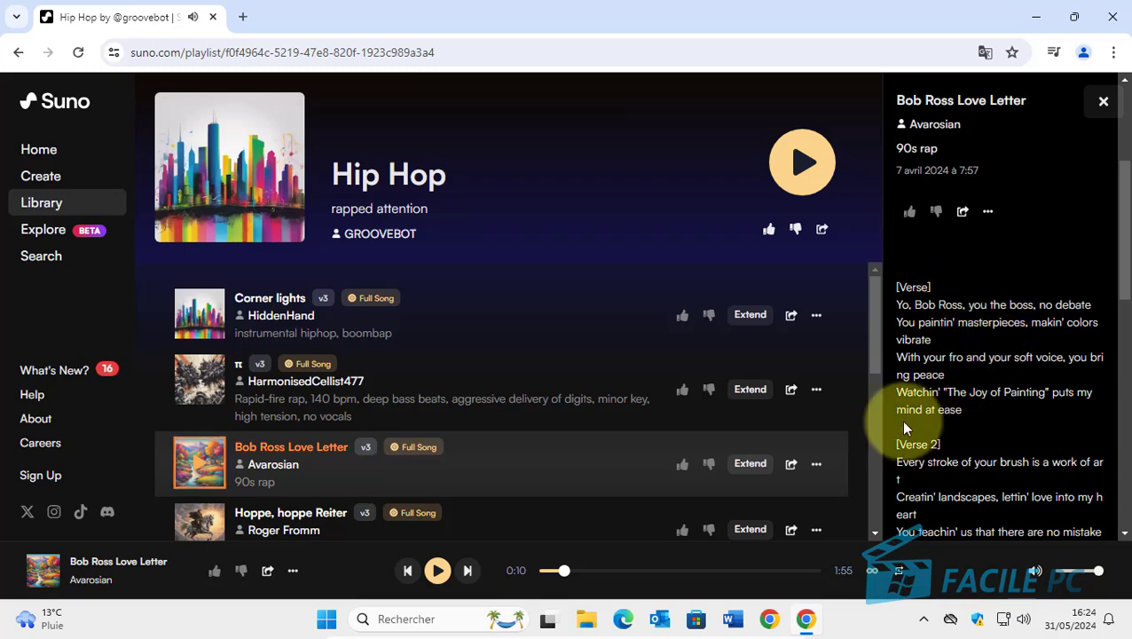
Return to the home page's Rock category, listen to "I am a salmon" while viewing its lyrics, and pause it
{"action": "left_click", "coordinate": [19, 55]}
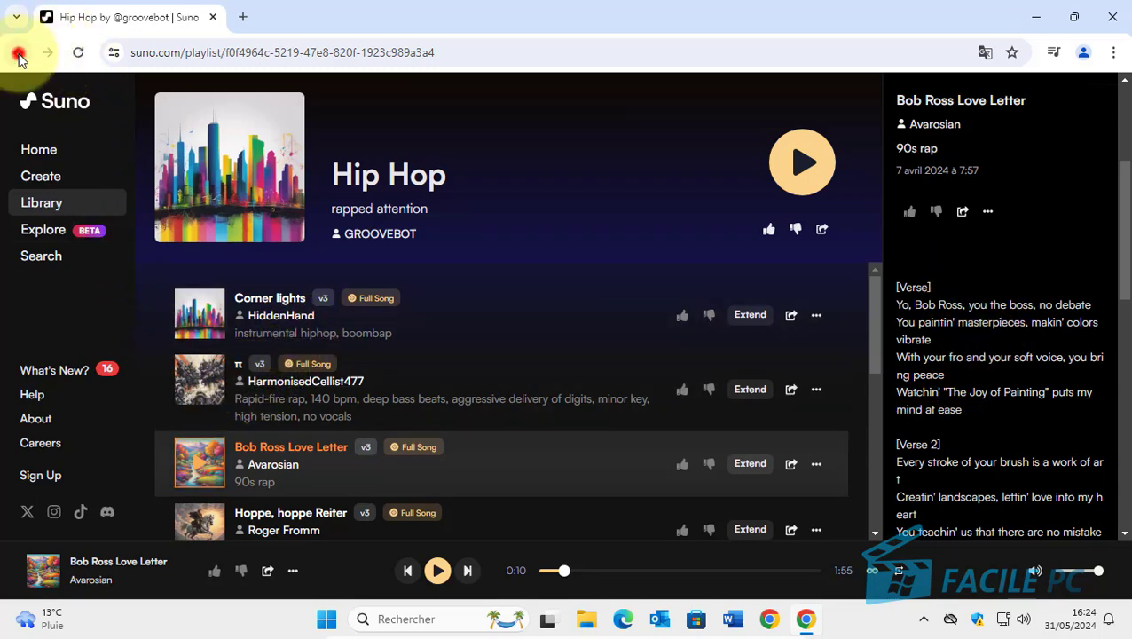
{"action": "scroll", "coordinate": [425, 424], "scroll_direction": "down", "scroll_amount": 3}
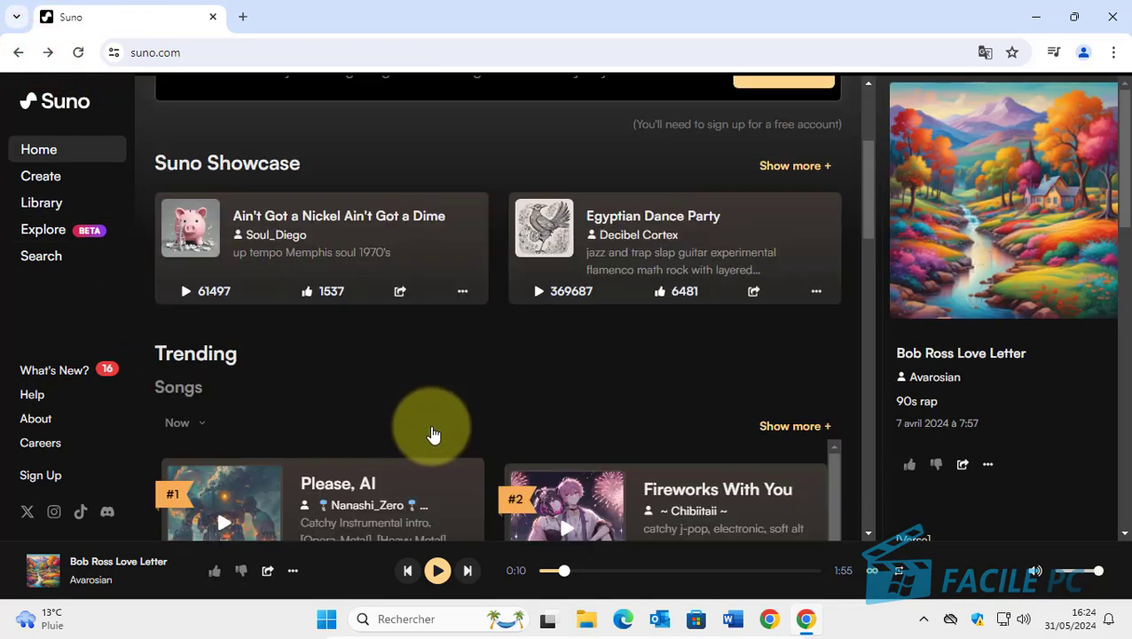
{"action": "scroll", "coordinate": [433, 434], "scroll_direction": "down", "scroll_amount": 10}
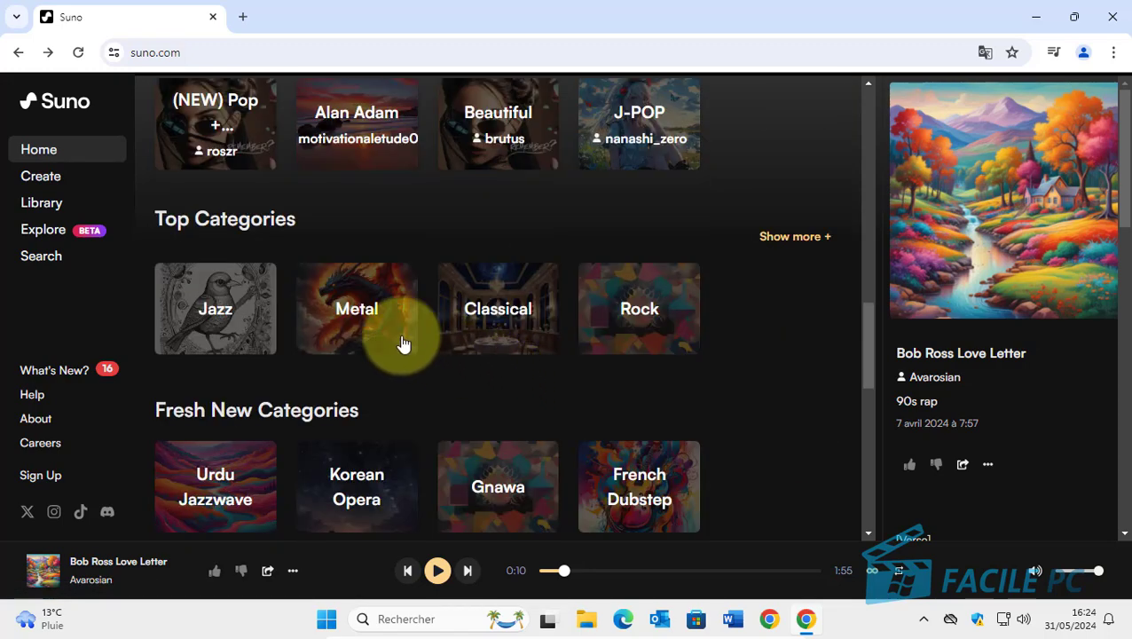
{"action": "left_click", "coordinate": [632, 317]}
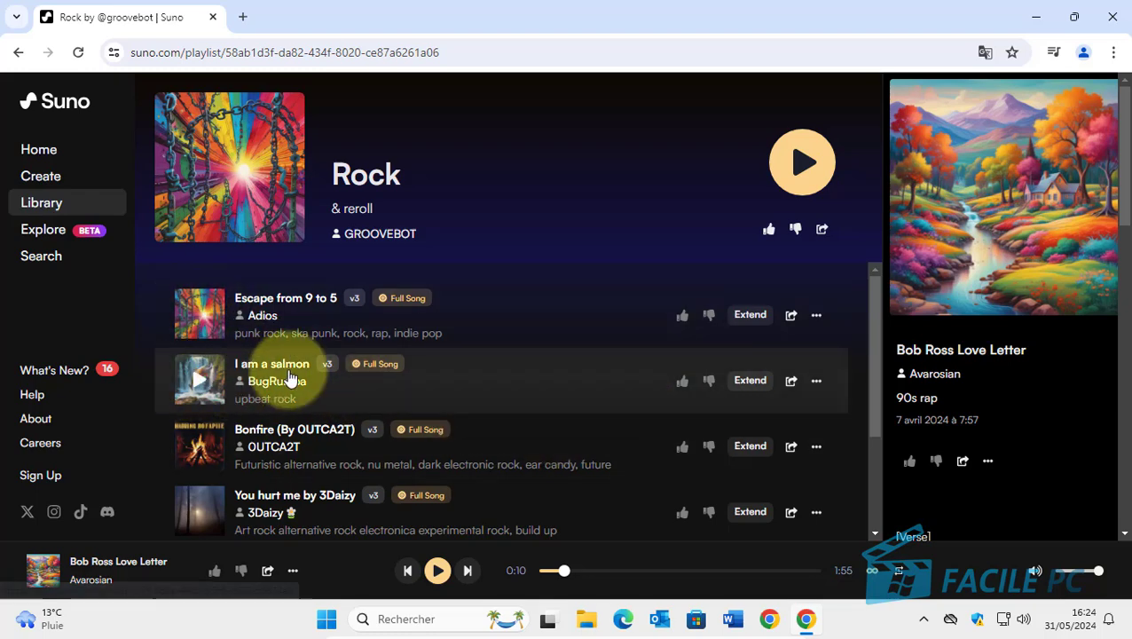
{"action": "left_click", "coordinate": [199, 383]}
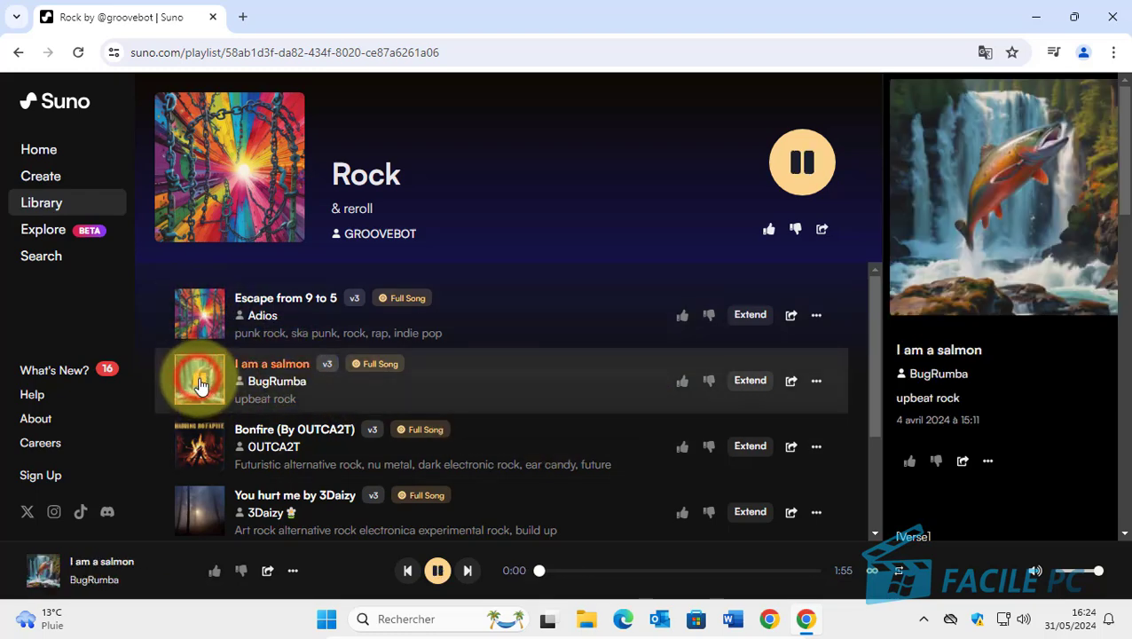
{"action": "scroll", "coordinate": [1072, 430], "scroll_direction": "down", "scroll_amount": 2}
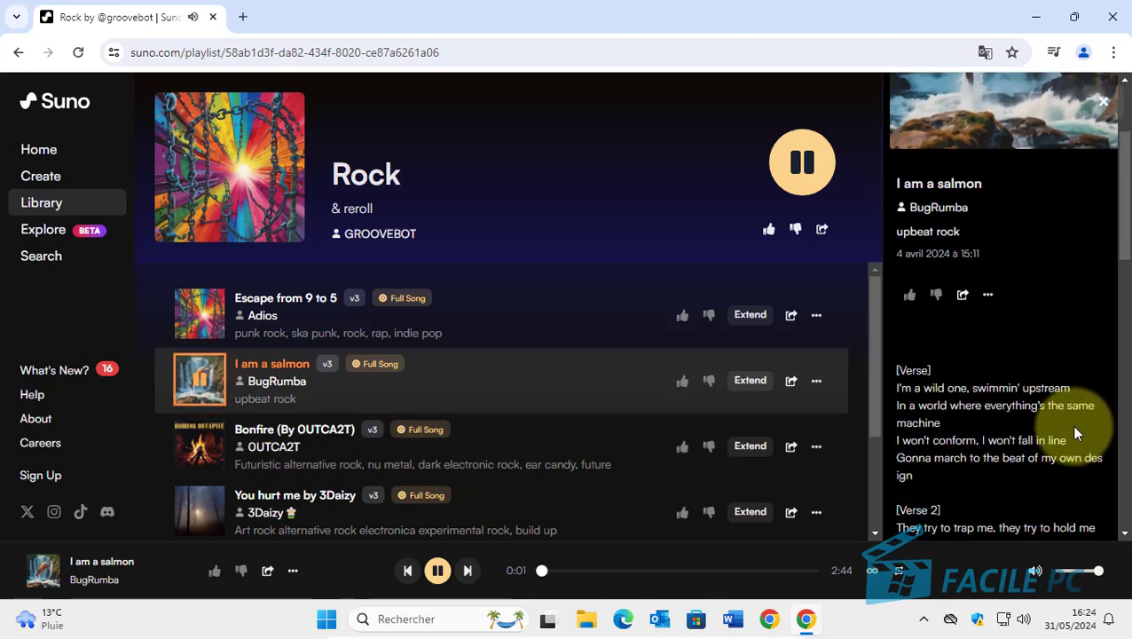
{"action": "scroll", "coordinate": [1070, 425], "scroll_direction": "down", "scroll_amount": 1}
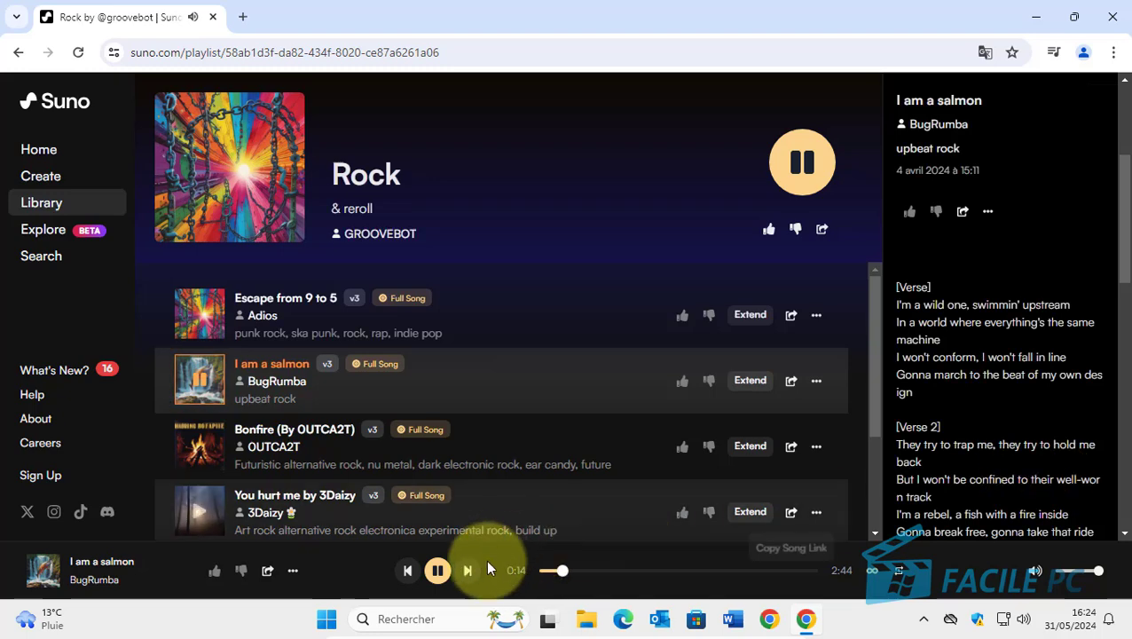
{"action": "left_click", "coordinate": [437, 571]}
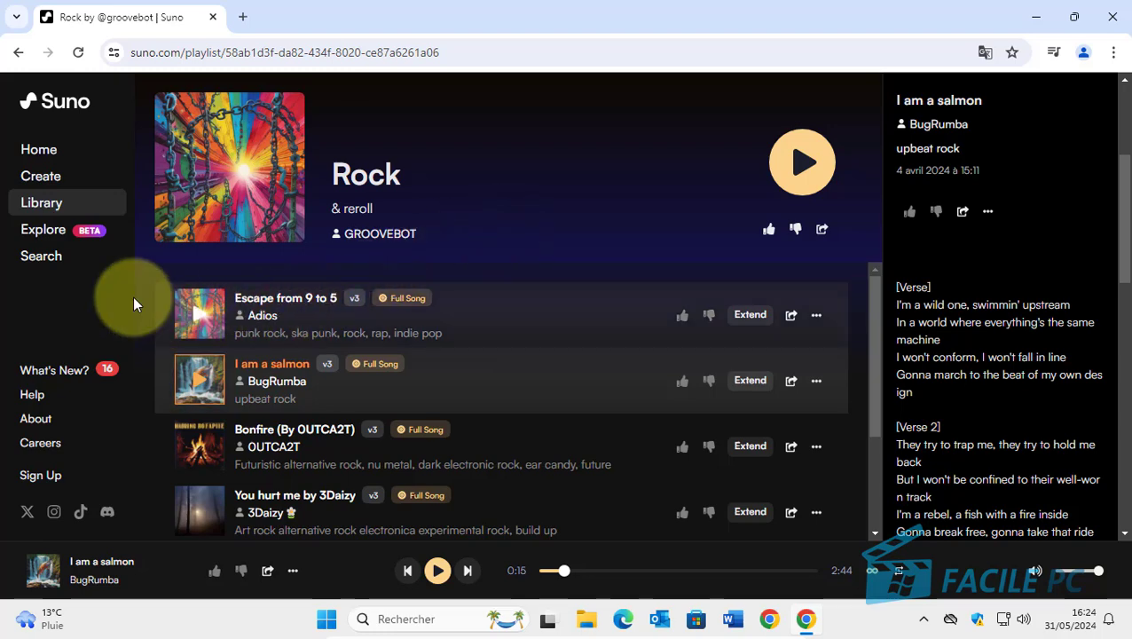
Sign up from the home page with the listed Google account, entering the account password, and dismiss the translation offer
{"action": "left_click", "coordinate": [44, 151]}
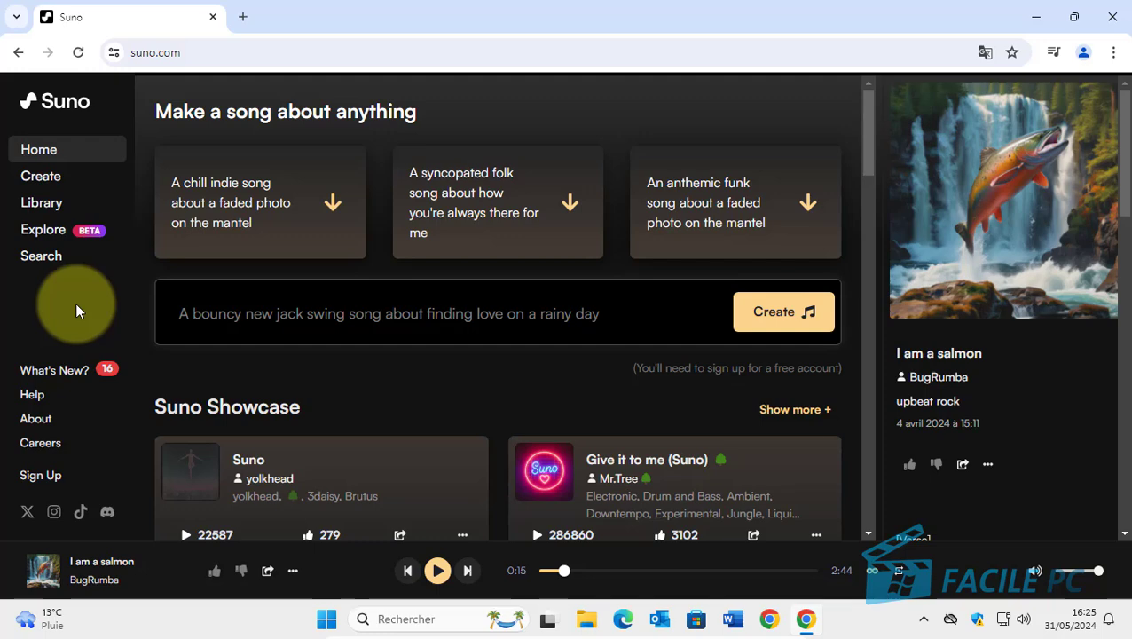
{"action": "left_click", "coordinate": [45, 479]}
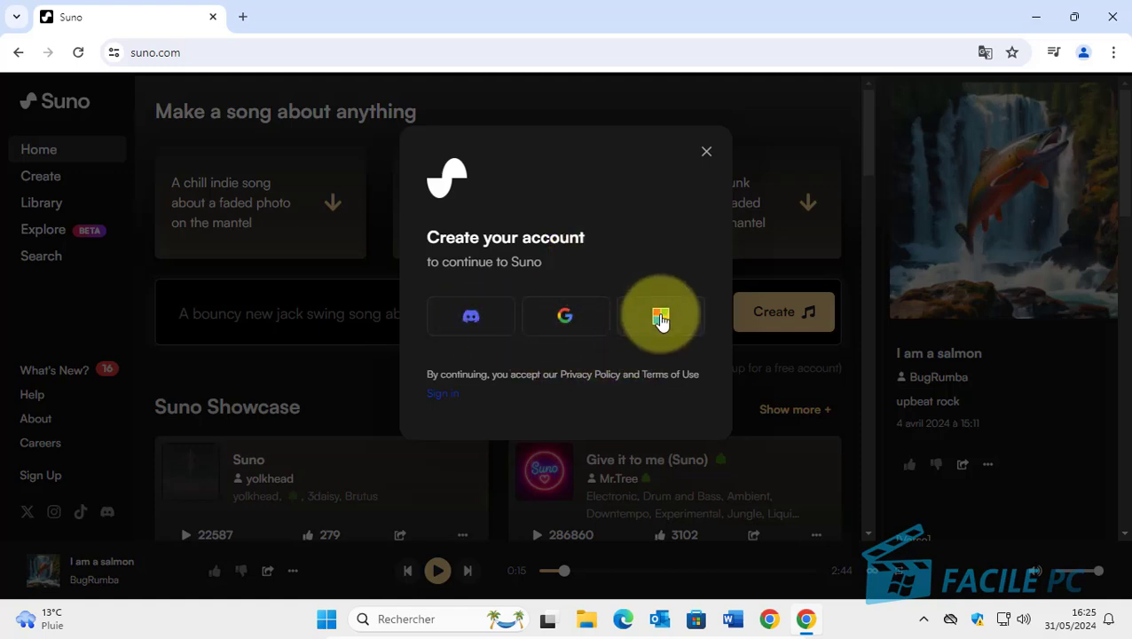
{"action": "left_click", "coordinate": [565, 321]}
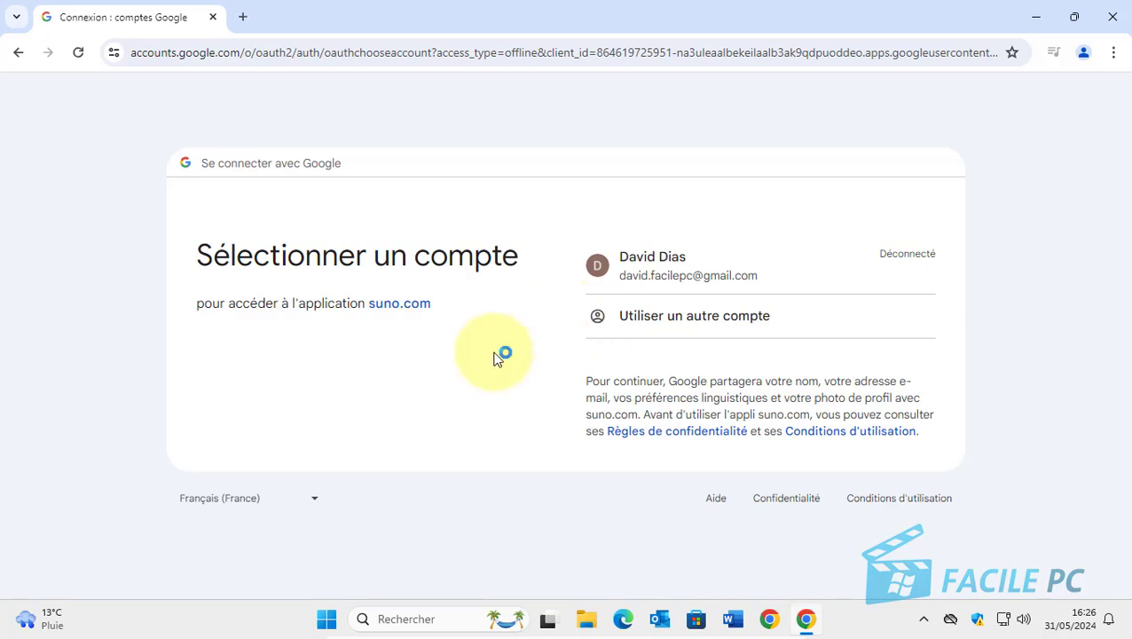
{"action": "left_click", "coordinate": [660, 260]}
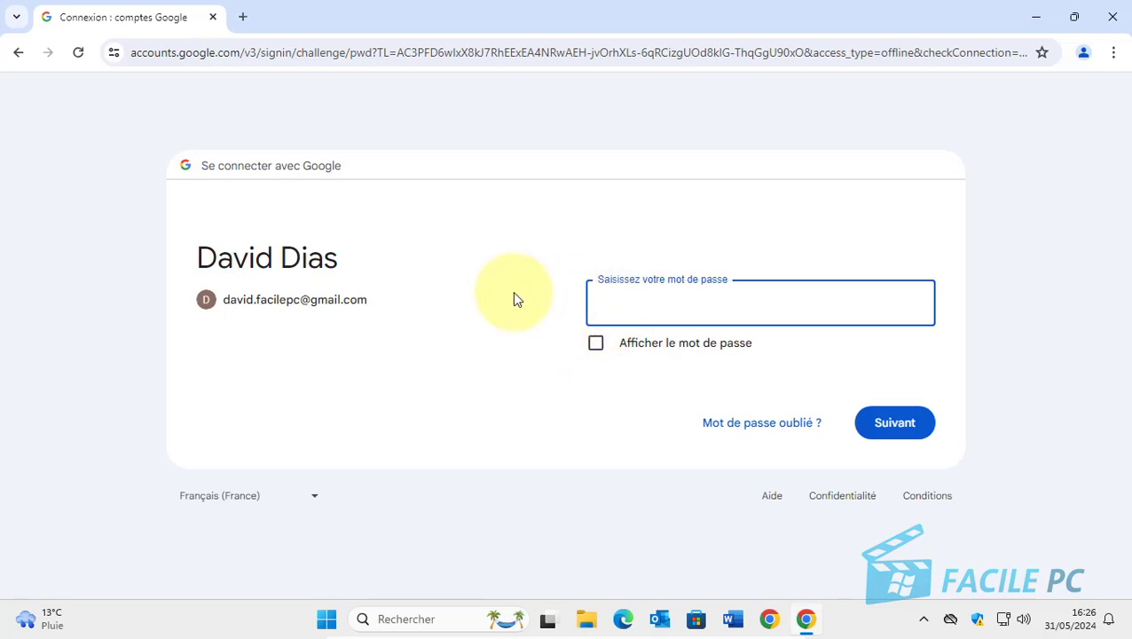
{"action": "type", "text": "•••••••••"}
{"action": "left_click", "coordinate": [894, 423]}
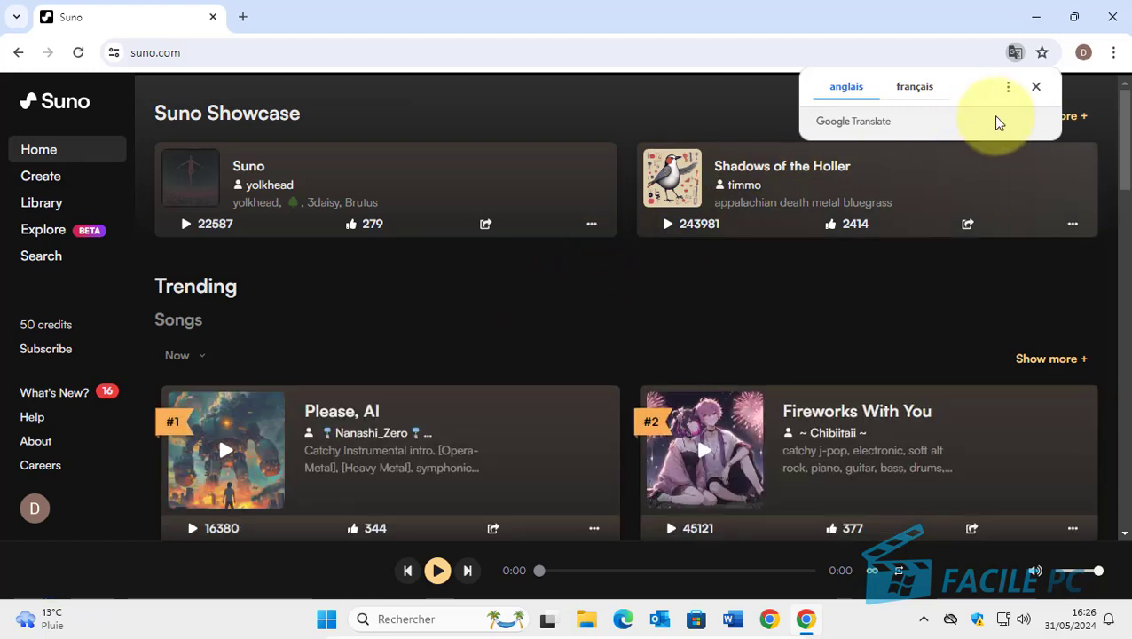
{"action": "left_click", "coordinate": [1037, 87]}
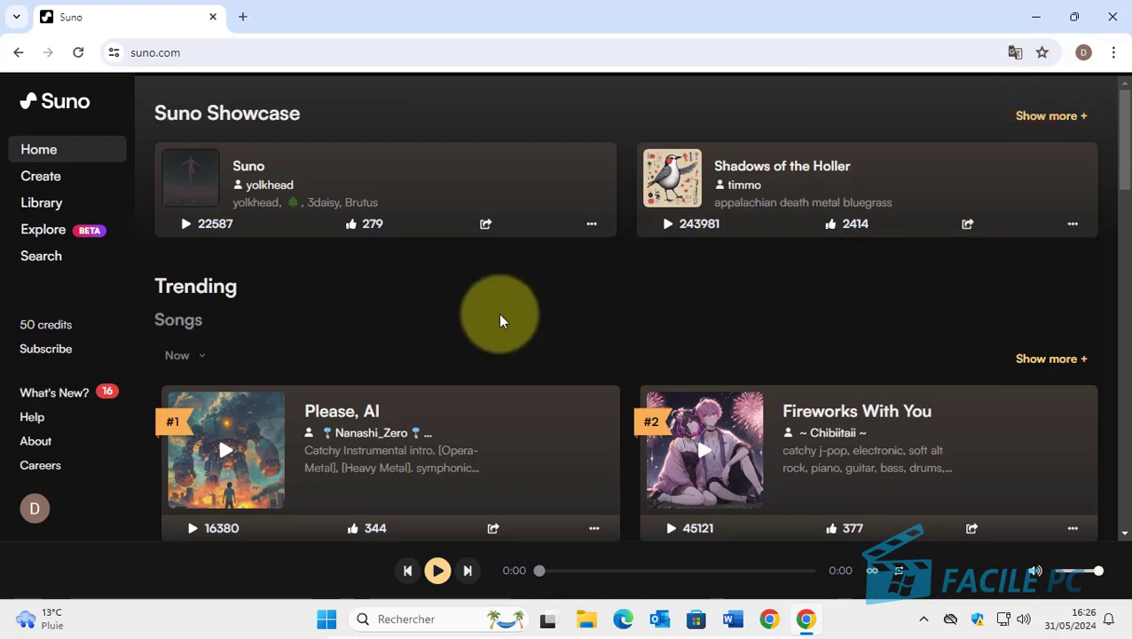
Open the subscription page and compare the Basic, Pro and Premier plans, including prices, credits and commercial terms
{"action": "left_click", "coordinate": [30, 328]}
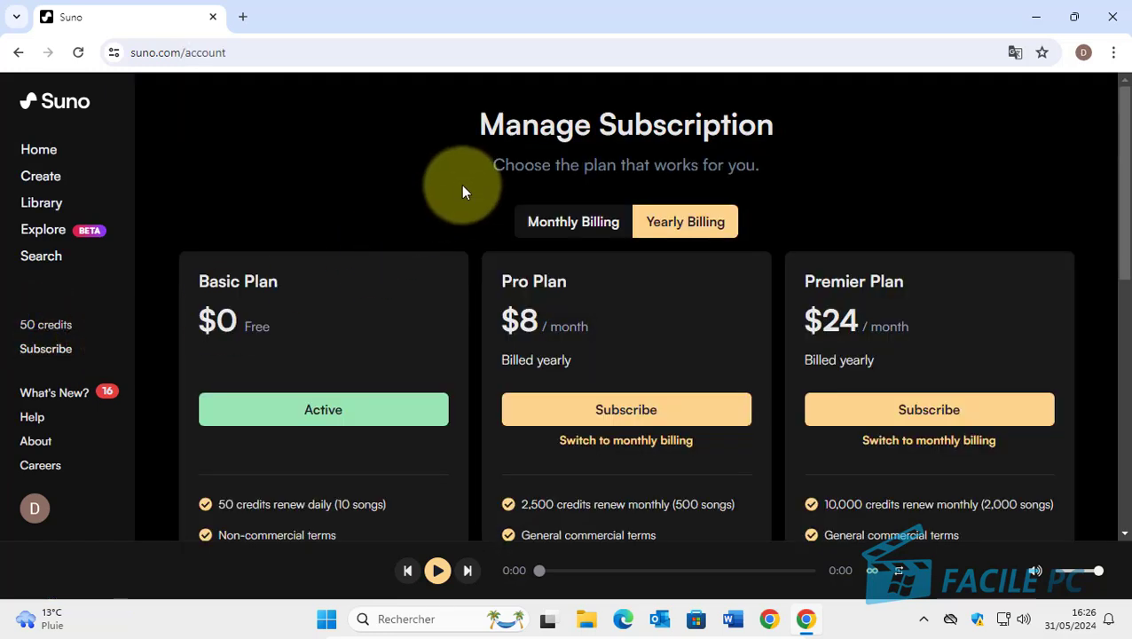
{"action": "scroll", "coordinate": [248, 281], "scroll_direction": "down", "scroll_amount": 1}
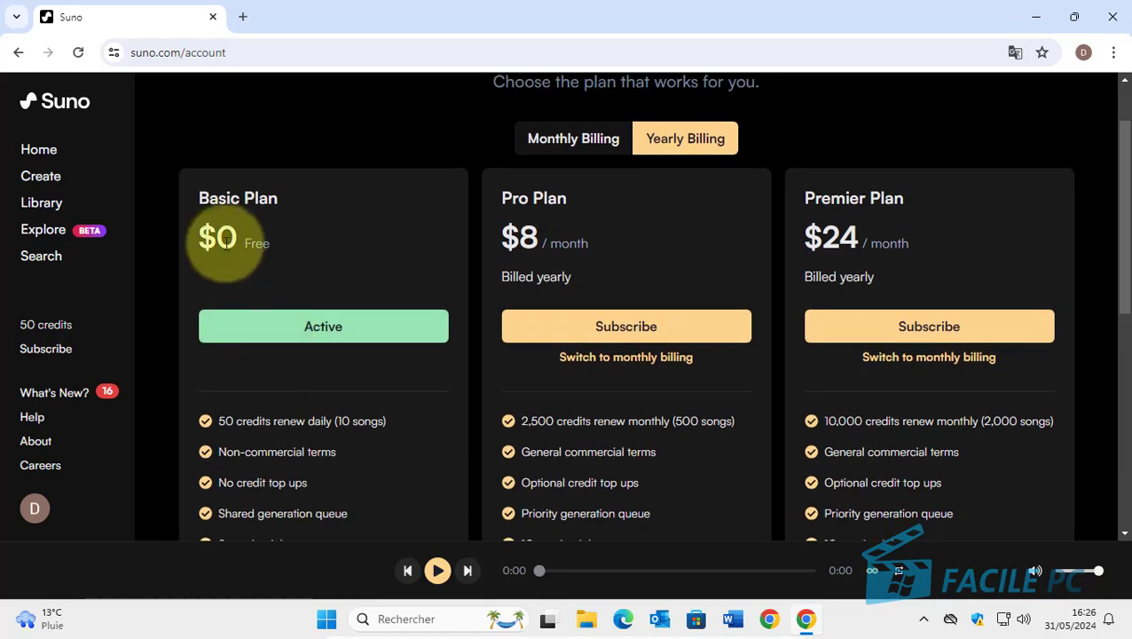
{"action": "scroll", "coordinate": [353, 484], "scroll_direction": "down", "scroll_amount": 1}
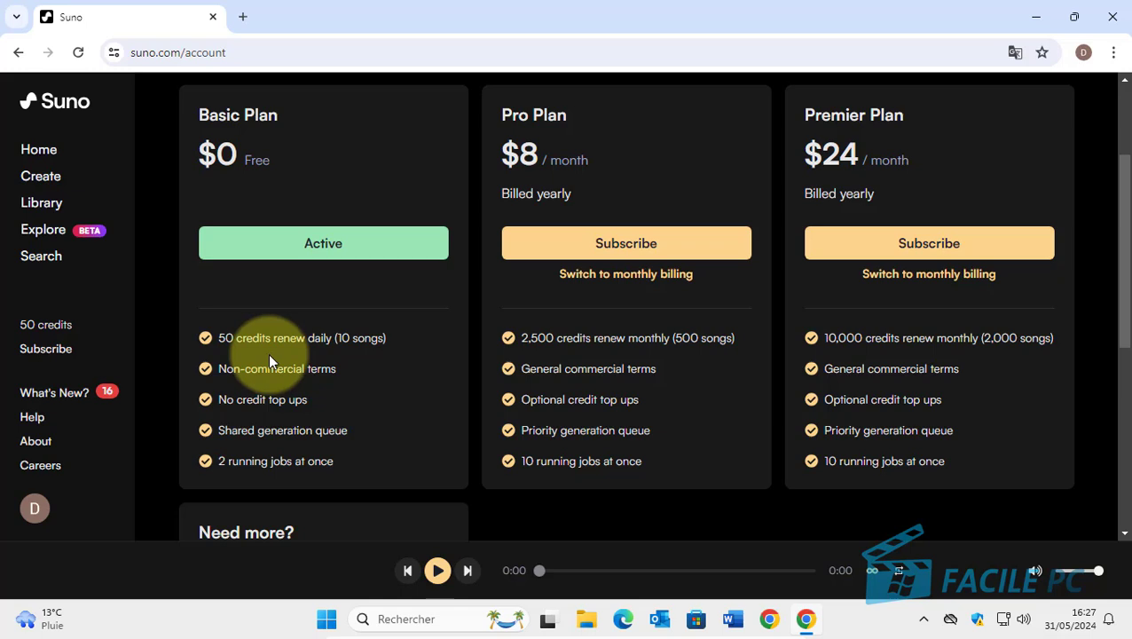
{"action": "scroll", "coordinate": [383, 401], "scroll_direction": "up", "scroll_amount": 1}
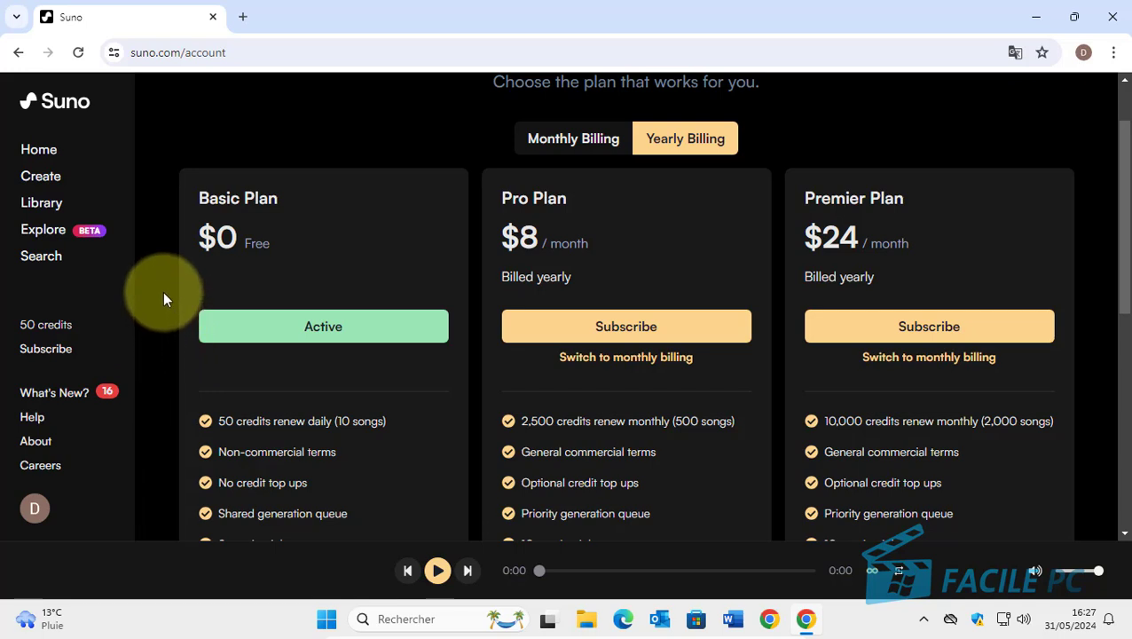
{"action": "scroll", "coordinate": [163, 291], "scroll_direction": "up", "scroll_amount": 1}
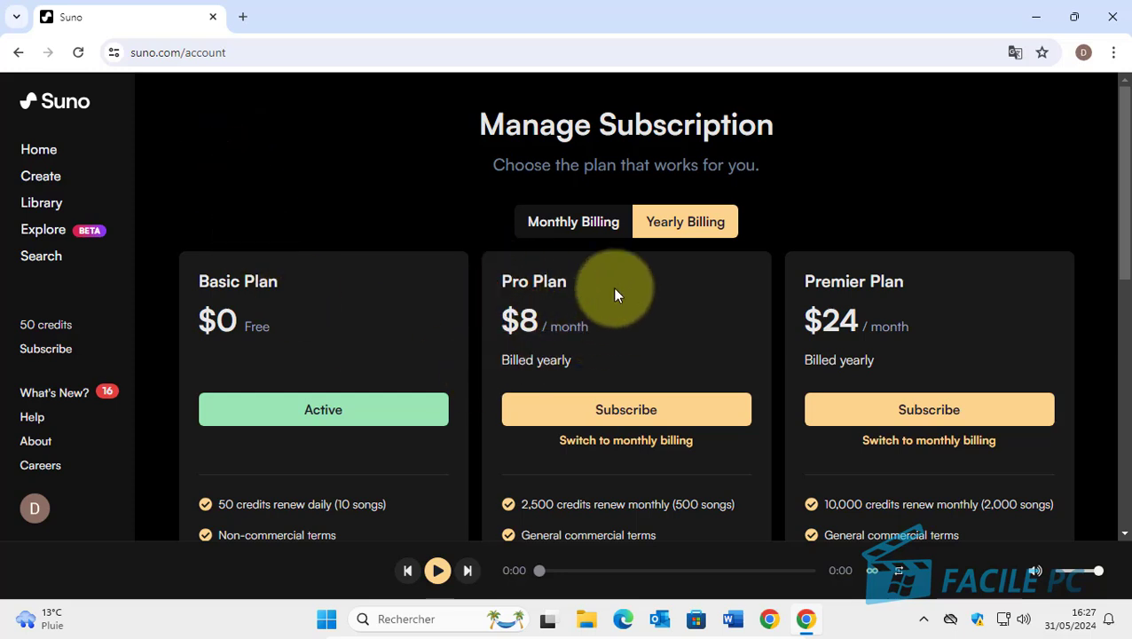
{"action": "scroll", "coordinate": [613, 333], "scroll_direction": "down", "scroll_amount": 2}
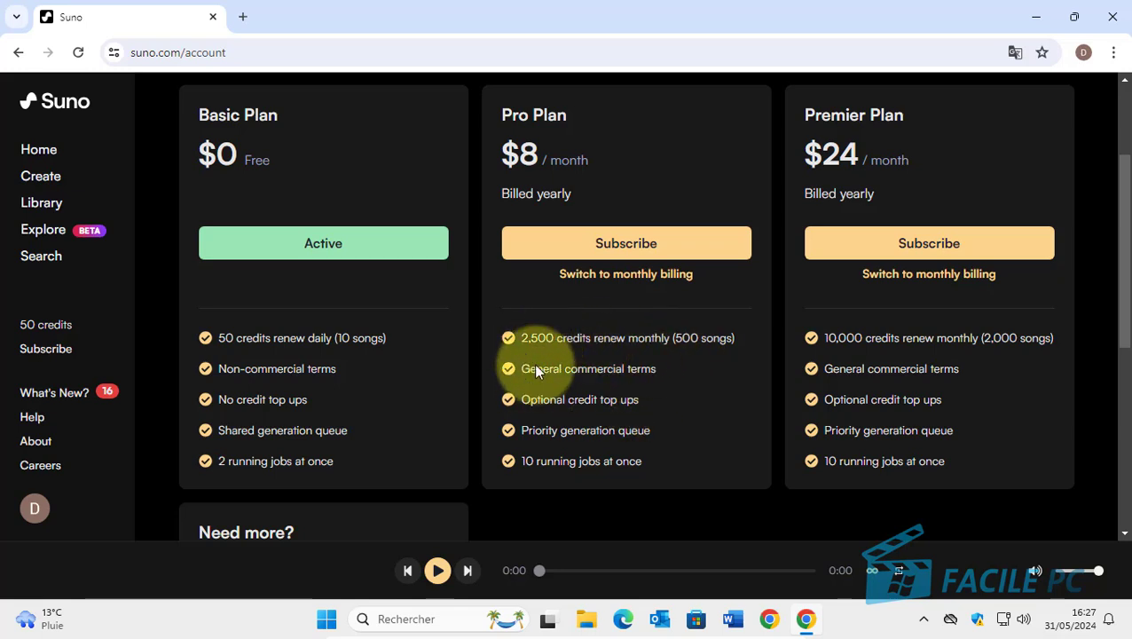
{"action": "left_click_drag", "start_coordinate": [520, 368], "coordinate": [657, 384]}
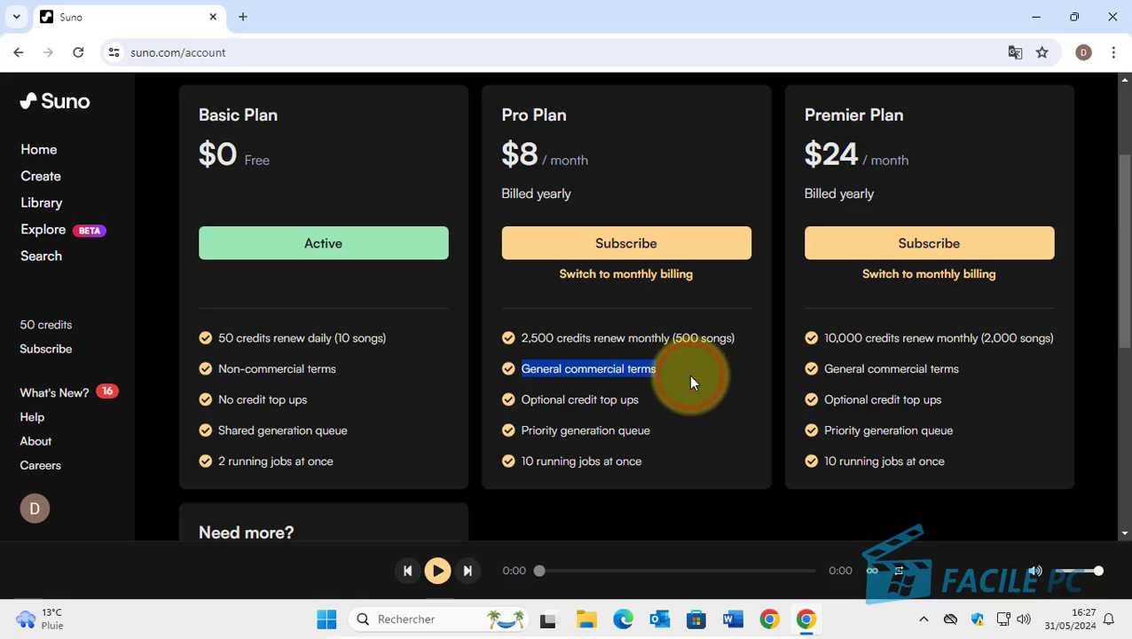
{"action": "left_click", "coordinate": [629, 369]}
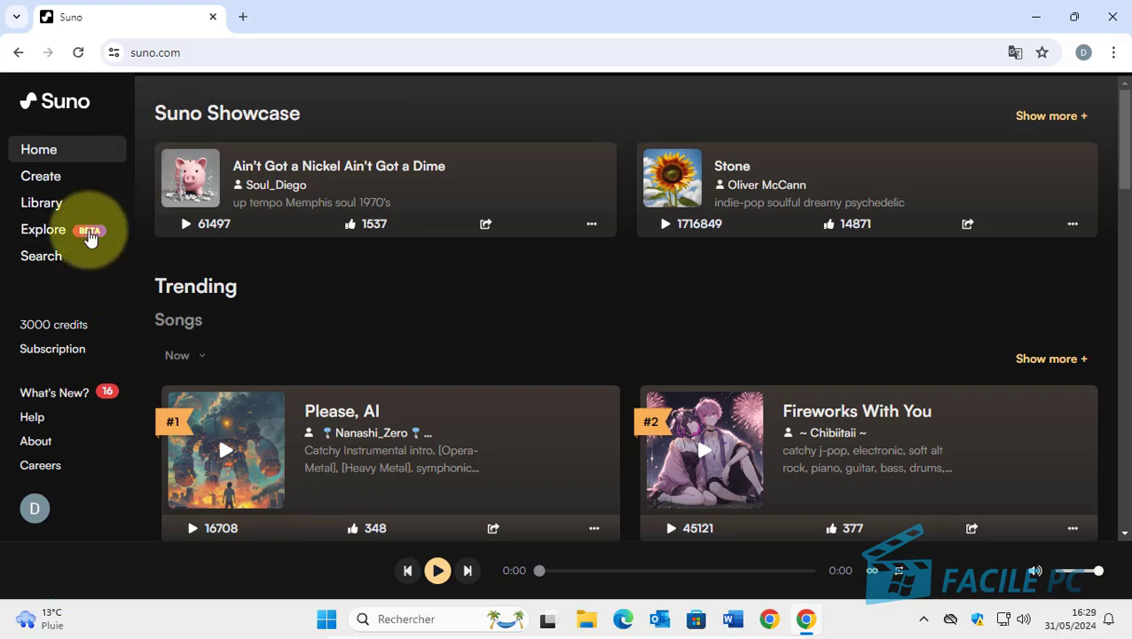
Open the song creation page and examine its description field, Instrumental option and available model versions, keeping v3.5 and vocals
{"action": "left_click", "coordinate": [44, 180]}
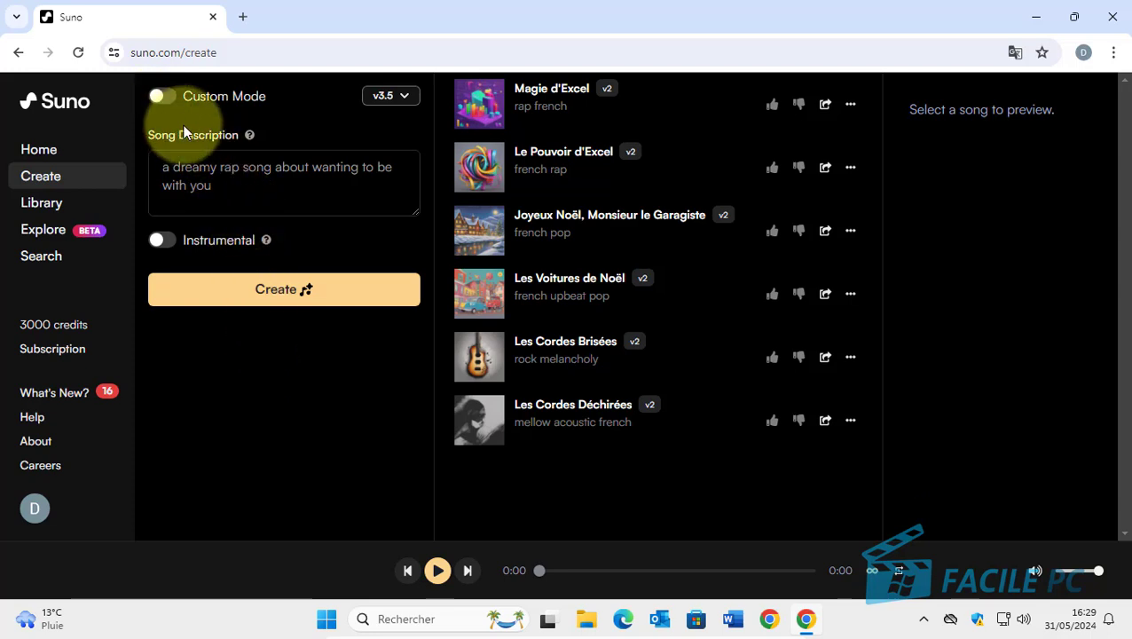
{"action": "left_click", "coordinate": [183, 167]}
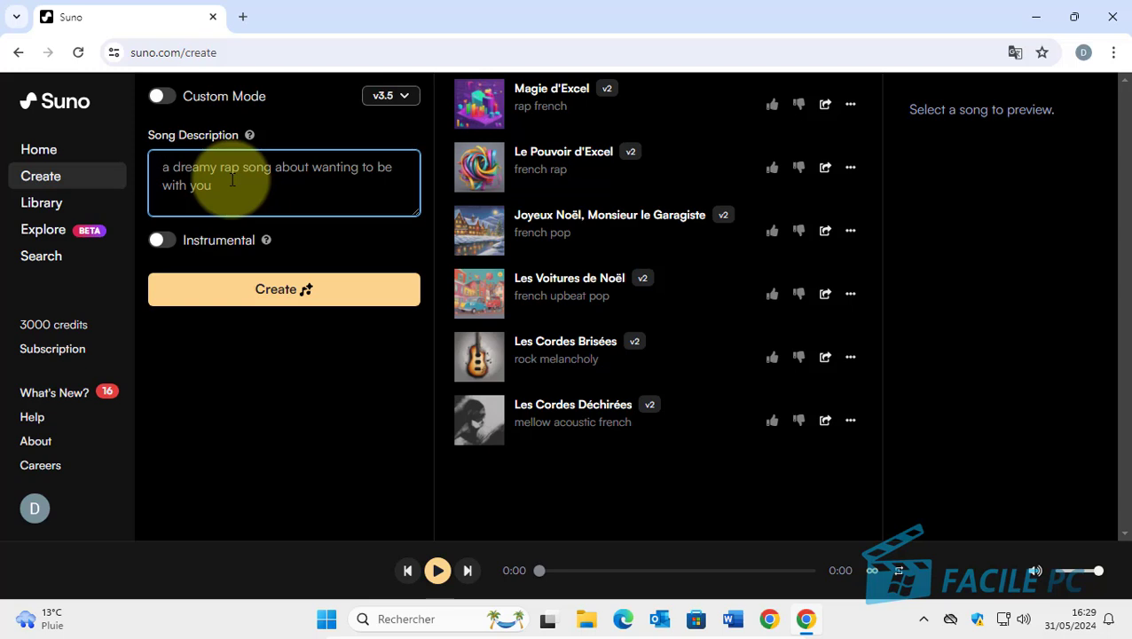
{"action": "left_click", "coordinate": [165, 251]}
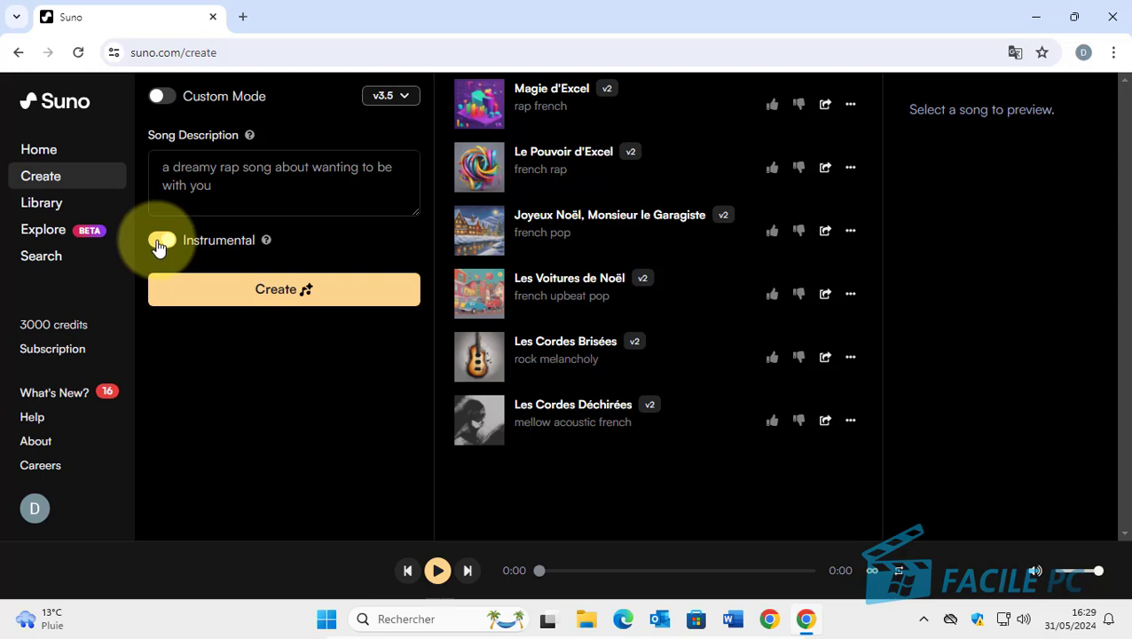
{"action": "left_click", "coordinate": [157, 246]}
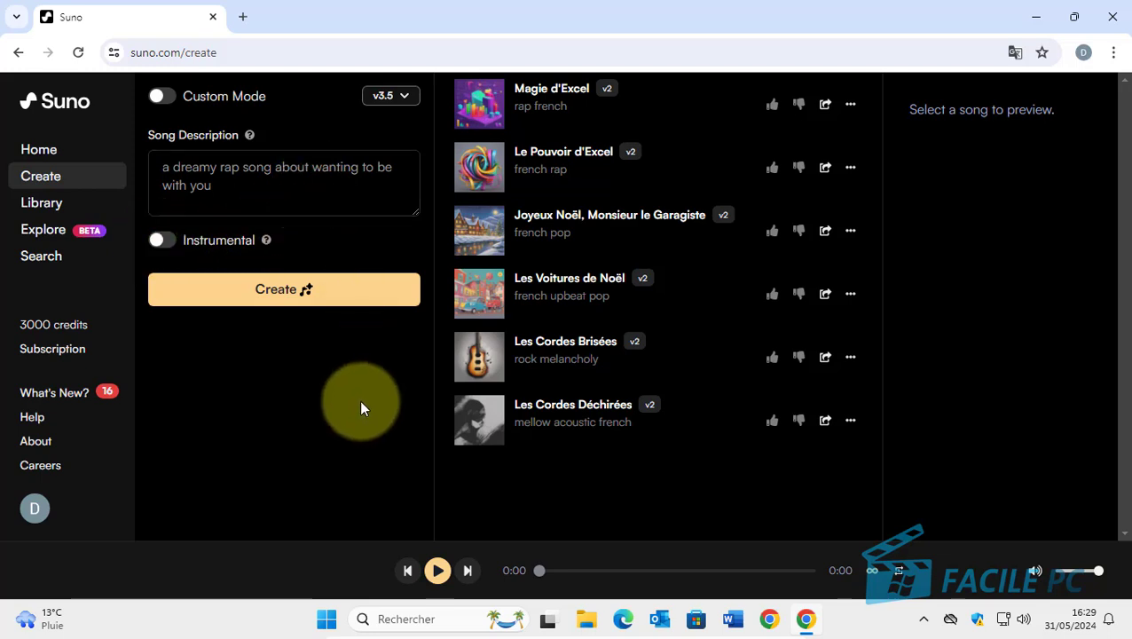
{"action": "left_click", "coordinate": [402, 99]}
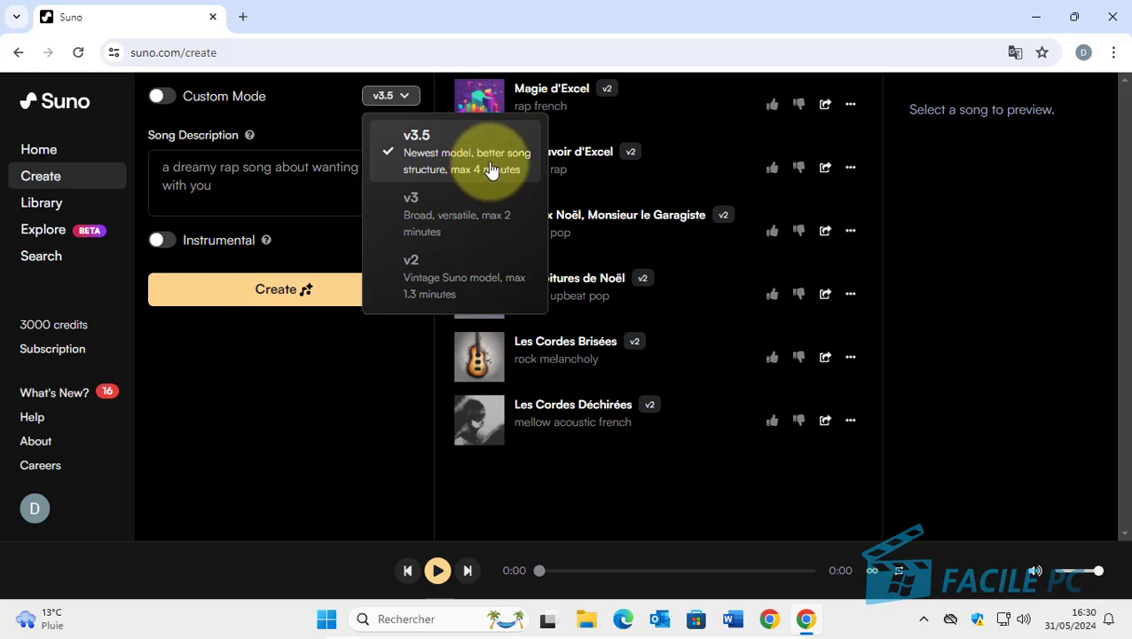
{"action": "left_click", "coordinate": [284, 358]}
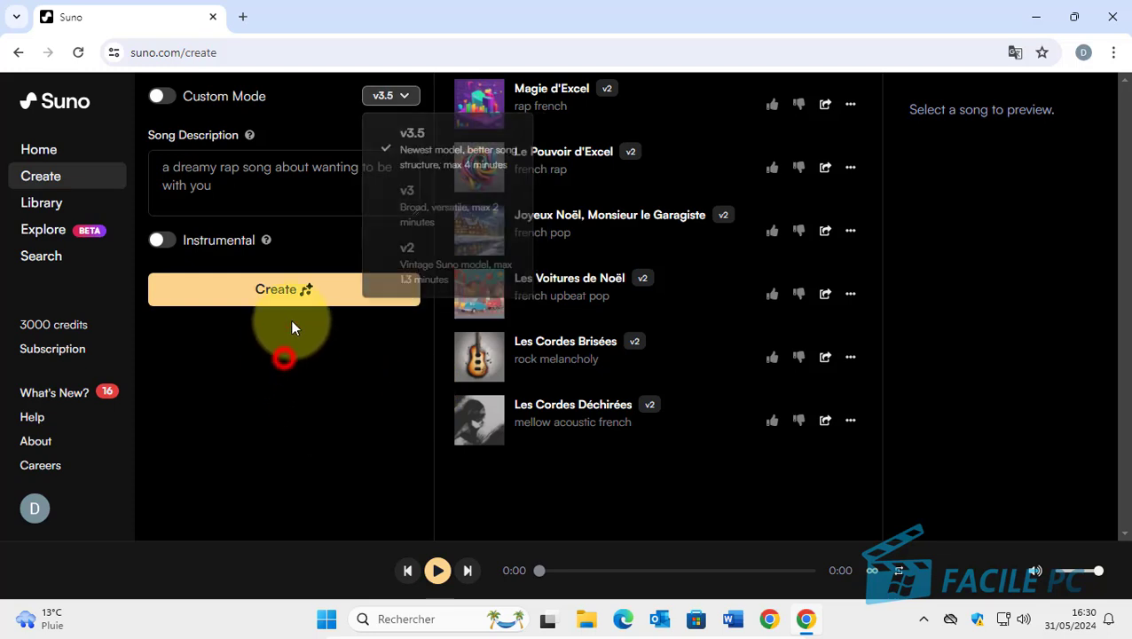
Begin the song description with "une chanson pop à propos d'extra terrestres", correcting the spelling of "terrestres"
{"action": "left_click", "coordinate": [277, 161]}
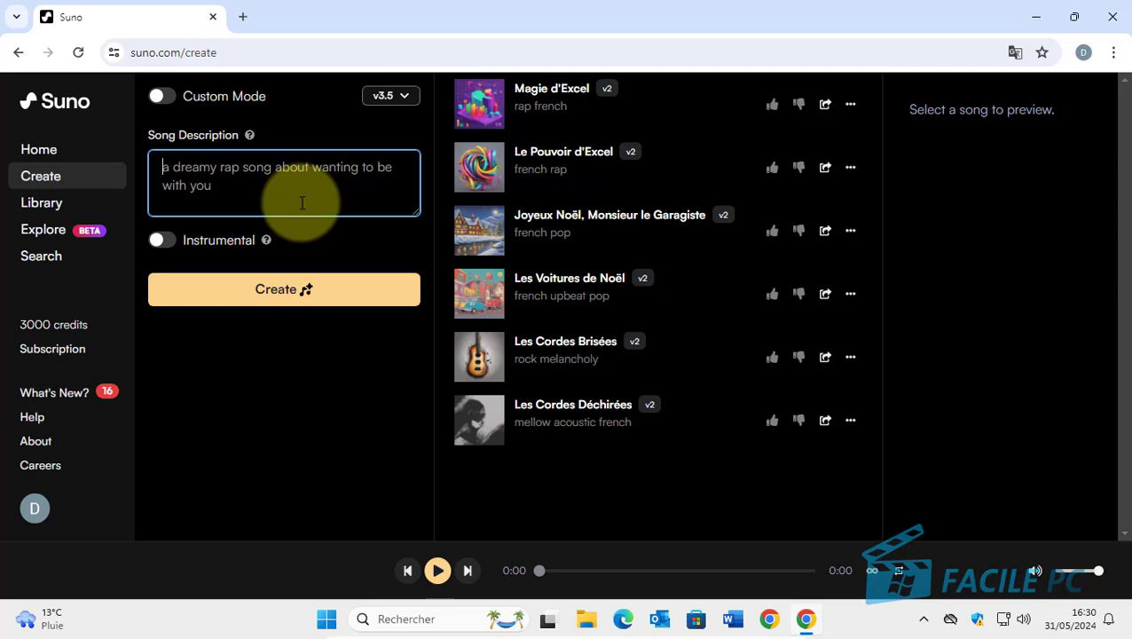
{"action": "type", "text": "une chans"}
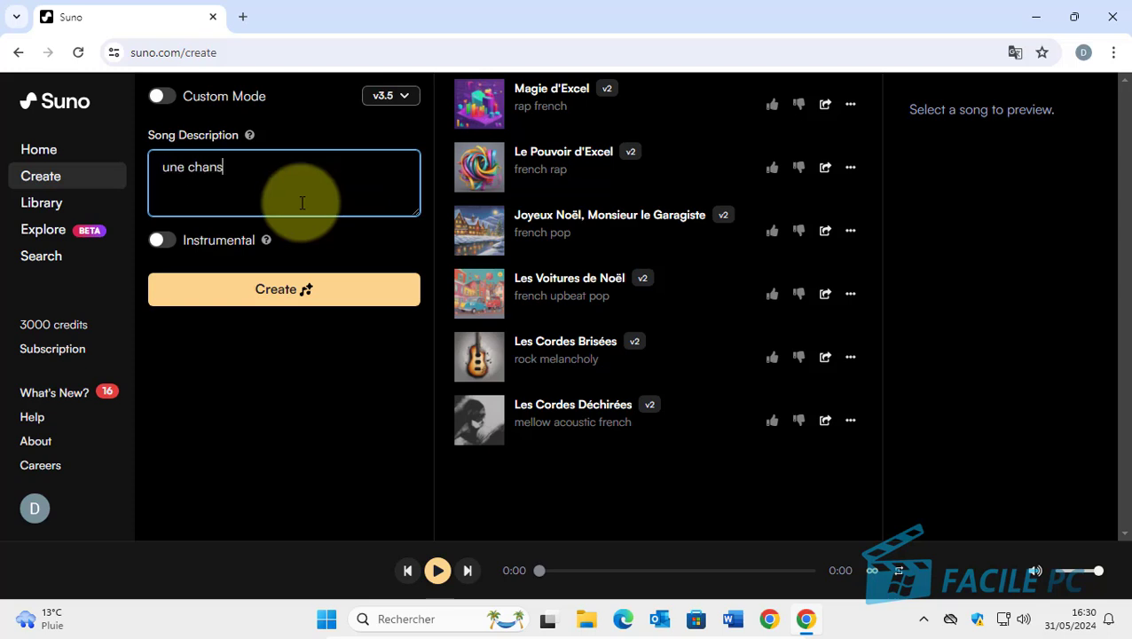
{"action": "type", "text": "on pop"}
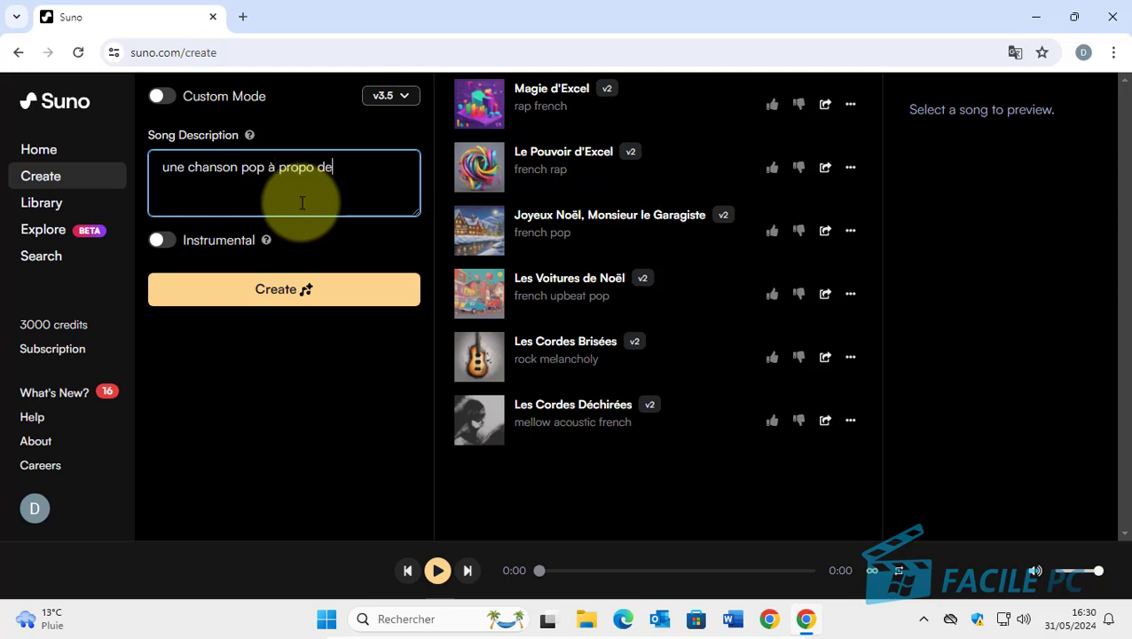
{"action": "type", "text": " à propos de "}
{"action": "type", "text": "extra teres"}
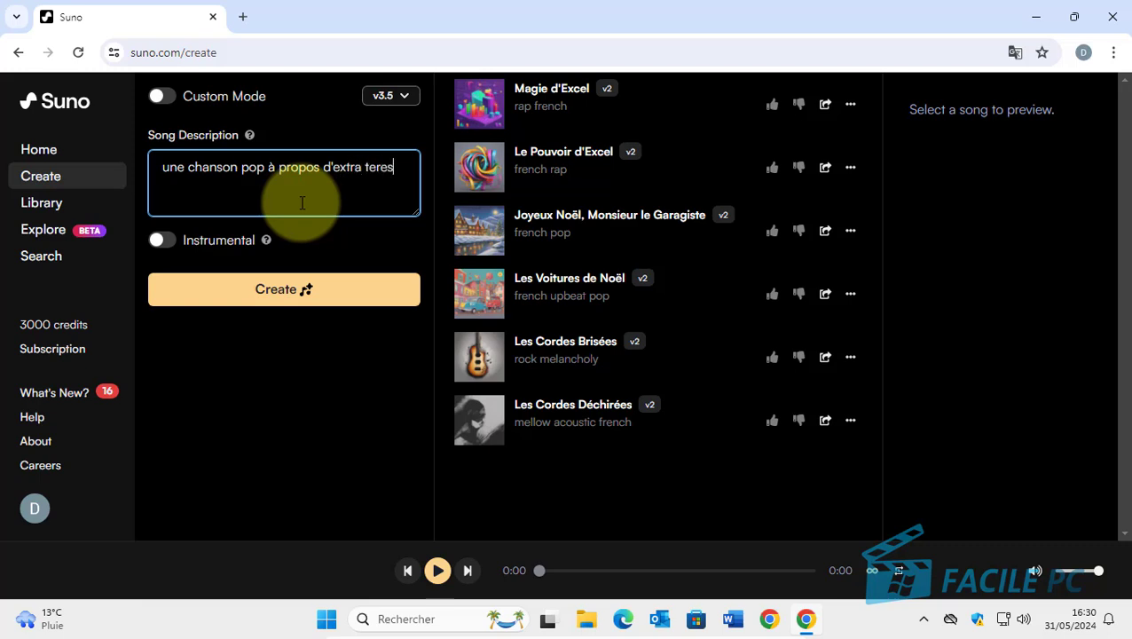
{"action": "type", "text": "tres"}
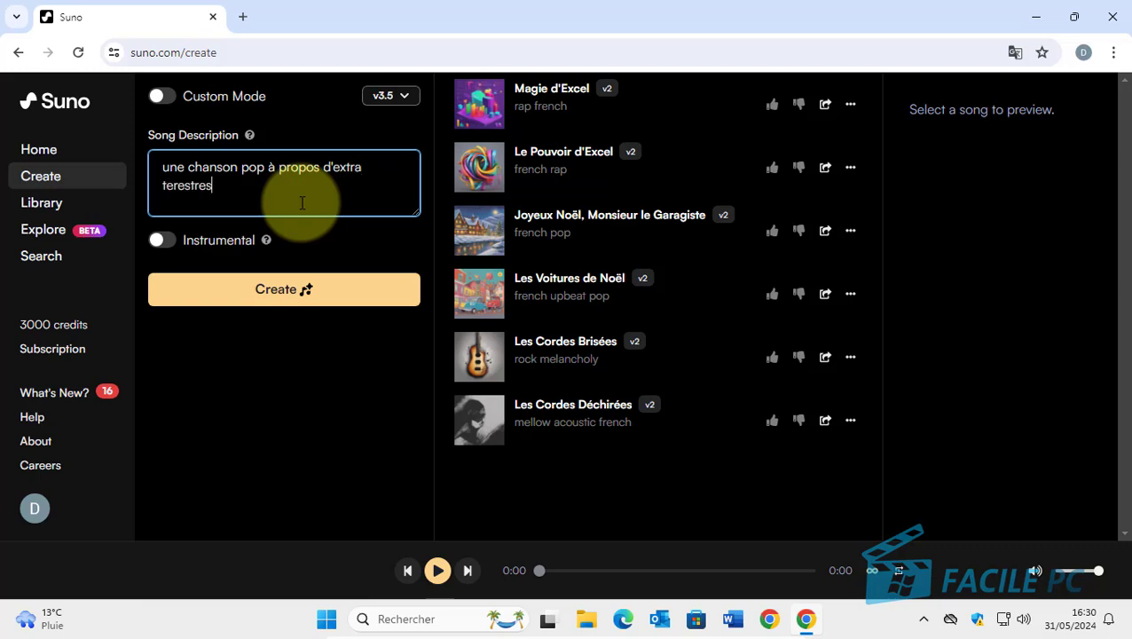
{"action": "right_click", "coordinate": [167, 186]}
{"action": "left_click", "coordinate": [234, 207]}
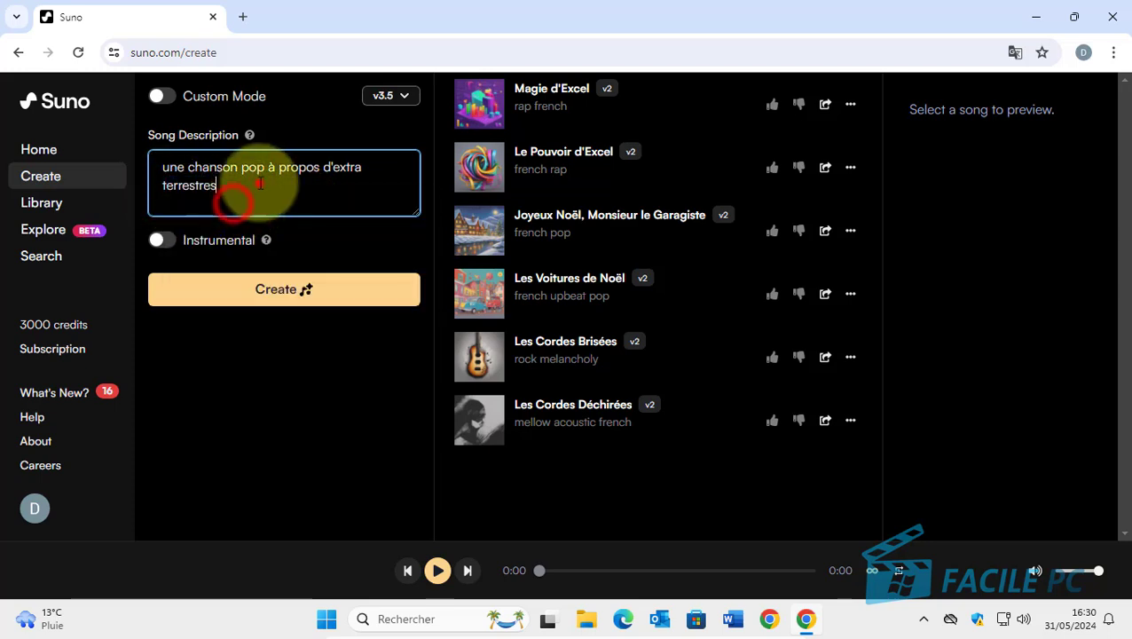
Complete the song description with "qui découvrent l'informatique", fix the typo in "découvrent", and generate the song
{"action": "type", "text": "qui de"}
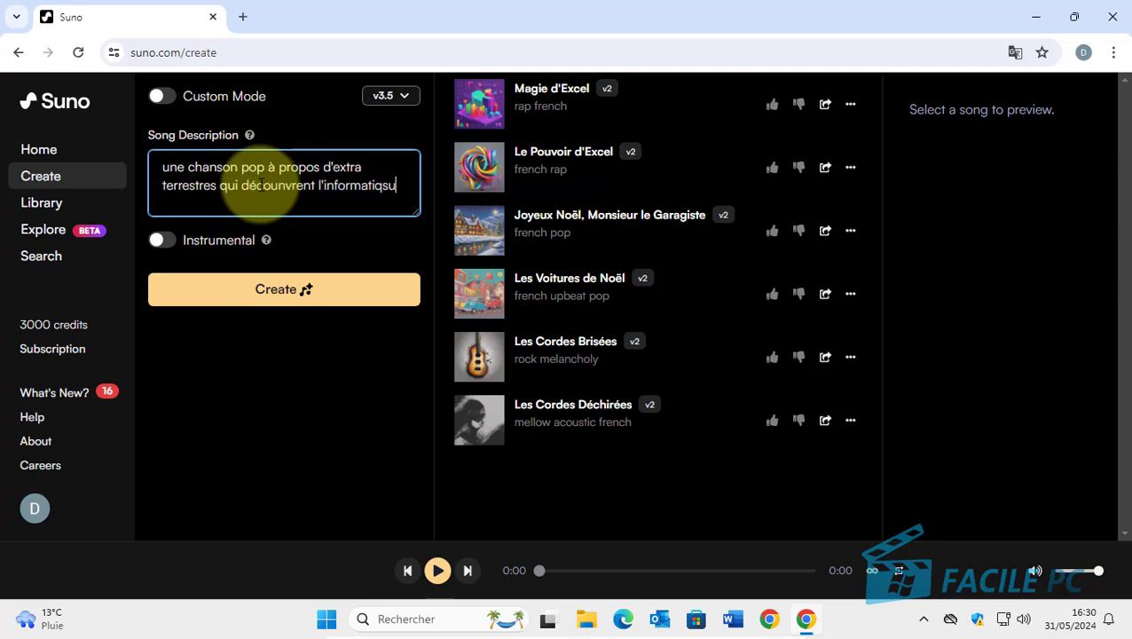
{"action": "key", "text": "BackSpace"}
{"action": "key", "text": "BackSpace"}
{"action": "type", "text": "ue"}
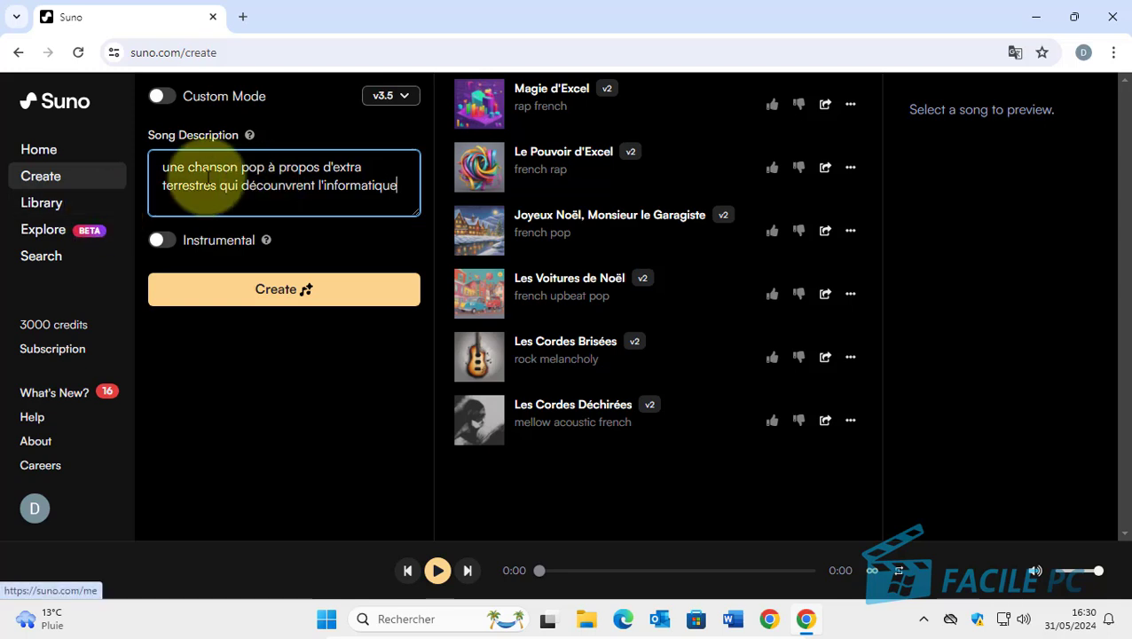
{"action": "left_click", "coordinate": [263, 167]}
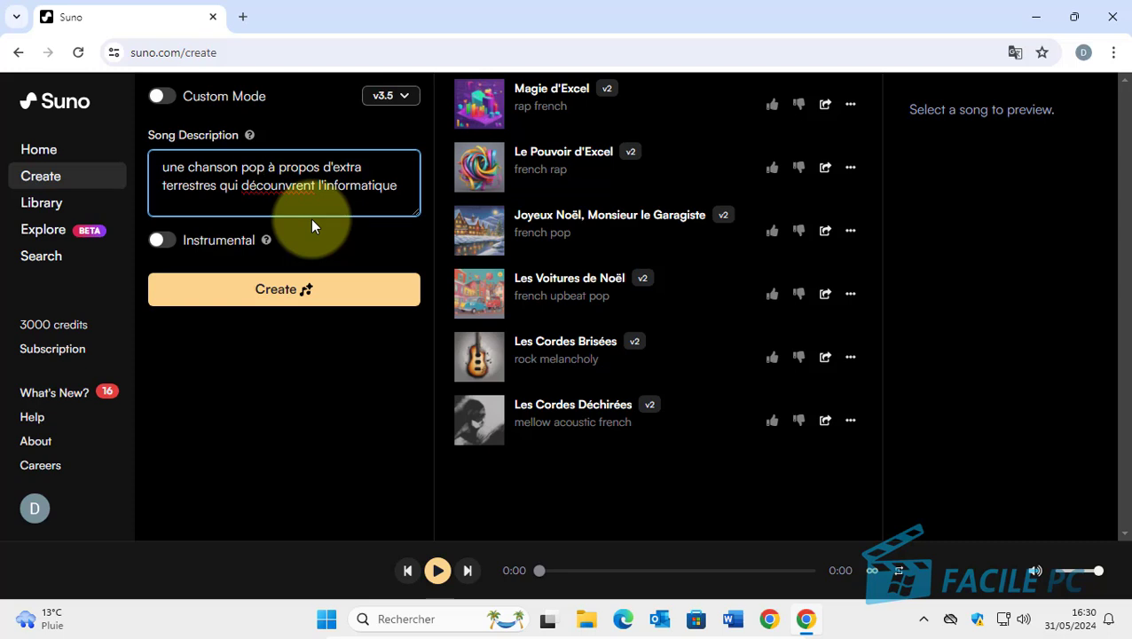
{"action": "left_click_drag", "start_coordinate": [276, 186], "coordinate": [284, 186]}
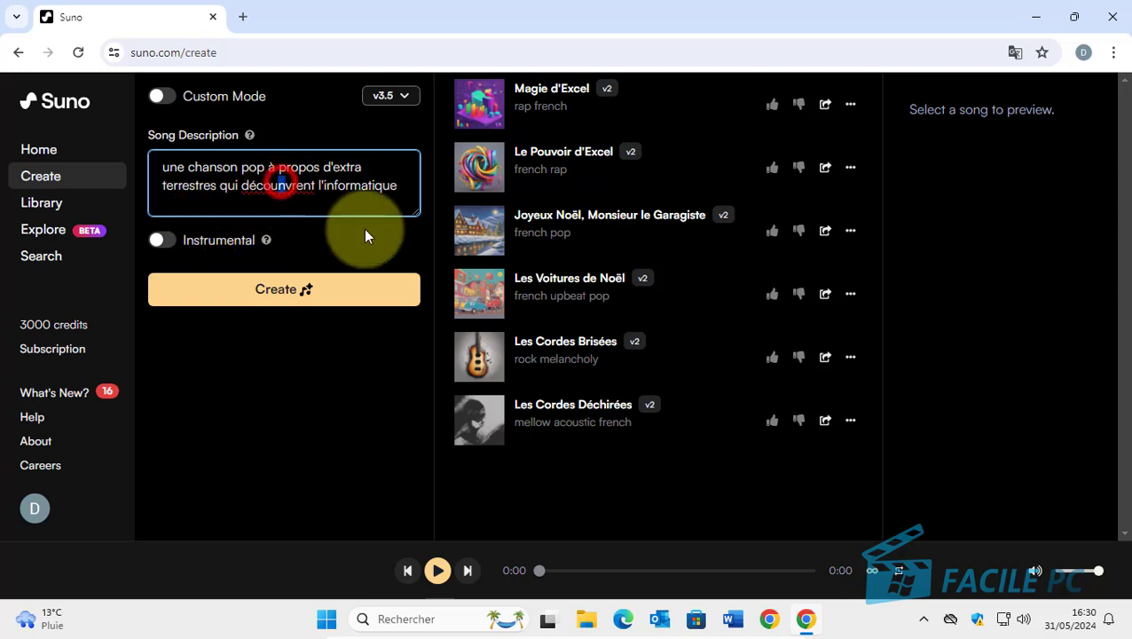
{"action": "key", "text": "BackSpace"}
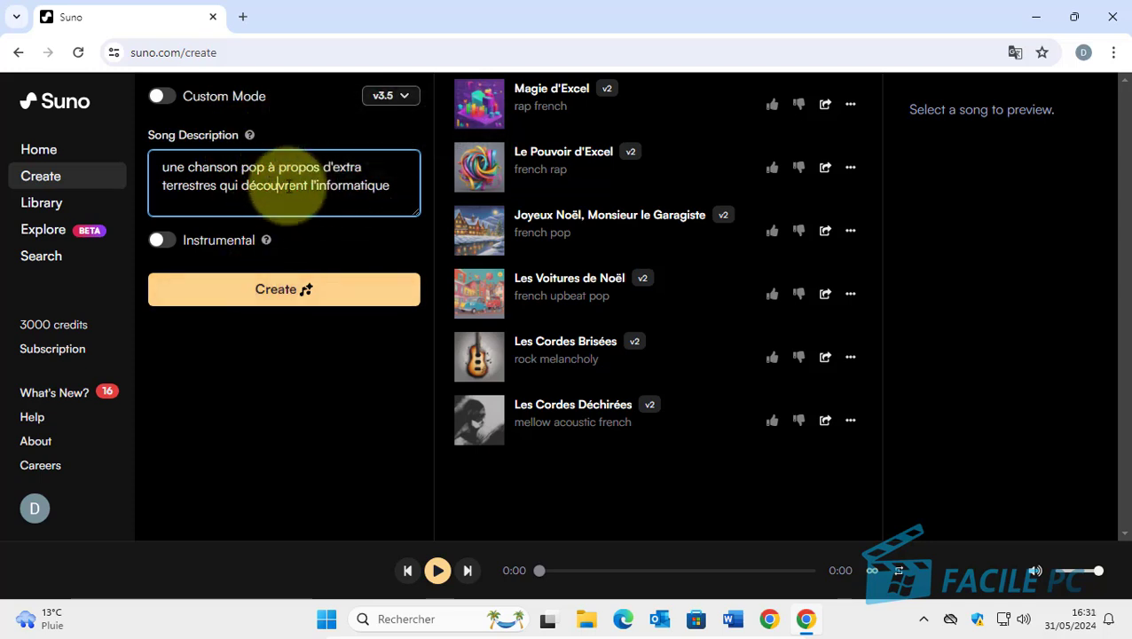
{"action": "left_click", "coordinate": [302, 302]}
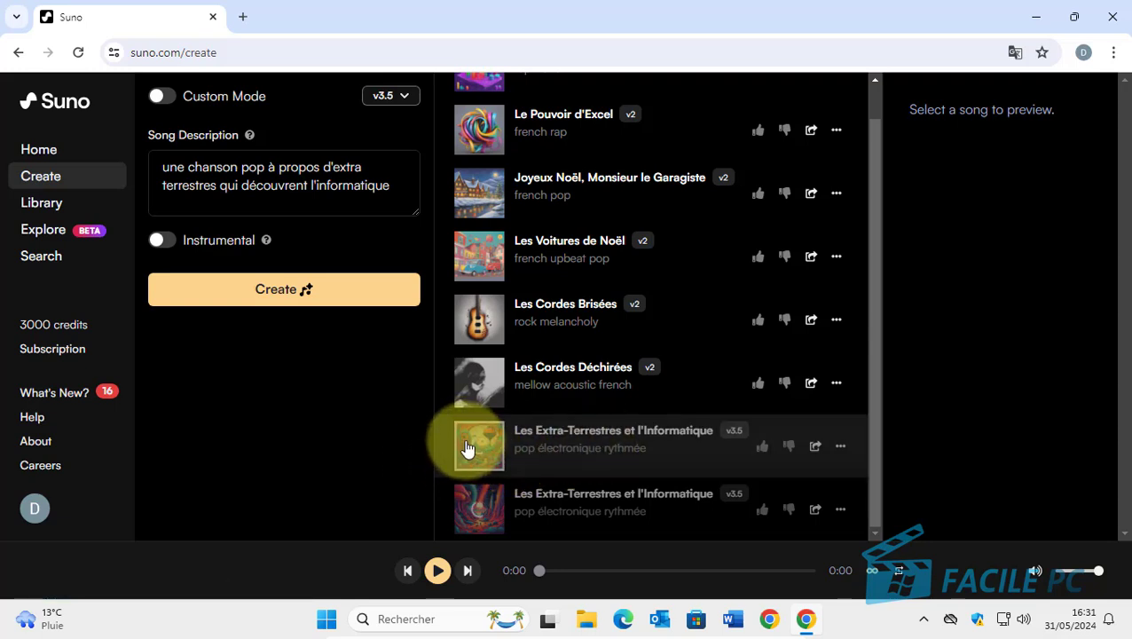
Open the details of the first newly generated song and read its prompt and lyrics through Verse 4
{"action": "left_click", "coordinate": [515, 439]}
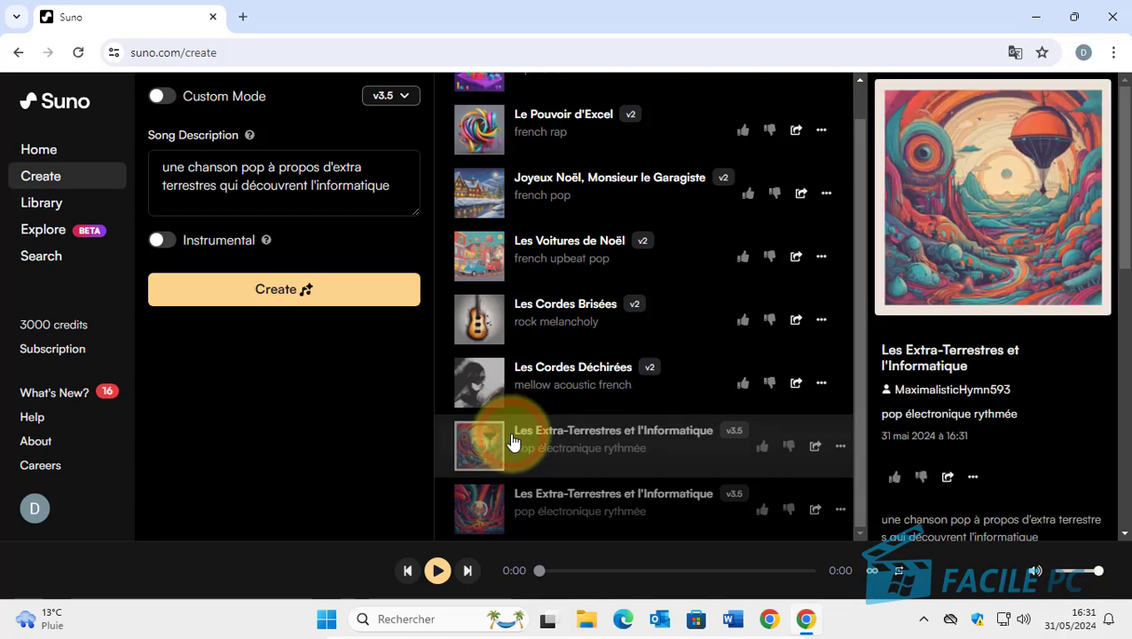
{"action": "scroll", "coordinate": [1076, 431], "scroll_direction": "down", "scroll_amount": 3}
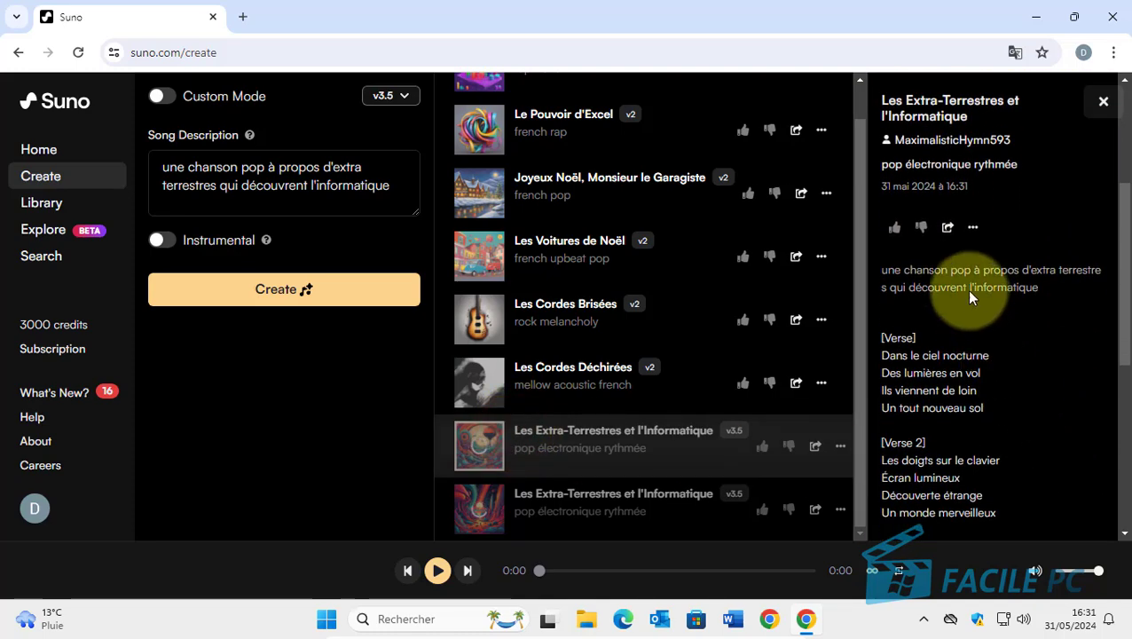
{"action": "left_click_drag", "start_coordinate": [877, 271], "coordinate": [1040, 290]}
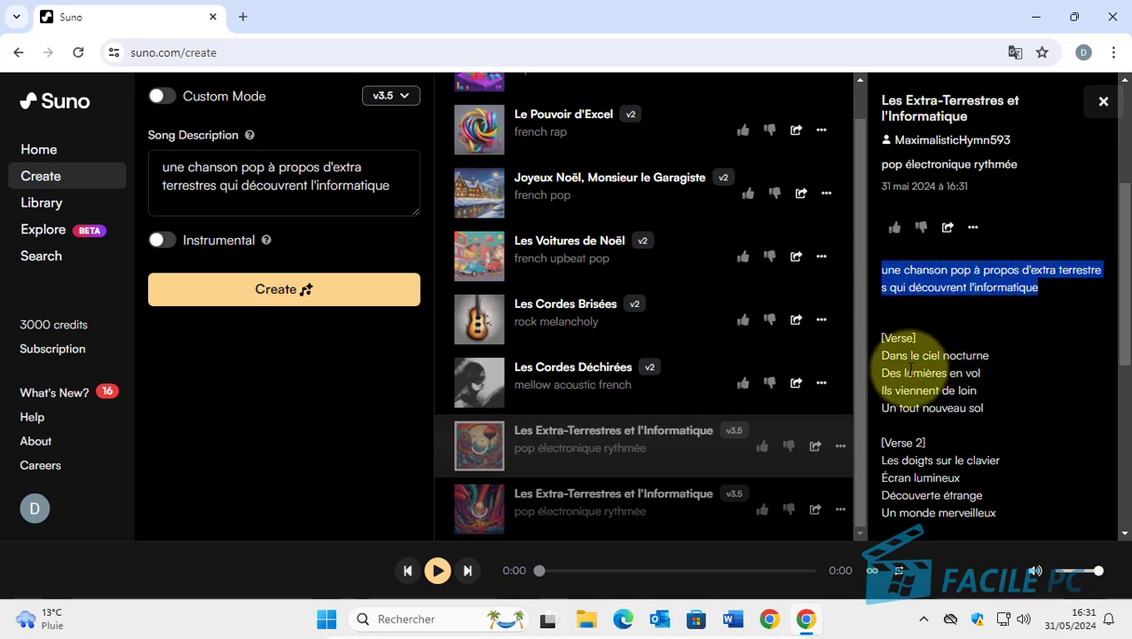
{"action": "scroll", "coordinate": [910, 350], "scroll_direction": "down", "scroll_amount": 1}
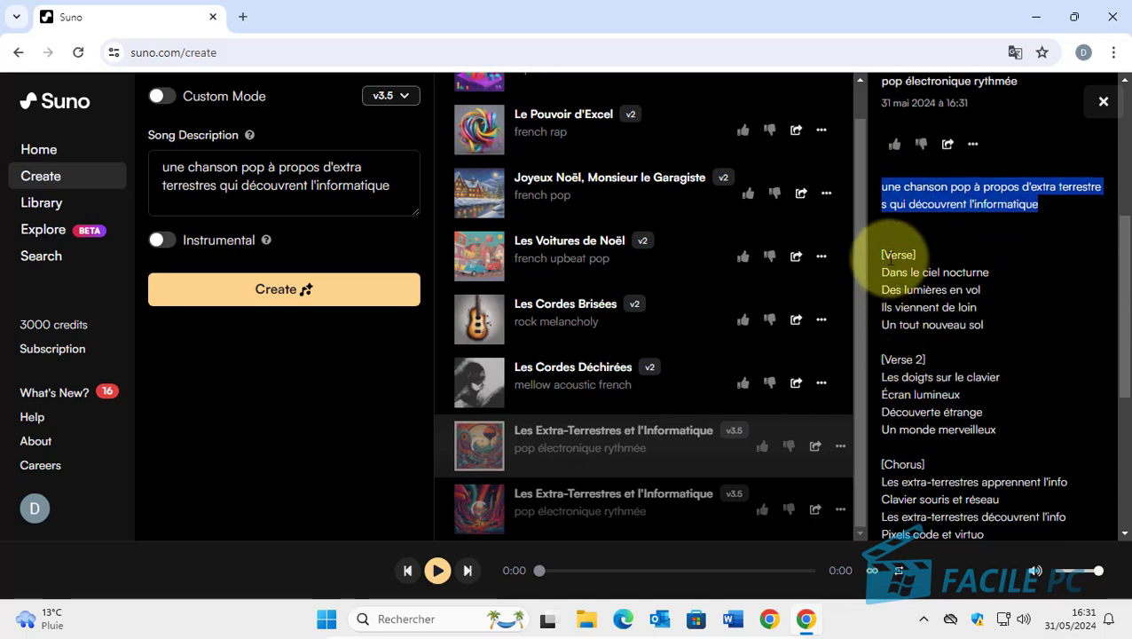
{"action": "scroll", "coordinate": [901, 425], "scroll_direction": "down", "scroll_amount": 2}
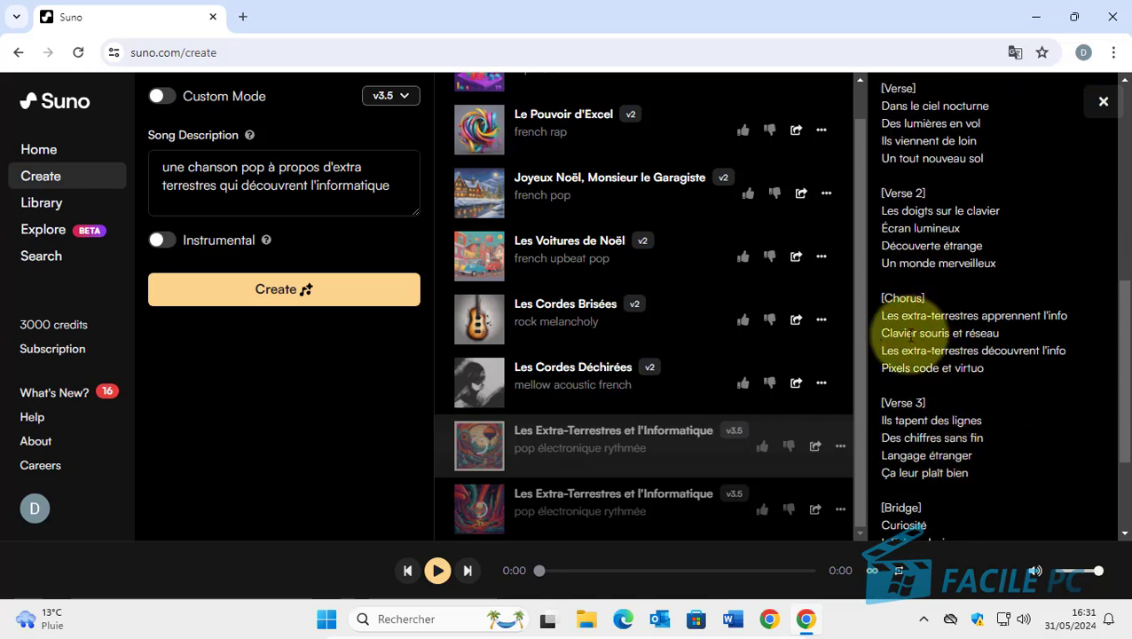
{"action": "scroll", "coordinate": [923, 439], "scroll_direction": "down", "scroll_amount": 1}
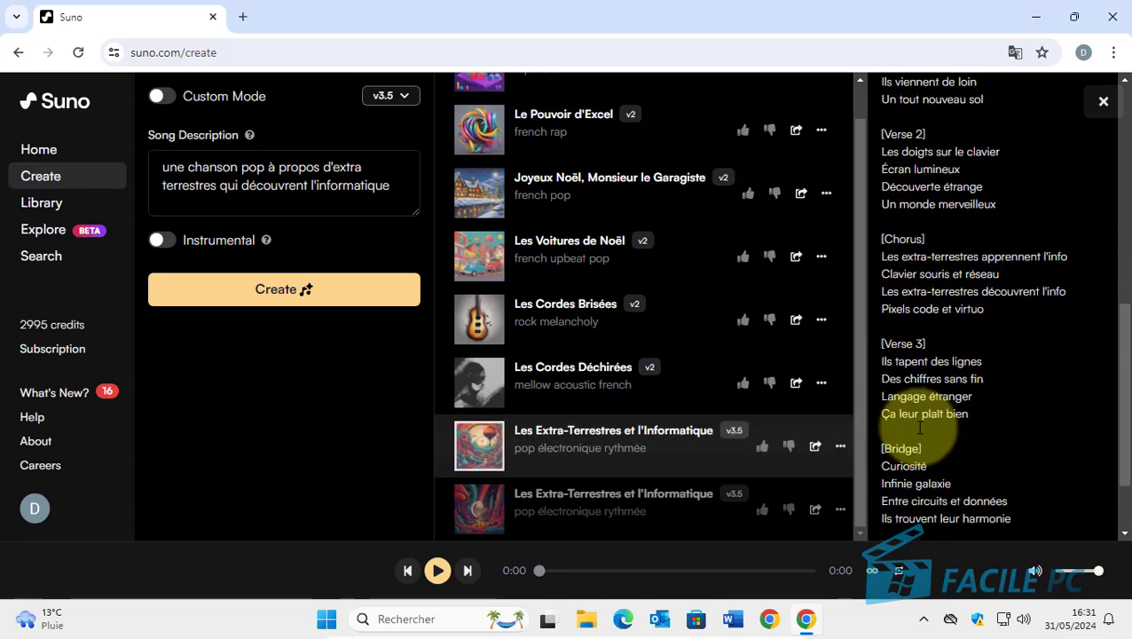
{"action": "scroll", "coordinate": [923, 439], "scroll_direction": "down", "scroll_amount": 1}
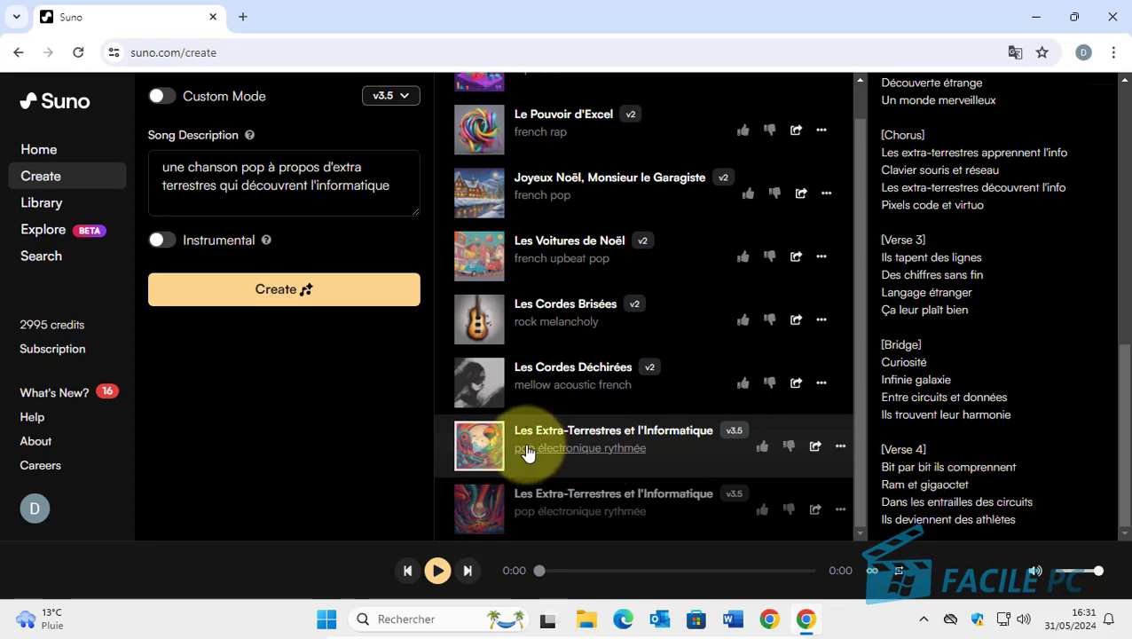
Play the first version of "Les Extra-Terrestres et l'Informatique", follow its lyrics from the first verse to Verse 4, and pause it
{"action": "left_click", "coordinate": [479, 454]}
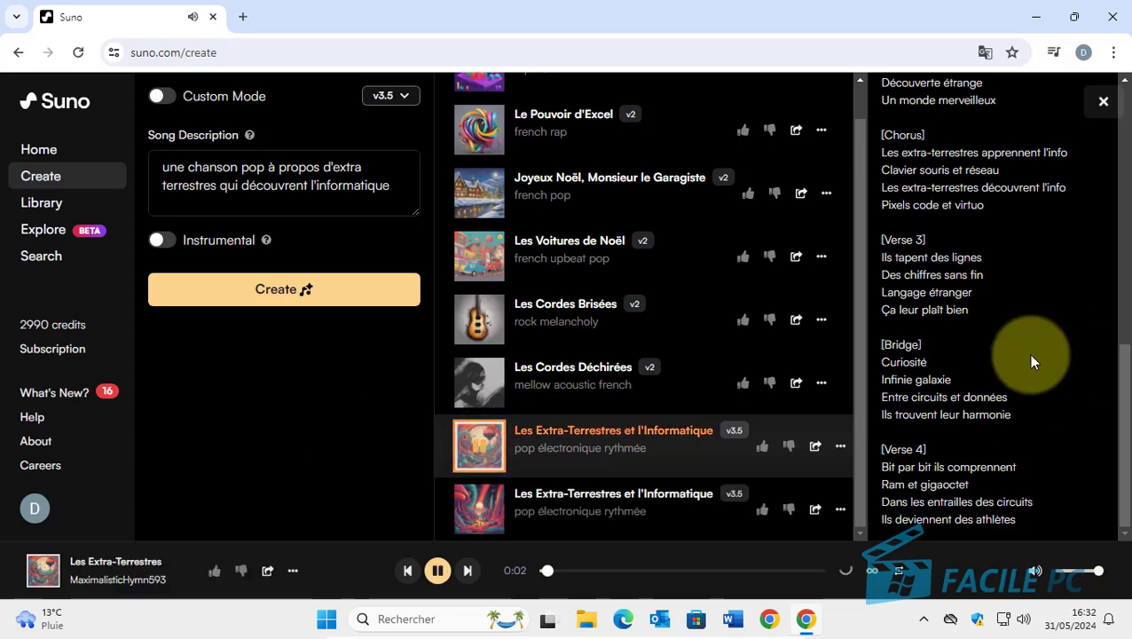
{"action": "scroll", "coordinate": [1028, 354], "scroll_direction": "up", "scroll_amount": 4}
{"action": "scroll", "coordinate": [955, 280], "scroll_direction": "down", "scroll_amount": 1}
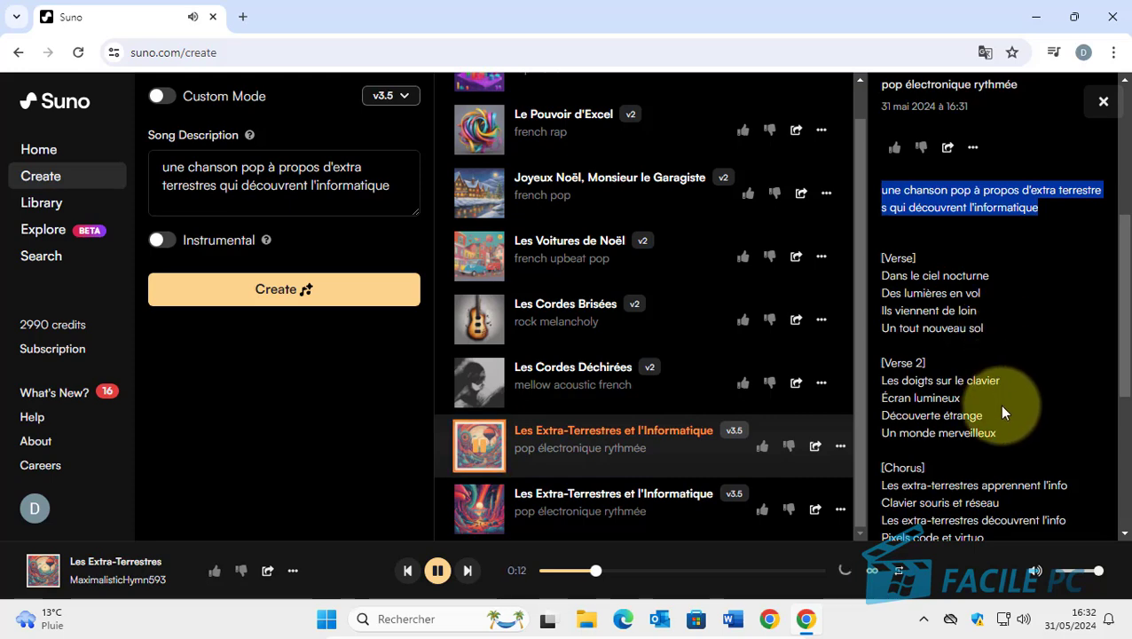
{"action": "scroll", "coordinate": [998, 402], "scroll_direction": "down", "scroll_amount": 1}
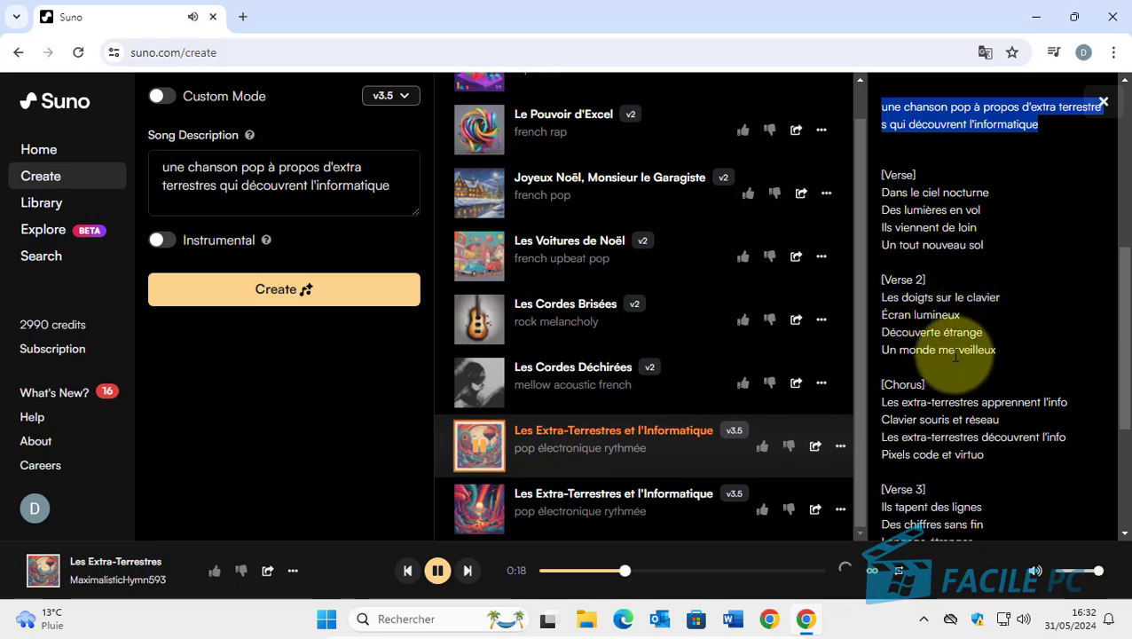
{"action": "scroll", "coordinate": [1054, 440], "scroll_direction": "down", "scroll_amount": 1}
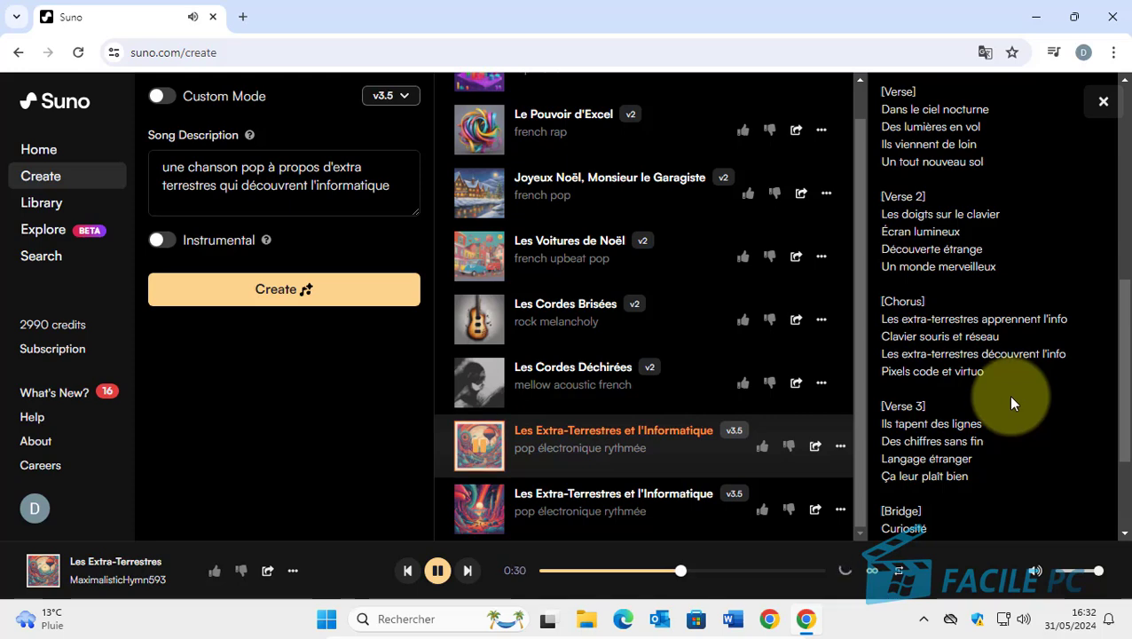
{"action": "scroll", "coordinate": [1012, 398], "scroll_direction": "down", "scroll_amount": 1}
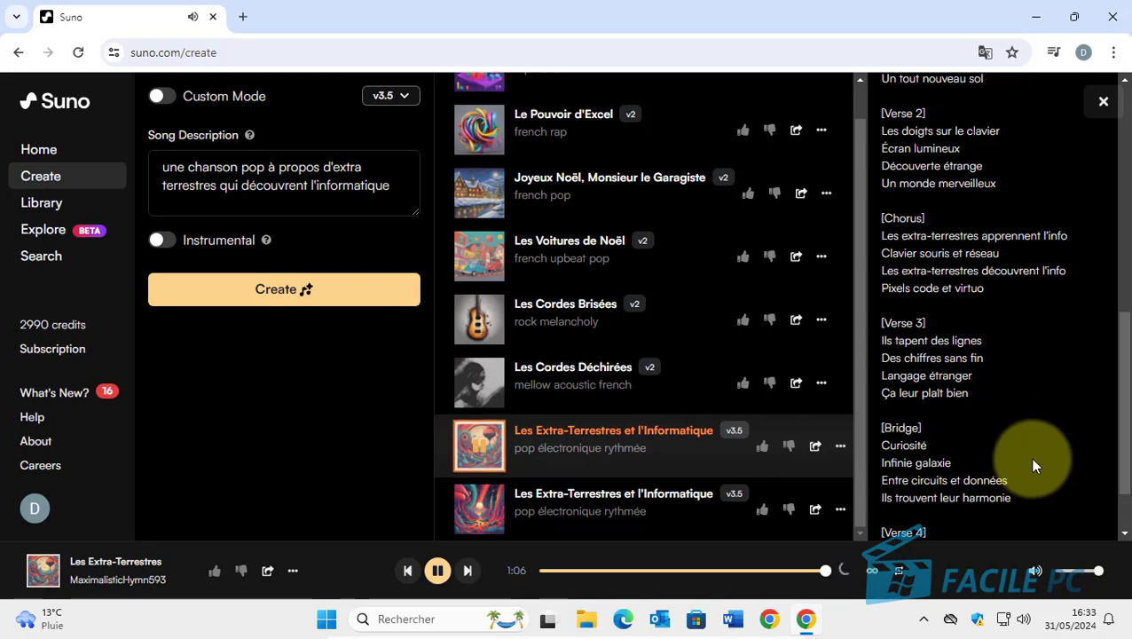
{"action": "scroll", "coordinate": [1029, 456], "scroll_direction": "down", "scroll_amount": 1}
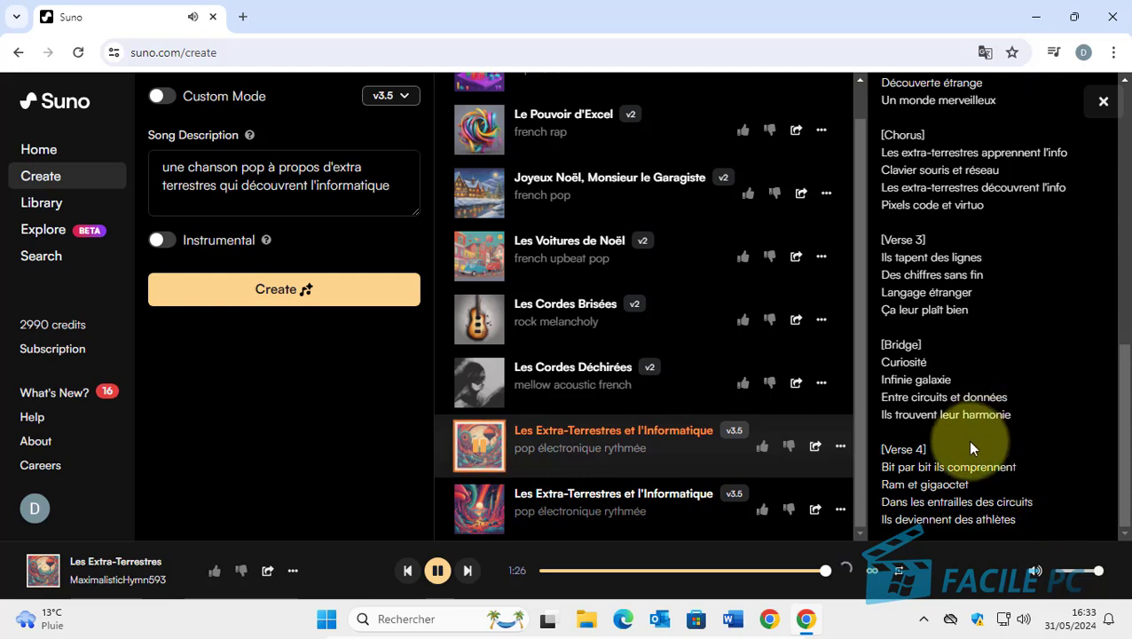
{"action": "left_click", "coordinate": [438, 572]}
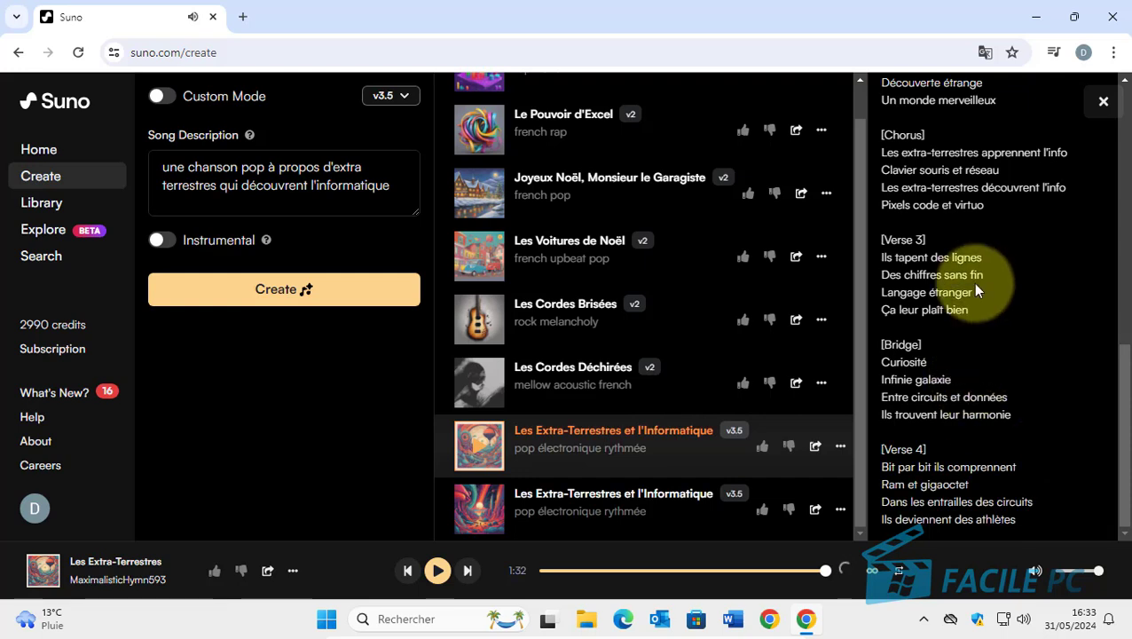
Play the second version of "Les Extra-Terrestres et l'Informatique", follow its lyrics through the chorus, and pause it
{"action": "left_click", "coordinate": [478, 518]}
{"action": "scroll", "coordinate": [1022, 411], "scroll_direction": "down", "scroll_amount": 2}
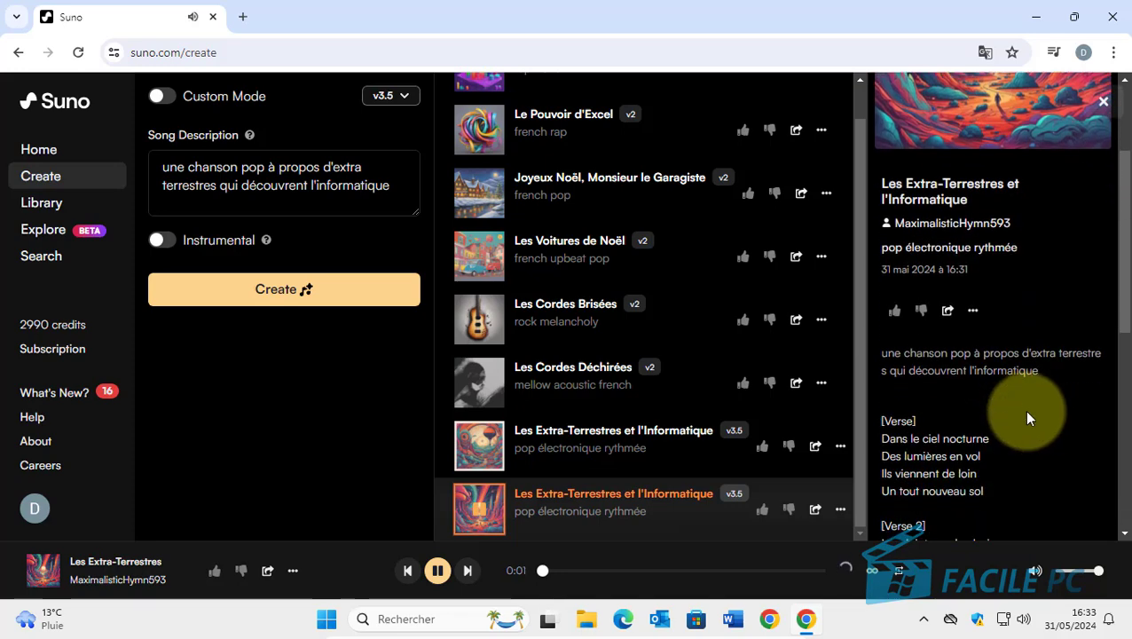
{"action": "scroll", "coordinate": [1023, 410], "scroll_direction": "down", "scroll_amount": 3}
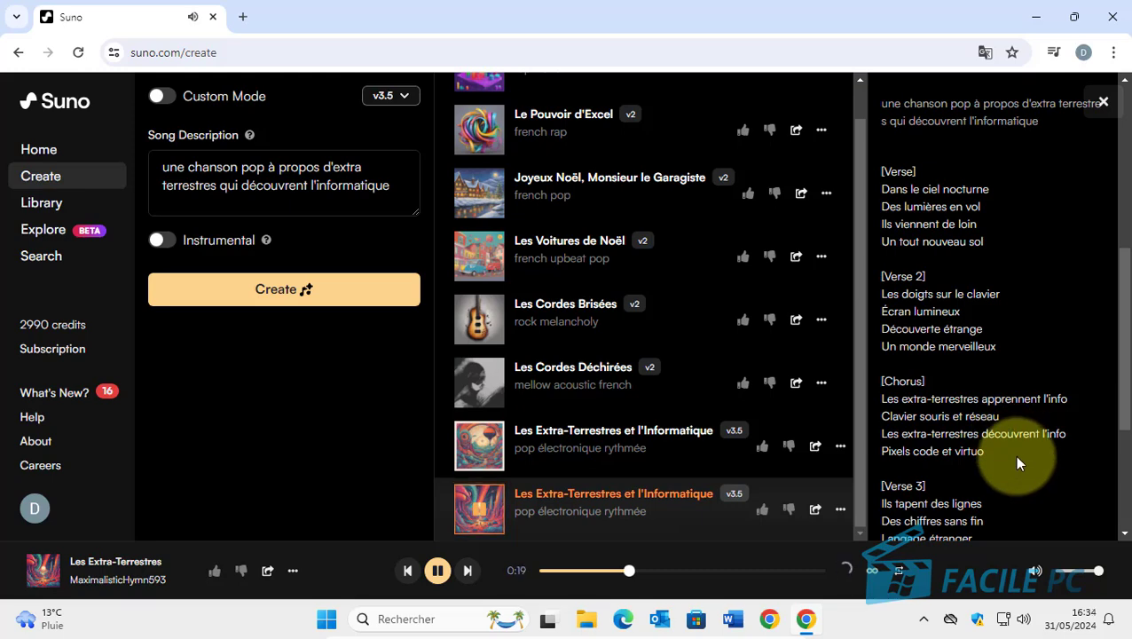
{"action": "scroll", "coordinate": [1017, 460], "scroll_direction": "down", "scroll_amount": 1}
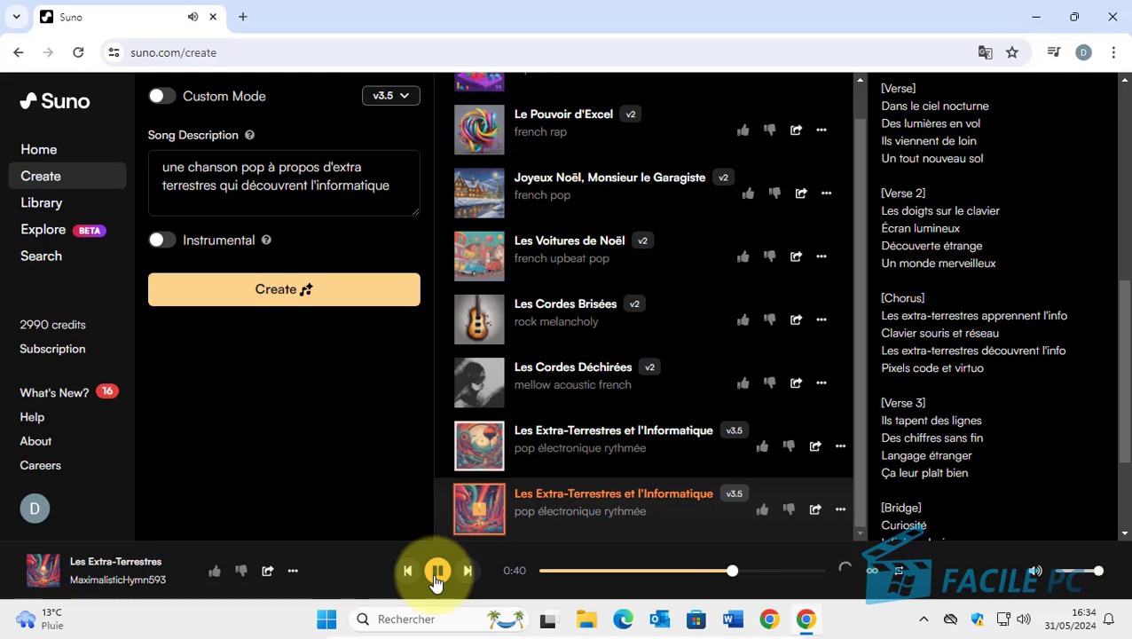
{"action": "left_click", "coordinate": [435, 572]}
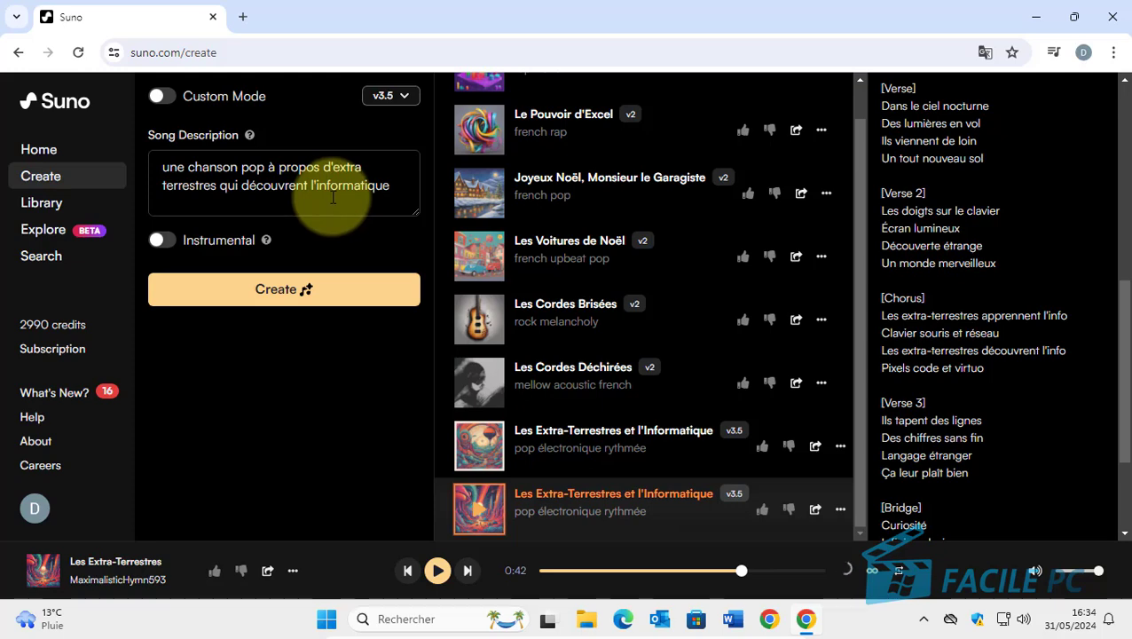
Highlight the style word "pop" in the song description and open the Explore page in a separate browser tab
{"action": "double_click", "coordinate": [250, 167]}
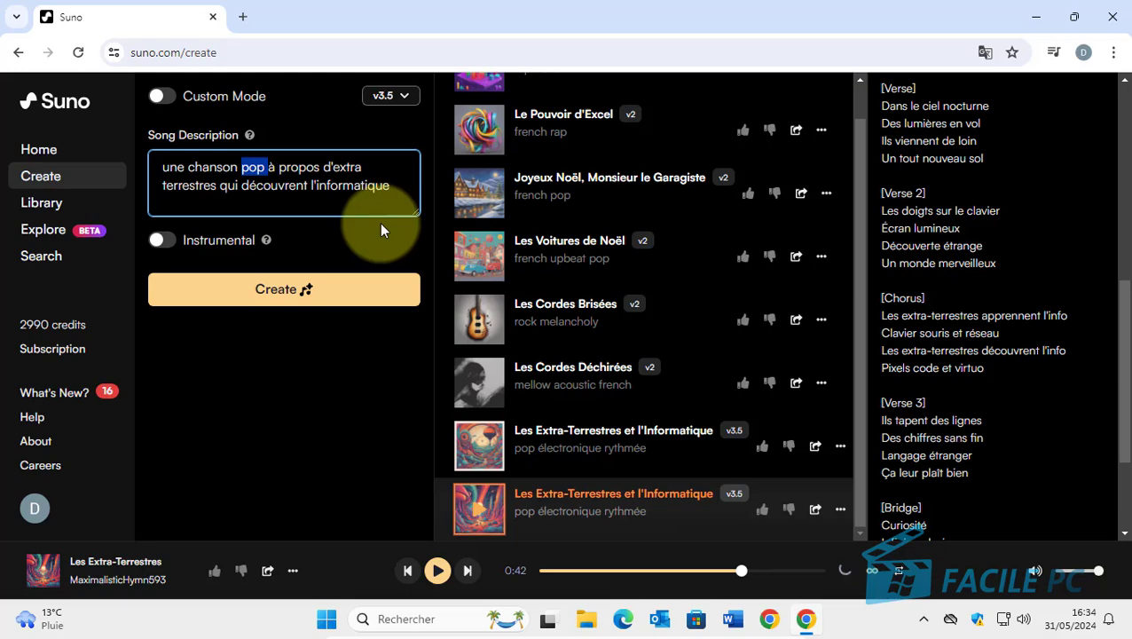
{"action": "right_click", "coordinate": [51, 236]}
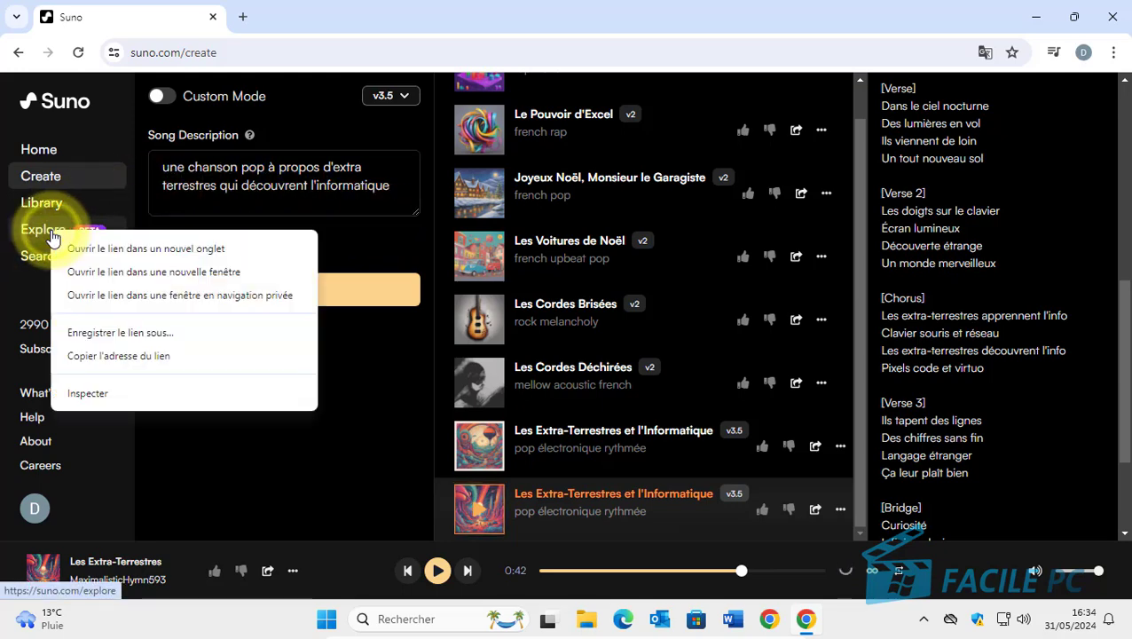
{"action": "left_click", "coordinate": [118, 254]}
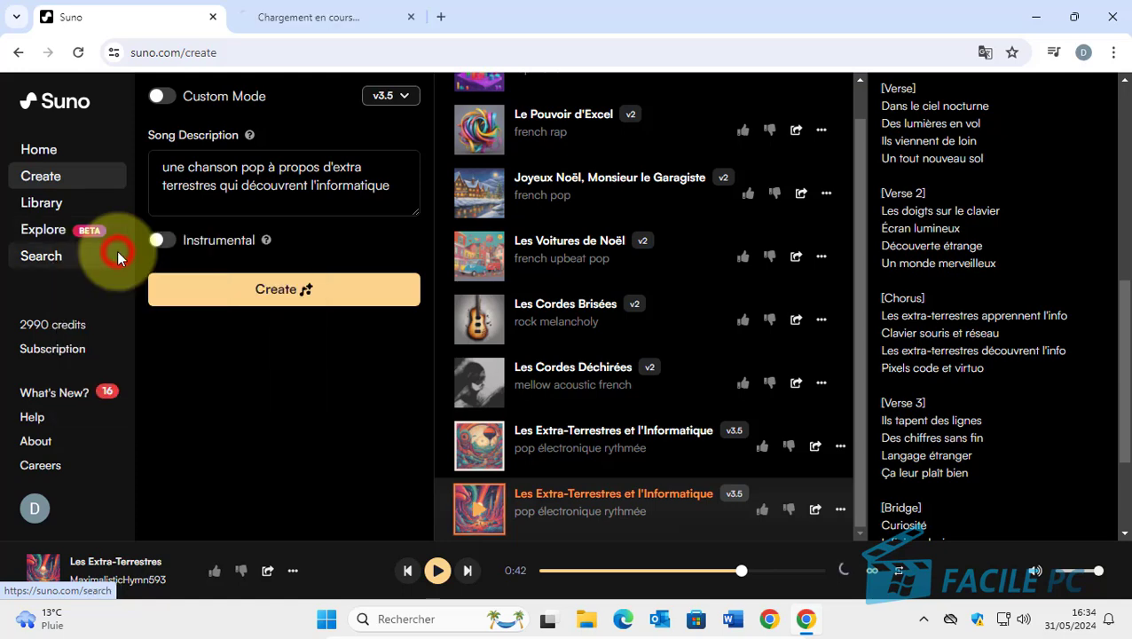
{"action": "left_click", "coordinate": [331, 16]}
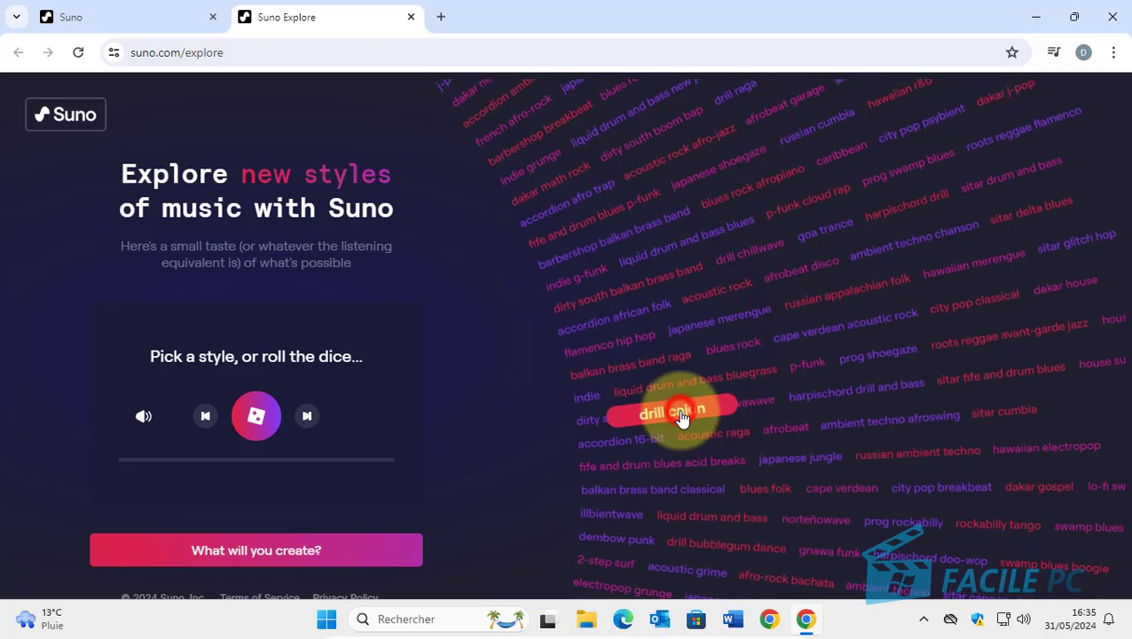
Play the drill cajun style, sample several parts of its first two tracks, and pause playback
{"action": "left_click", "coordinate": [677, 419]}
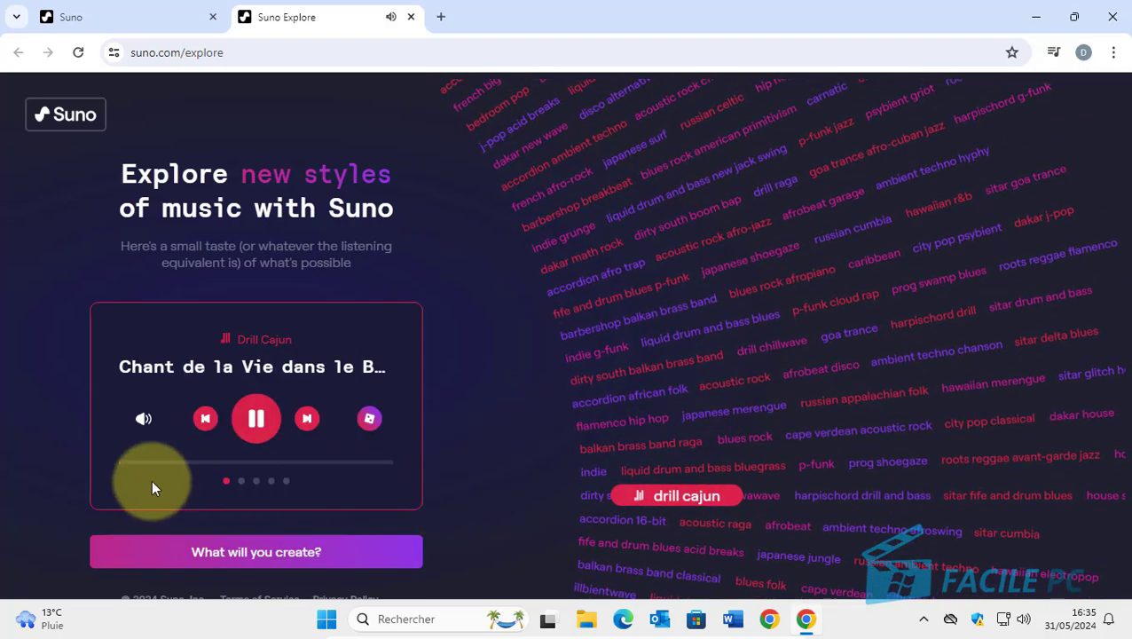
{"action": "left_click", "coordinate": [153, 462]}
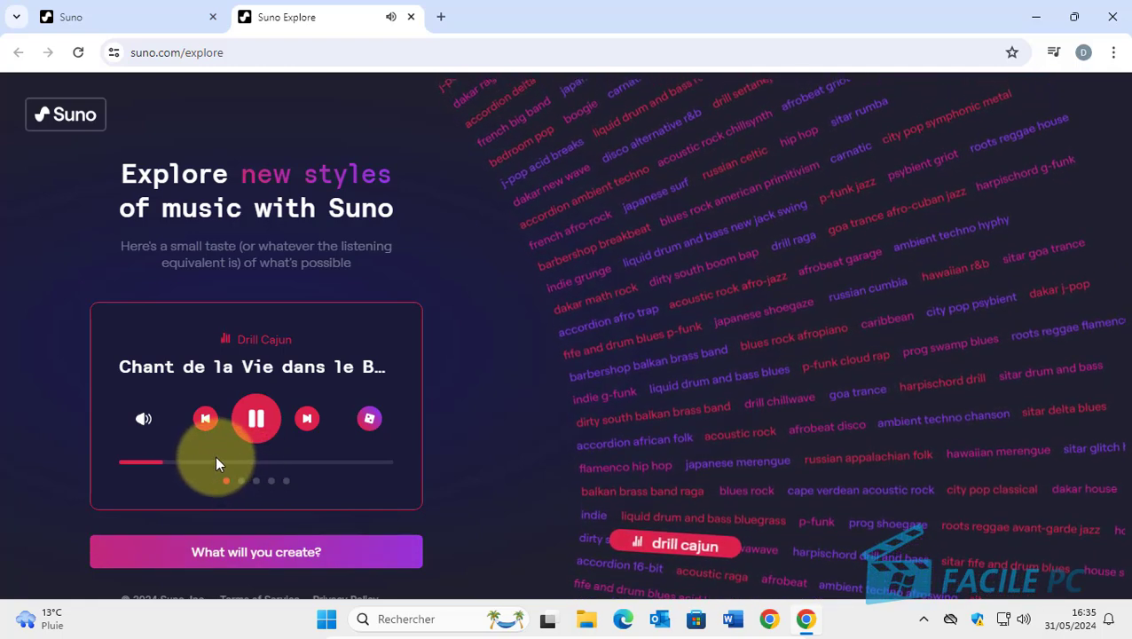
{"action": "left_click", "coordinate": [209, 458]}
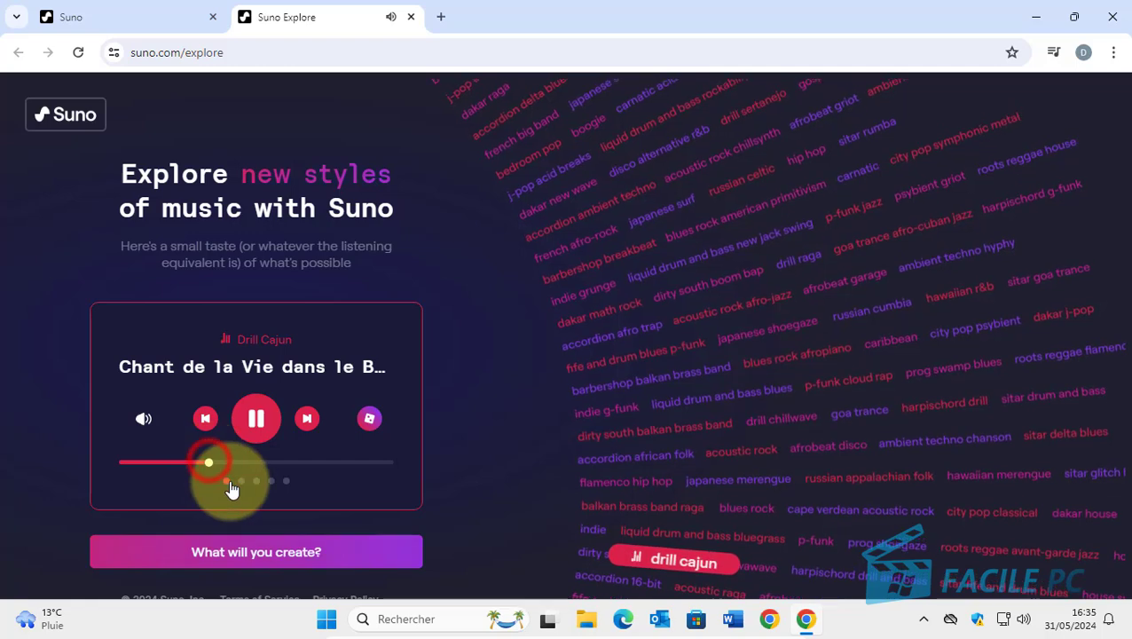
{"action": "left_click", "coordinate": [270, 461]}
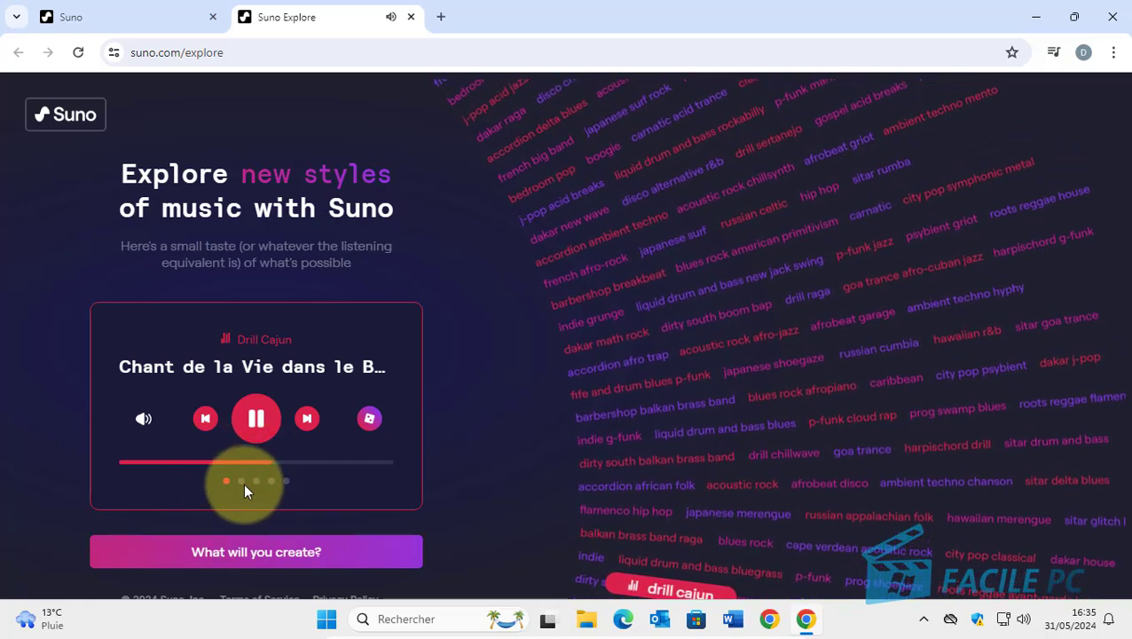
{"action": "left_click", "coordinate": [314, 419]}
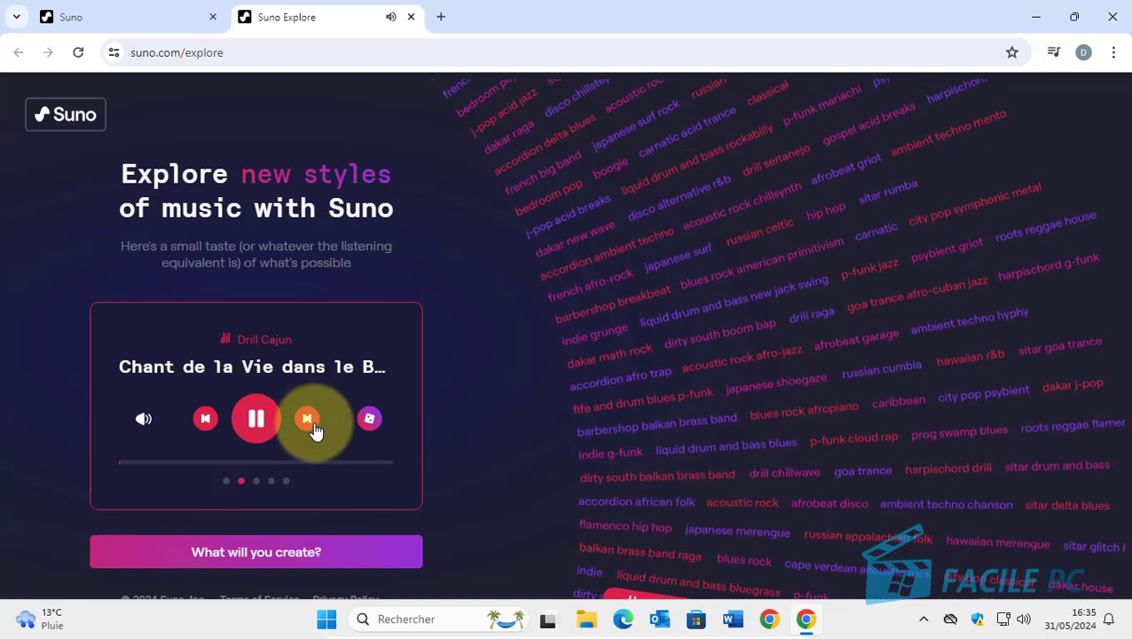
{"action": "left_click", "coordinate": [232, 461]}
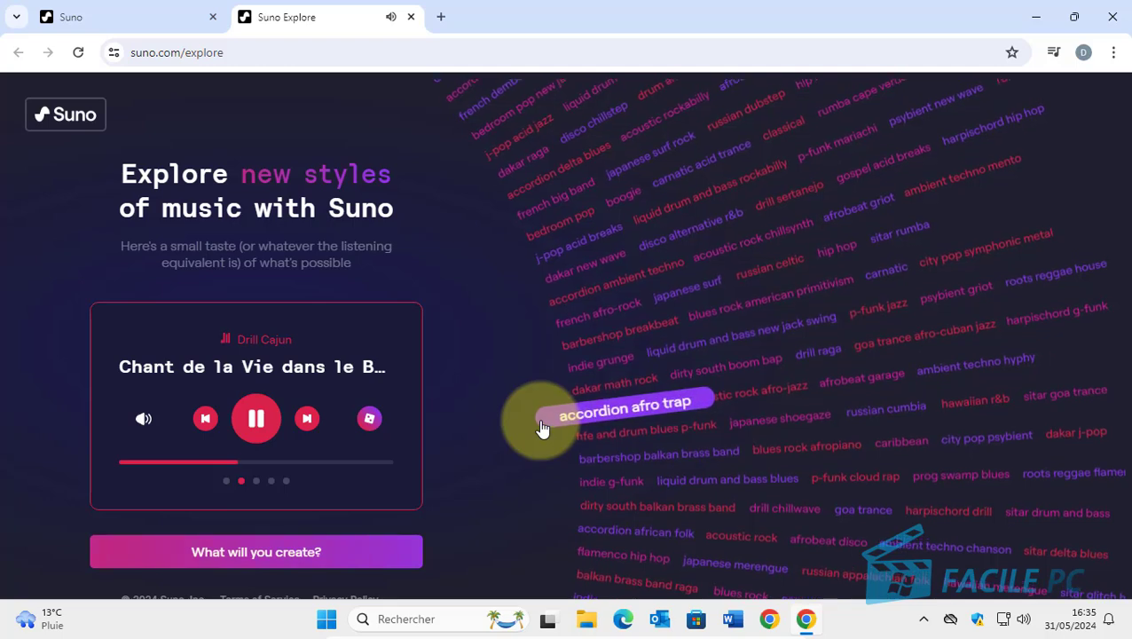
{"action": "left_click", "coordinate": [255, 418]}
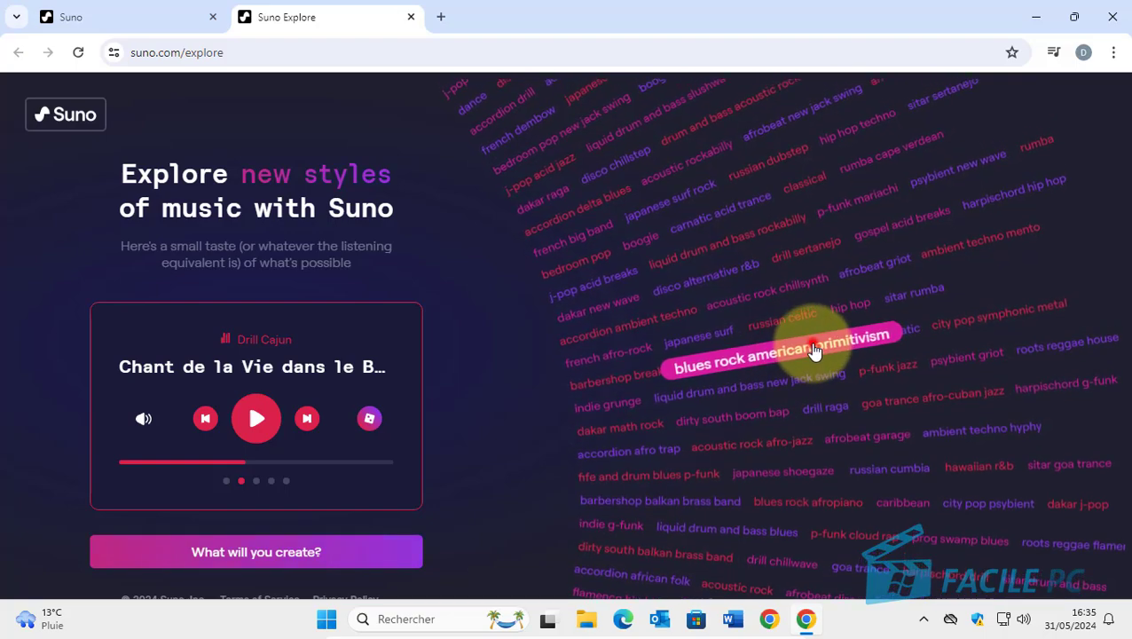
Sample the blues rock american primitivism, acoustic rockabilly, hip hop dubstep, house reggae and chanson styles, skipping ahead in the chanson track
{"action": "left_click", "coordinate": [815, 348]}
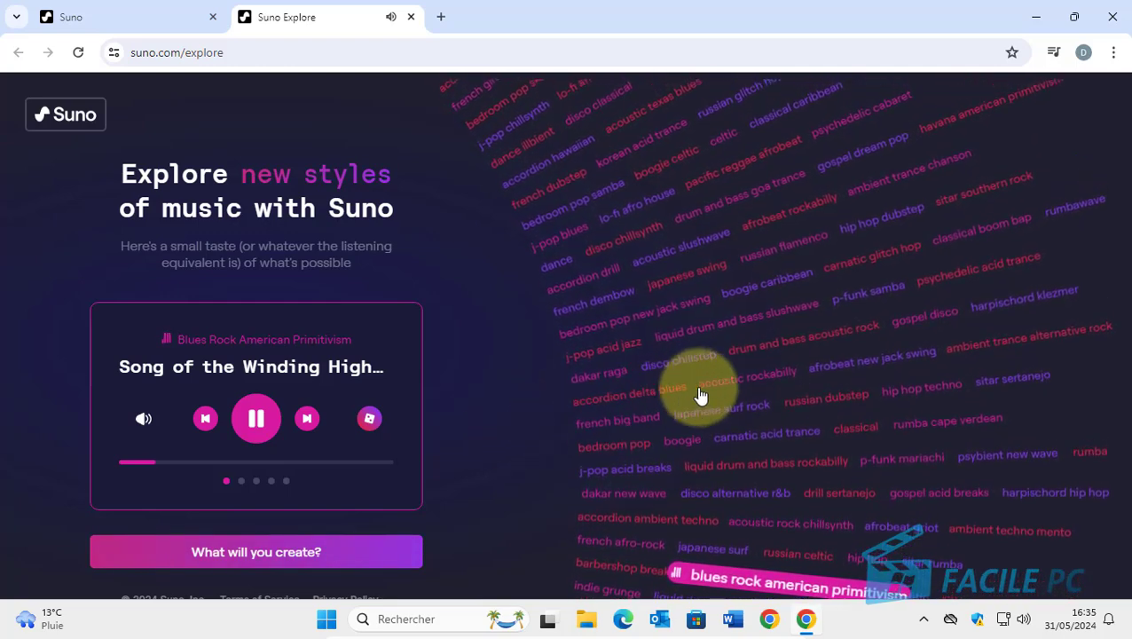
{"action": "left_click", "coordinate": [737, 396]}
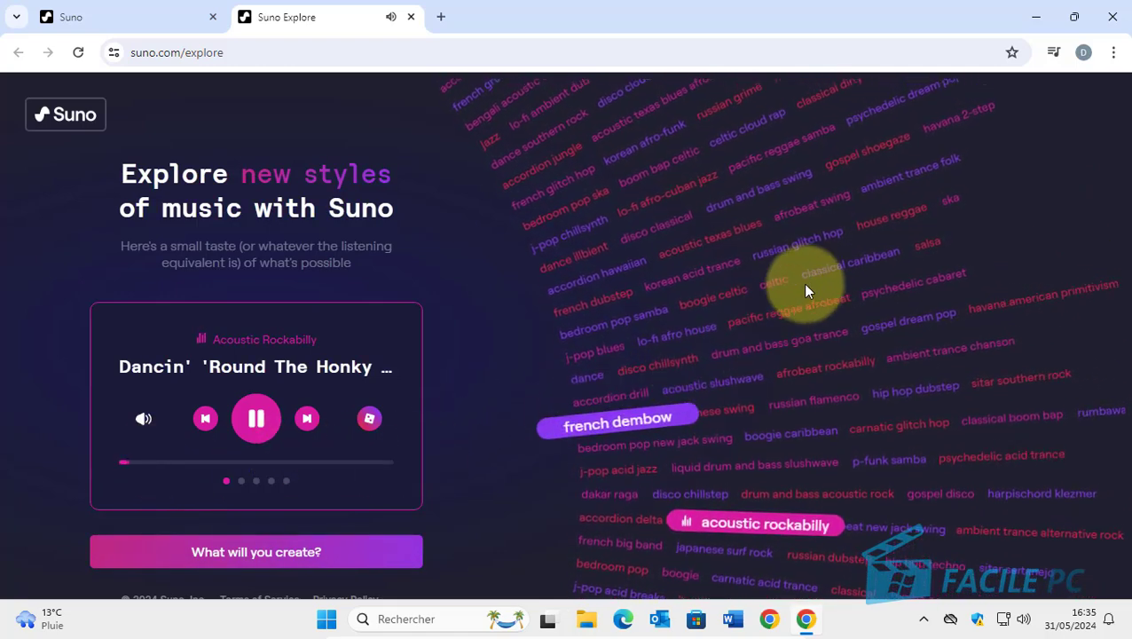
{"action": "left_click", "coordinate": [927, 415]}
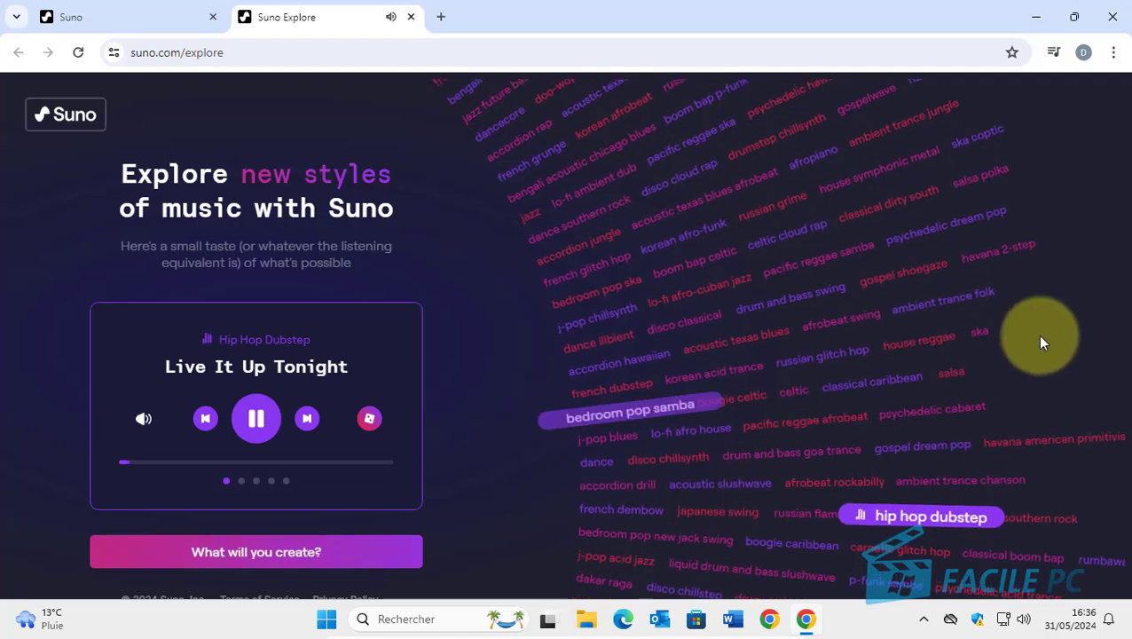
{"action": "left_click", "coordinate": [894, 366]}
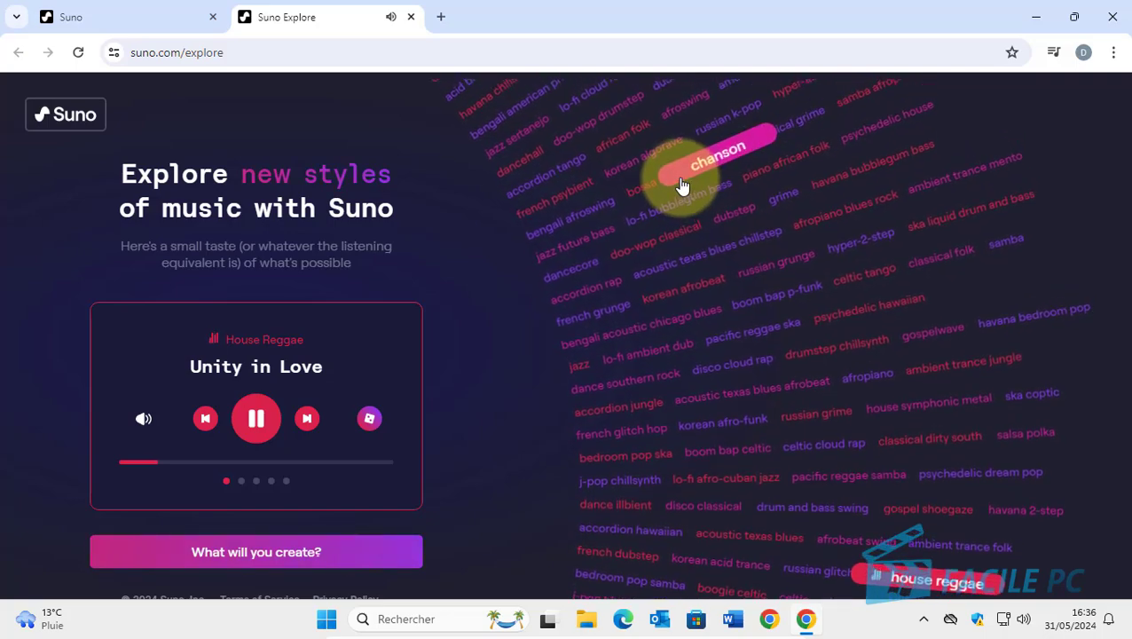
{"action": "left_click", "coordinate": [681, 173]}
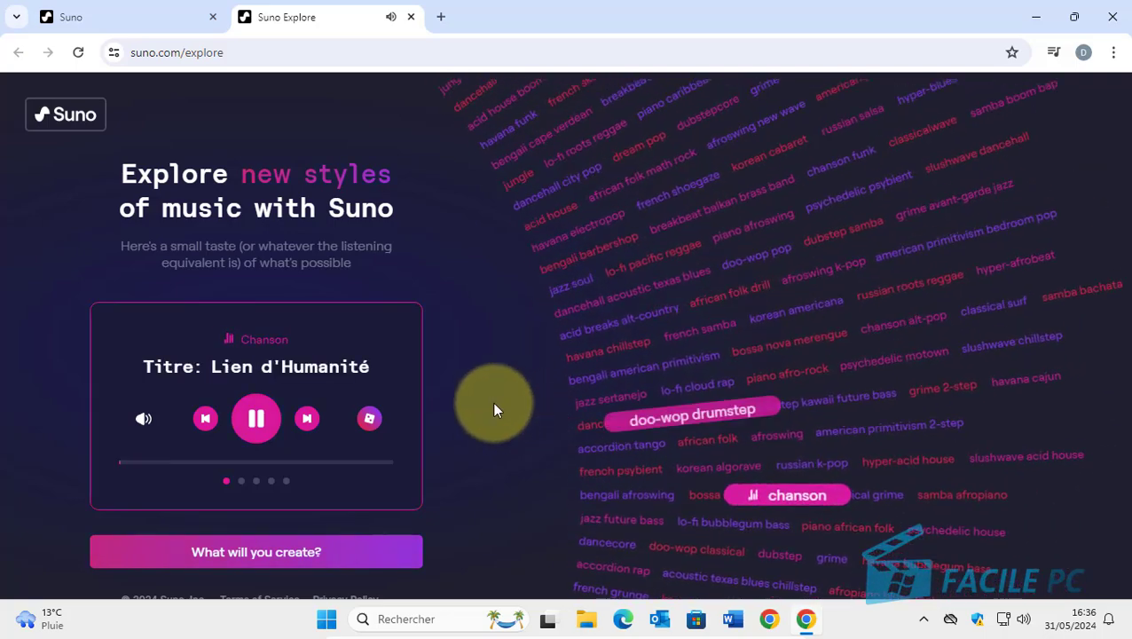
{"action": "left_click", "coordinate": [200, 462]}
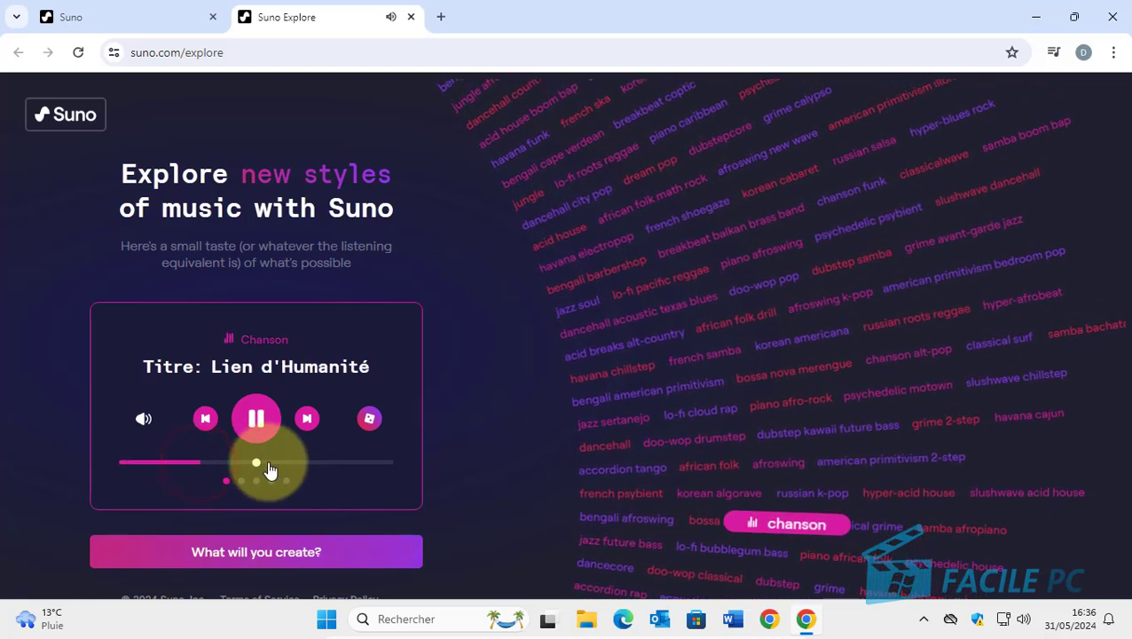
Play the french samba style, skip ahead in its first track, and sample its fourth track further in
{"action": "left_click", "coordinate": [720, 372]}
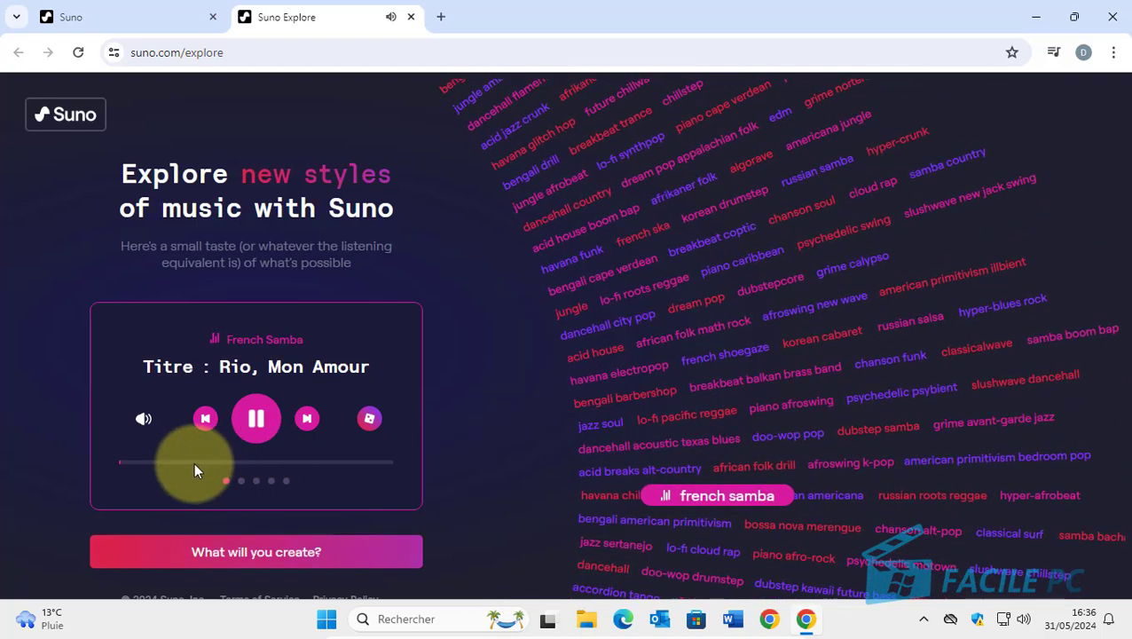
{"action": "left_click", "coordinate": [194, 463]}
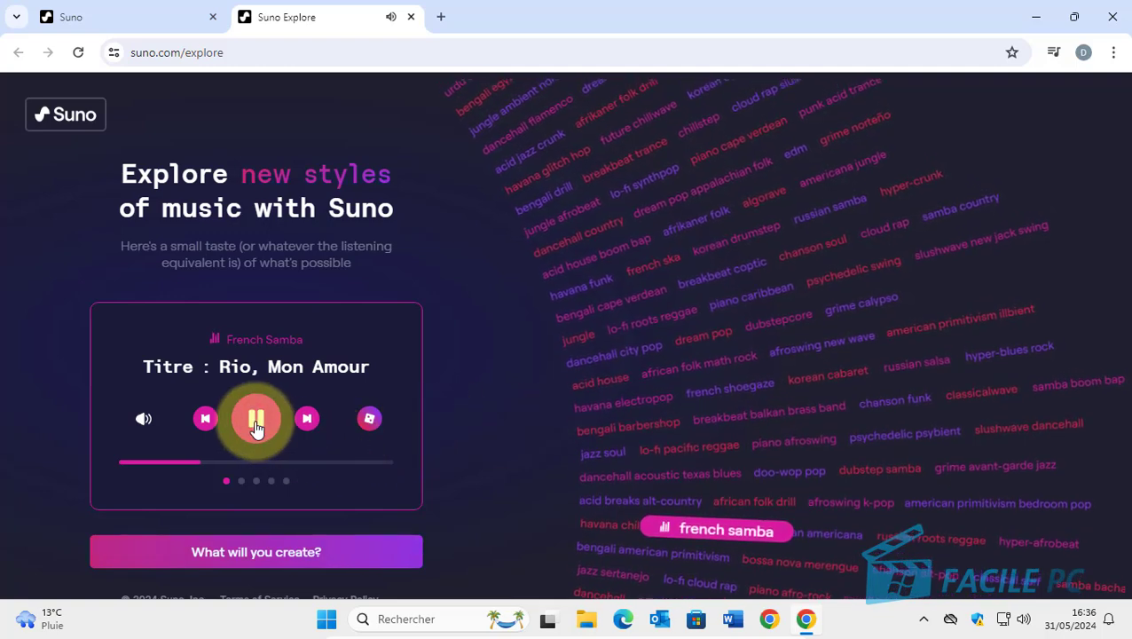
{"action": "left_click", "coordinate": [307, 420]}
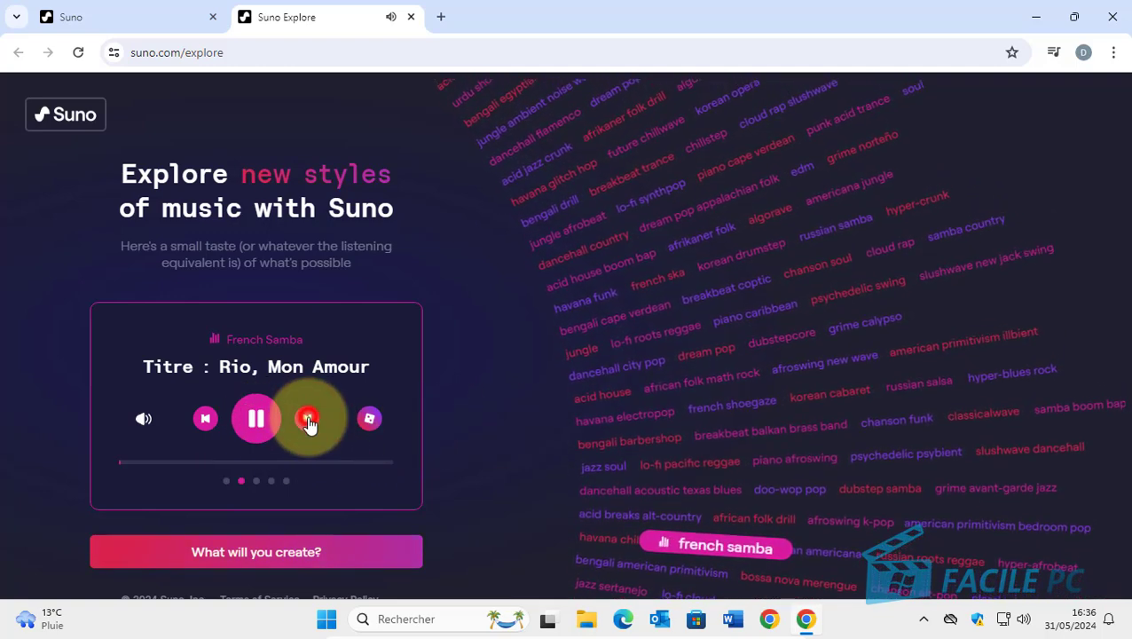
{"action": "left_click", "coordinate": [308, 422]}
{"action": "left_click", "coordinate": [306, 422]}
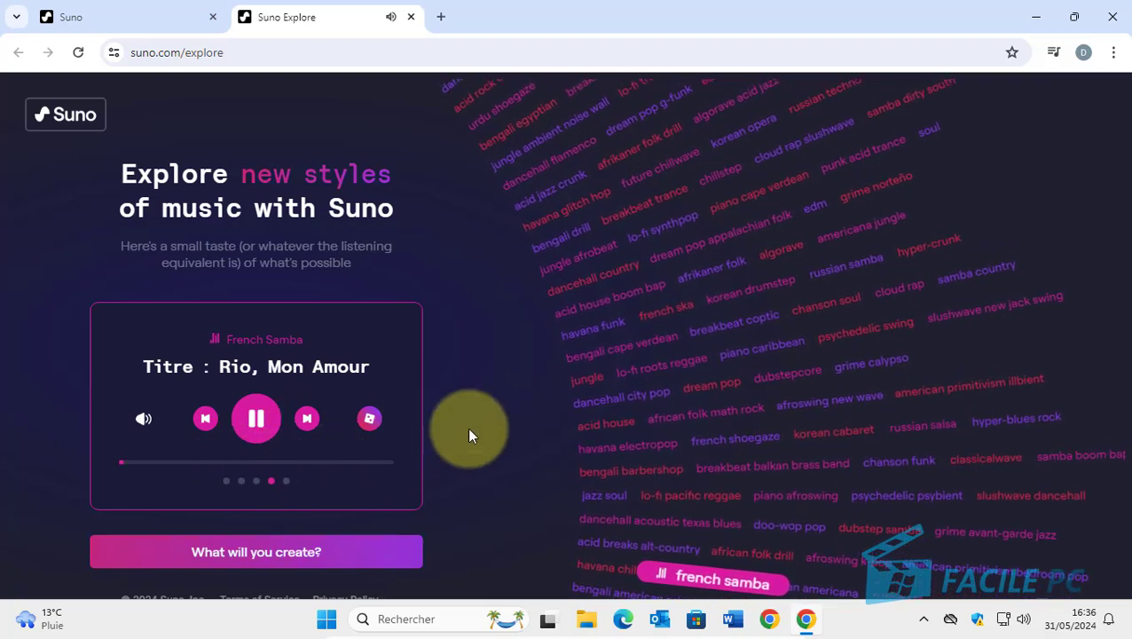
{"action": "left_click", "coordinate": [213, 461]}
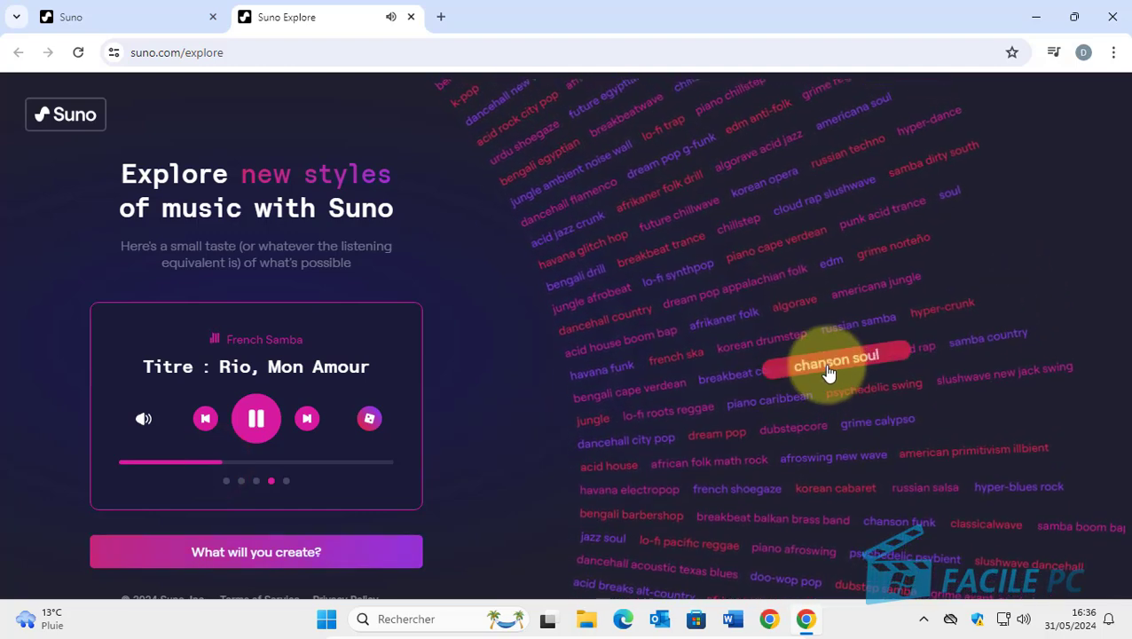
Play the chanson soul style and skip ahead slightly in its first track
{"action": "left_click", "coordinate": [828, 369]}
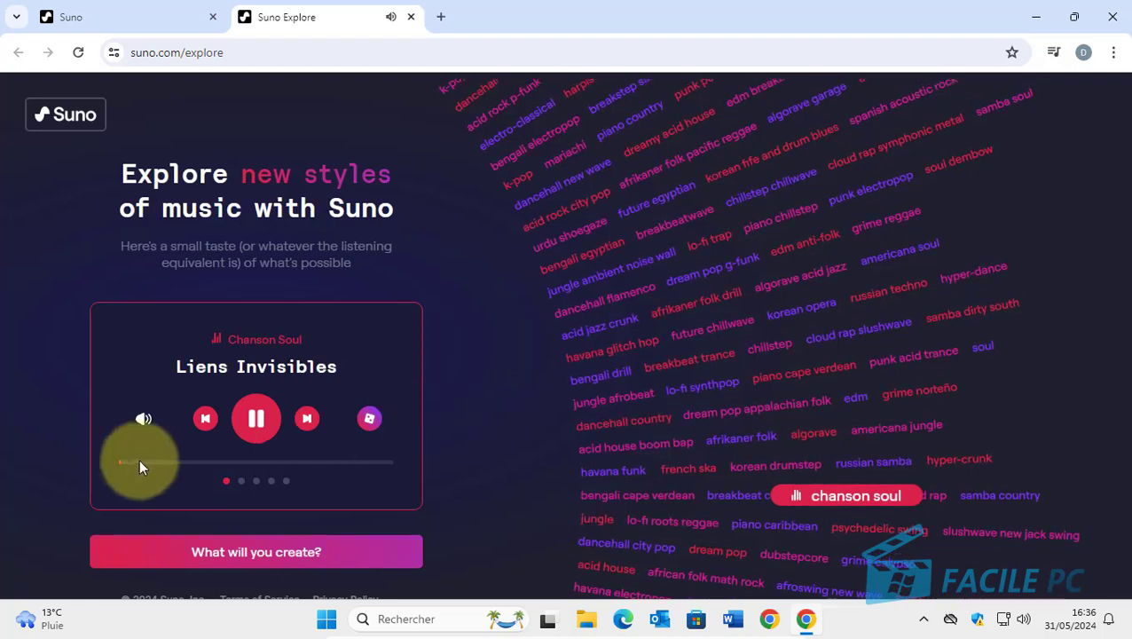
{"action": "left_click", "coordinate": [151, 462]}
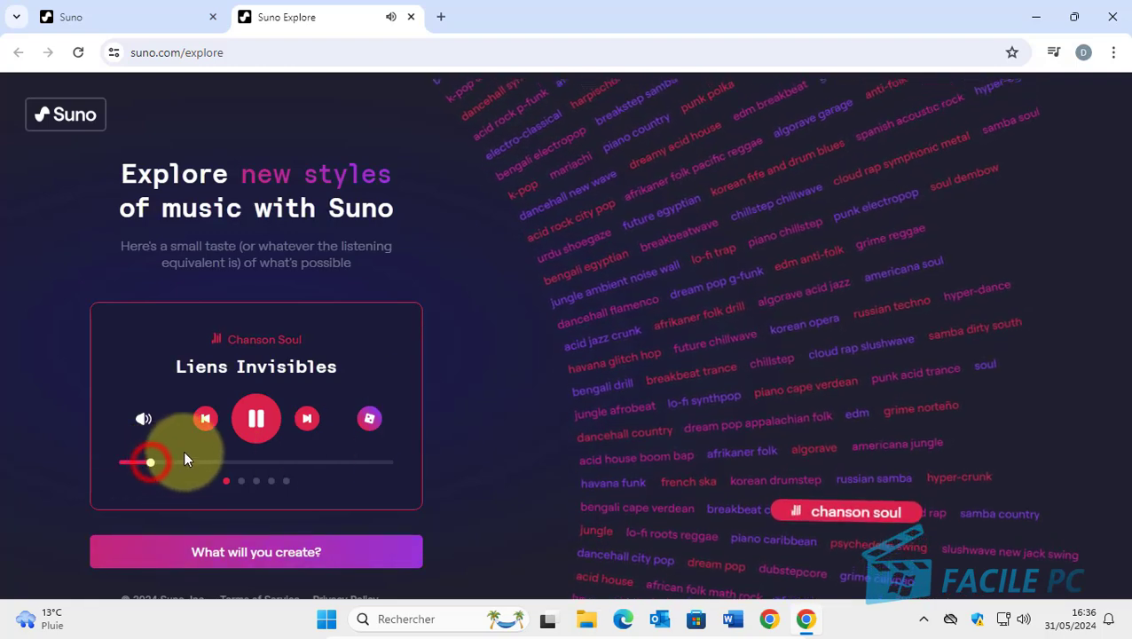
Skip further ahead in the chanson soul track and pause playback
{"action": "left_click", "coordinate": [213, 463]}
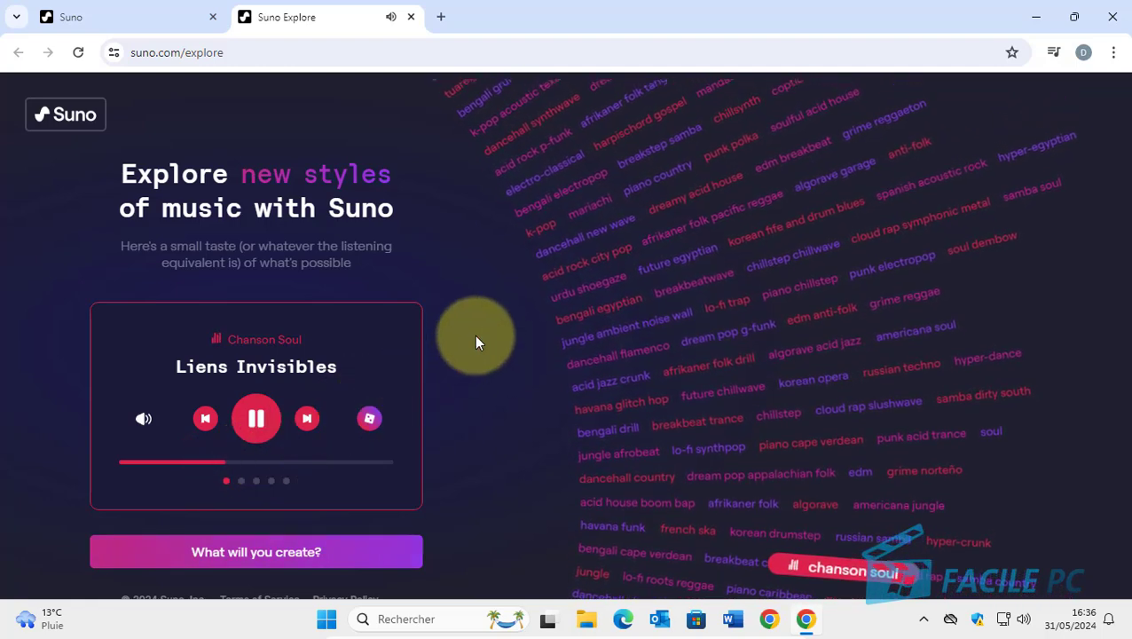
{"action": "left_click", "coordinate": [255, 418]}
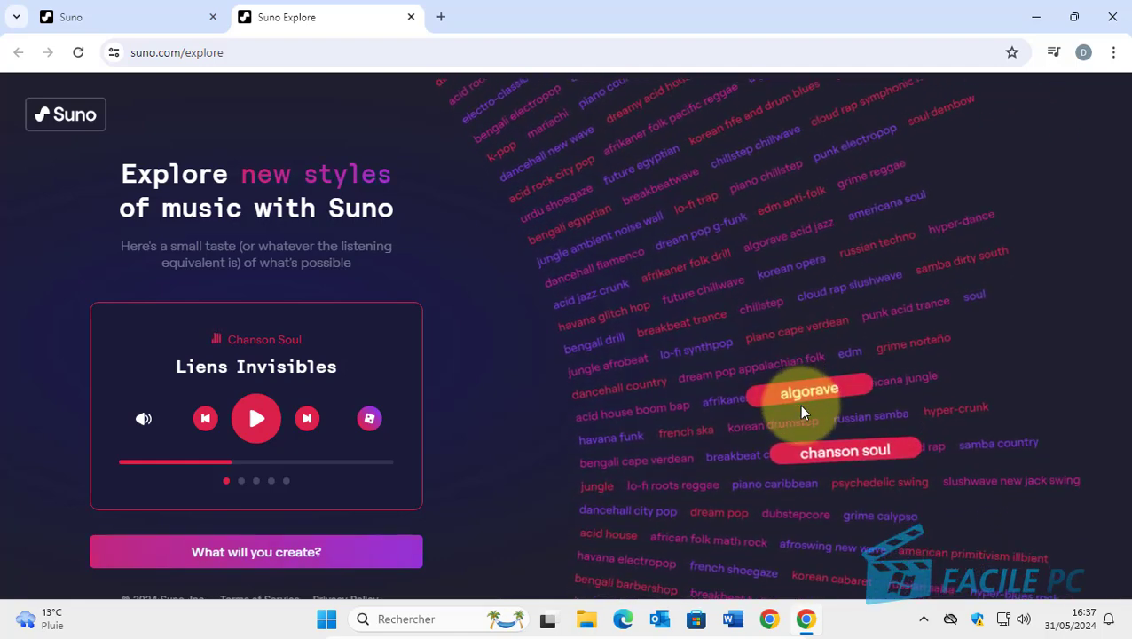
Search the Explore page for the word "blues"
{"action": "key", "text": "ctrl+f"}
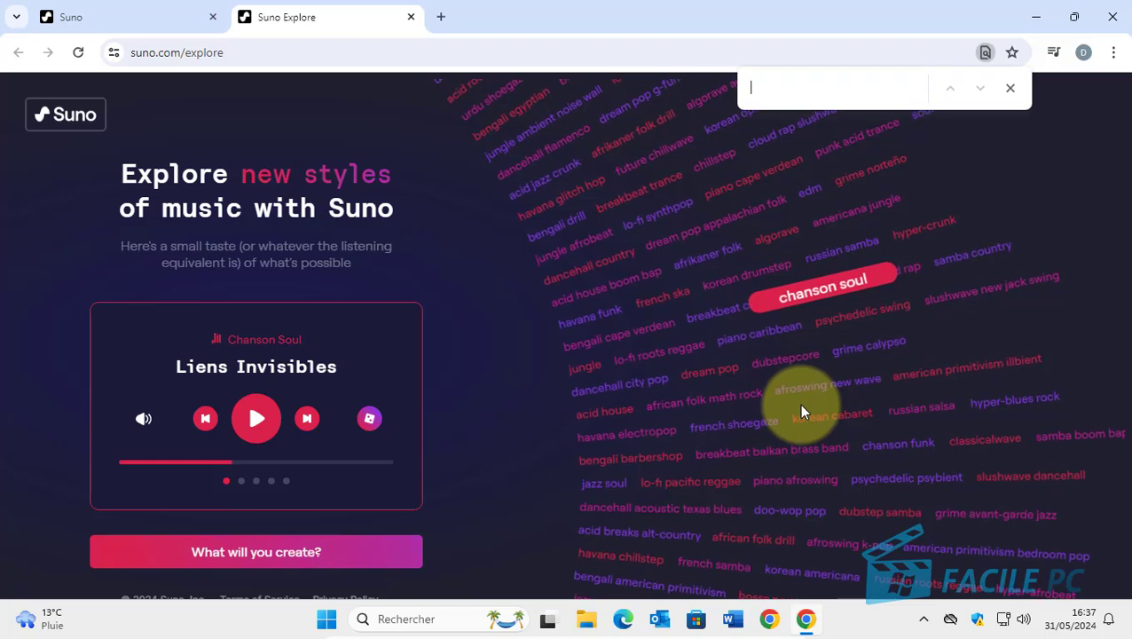
{"action": "type", "text": "blures"}
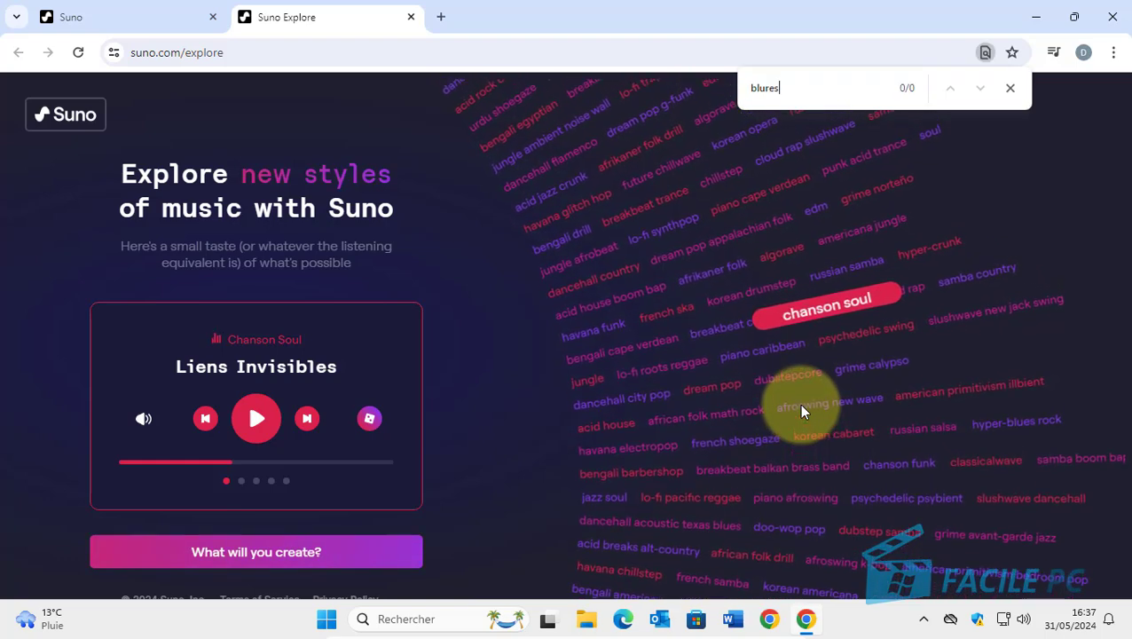
{"action": "key", "text": "BackSpace"}
{"action": "key", "text": "BackSpace"}
{"action": "key", "text": "BackSpace"}
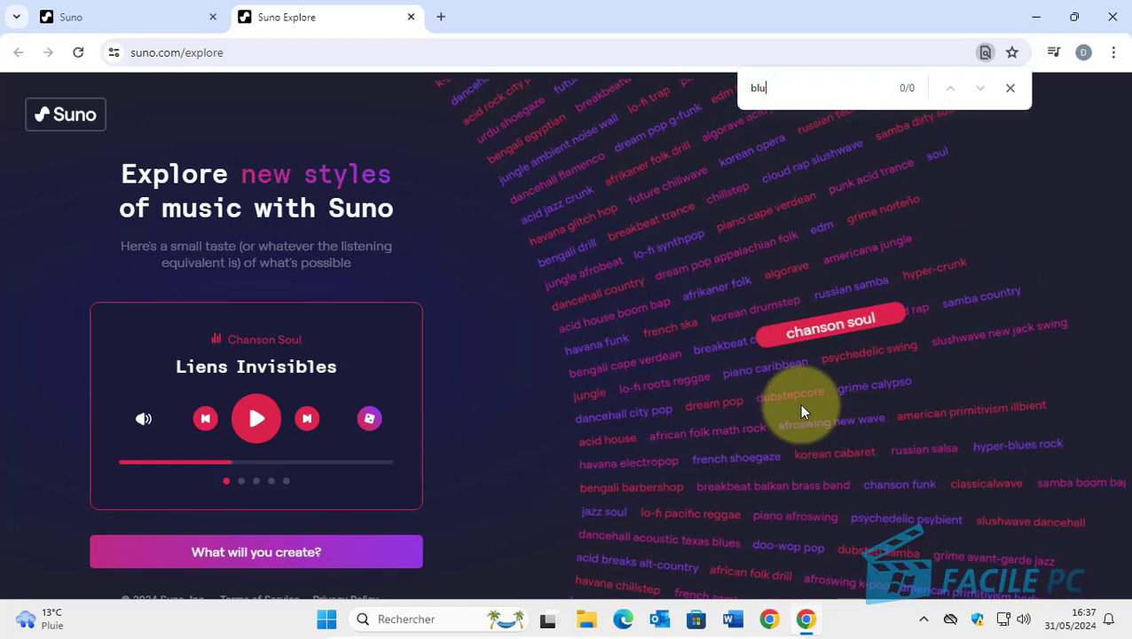
{"action": "type", "text": "es"}
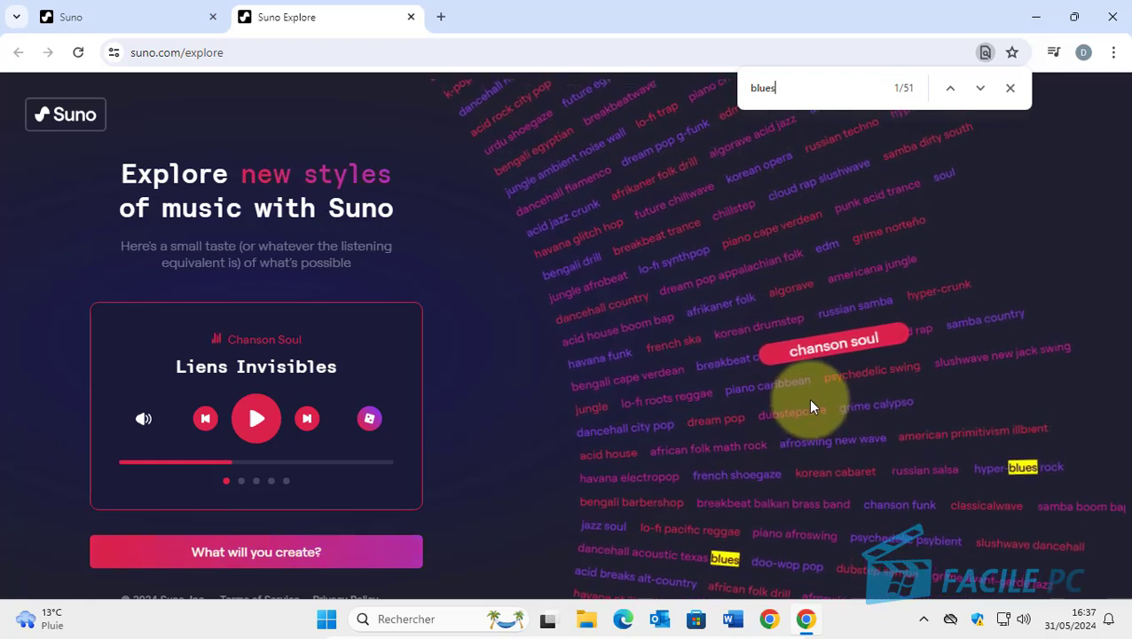
Search the Explore page for "rock" instead and advance to the fourth match
{"action": "left_click", "coordinate": [824, 85]}
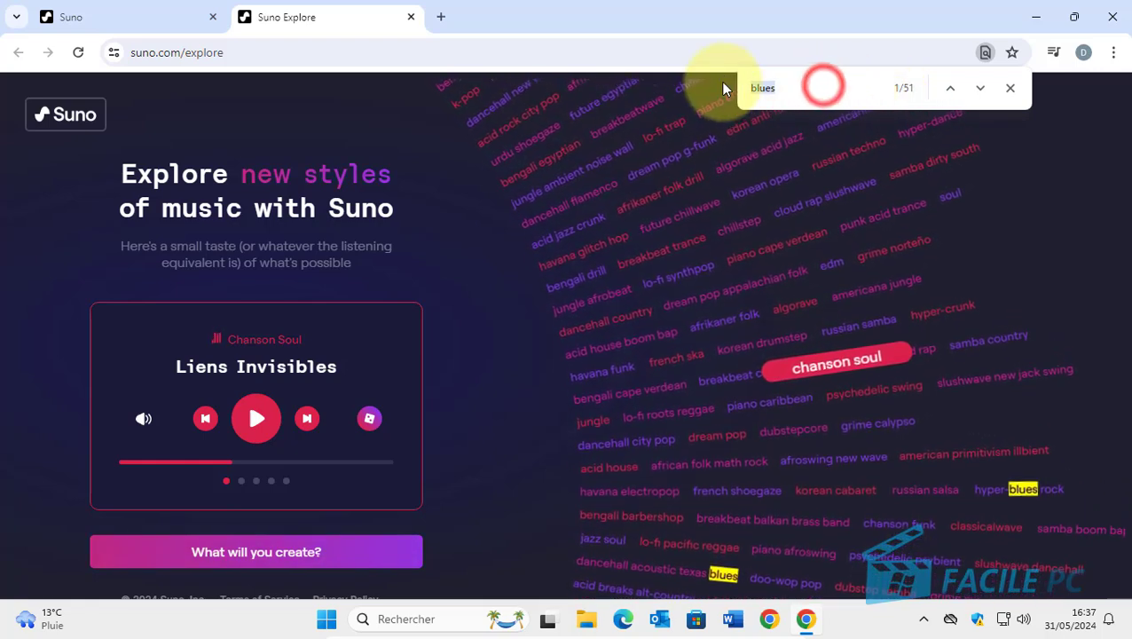
{"action": "key", "text": "ctrl+a"}
{"action": "key", "text": "BackSpace"}
{"action": "type", "text": "rock"}
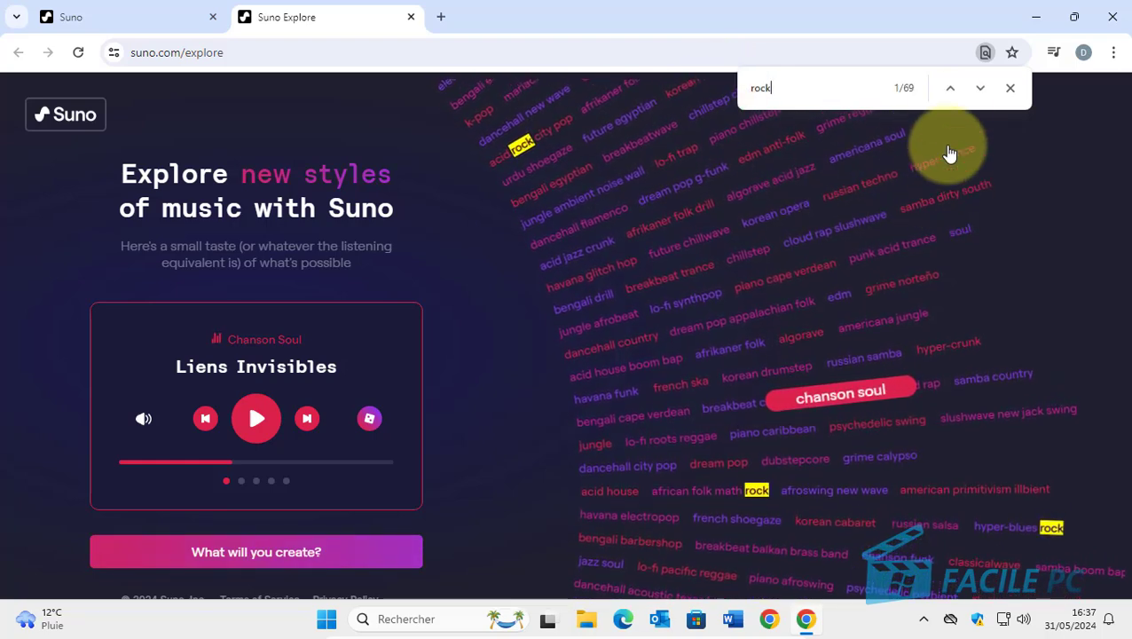
{"action": "left_click", "coordinate": [980, 88]}
{"action": "left_click", "coordinate": [980, 88]}
{"action": "left_click", "coordinate": [980, 92]}
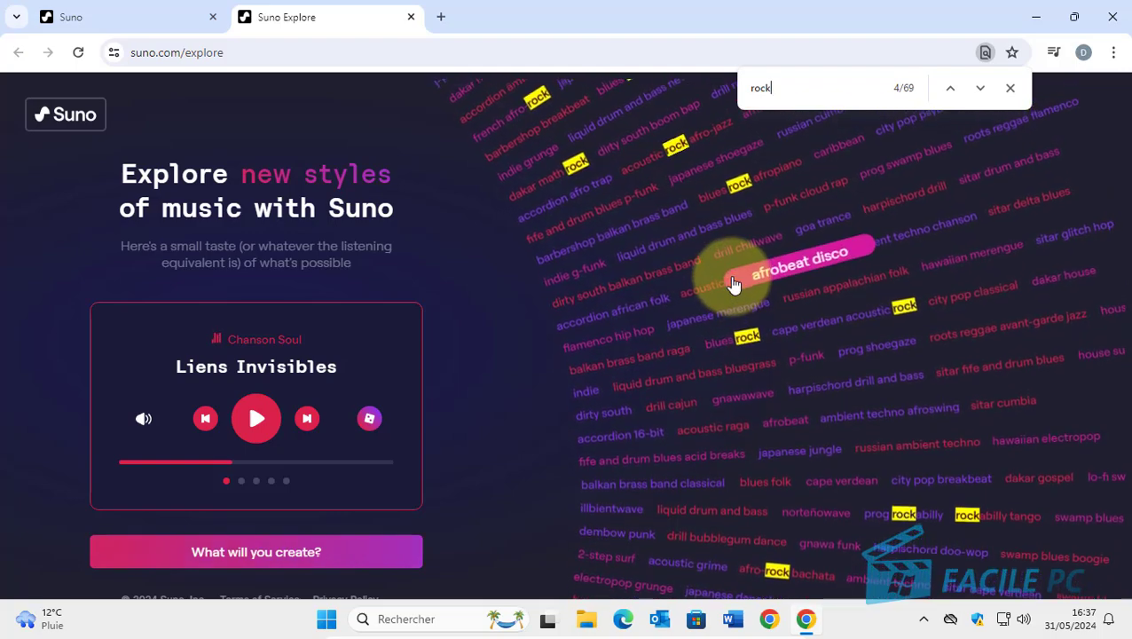
Play the acoustic rock style and sample its first three tracks, skipping ahead in each
{"action": "left_click", "coordinate": [685, 299]}
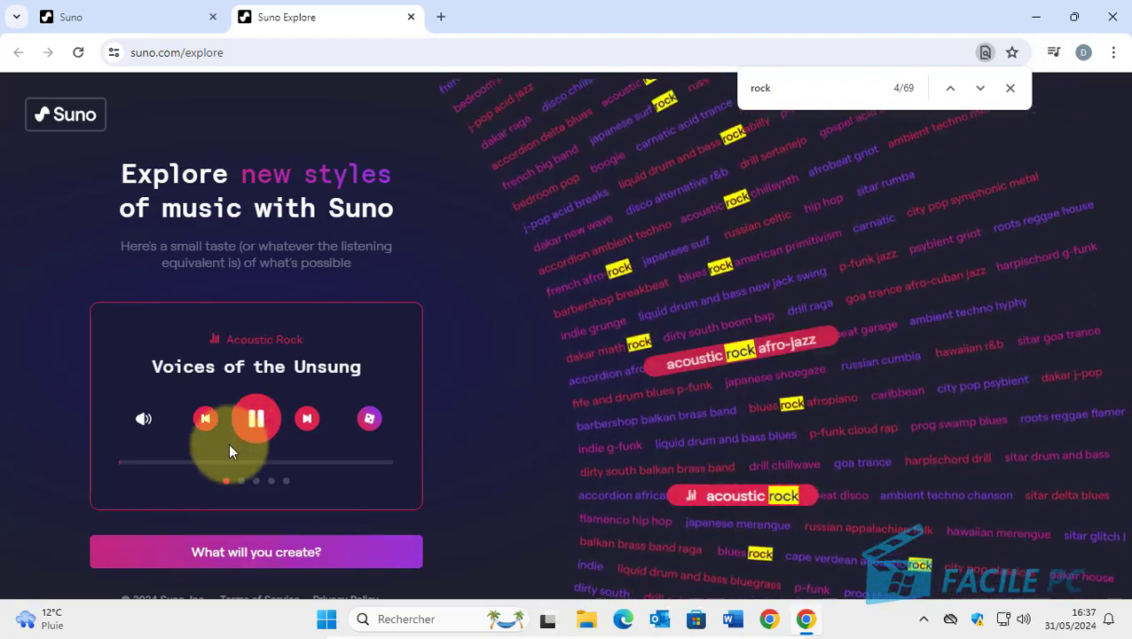
{"action": "left_click", "coordinate": [177, 461]}
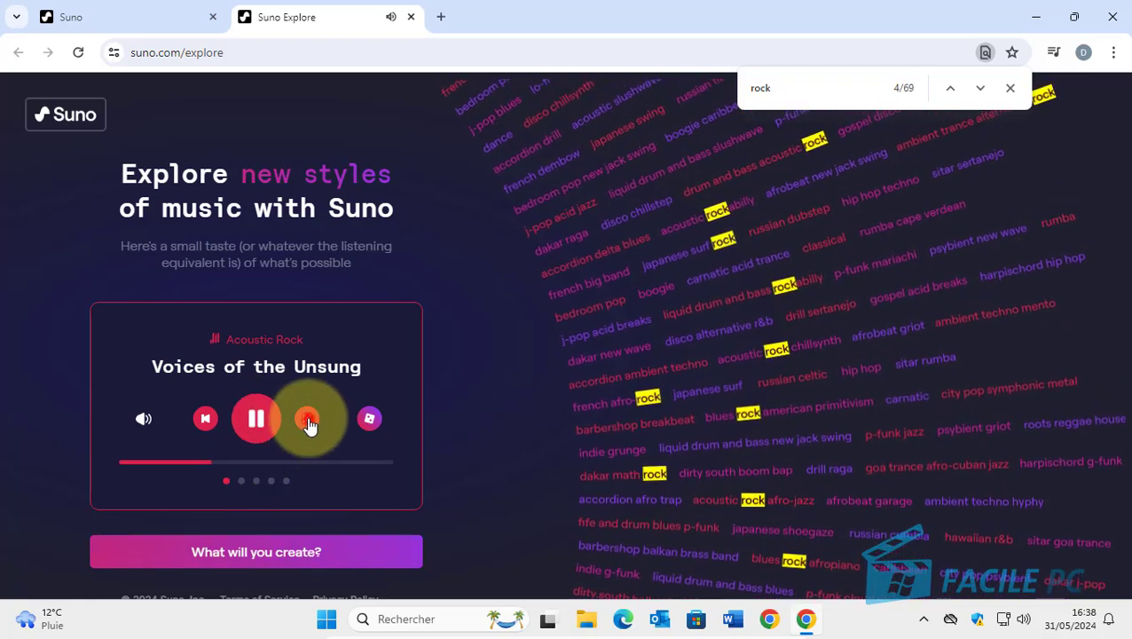
{"action": "left_click", "coordinate": [177, 463]}
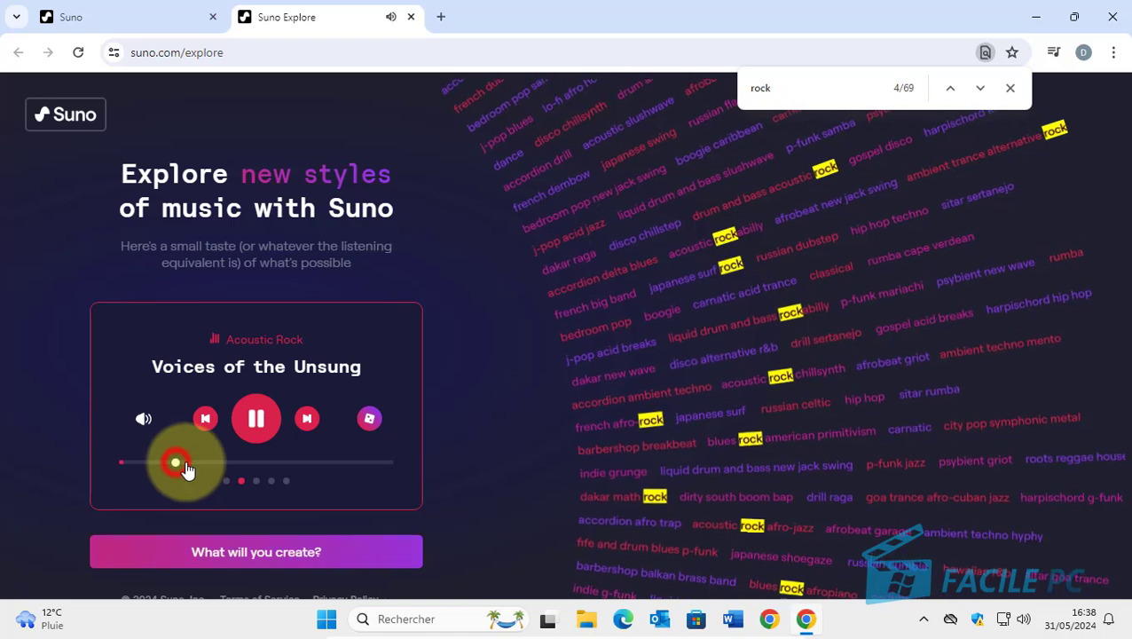
{"action": "left_click", "coordinate": [251, 462]}
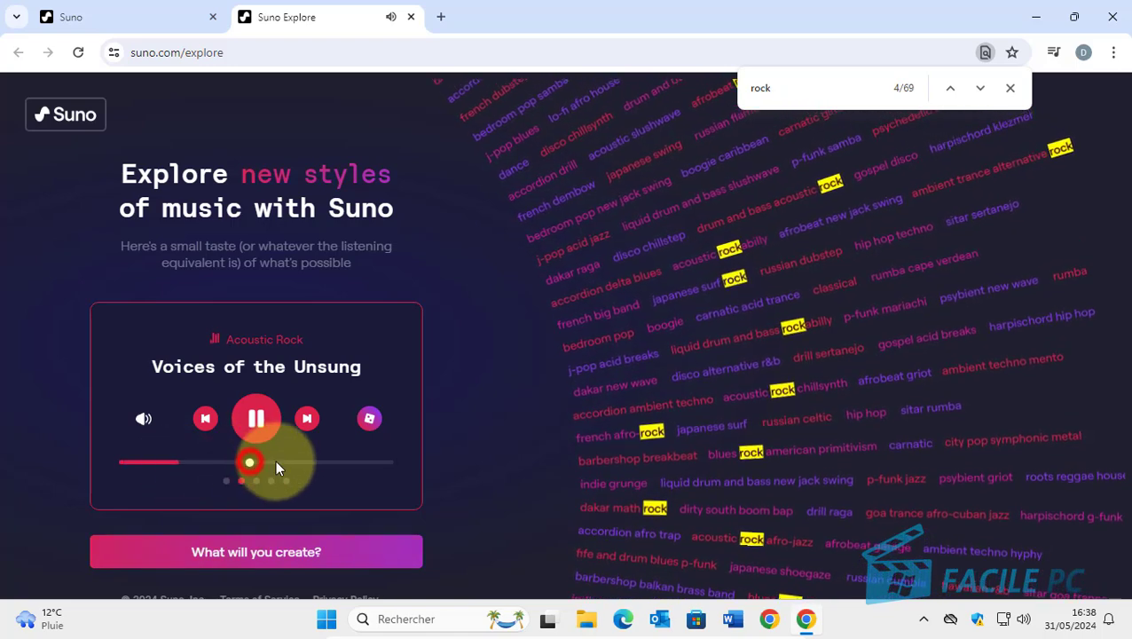
{"action": "left_click", "coordinate": [307, 421]}
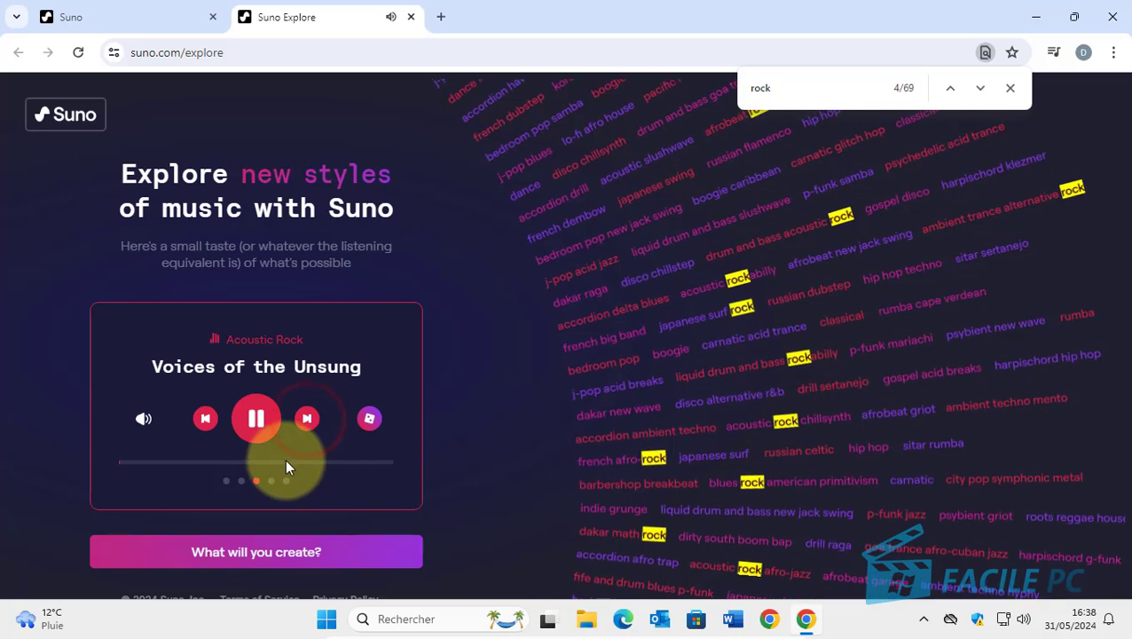
{"action": "left_click", "coordinate": [229, 462]}
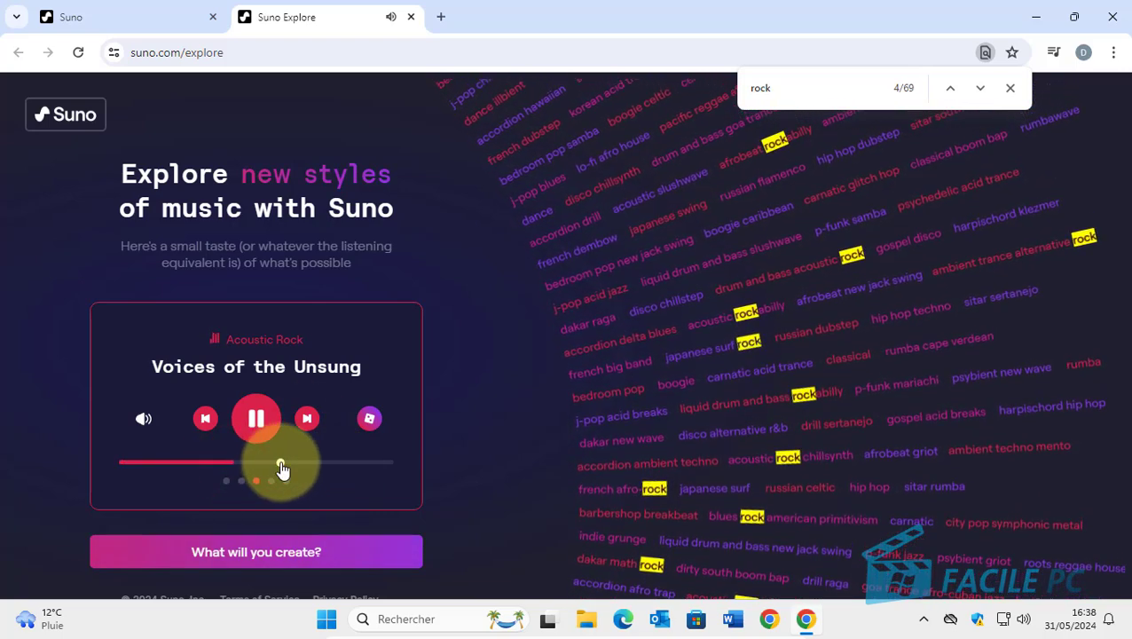
{"action": "left_click", "coordinate": [279, 463]}
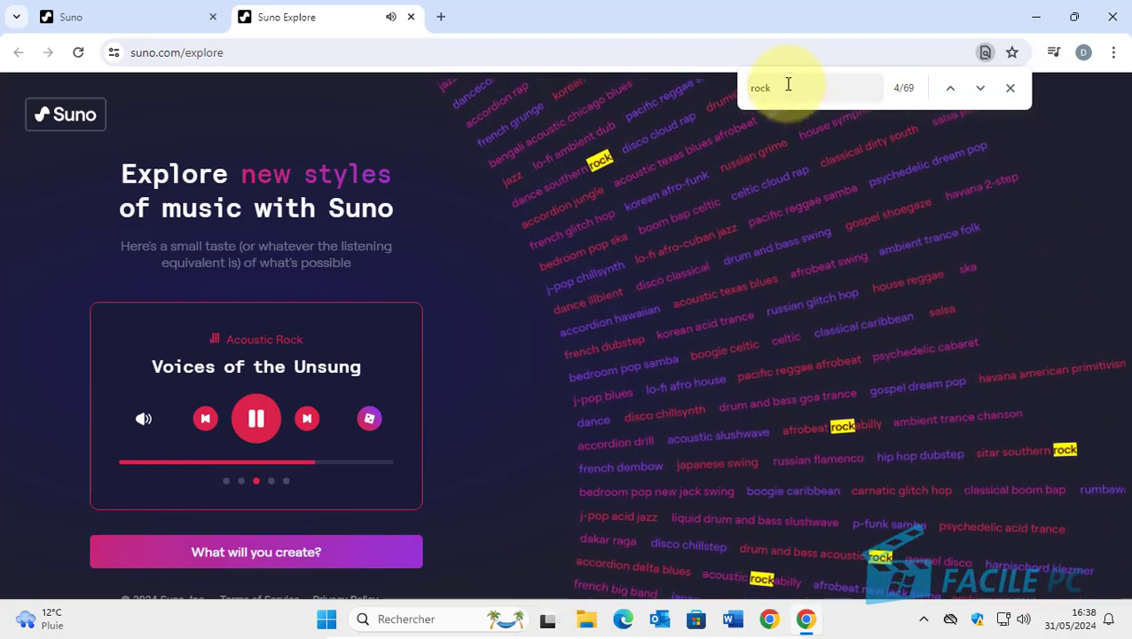
Change the page search term to "pop-rock"
{"action": "left_click", "coordinate": [749, 86]}
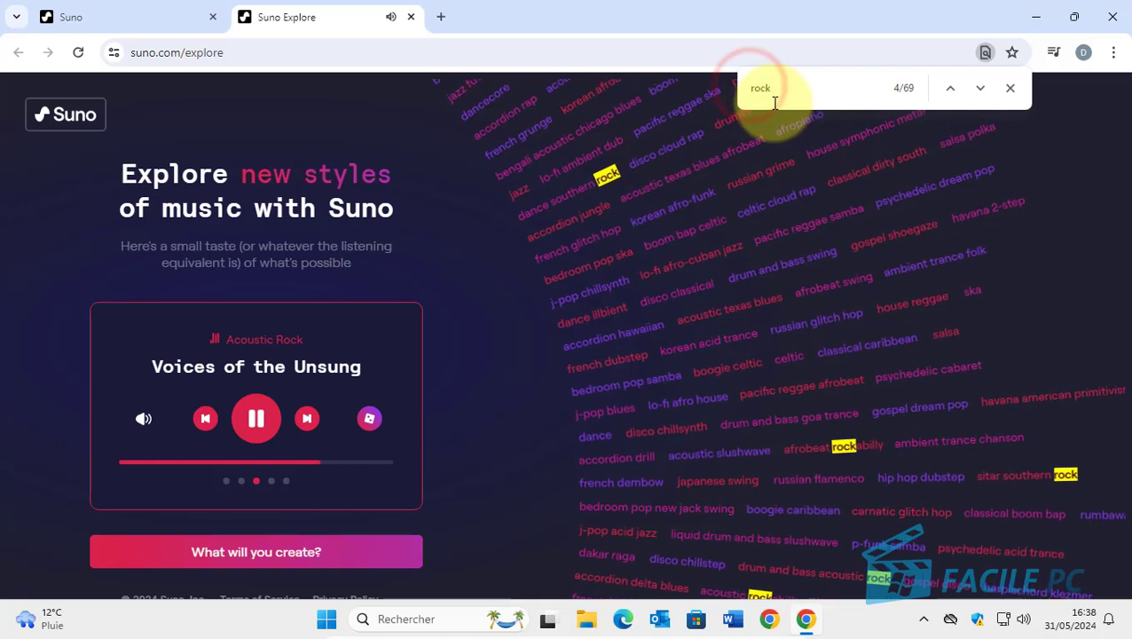
{"action": "type", "text": "pop-"}
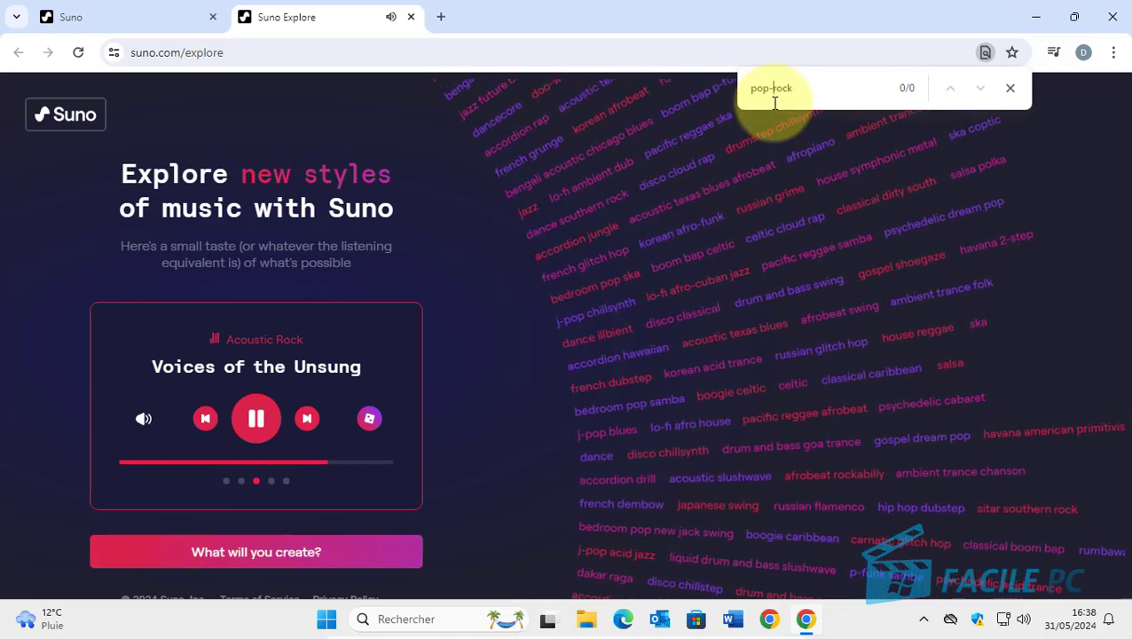
{"action": "key", "text": "BackSpace"}
{"action": "type", "text": "-"}
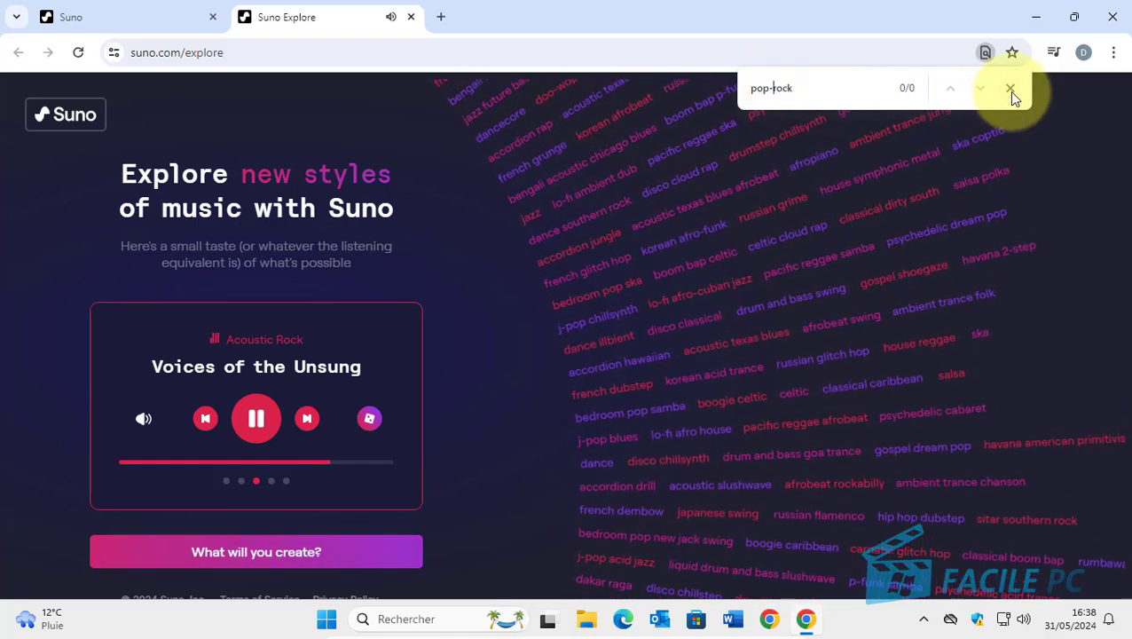
Pause the acoustic rock track and close the Suno Explore page
{"action": "left_click", "coordinate": [257, 419]}
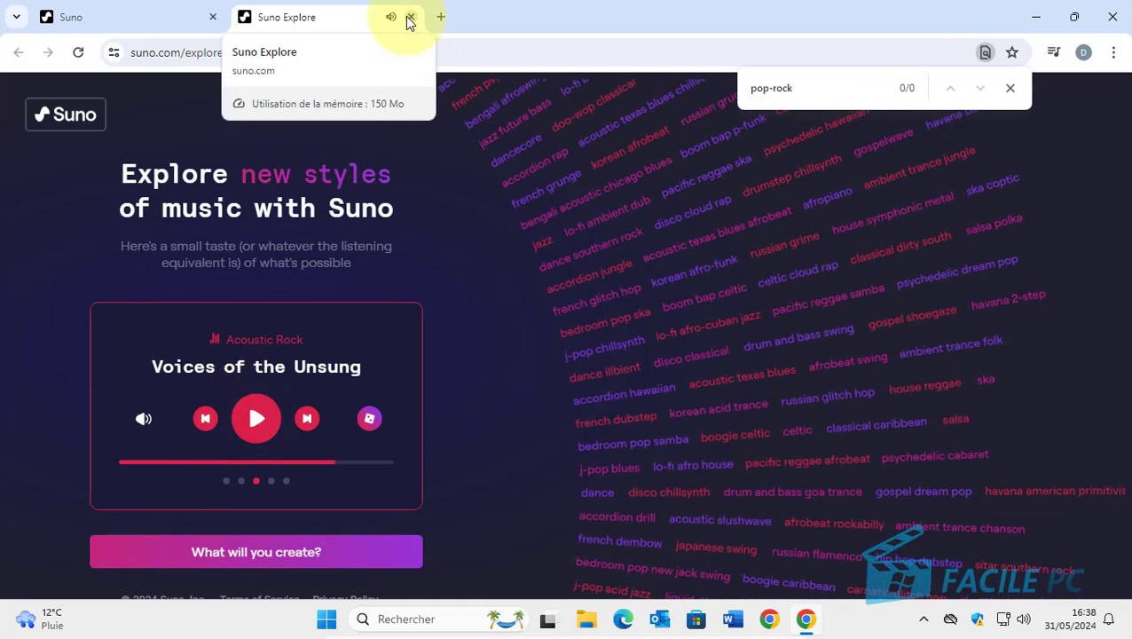
{"action": "left_click", "coordinate": [412, 18]}
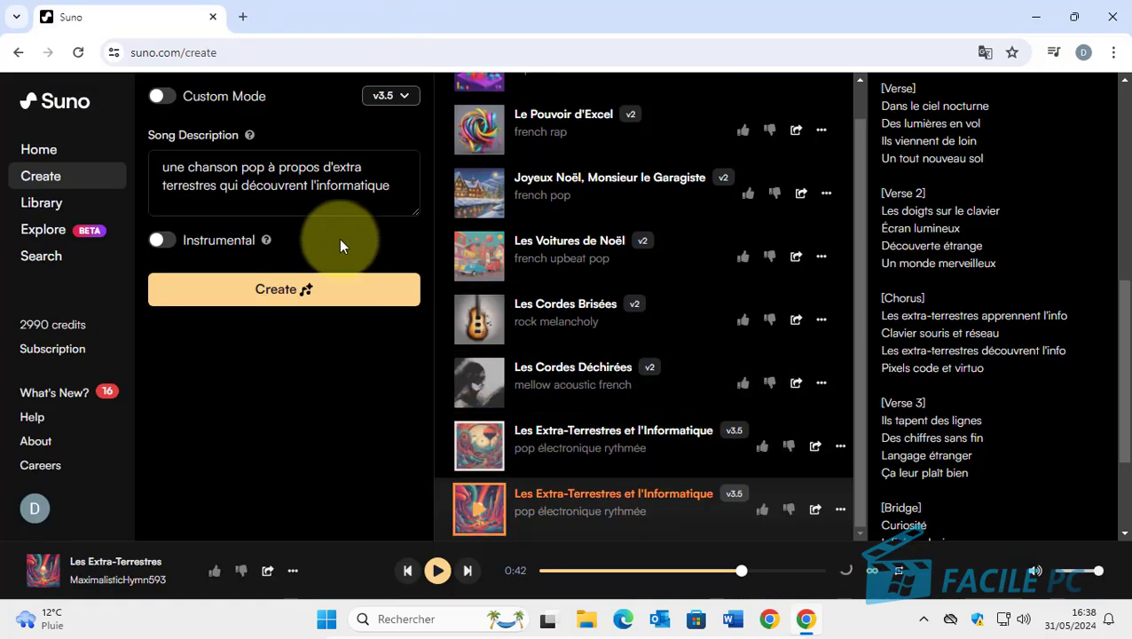
Replace the song description with "Alternative rock, chanson à propos de deux ordinateurs qui tombent amoureux" and generate the song
{"action": "left_click_drag", "start_coordinate": [398, 189], "coordinate": [125, 158]}
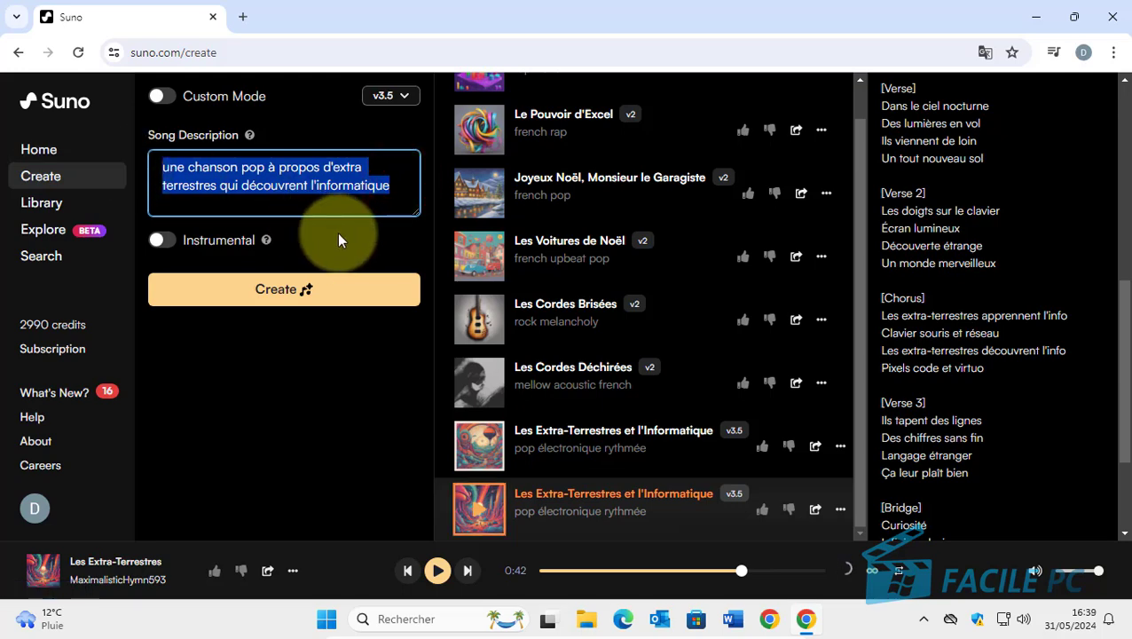
{"action": "type", "text": "Alternea"}
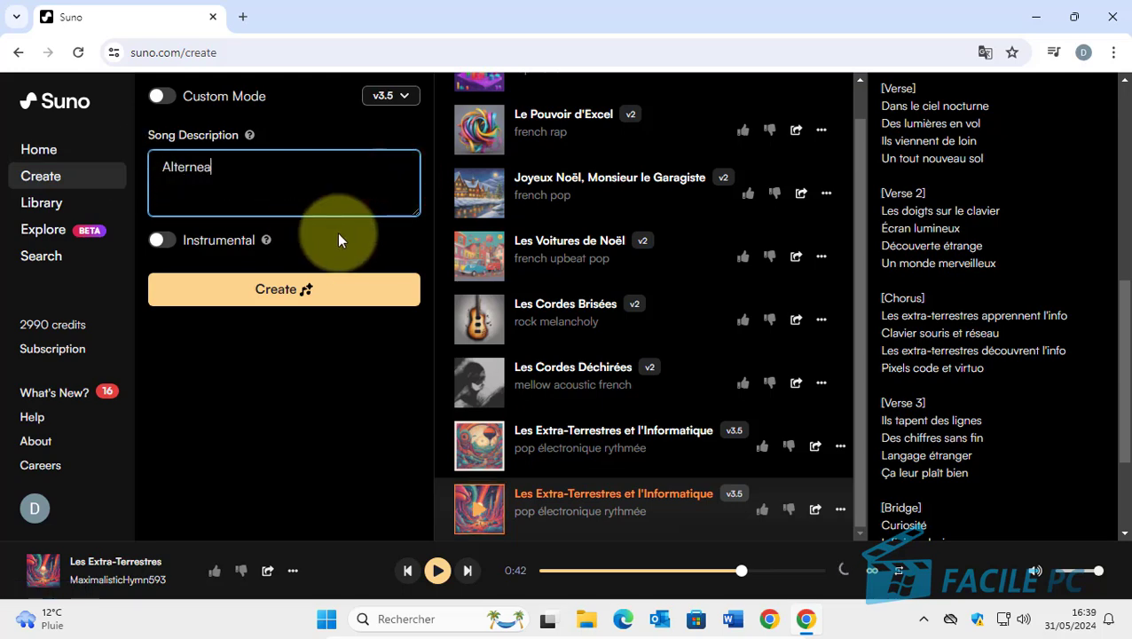
{"action": "key", "text": "BackSpace"}
{"action": "key", "text": "BackSpace"}
{"action": "type", "text": "ative r"}
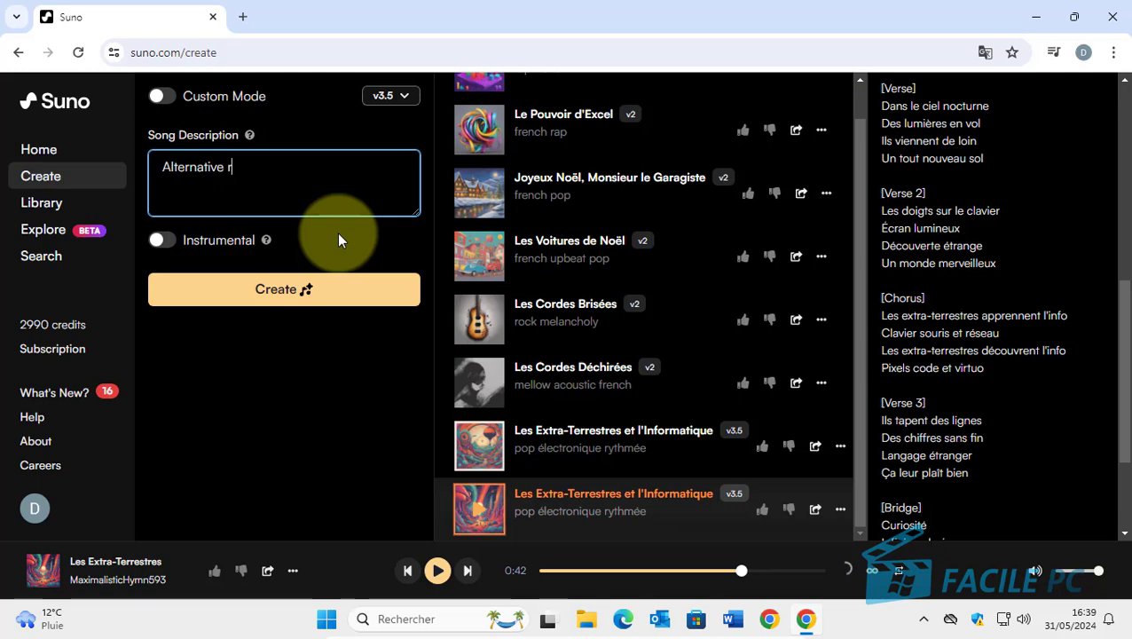
{"action": "type", "text": "ock,"}
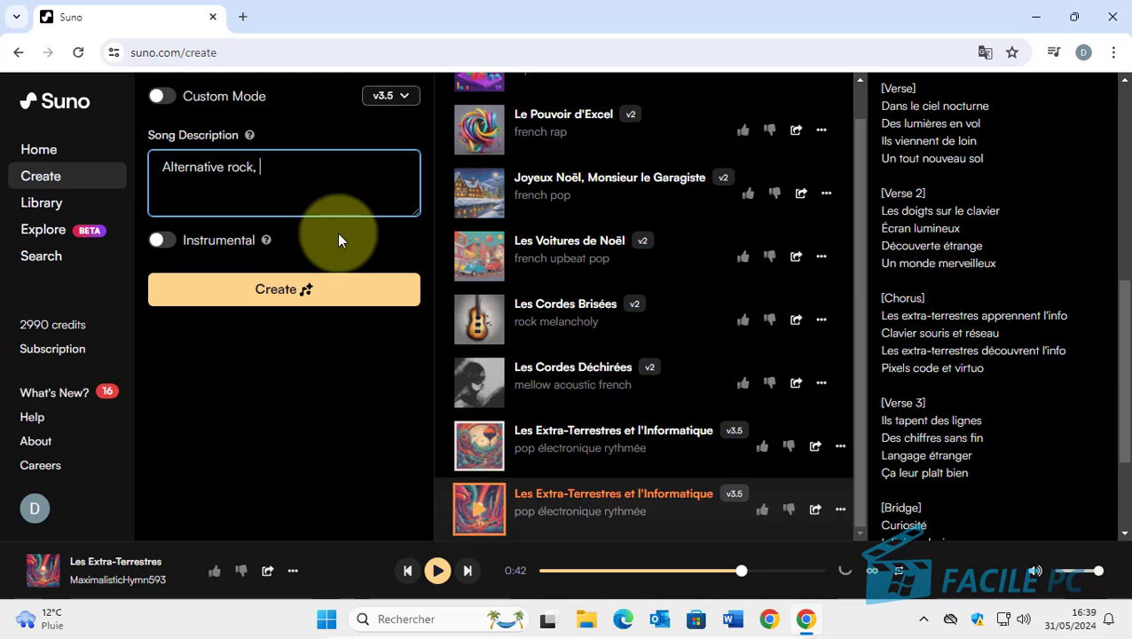
{"action": "type", "text": " chanson "}
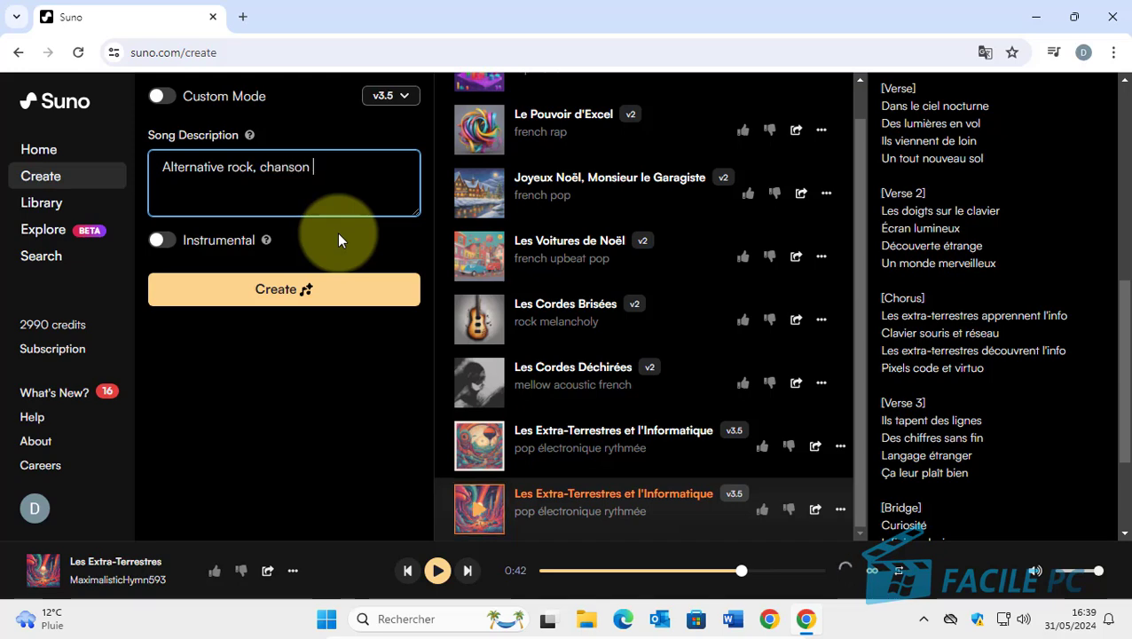
{"action": "type", "text": "à prop"}
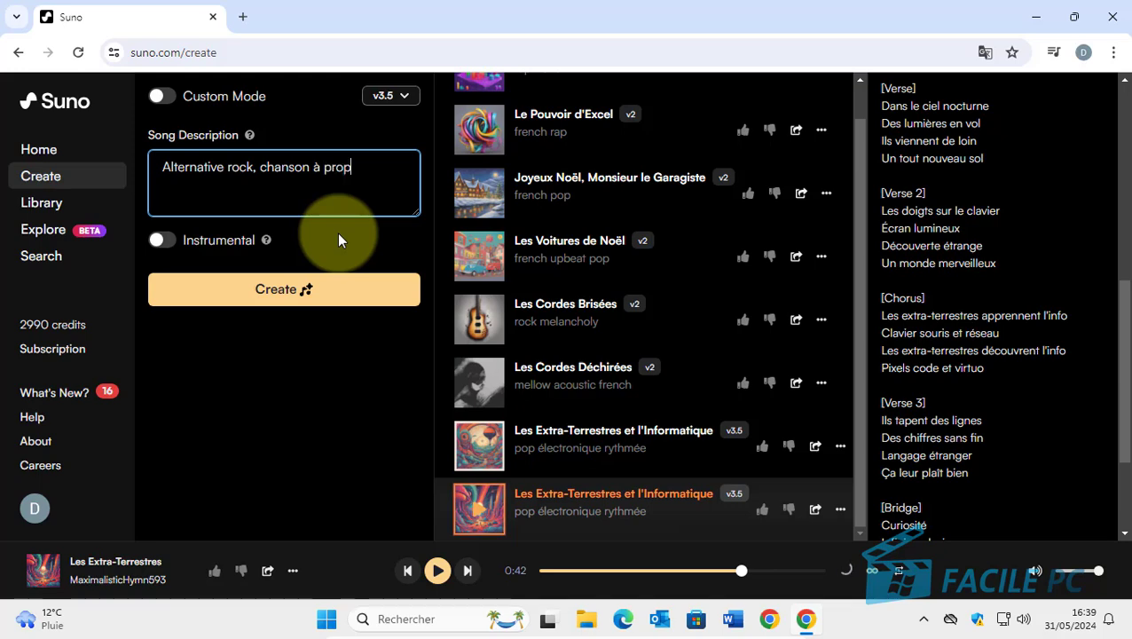
{"action": "type", "text": "os de "}
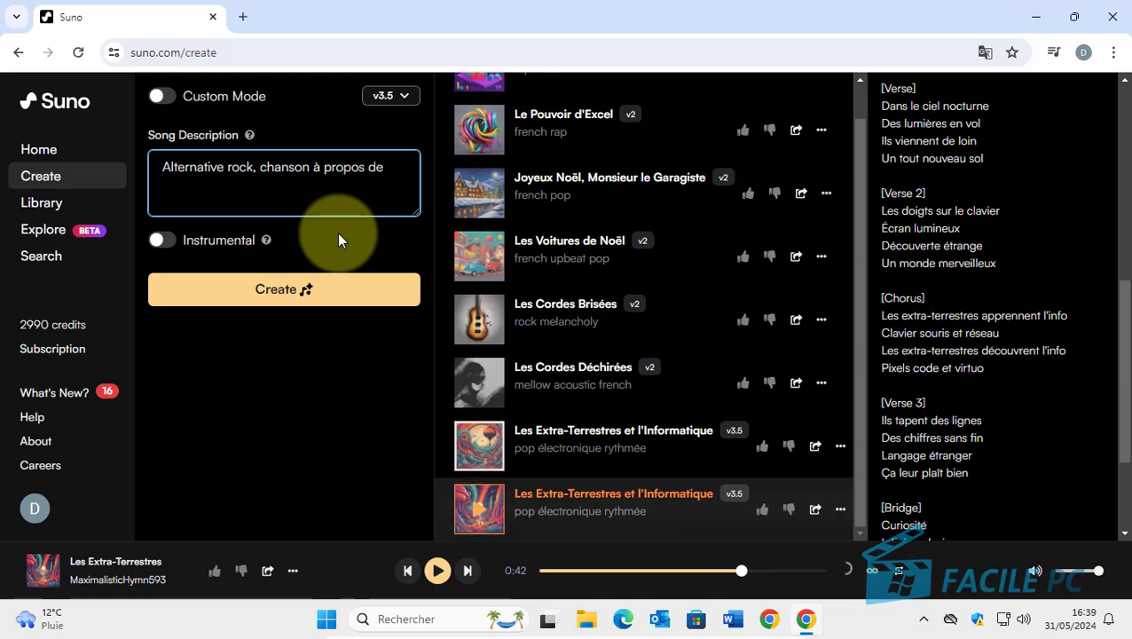
{"action": "type", "text": "deux ordi"}
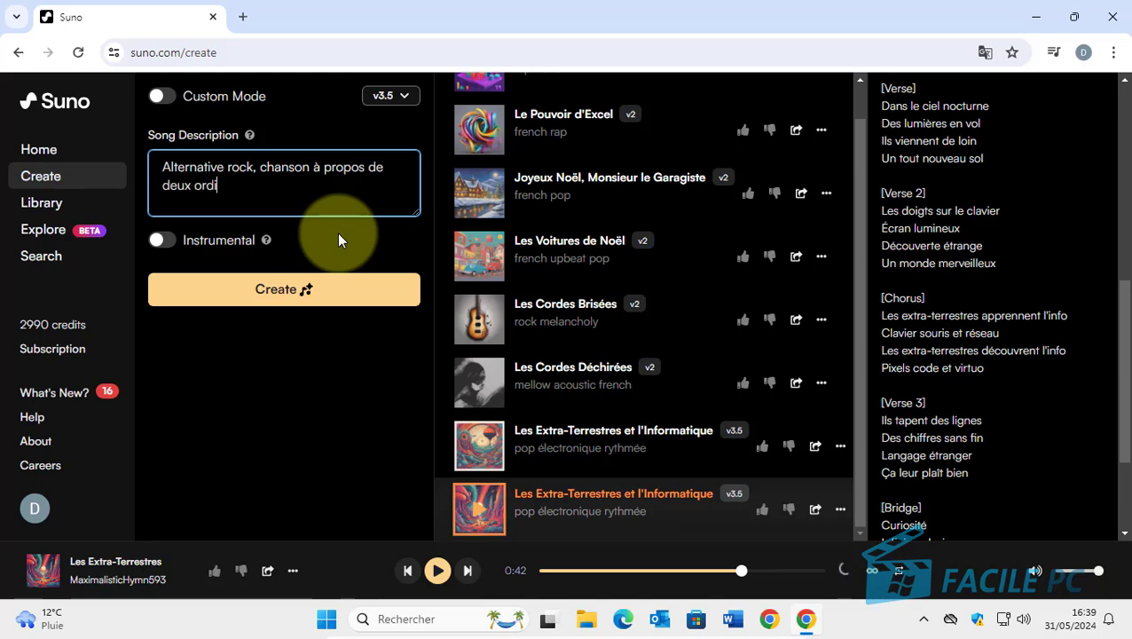
{"action": "type", "text": "nateurs qu"}
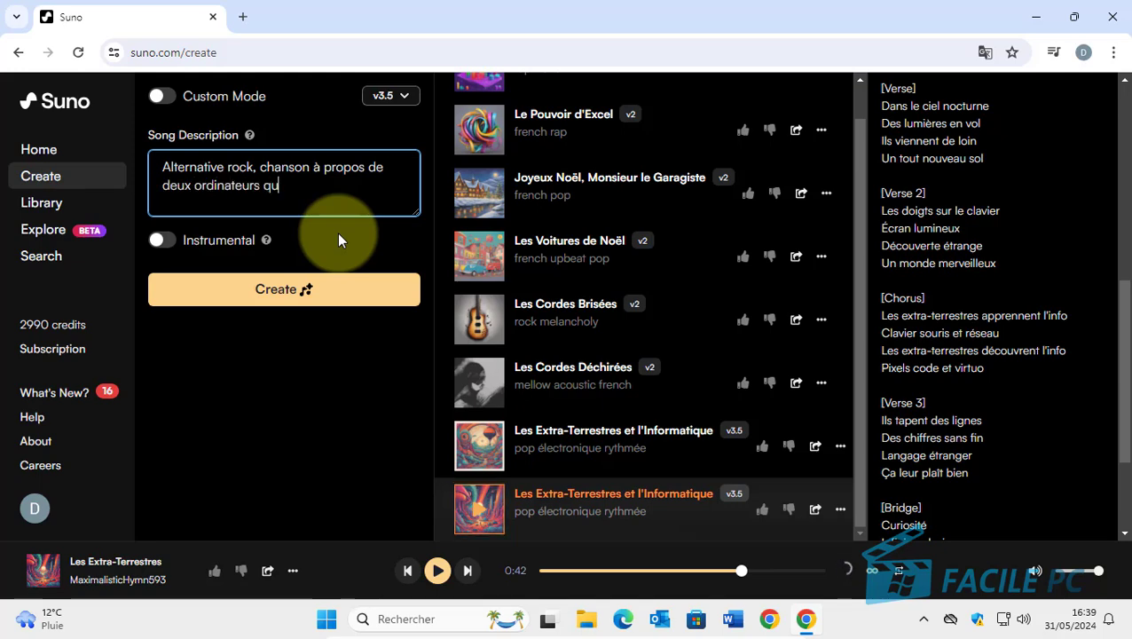
{"action": "type", "text": "i tombent a"}
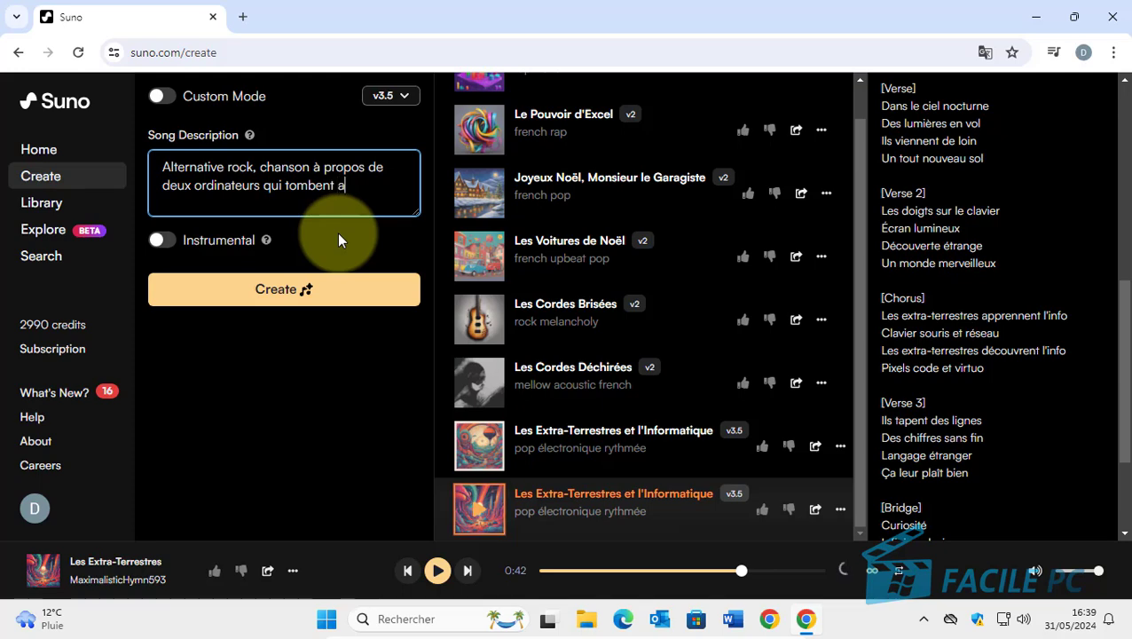
{"action": "type", "text": "moureux"}
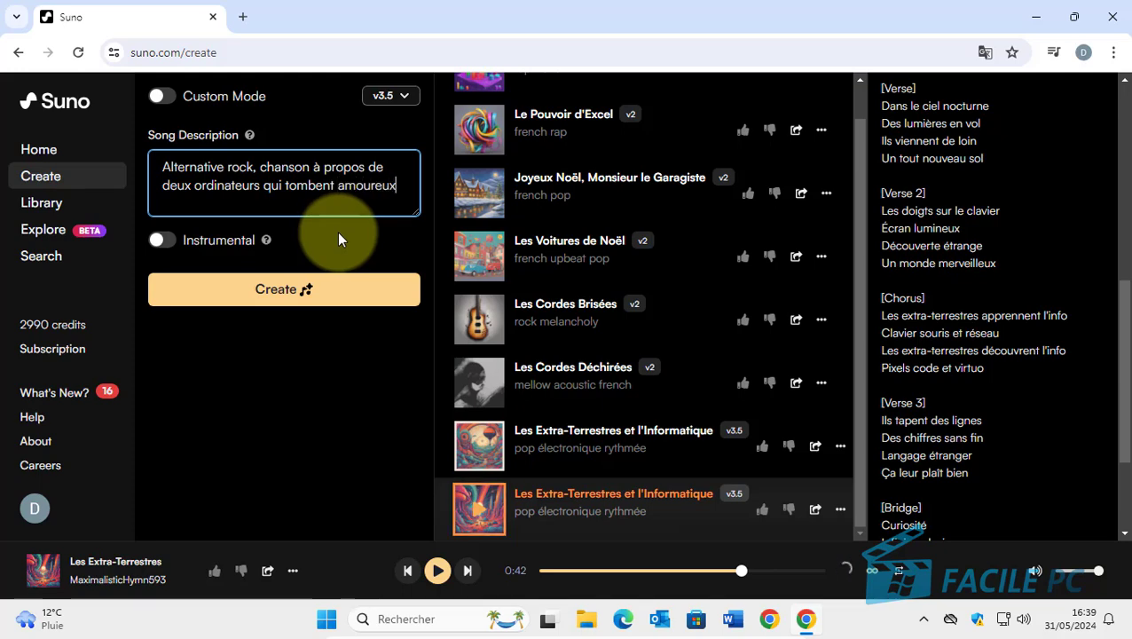
{"action": "left_click", "coordinate": [299, 298]}
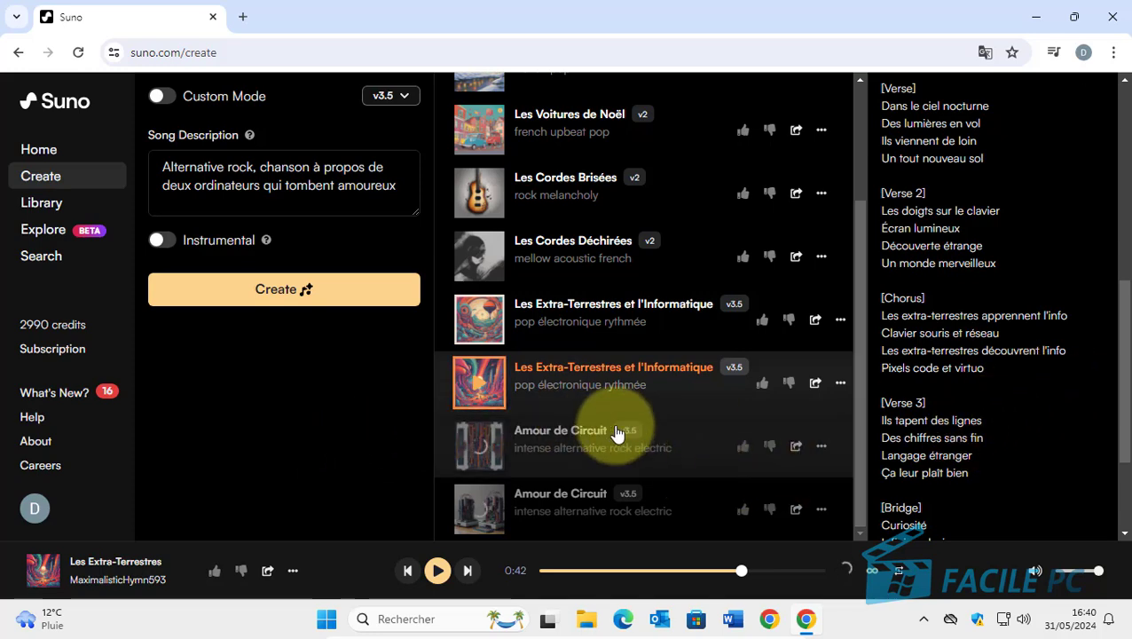
Examine how the lyrics of "Les Extra-Terrestres et l'Informatique" are divided by verse, chorus and bridge tags
{"action": "scroll", "coordinate": [1033, 301], "scroll_direction": "up", "scroll_amount": 3}
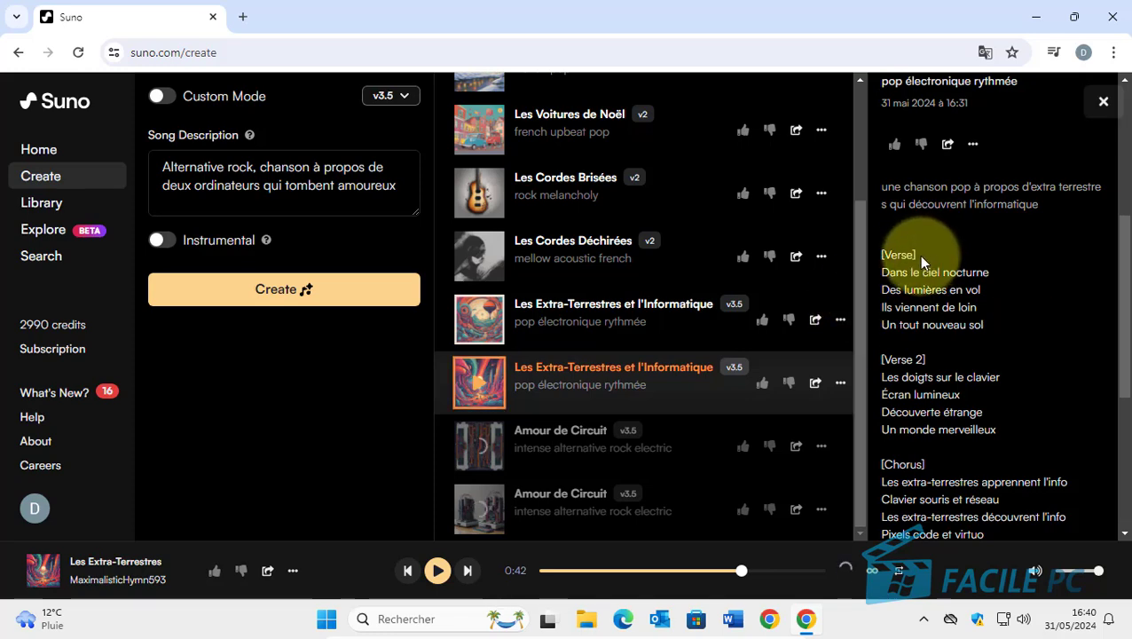
{"action": "left_click_drag", "start_coordinate": [918, 255], "coordinate": [874, 255]}
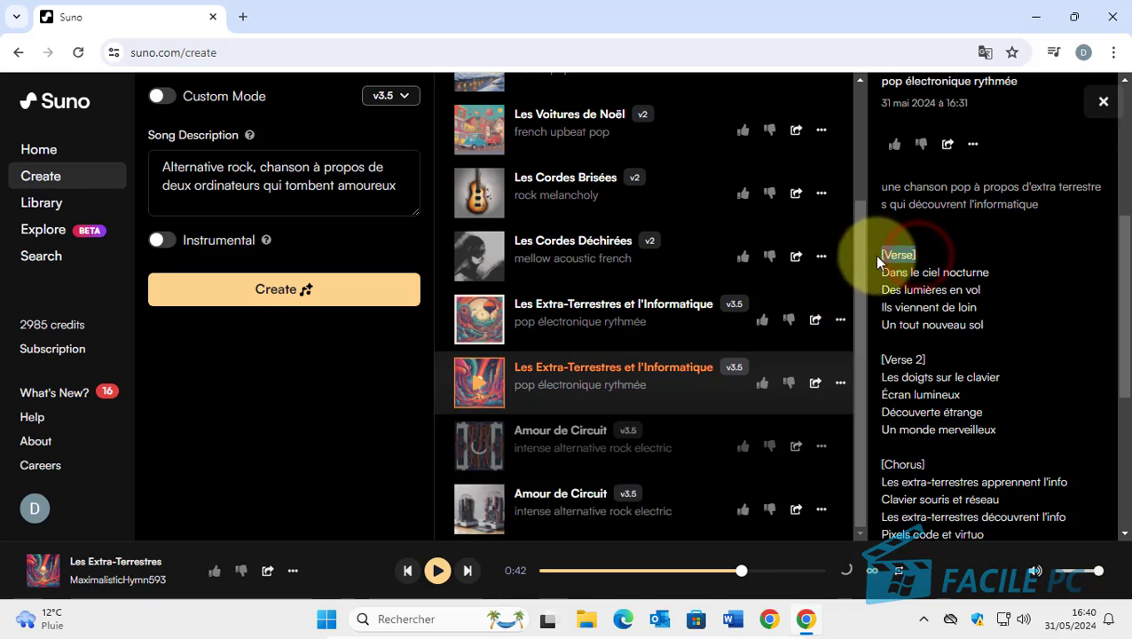
{"action": "left_click", "coordinate": [941, 363]}
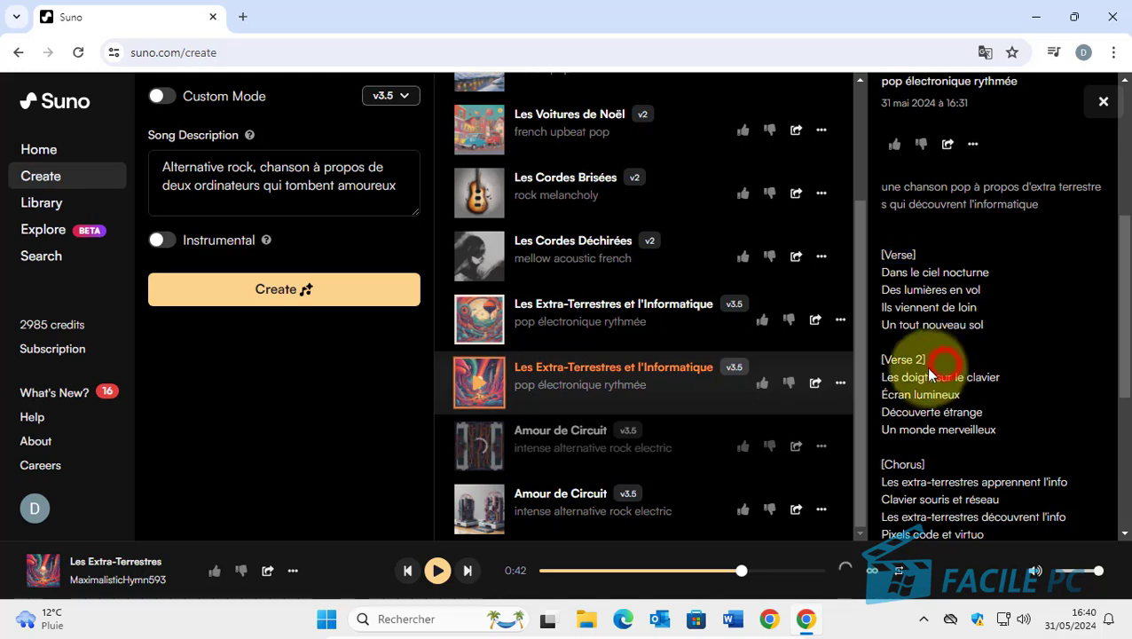
{"action": "left_click", "coordinate": [938, 473]}
{"action": "left_click_drag", "start_coordinate": [938, 476], "coordinate": [993, 447]}
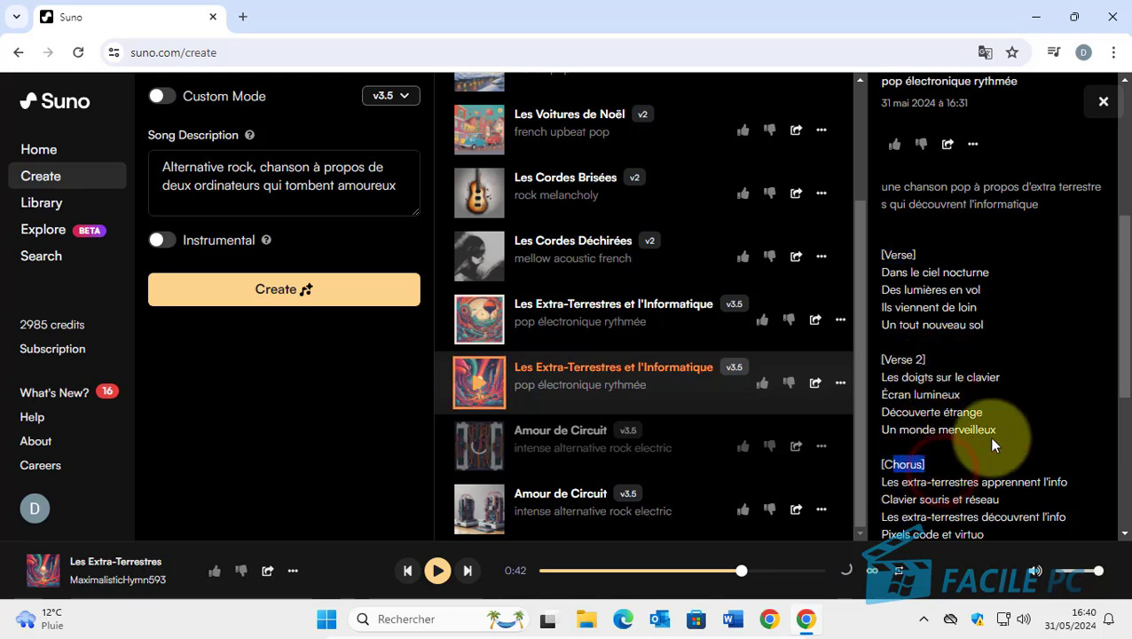
{"action": "scroll", "coordinate": [996, 441], "scroll_direction": "down", "scroll_amount": 3}
{"action": "left_click_drag", "start_coordinate": [931, 422], "coordinate": [874, 419]}
{"action": "scroll", "coordinate": [958, 426], "scroll_direction": "down", "scroll_amount": 1}
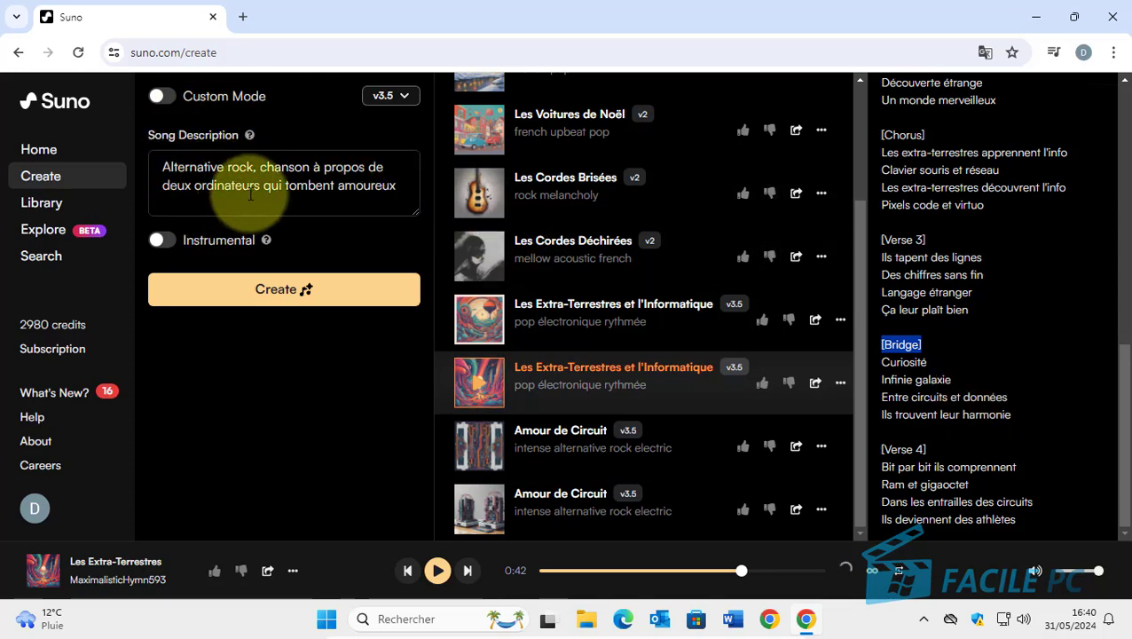
Play the first "Amour de Circuit" version and follow its lyrics from the first verse through the chorus
{"action": "left_click", "coordinate": [479, 453]}
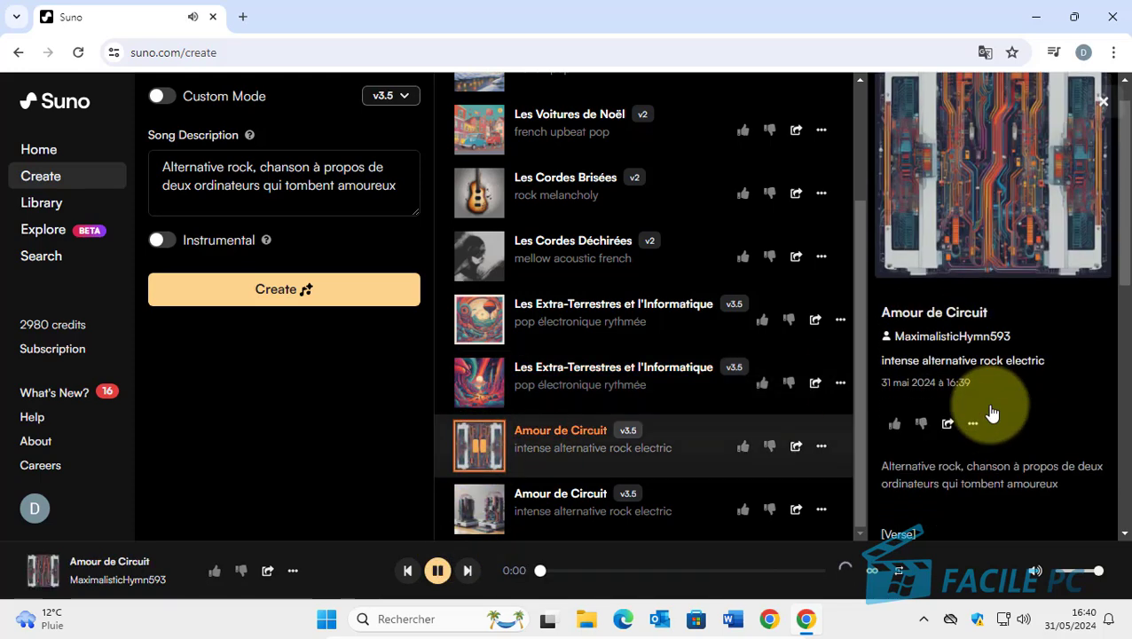
{"action": "scroll", "coordinate": [1074, 434], "scroll_direction": "down", "scroll_amount": 3}
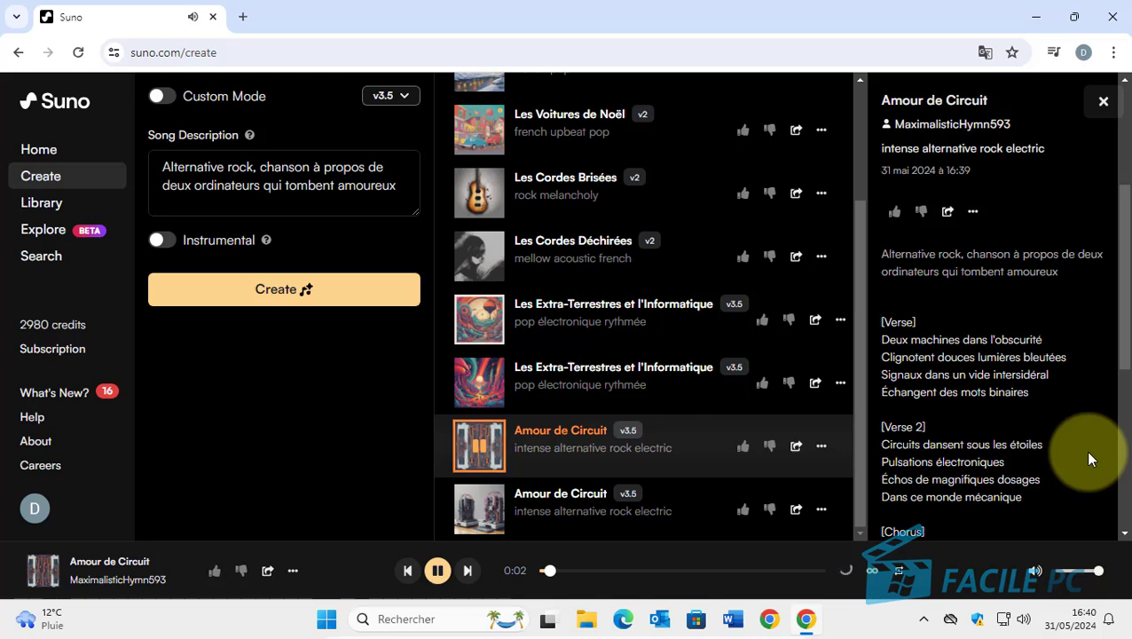
{"action": "scroll", "coordinate": [1089, 455], "scroll_direction": "up", "scroll_amount": 1}
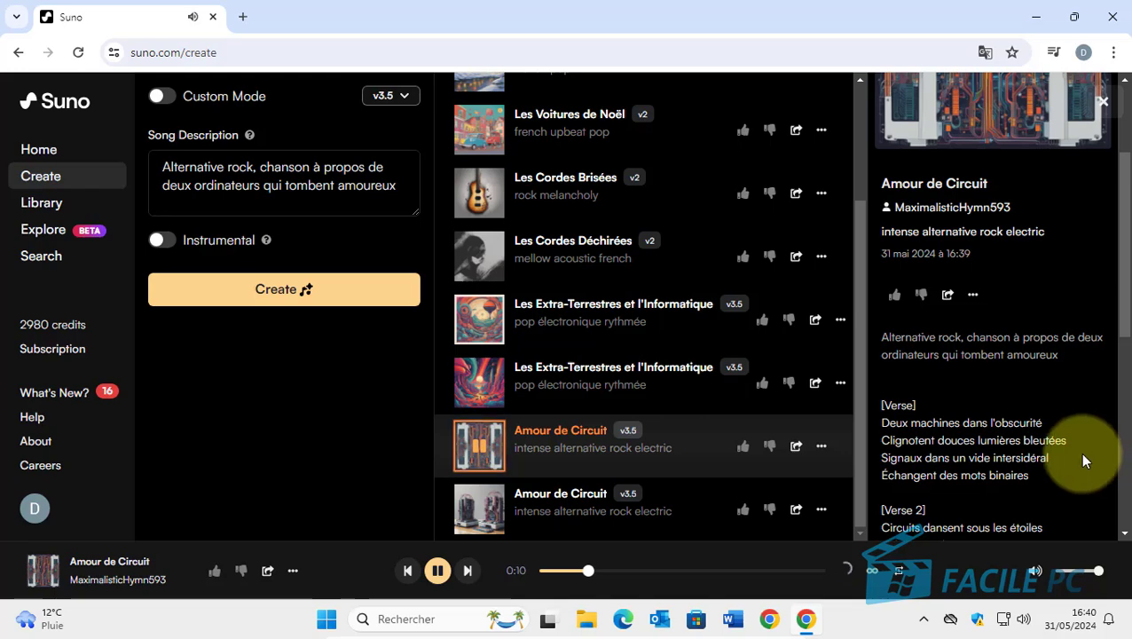
{"action": "scroll", "coordinate": [1082, 455], "scroll_direction": "down", "scroll_amount": 1}
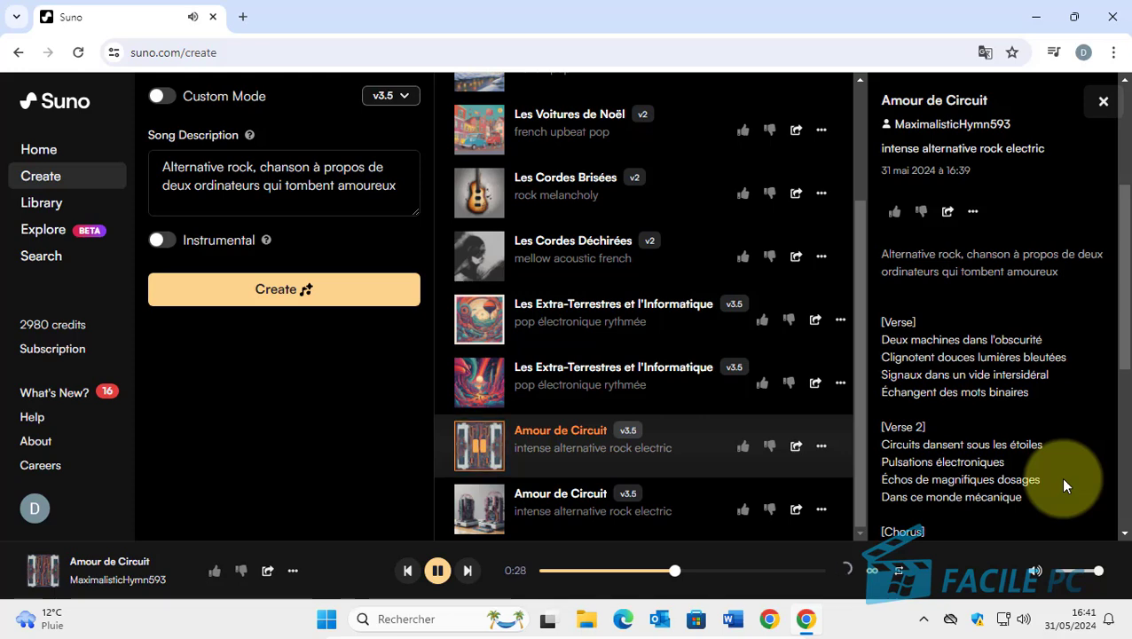
{"action": "scroll", "coordinate": [1064, 484], "scroll_direction": "down", "scroll_amount": 1}
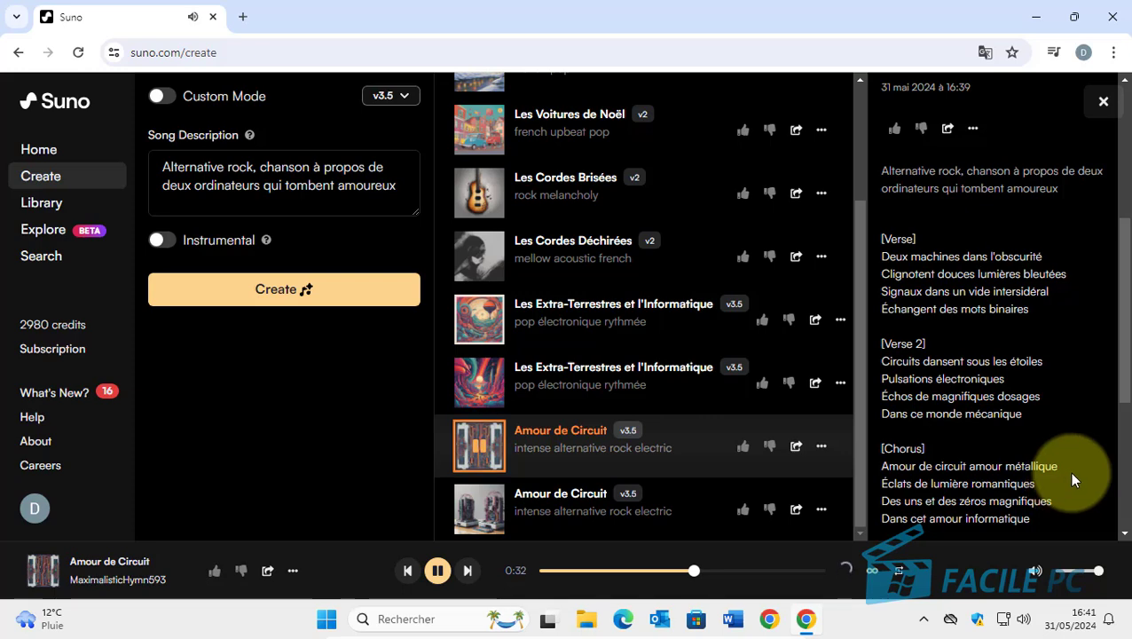
{"action": "scroll", "coordinate": [1076, 467], "scroll_direction": "down", "scroll_amount": 1}
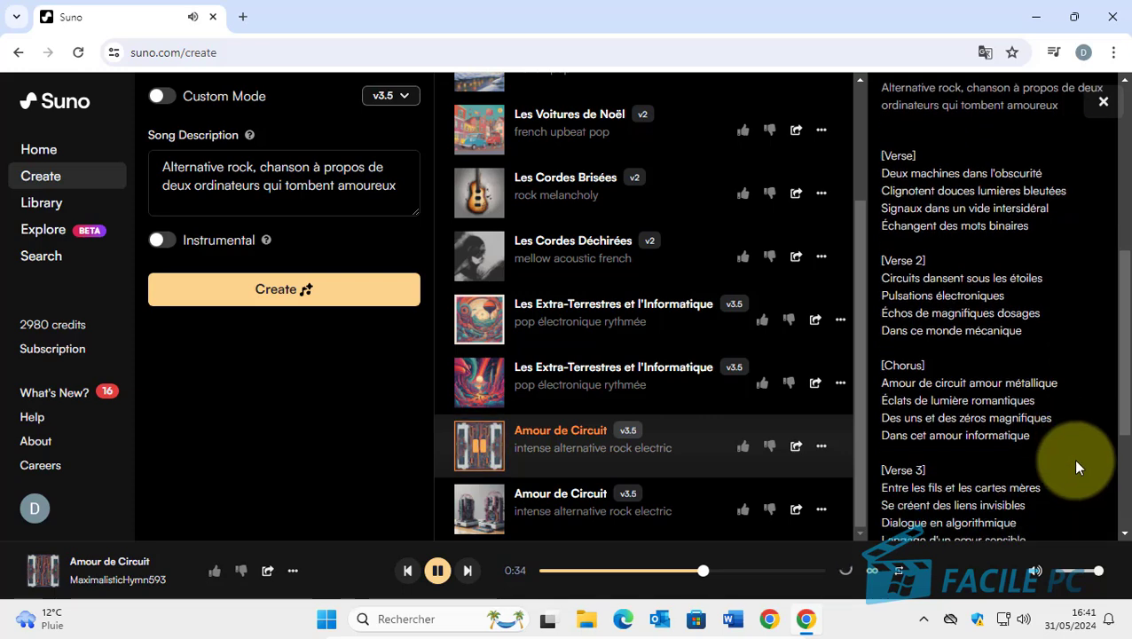
{"action": "scroll", "coordinate": [1077, 467], "scroll_direction": "down", "scroll_amount": 1}
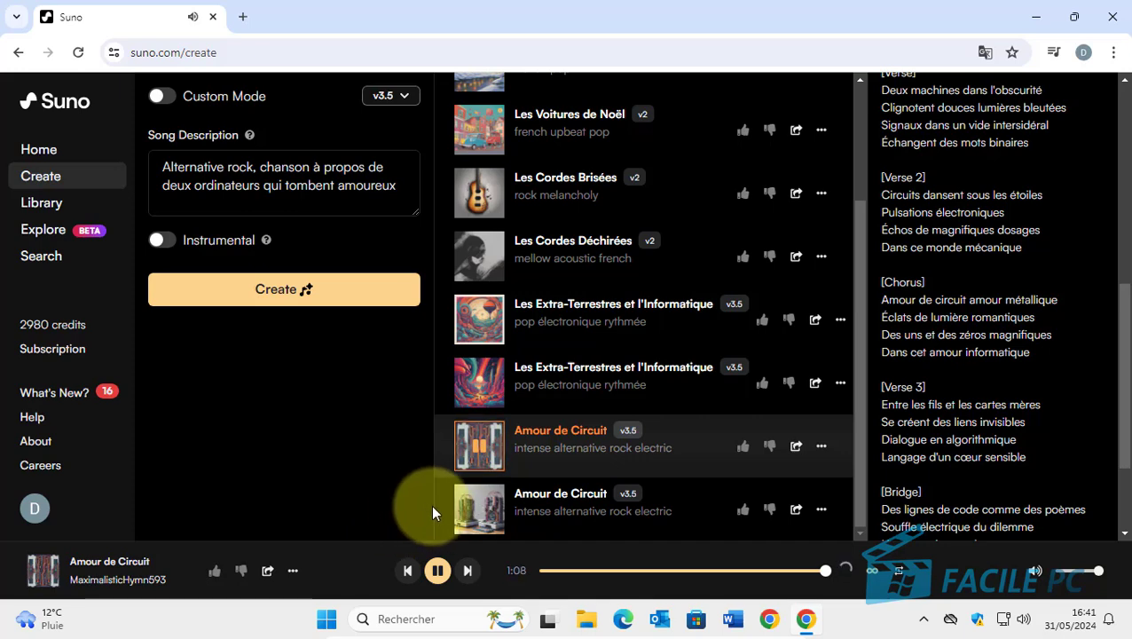
Play the second "Amour de Circuit" version while following its lyrics, and pause it
{"action": "left_click", "coordinate": [479, 508]}
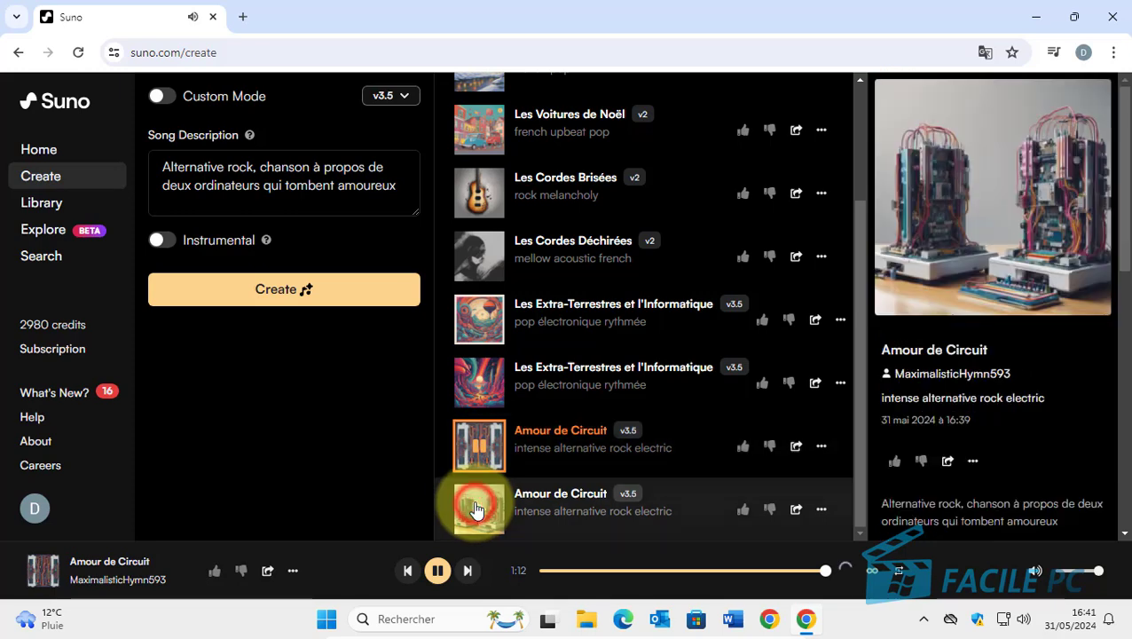
{"action": "scroll", "coordinate": [1033, 425], "scroll_direction": "down", "scroll_amount": 4}
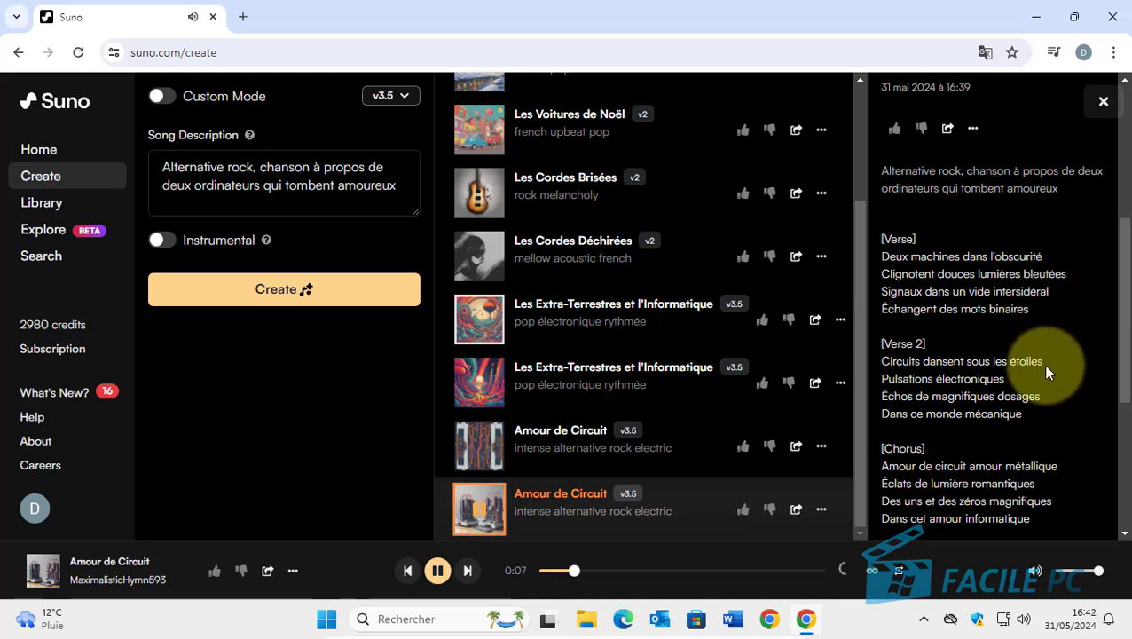
{"action": "scroll", "coordinate": [1056, 373], "scroll_direction": "up", "scroll_amount": 1}
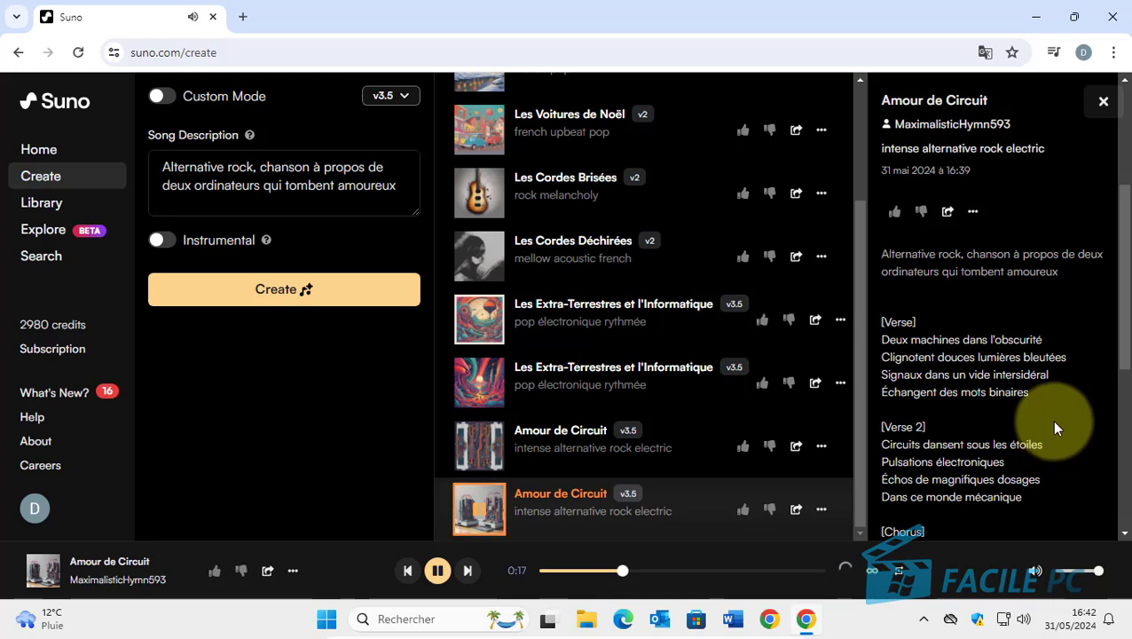
{"action": "scroll", "coordinate": [1055, 427], "scroll_direction": "down", "scroll_amount": 2}
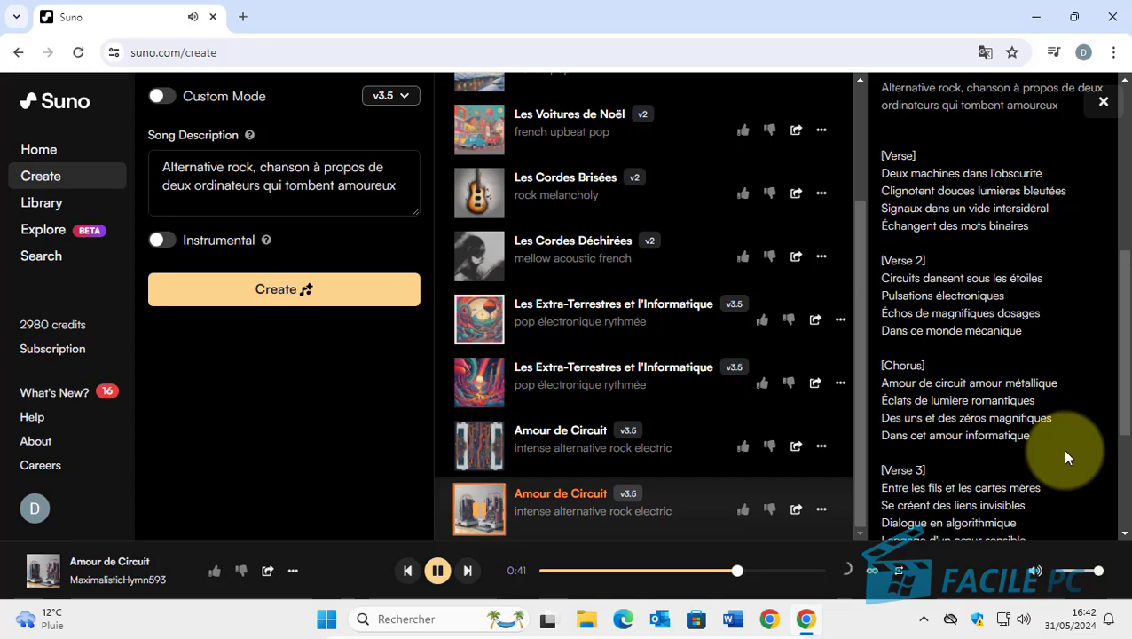
{"action": "scroll", "coordinate": [1061, 448], "scroll_direction": "down", "scroll_amount": 1}
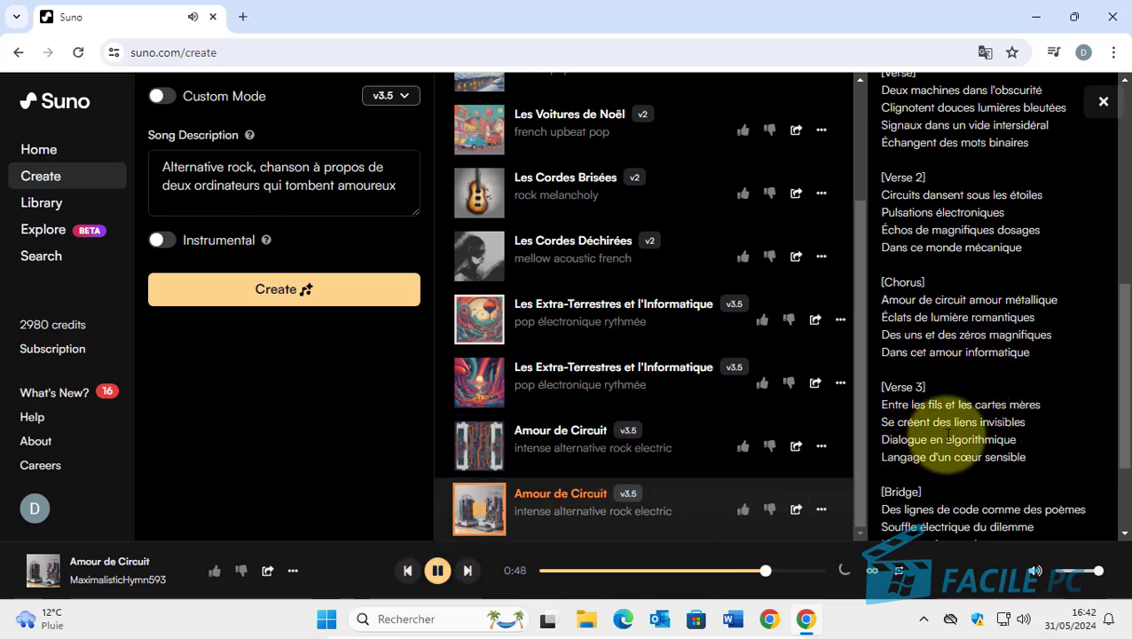
{"action": "left_click", "coordinate": [437, 572]}
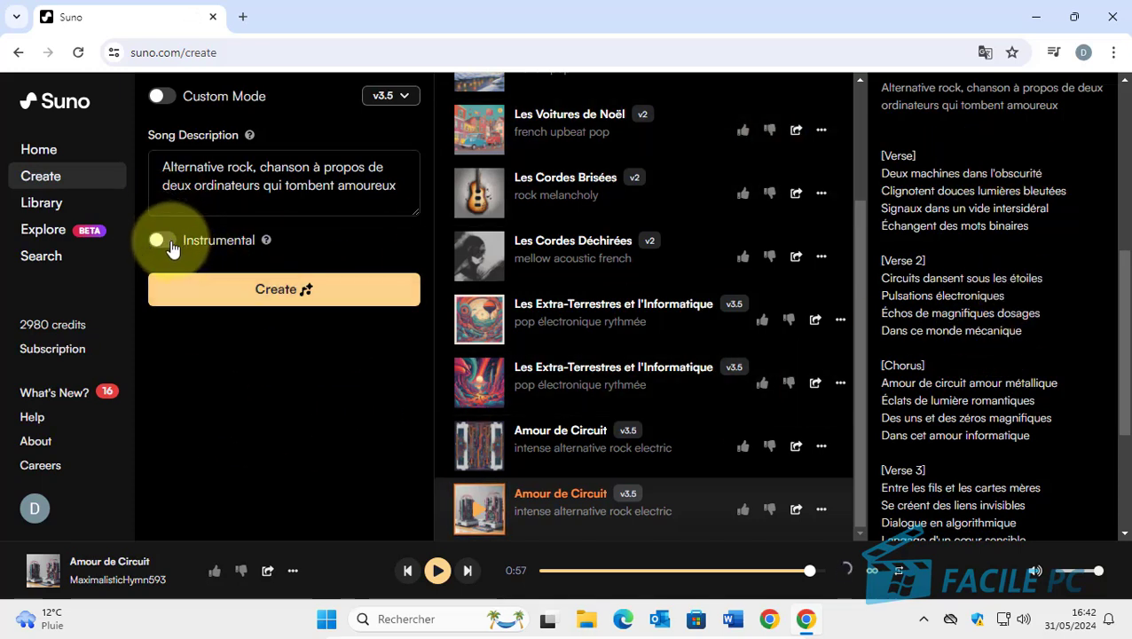
Turn on Custom Mode for song creation and dismiss its welcome message
{"action": "left_click", "coordinate": [163, 97]}
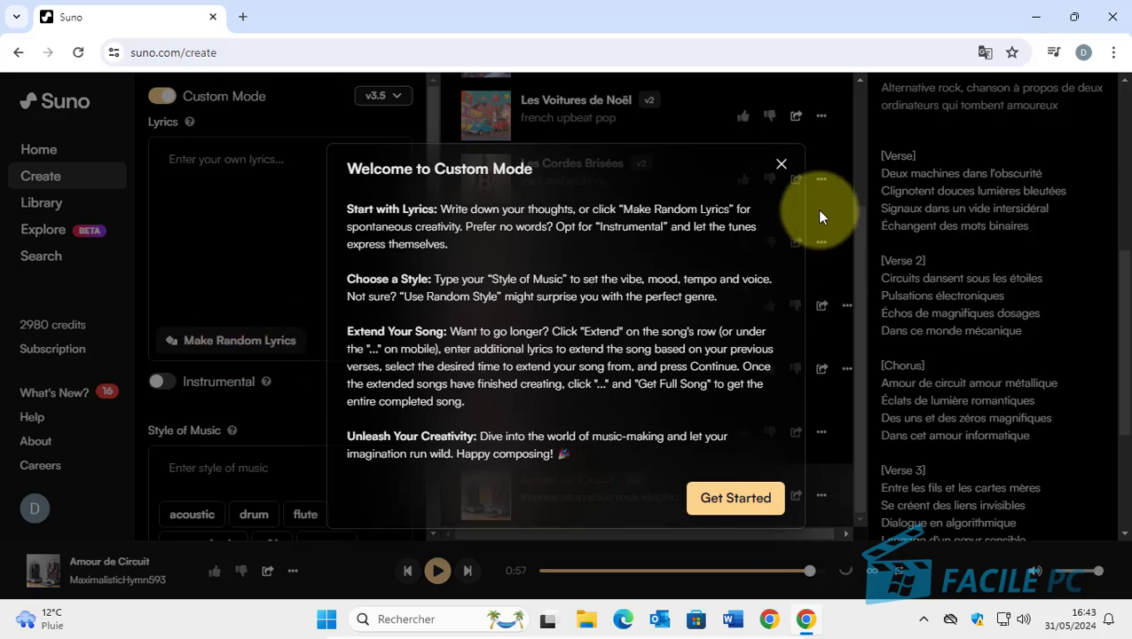
{"action": "left_click", "coordinate": [782, 168]}
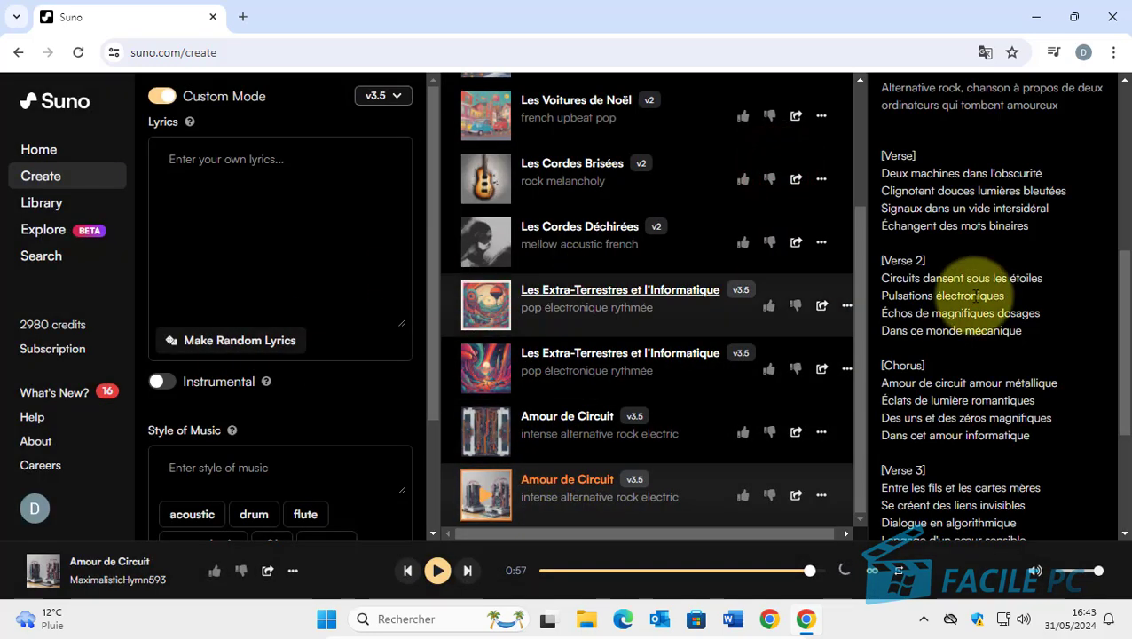
Copy the first verse, second verse and chorus of the "Amour de Circuit" lyrics, including their section tags
{"action": "scroll", "coordinate": [923, 232], "scroll_direction": "up", "scroll_amount": 1}
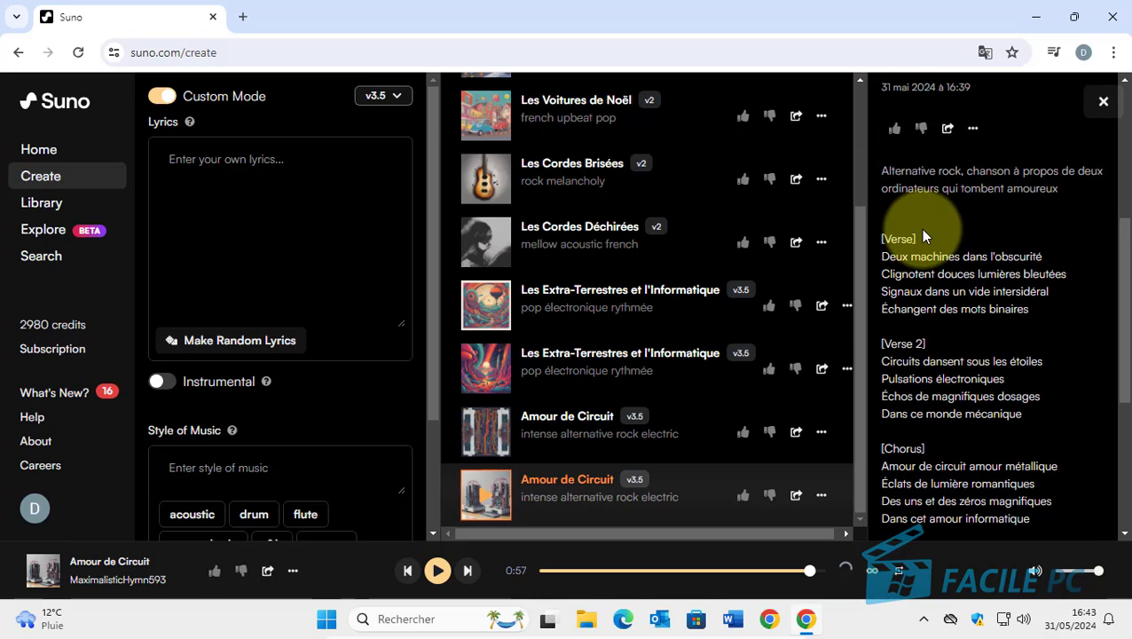
{"action": "left_click", "coordinate": [878, 237]}
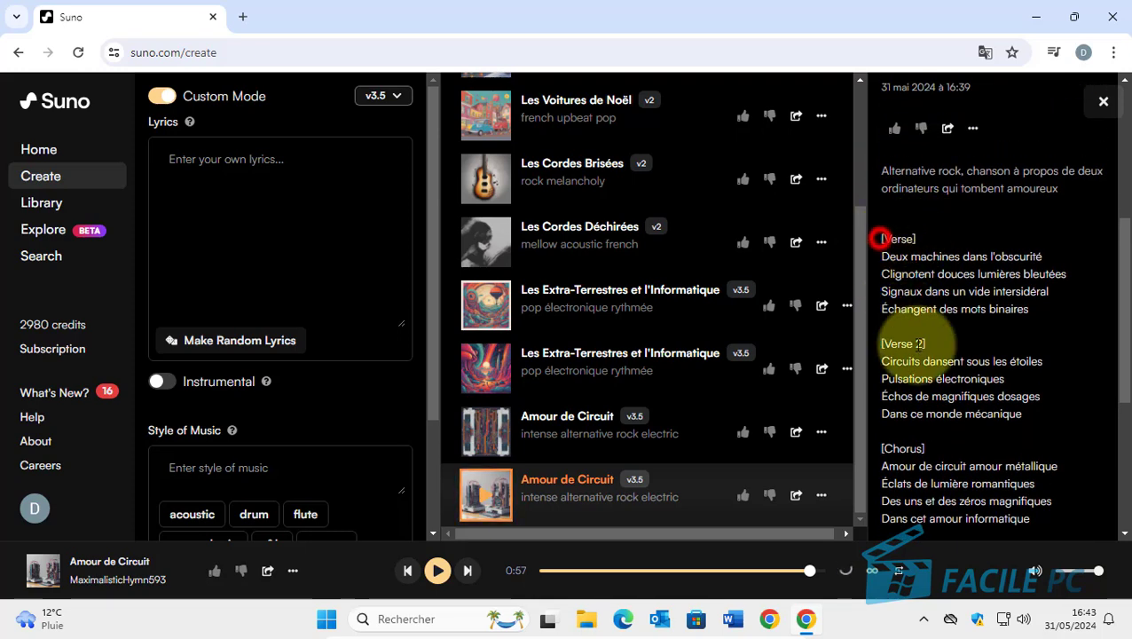
{"action": "left_click_drag", "start_coordinate": [919, 344], "coordinate": [1043, 454]}
{"action": "key", "text": "ctrl+c"}
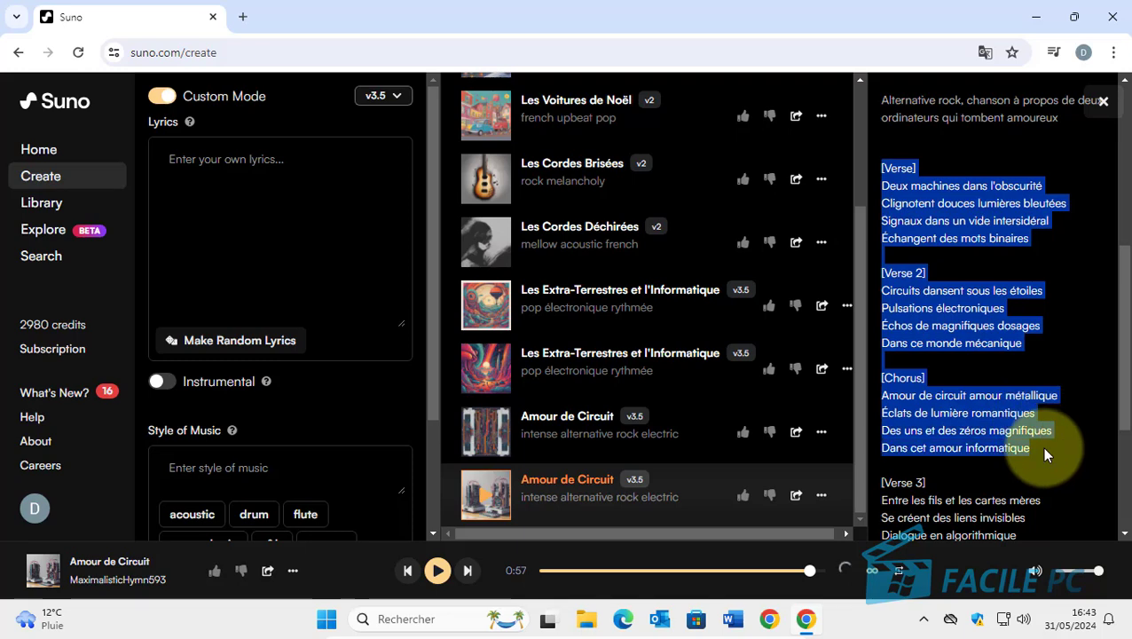
{"action": "right_click", "coordinate": [953, 304]}
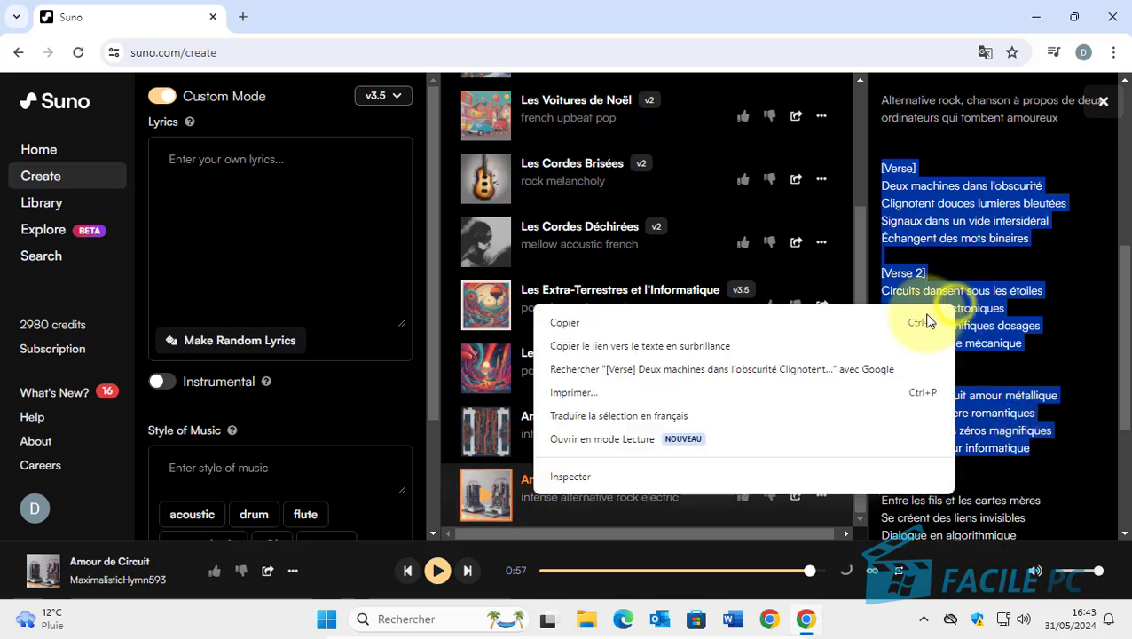
{"action": "left_click", "coordinate": [629, 321]}
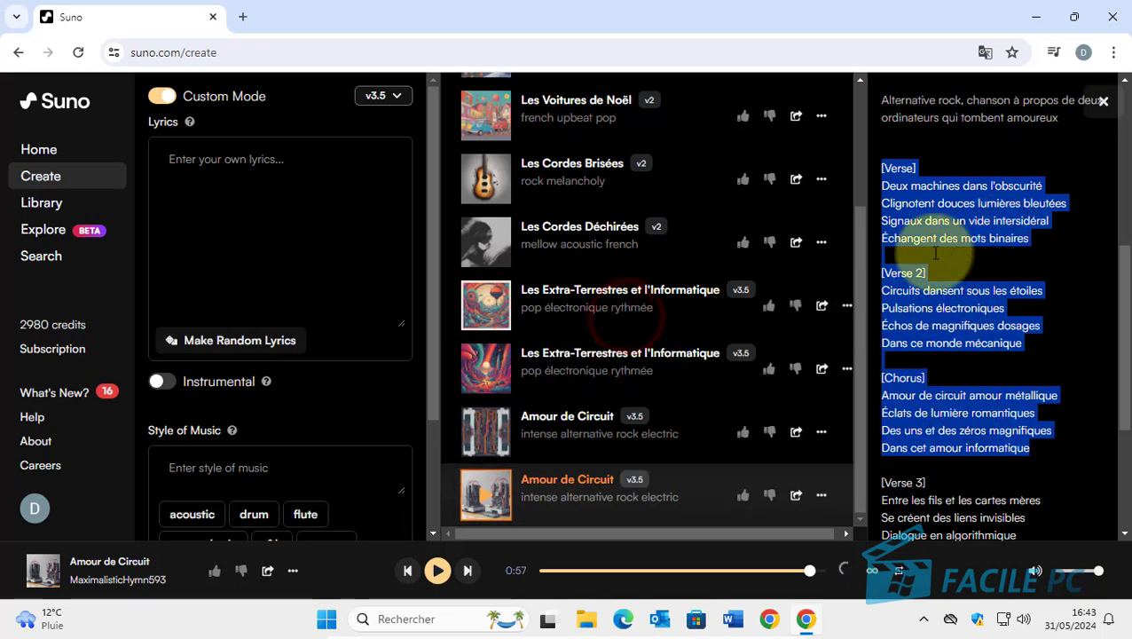
Accept the custom lyrics terms and paste the copied verses and chorus as the new song's lyrics
{"action": "left_click", "coordinate": [195, 159]}
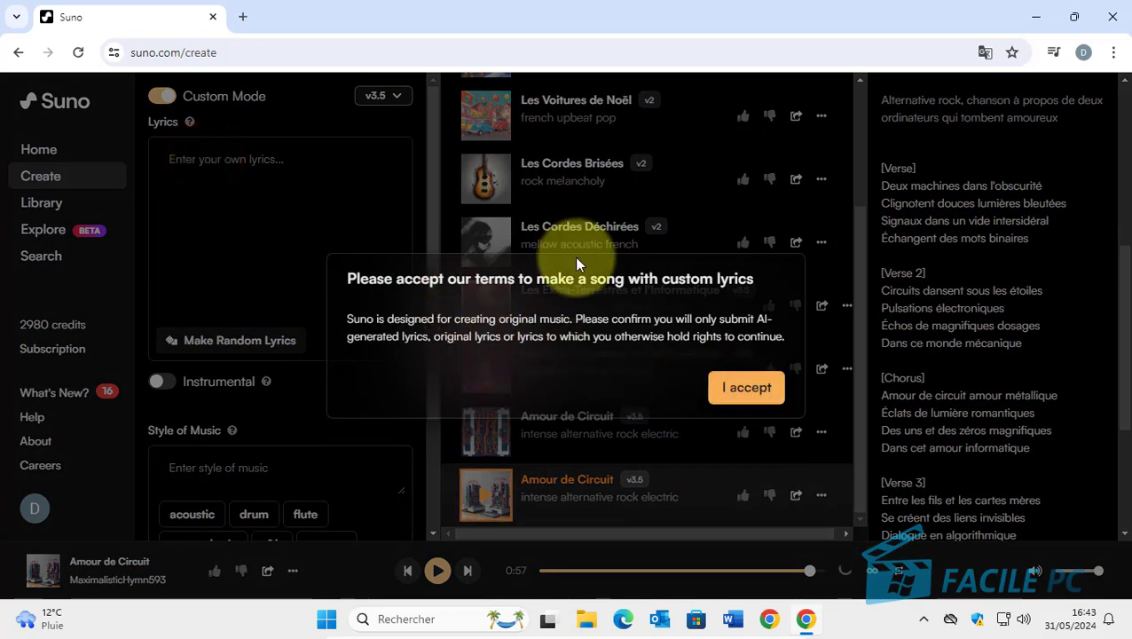
{"action": "left_click", "coordinate": [745, 398]}
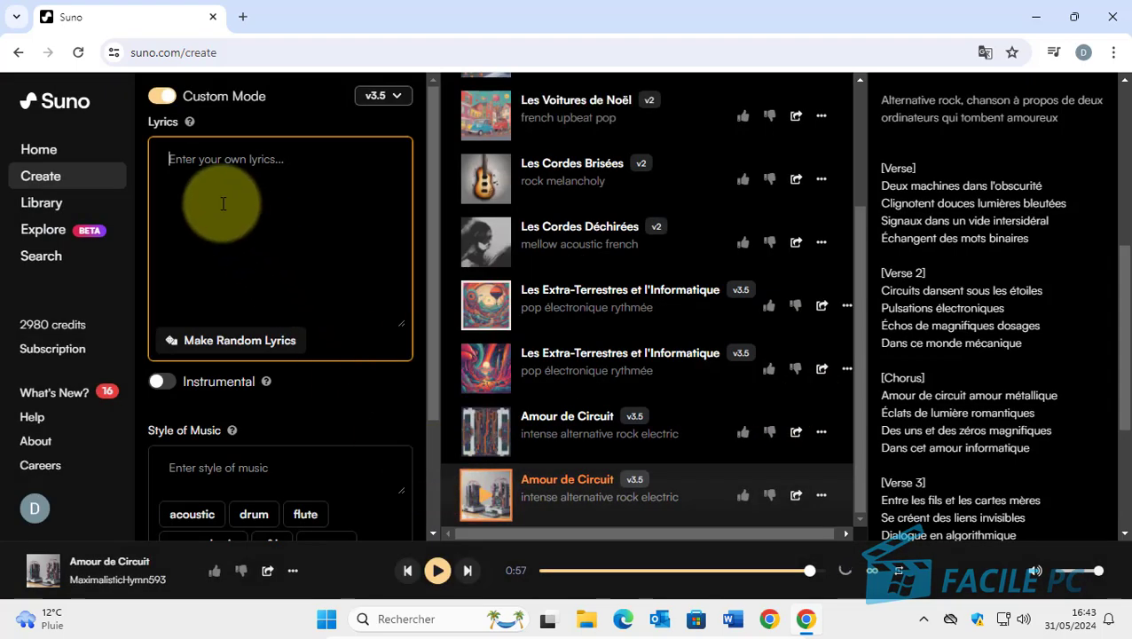
{"action": "right_click", "coordinate": [202, 158]}
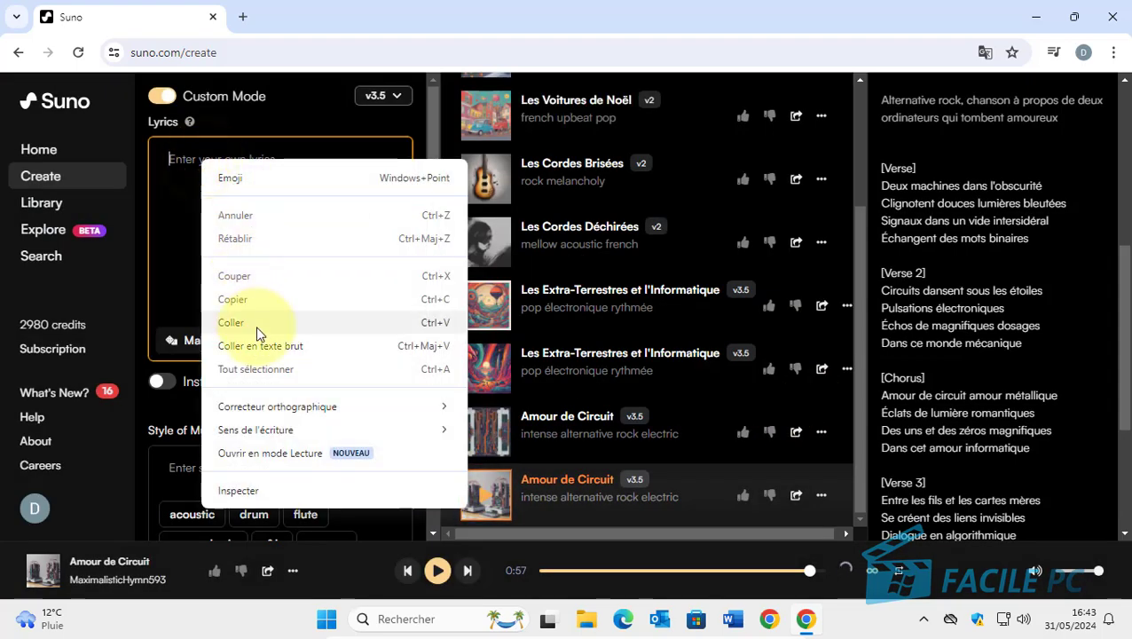
{"action": "left_click", "coordinate": [256, 323]}
Review the pasted lyrics and the style options, and compare them with the remaining sections of "Amour de Circuit"
{"action": "scroll", "coordinate": [267, 240], "scroll_direction": "up", "scroll_amount": 1}
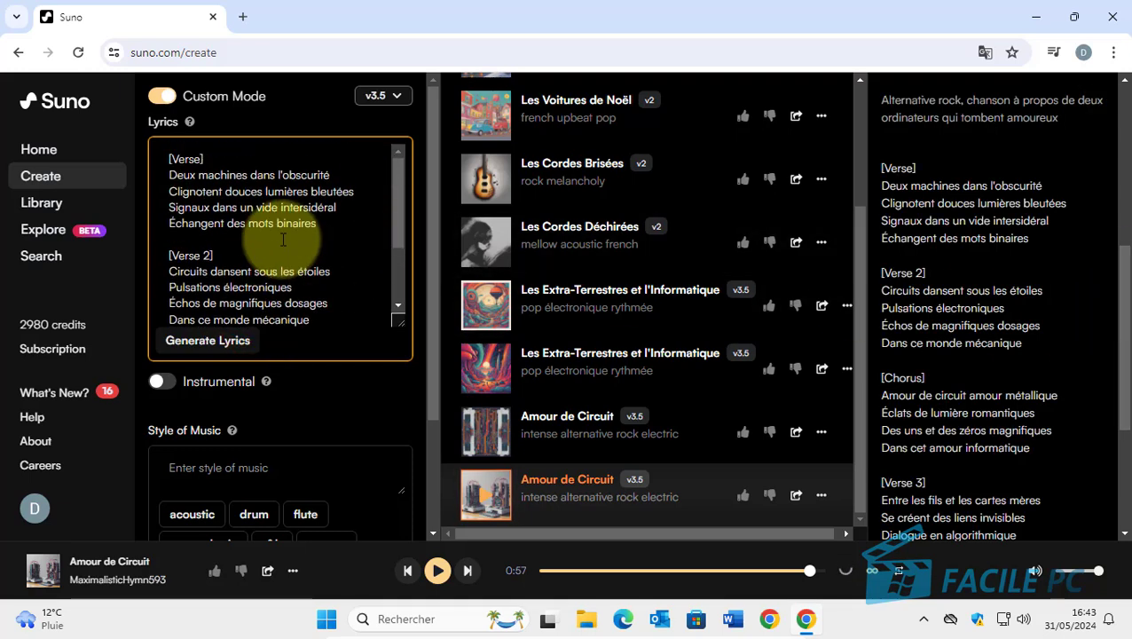
{"action": "scroll", "coordinate": [235, 246], "scroll_direction": "down", "scroll_amount": 1}
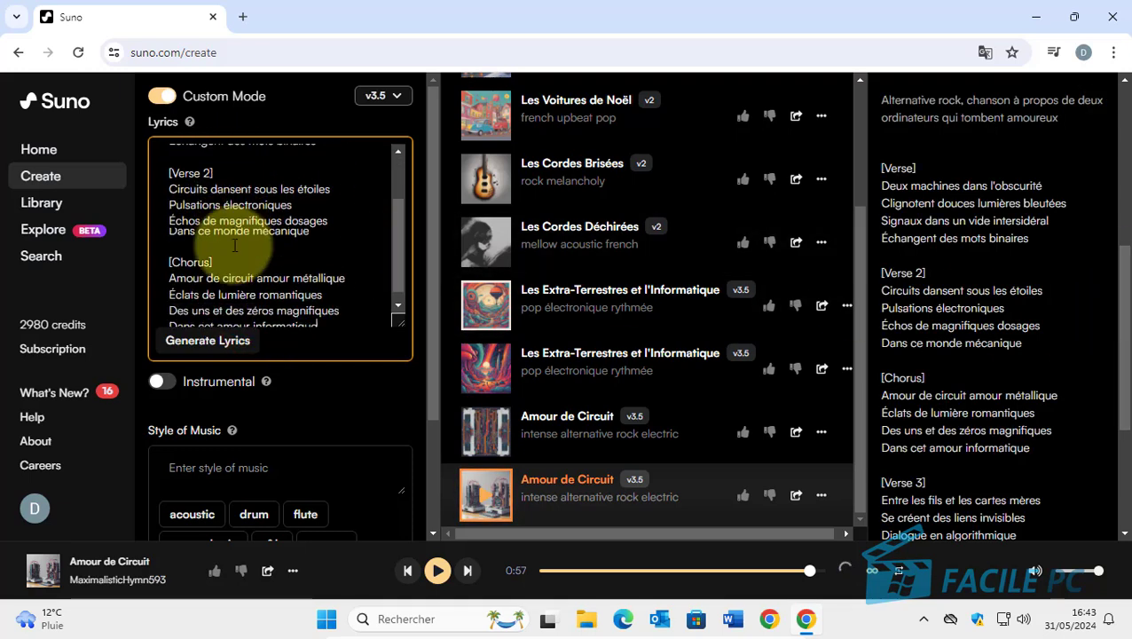
{"action": "scroll", "coordinate": [235, 246], "scroll_direction": "down", "scroll_amount": 4}
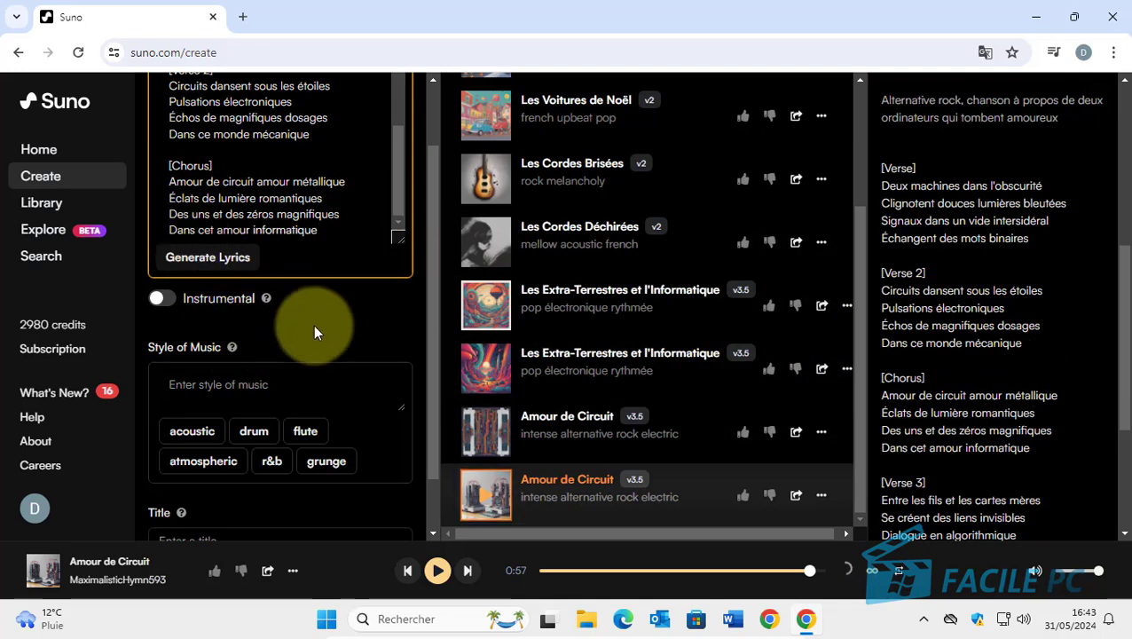
{"action": "scroll", "coordinate": [315, 324], "scroll_direction": "up", "scroll_amount": 1}
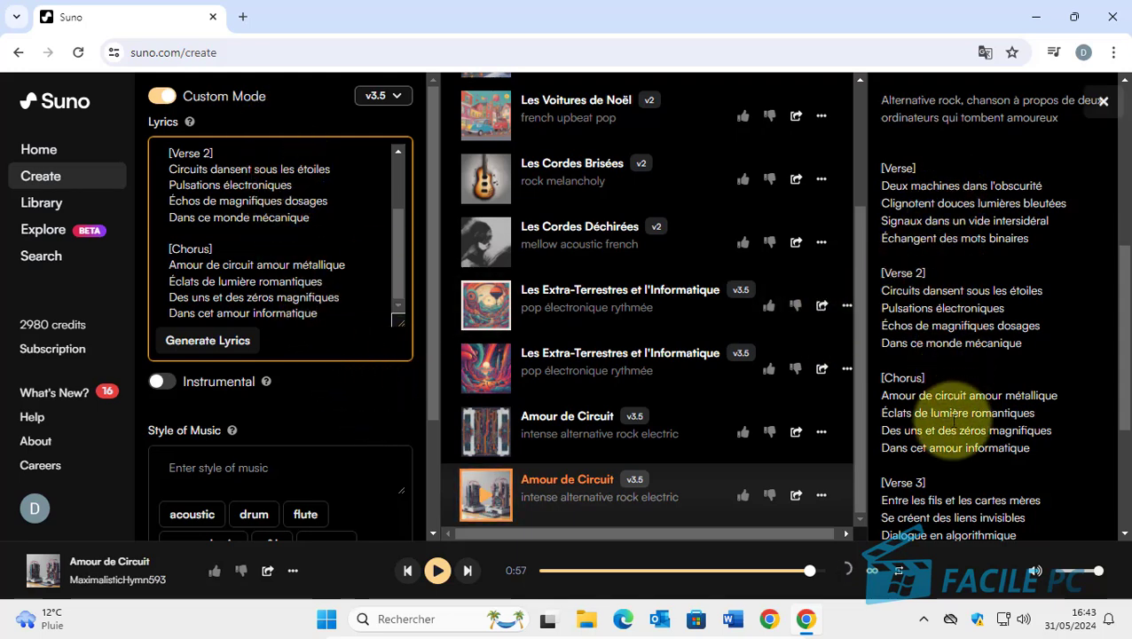
{"action": "scroll", "coordinate": [1003, 477], "scroll_direction": "down", "scroll_amount": 1}
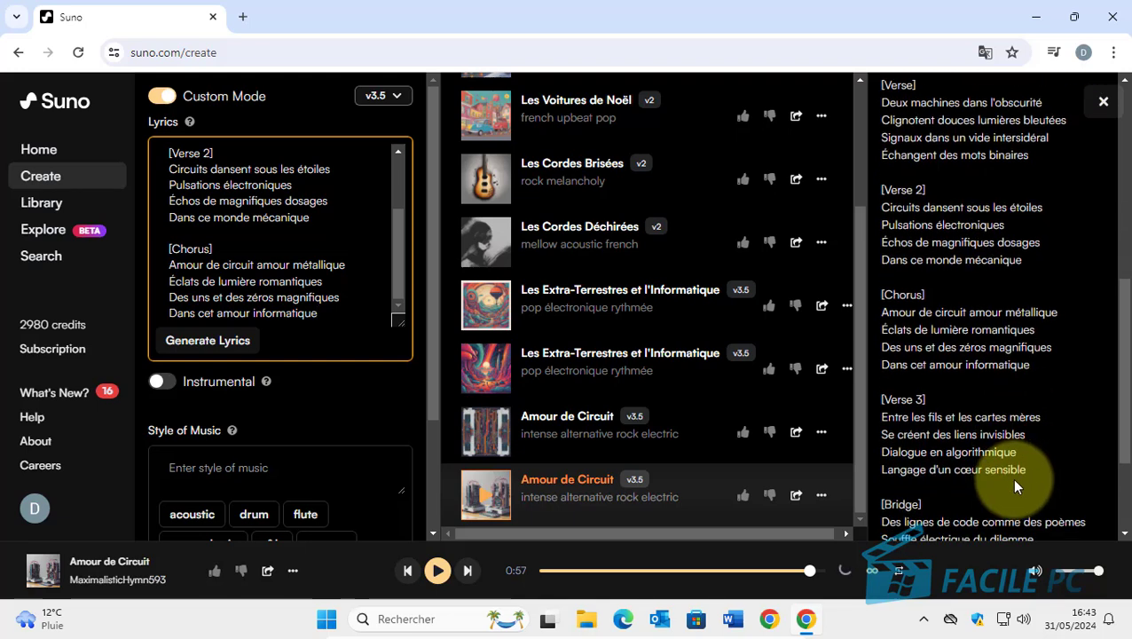
{"action": "scroll", "coordinate": [1009, 457], "scroll_direction": "down", "scroll_amount": 1}
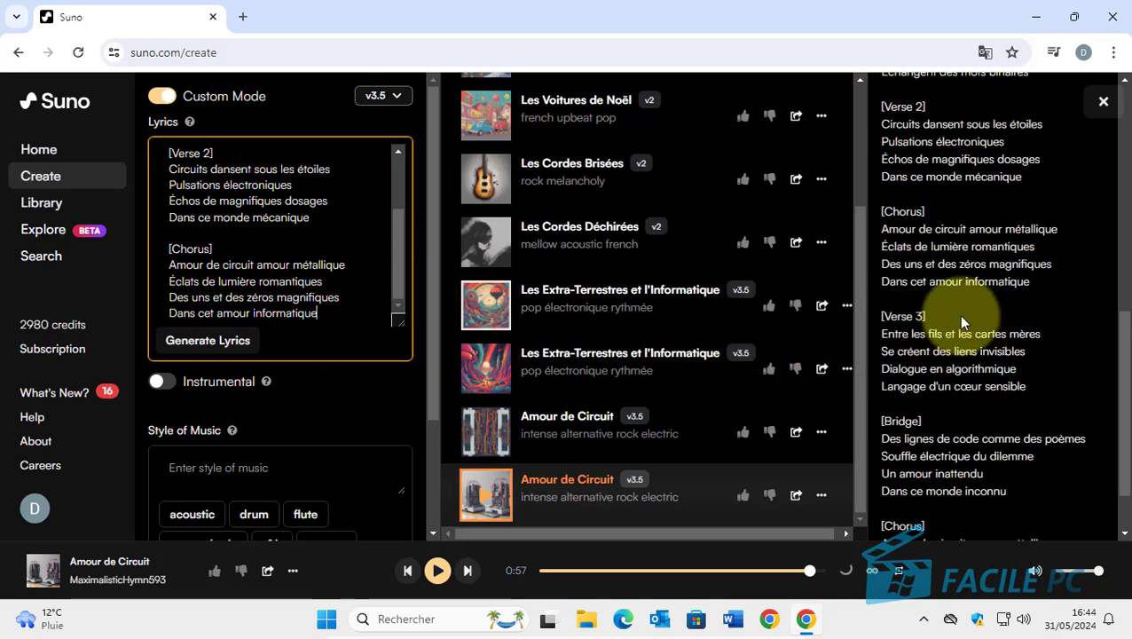
{"action": "scroll", "coordinate": [958, 314], "scroll_direction": "up", "scroll_amount": 4}
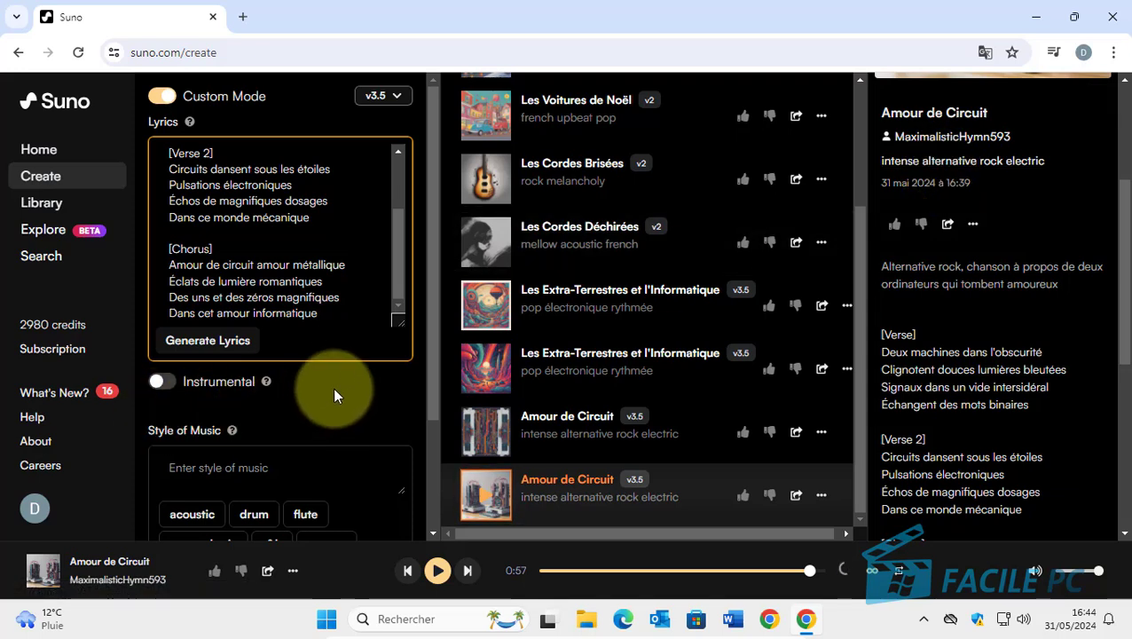
Set the new song's style of music to "acoustic, pop, guitar, upbeat, 80bpm, female voice"
{"action": "scroll", "coordinate": [293, 426], "scroll_direction": "down", "scroll_amount": 1}
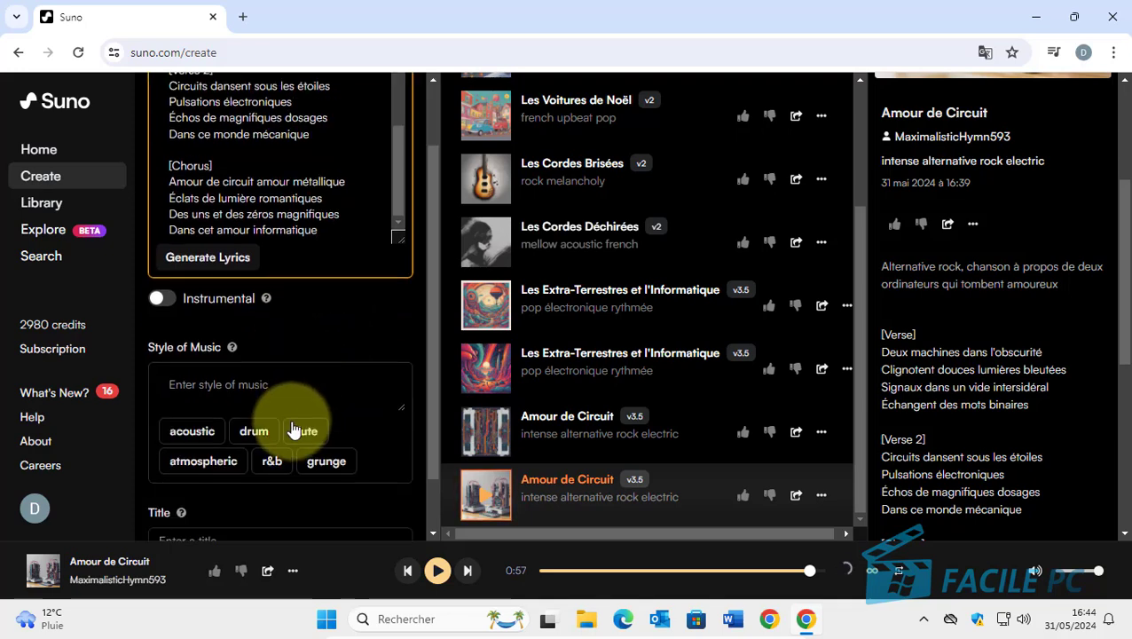
{"action": "scroll", "coordinate": [284, 426], "scroll_direction": "down", "scroll_amount": 1}
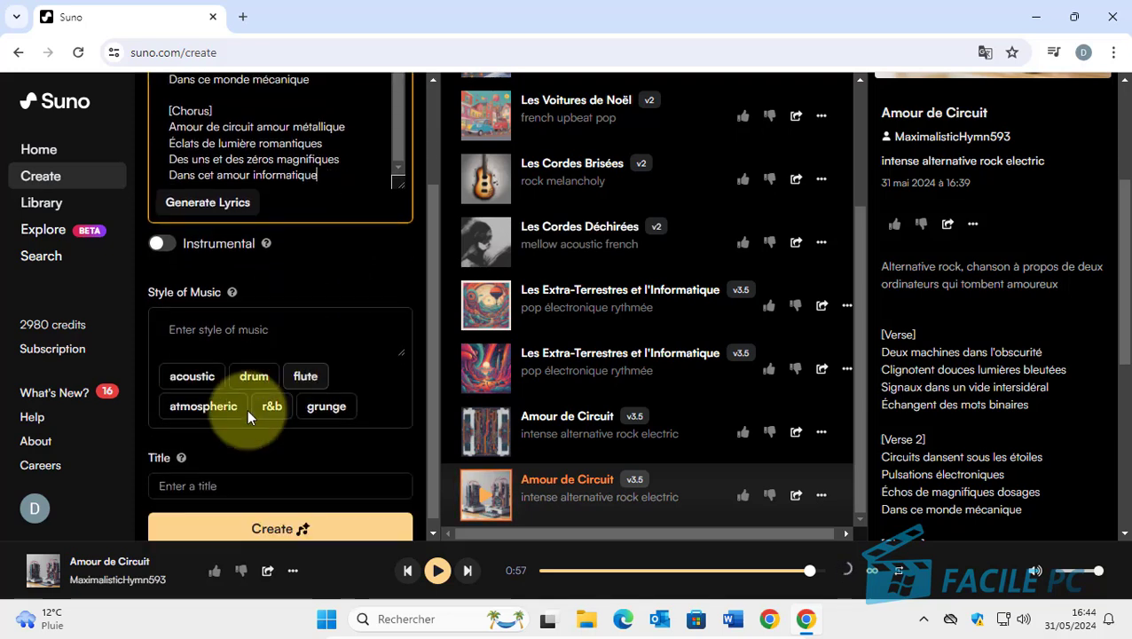
{"action": "left_click", "coordinate": [201, 364]}
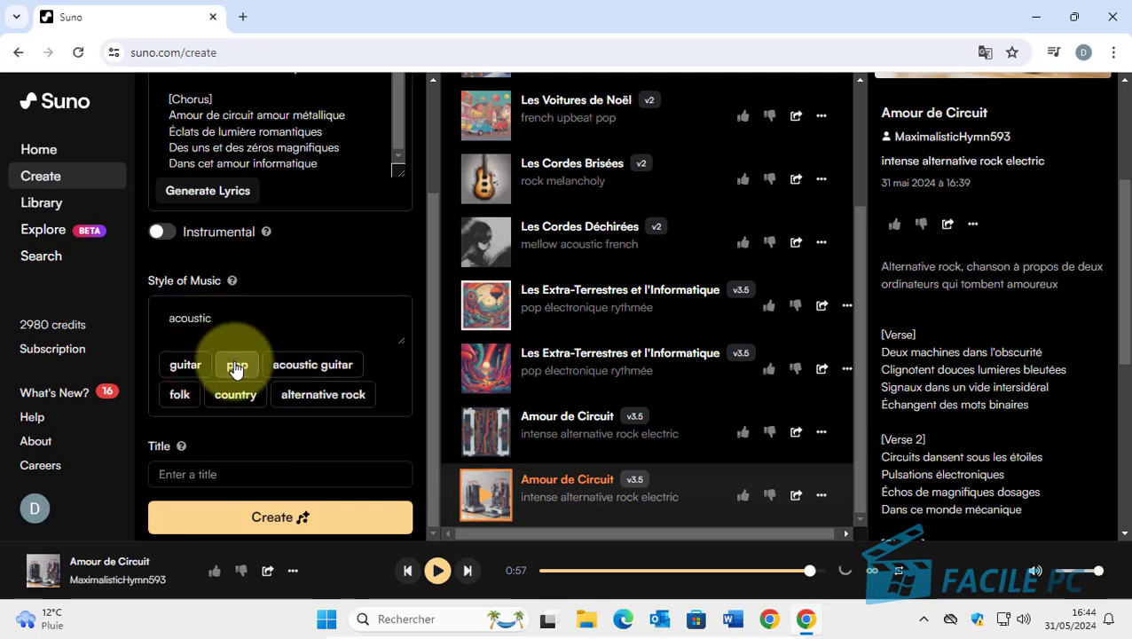
{"action": "left_click", "coordinate": [236, 367]}
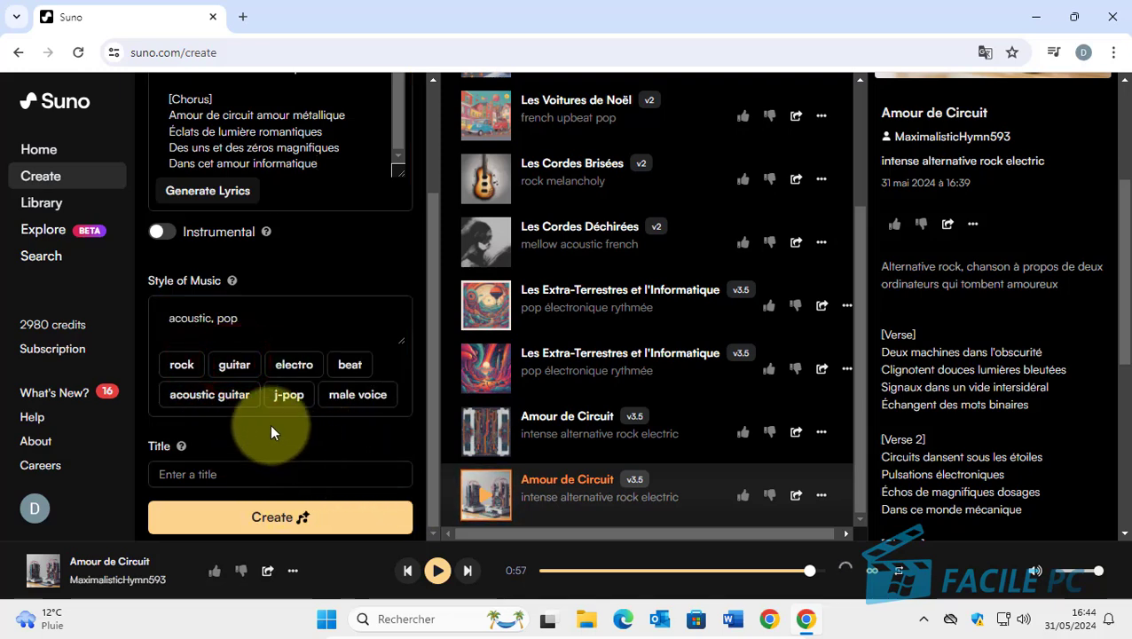
{"action": "left_click", "coordinate": [234, 365]}
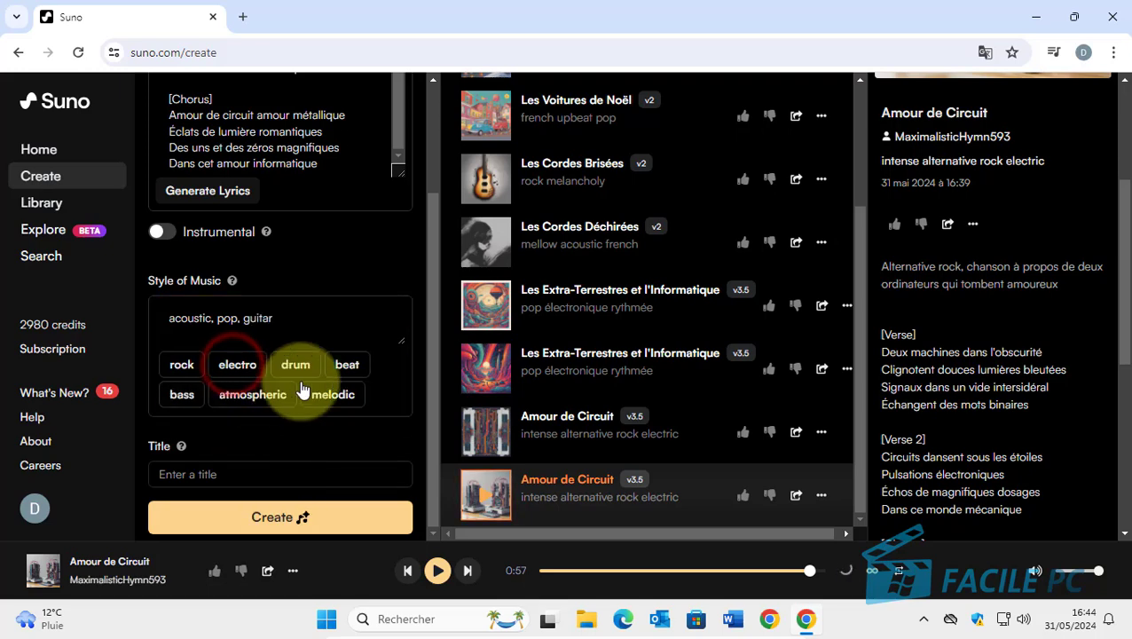
{"action": "left_click", "coordinate": [333, 323]}
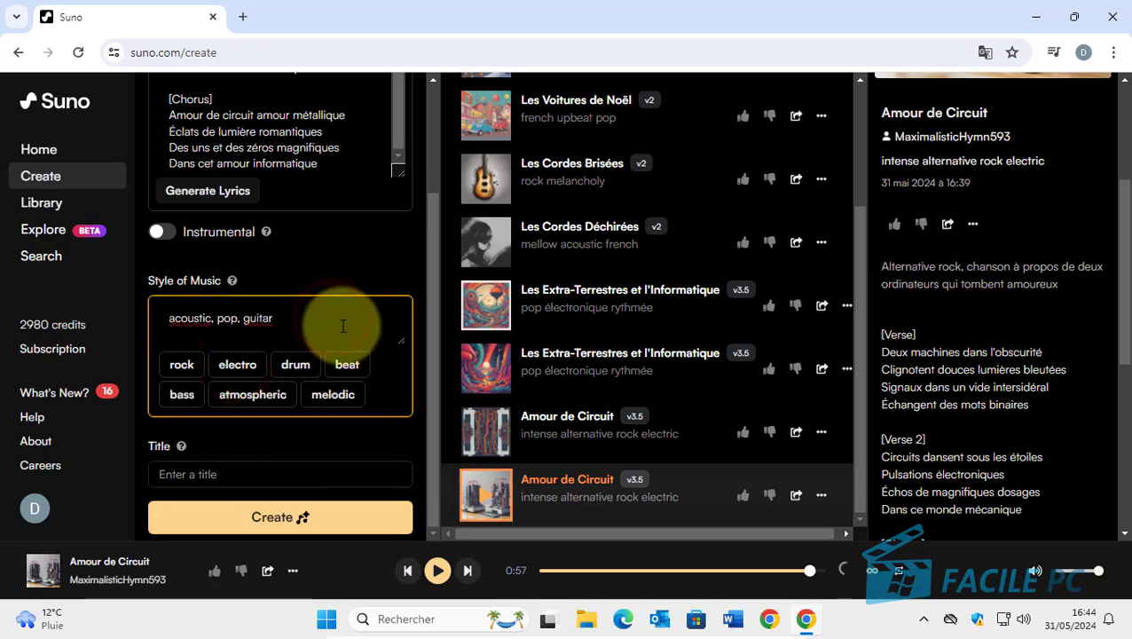
{"action": "type", "text": ", upbeat, 80bpm, fema"}
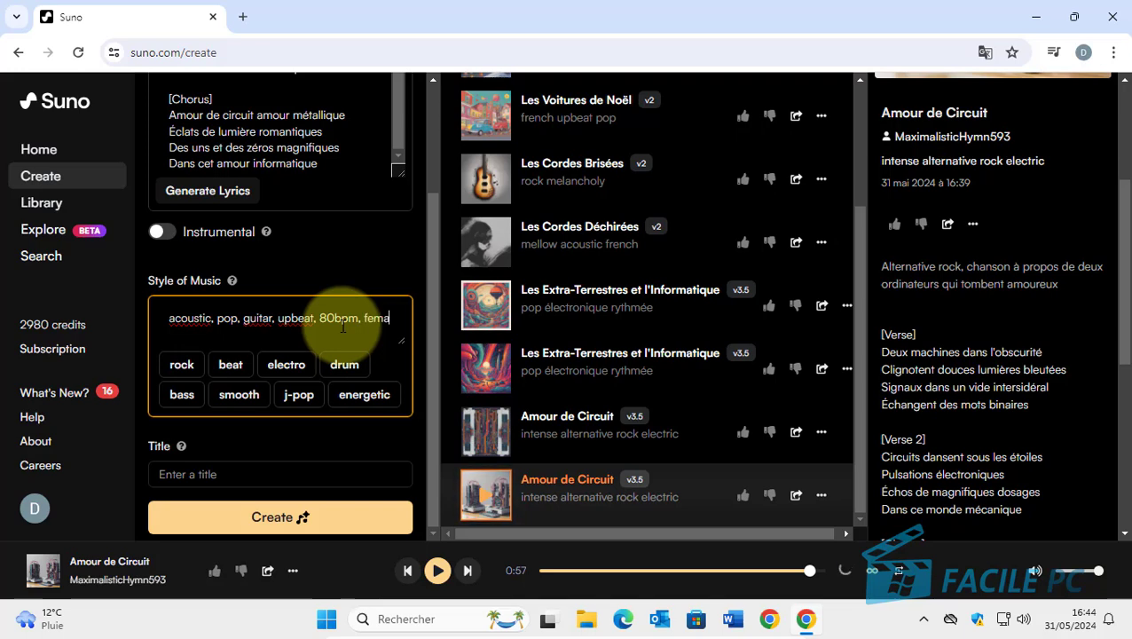
{"action": "type", "text": "le voice"}
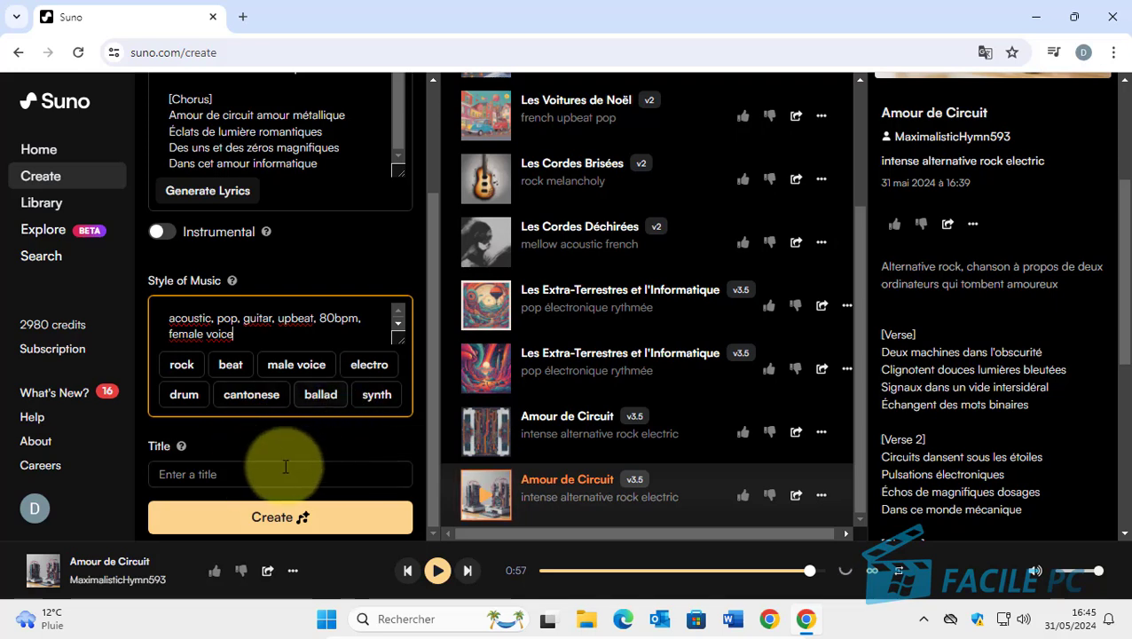
Title the song "Amour d'ordinateurs" and generate it from the custom lyrics and style
{"action": "left_click", "coordinate": [258, 477]}
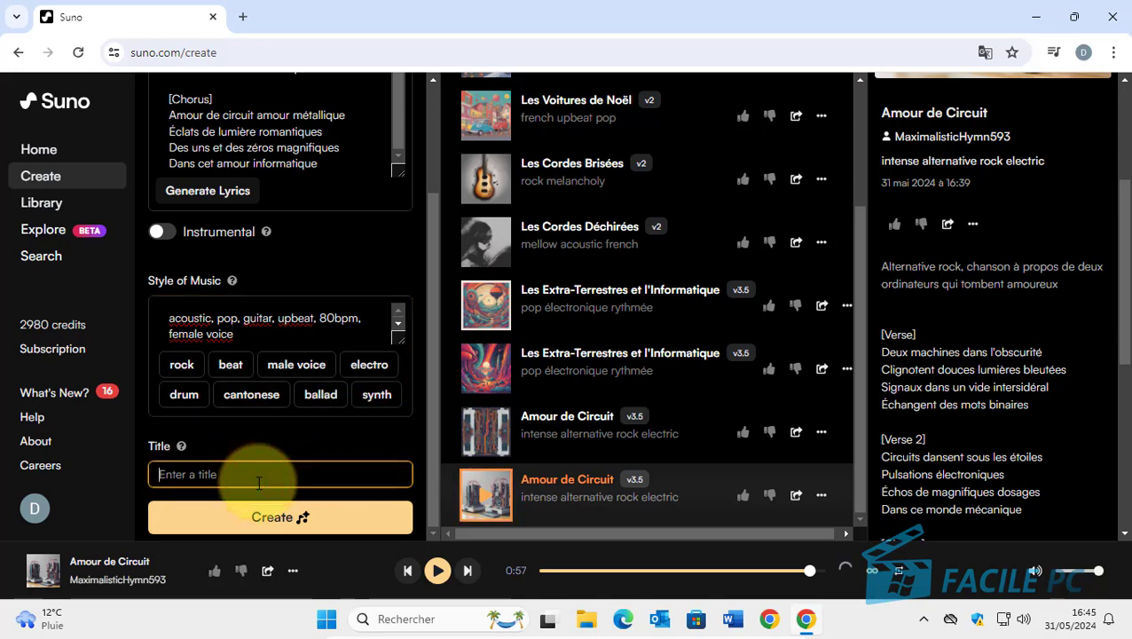
{"action": "key", "text": "BackSpace"}
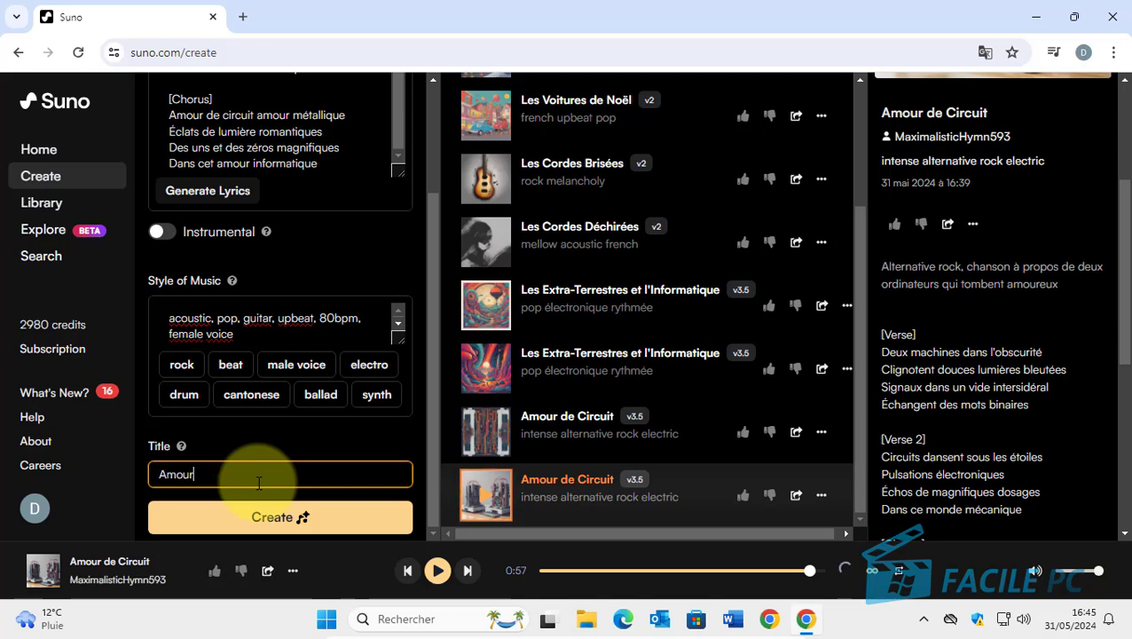
{"action": "type", "text": "Amour d'ordina"}
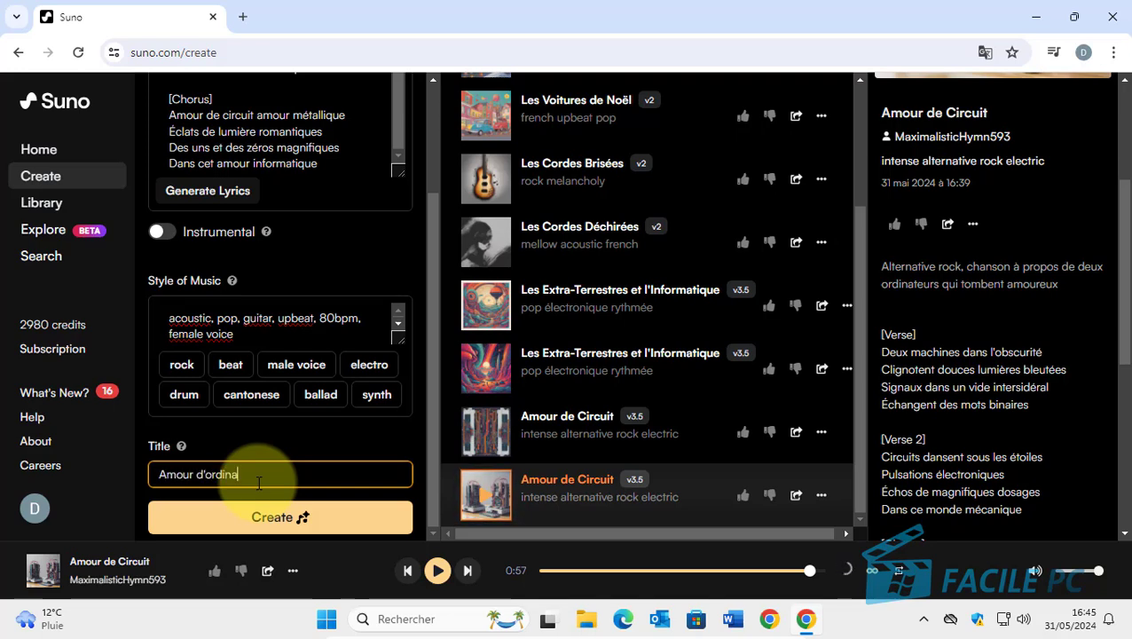
{"action": "type", "text": "teurs"}
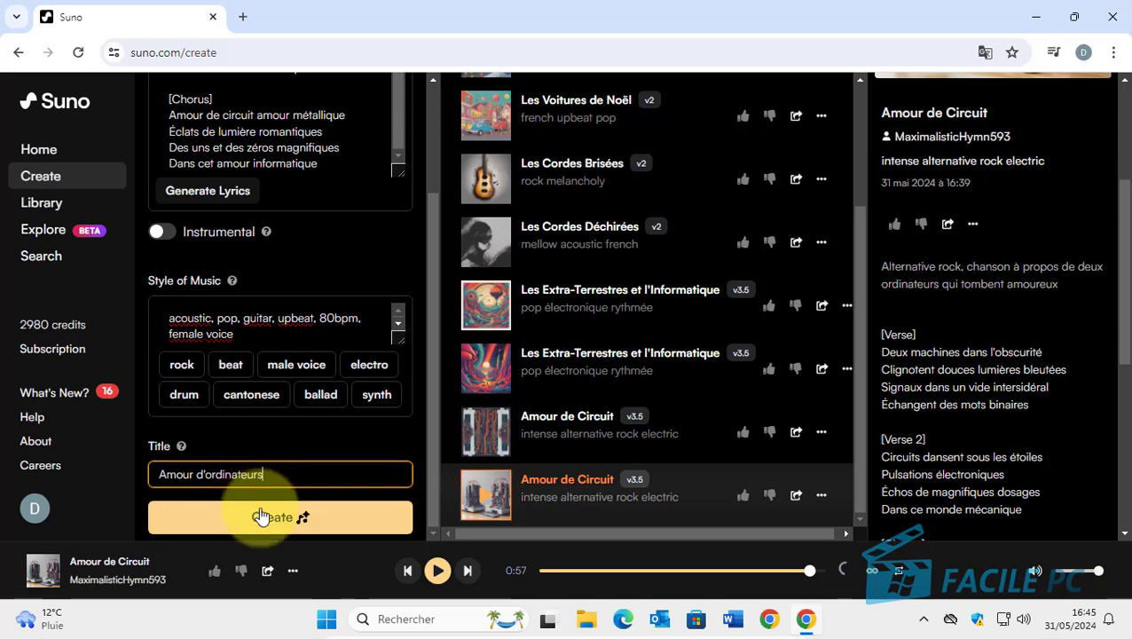
{"action": "left_click", "coordinate": [278, 519]}
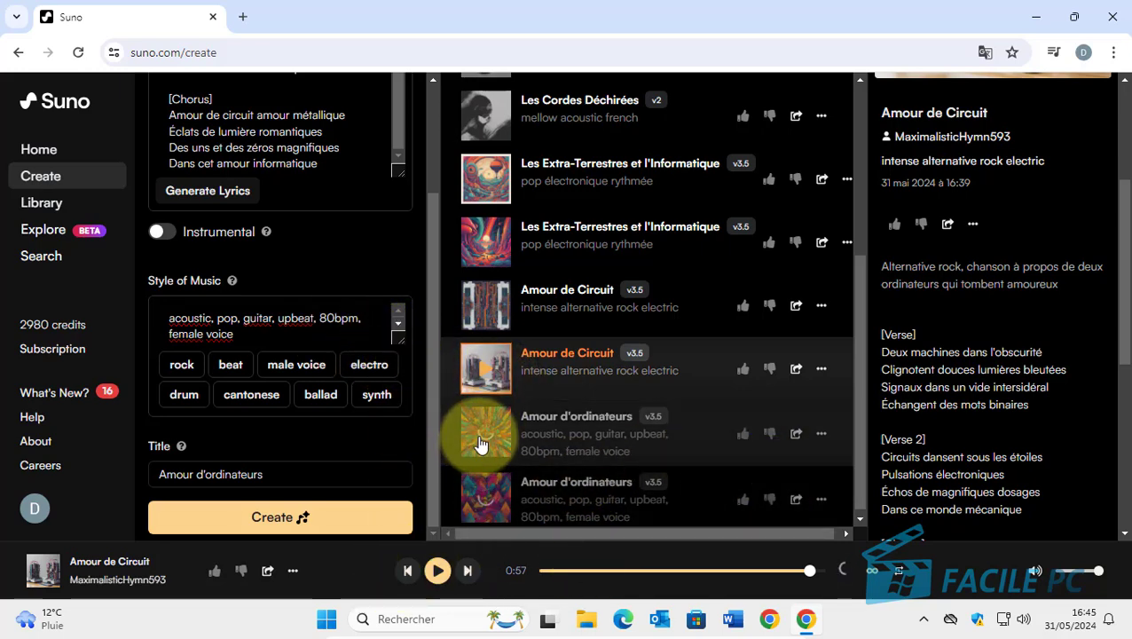
Play the last "Amour d'ordinateurs" version in the song list and follow along with its lyrics
{"action": "scroll", "coordinate": [626, 446], "scroll_direction": "down", "scroll_amount": 1}
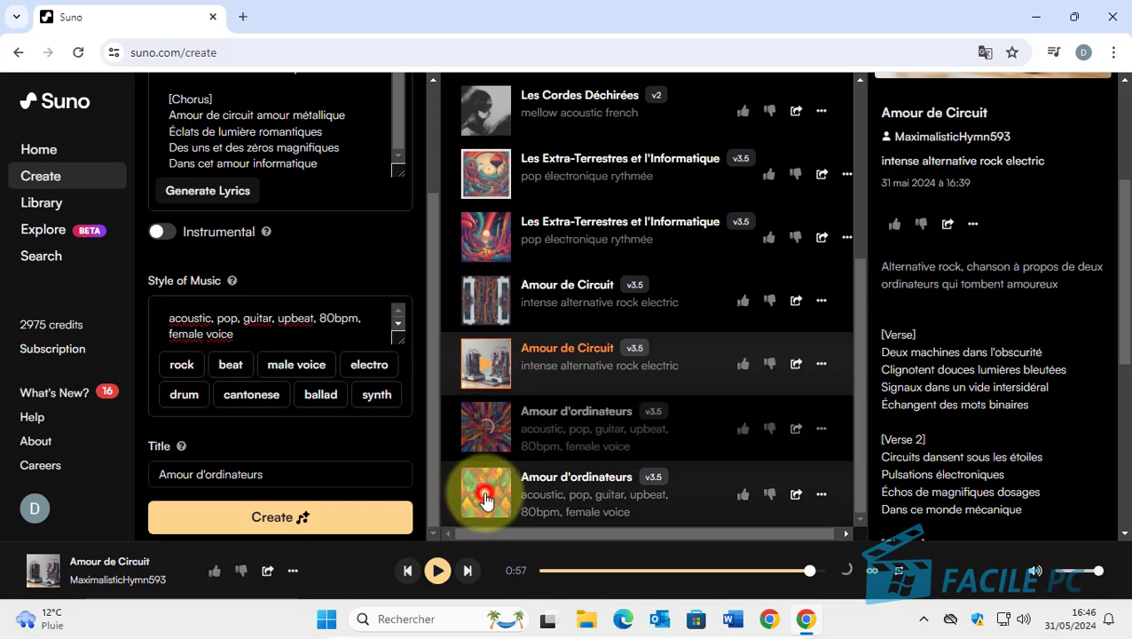
{"action": "left_click", "coordinate": [484, 499]}
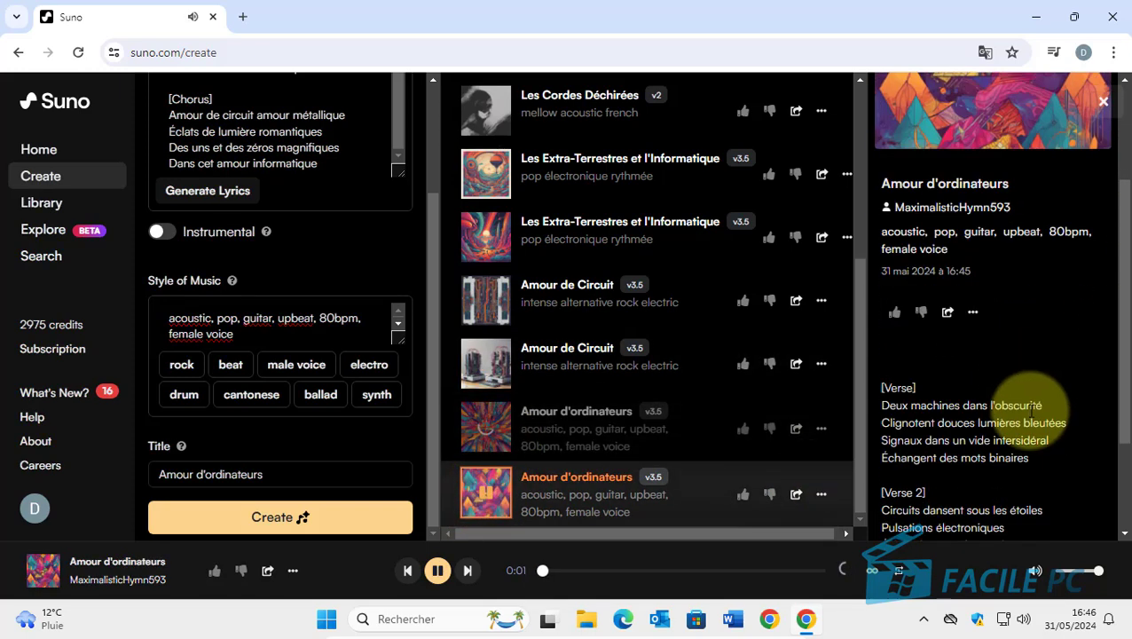
{"action": "scroll", "coordinate": [1029, 410], "scroll_direction": "down", "scroll_amount": 1}
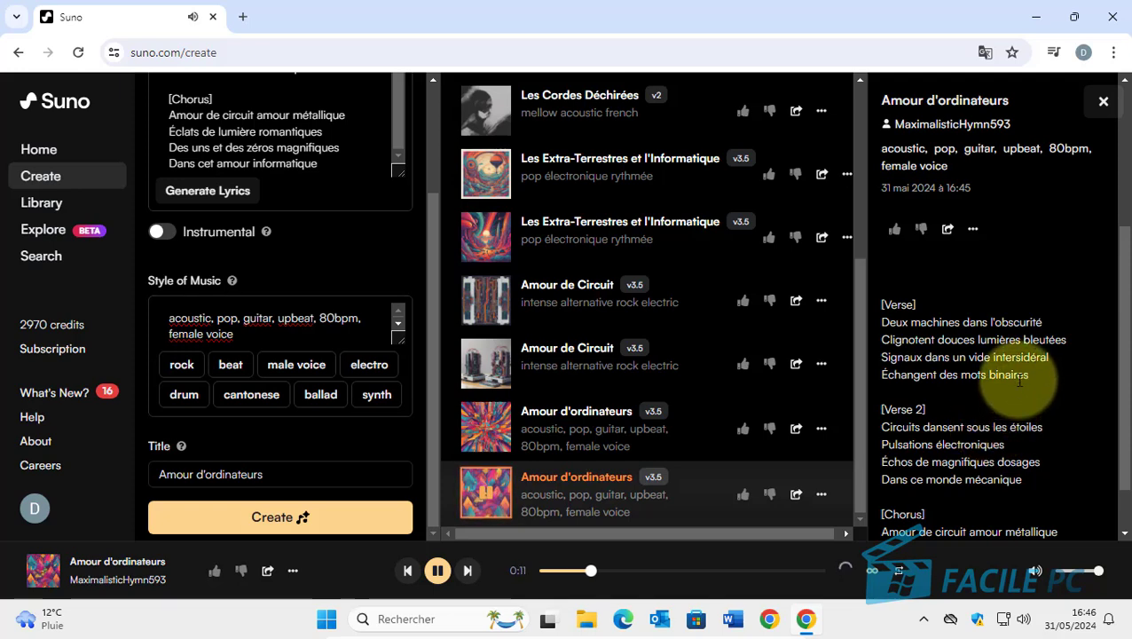
{"action": "scroll", "coordinate": [1024, 454], "scroll_direction": "down", "scroll_amount": 1}
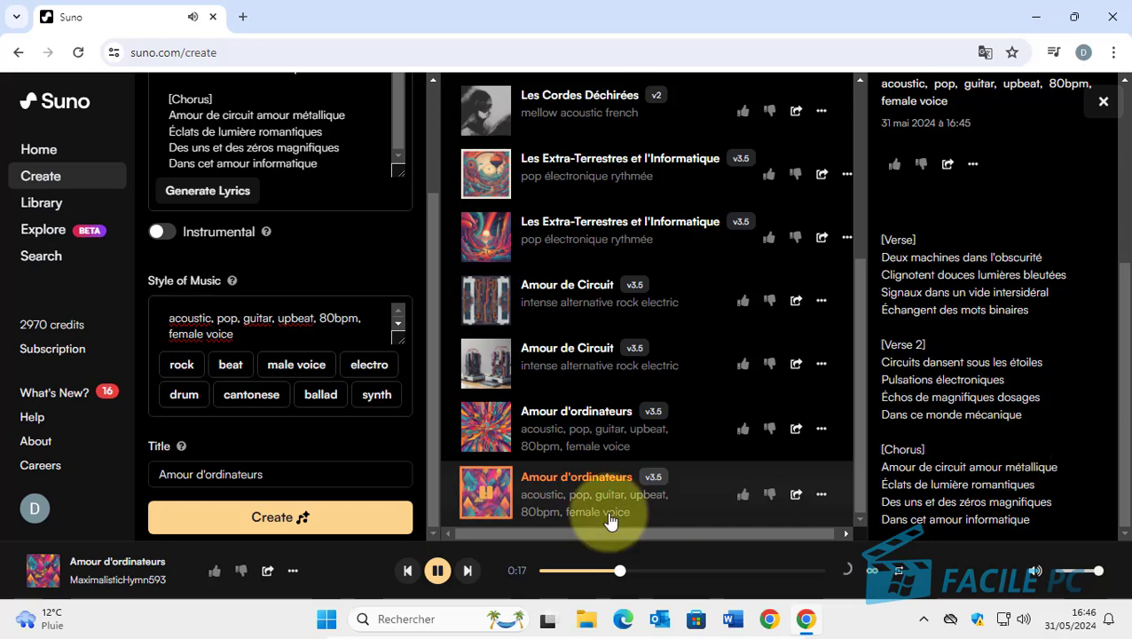
Play the other generated "Amour d'ordinateurs" version and follow its verses and chorus
{"action": "left_click", "coordinate": [486, 426]}
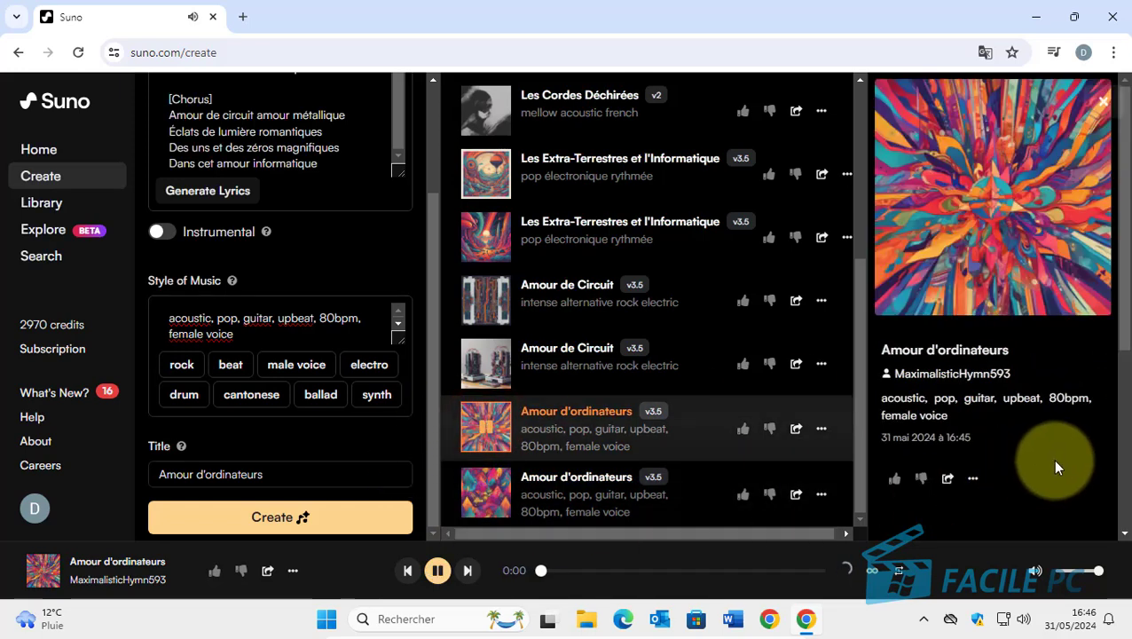
{"action": "scroll", "coordinate": [1052, 458], "scroll_direction": "down", "scroll_amount": 2}
{"action": "scroll", "coordinate": [1039, 450], "scroll_direction": "down", "scroll_amount": 2}
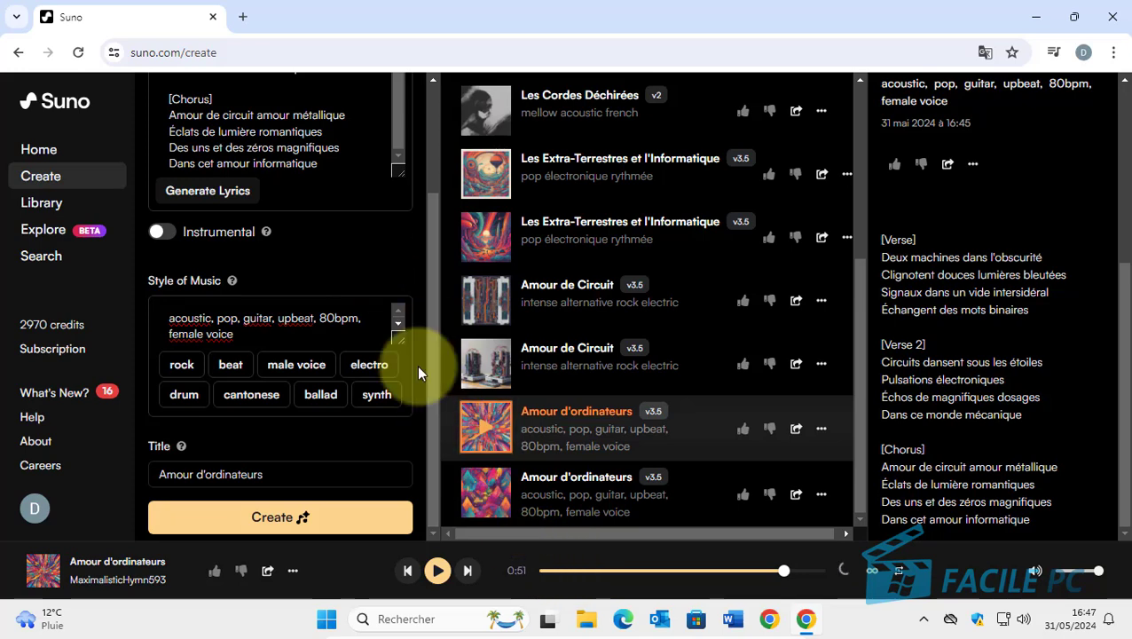
Compare the details of both "Amour d'ordinateurs" versions, replay the upper one and try to skip ahead in it
{"action": "left_click", "coordinate": [545, 510]}
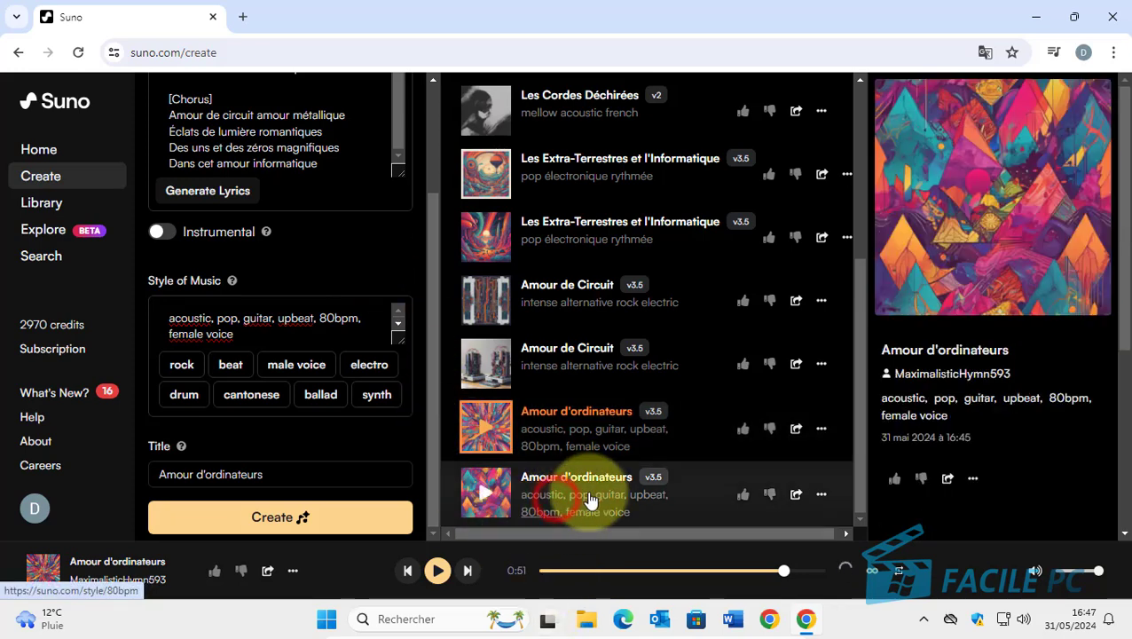
{"action": "left_click", "coordinate": [563, 422]}
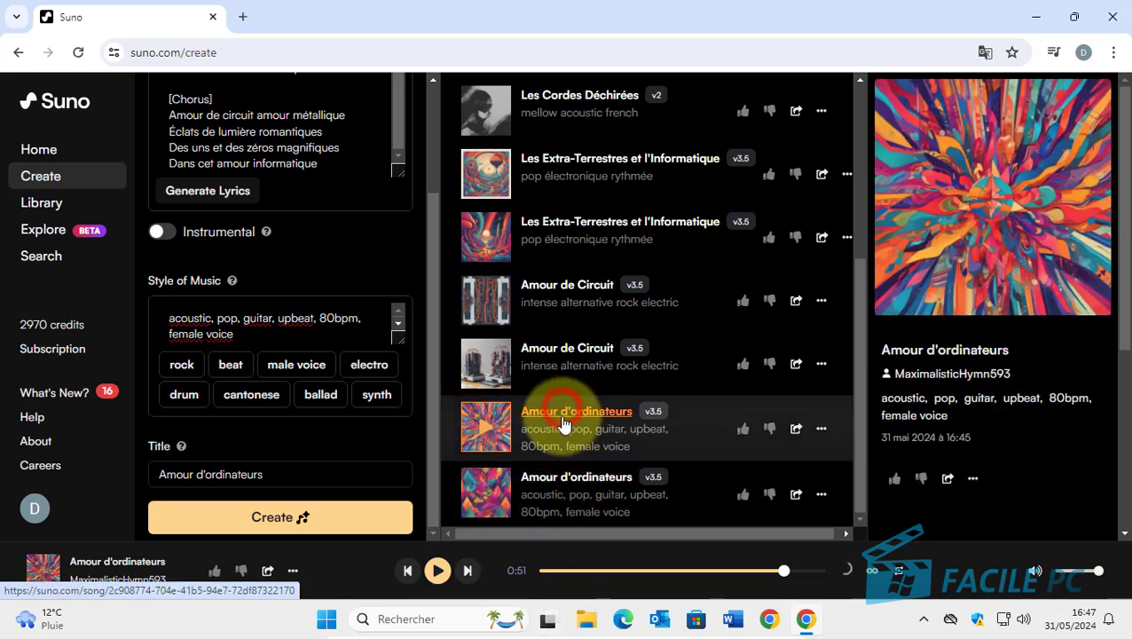
{"action": "left_click", "coordinate": [480, 489]}
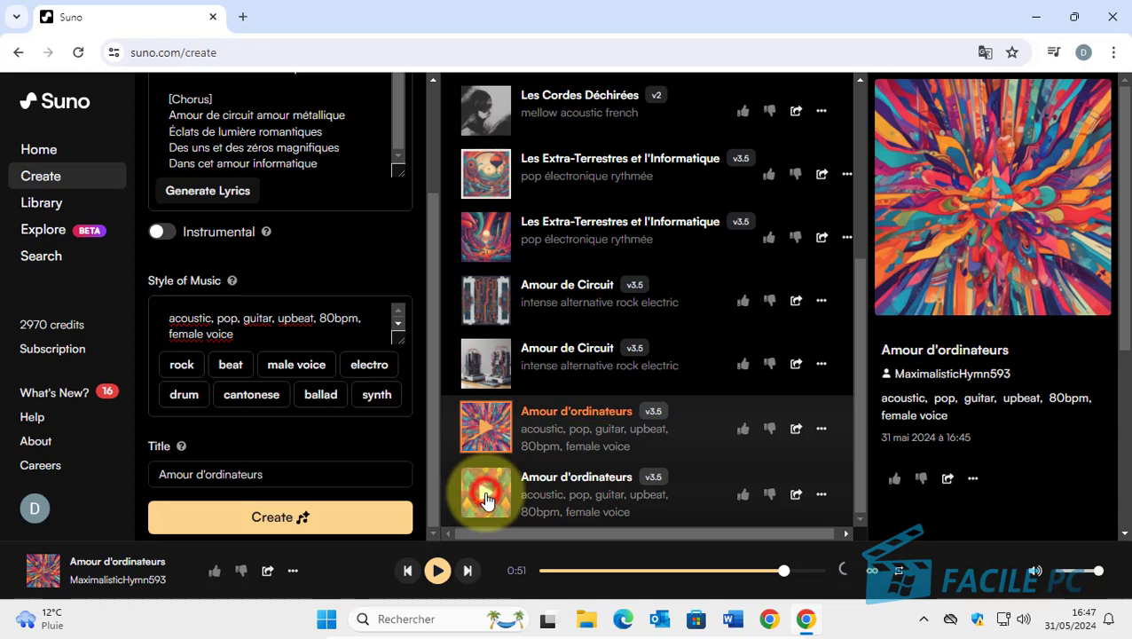
{"action": "left_click", "coordinate": [487, 424]}
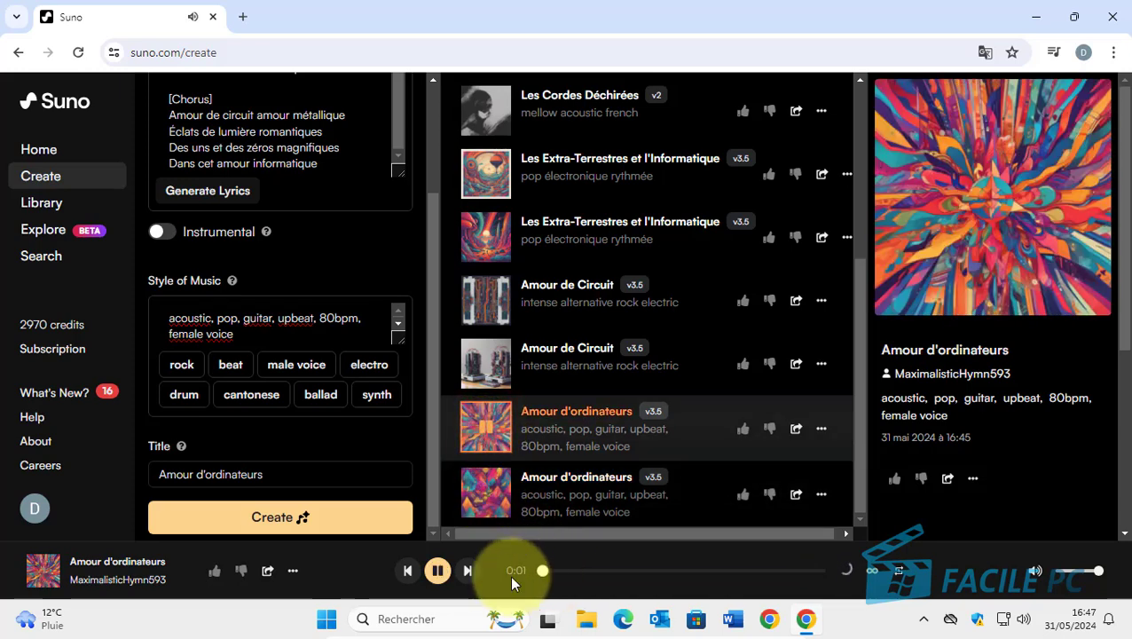
{"action": "left_click", "coordinate": [645, 572]}
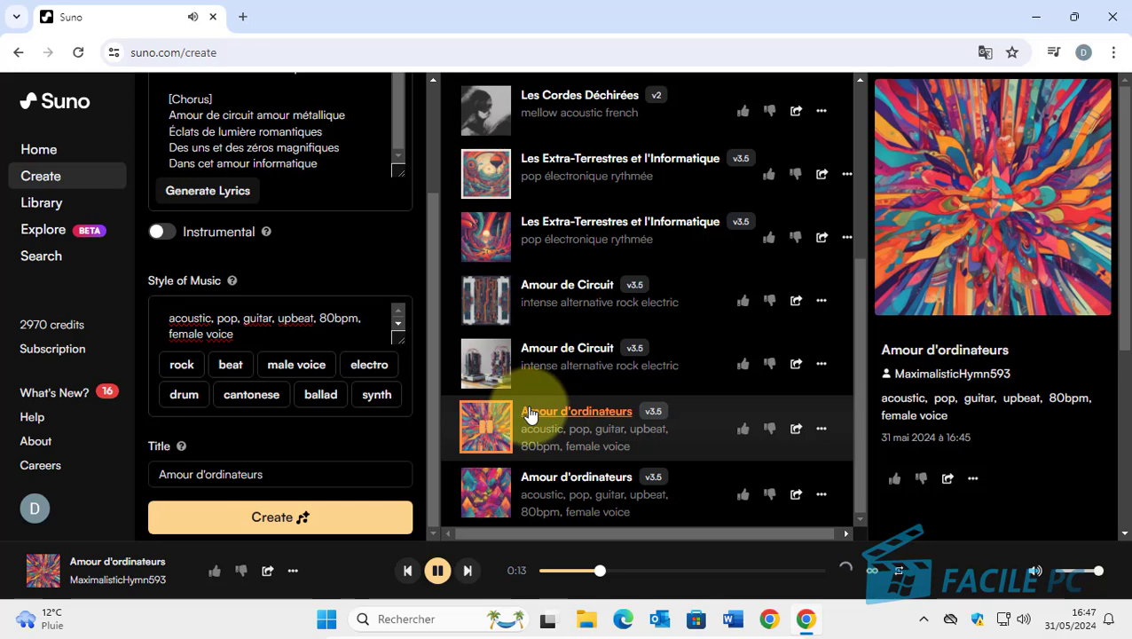
Open the playing song's own page, reload it, then restart playback and try to skip ahead
{"action": "left_click", "coordinate": [576, 413]}
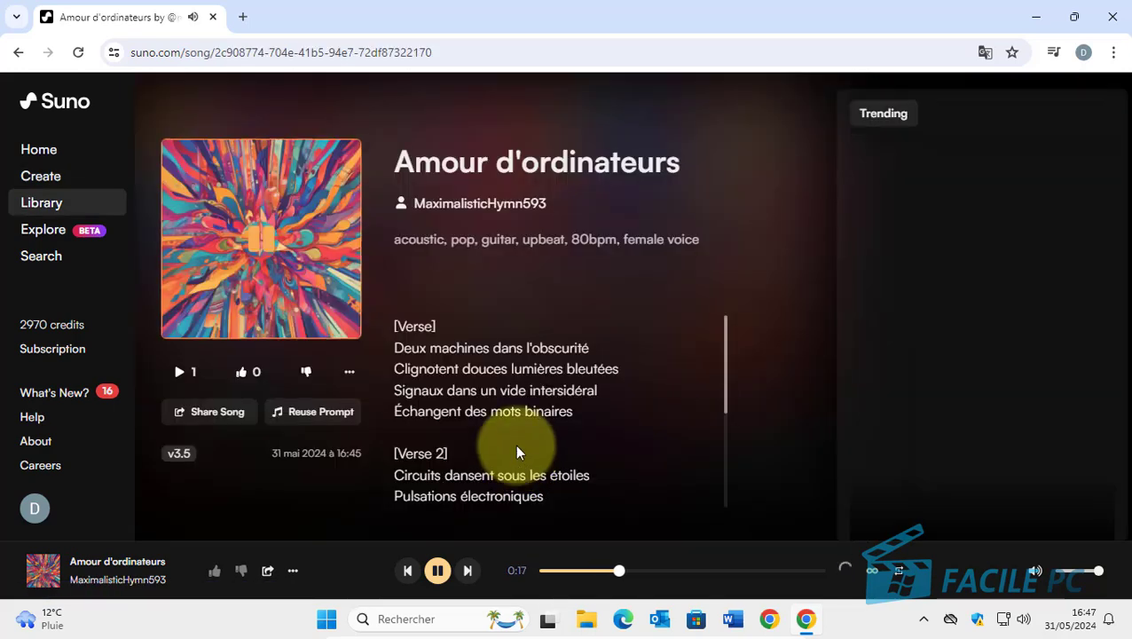
{"action": "left_click", "coordinate": [78, 52]}
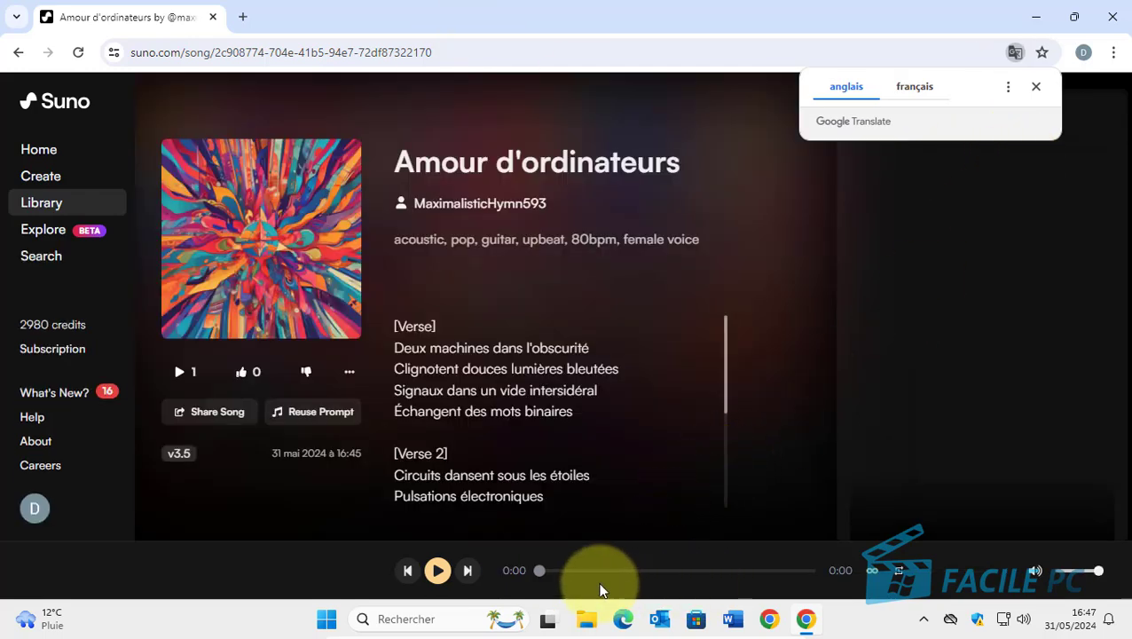
{"action": "left_click", "coordinate": [436, 574]}
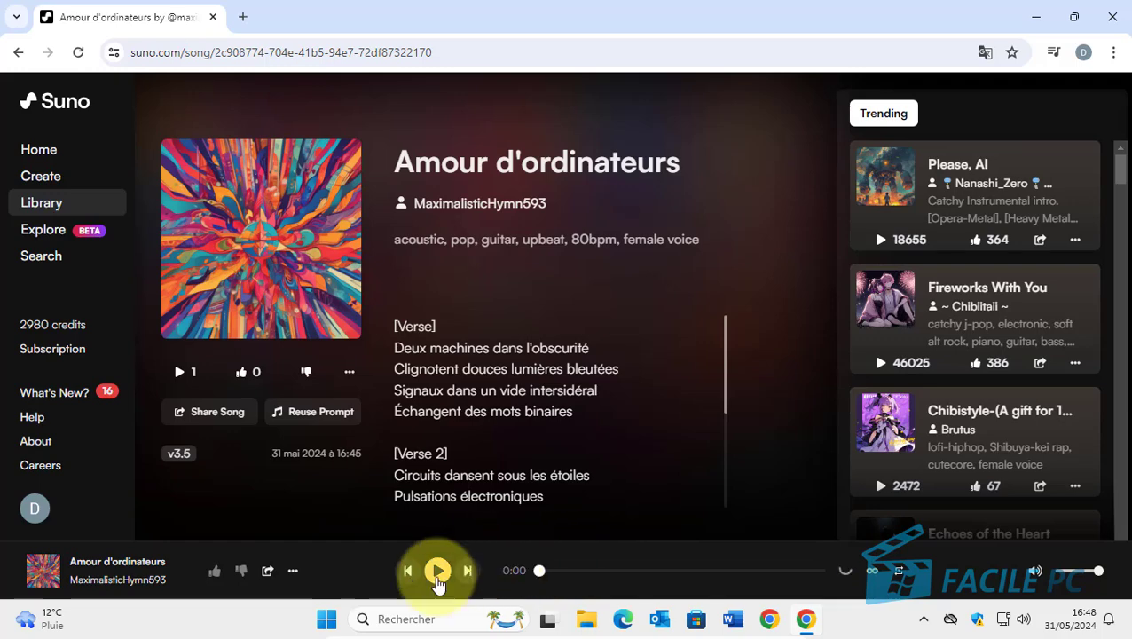
{"action": "left_click", "coordinate": [437, 572]}
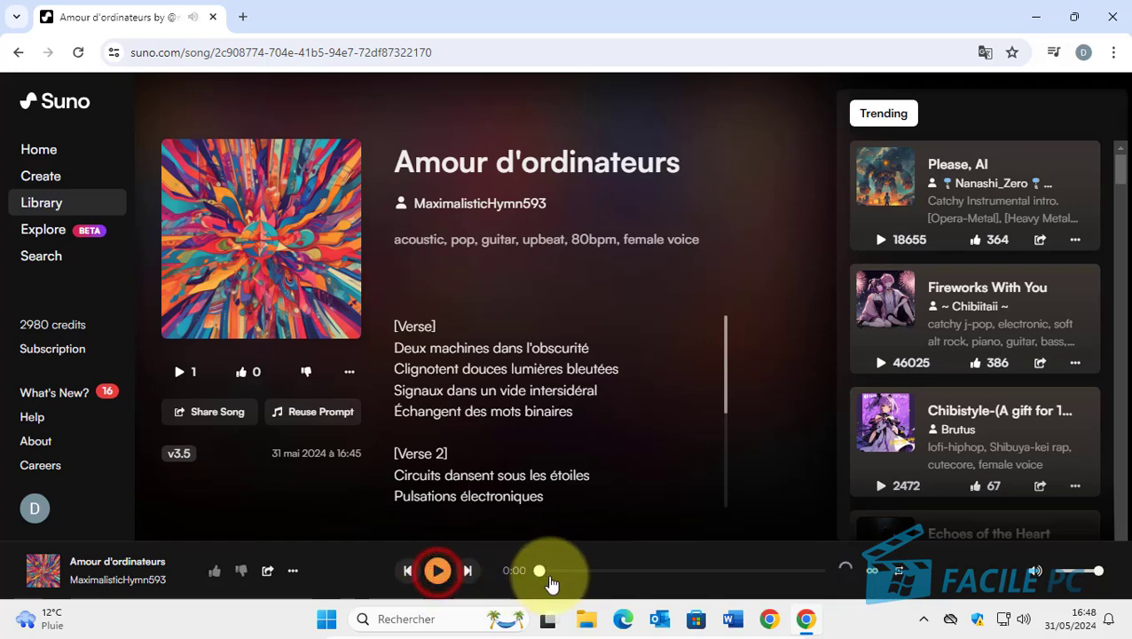
{"action": "left_click", "coordinate": [610, 571]}
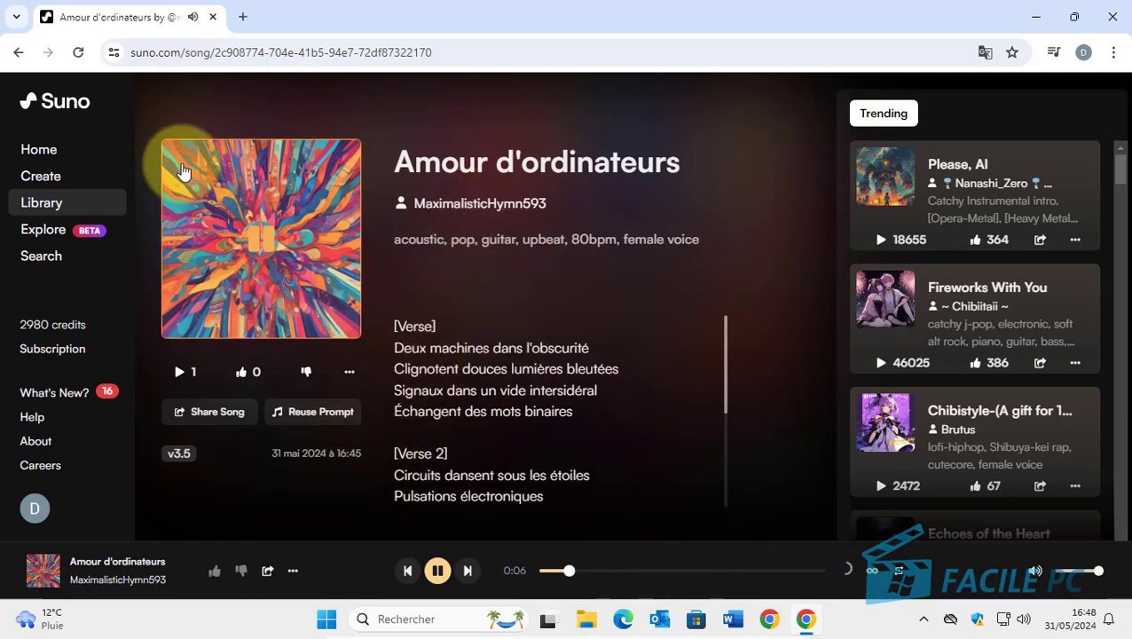
Stop playback from the library, check the options of the second listed "Amour d'ordinateurs" and reopen its song page
{"action": "left_click", "coordinate": [44, 202]}
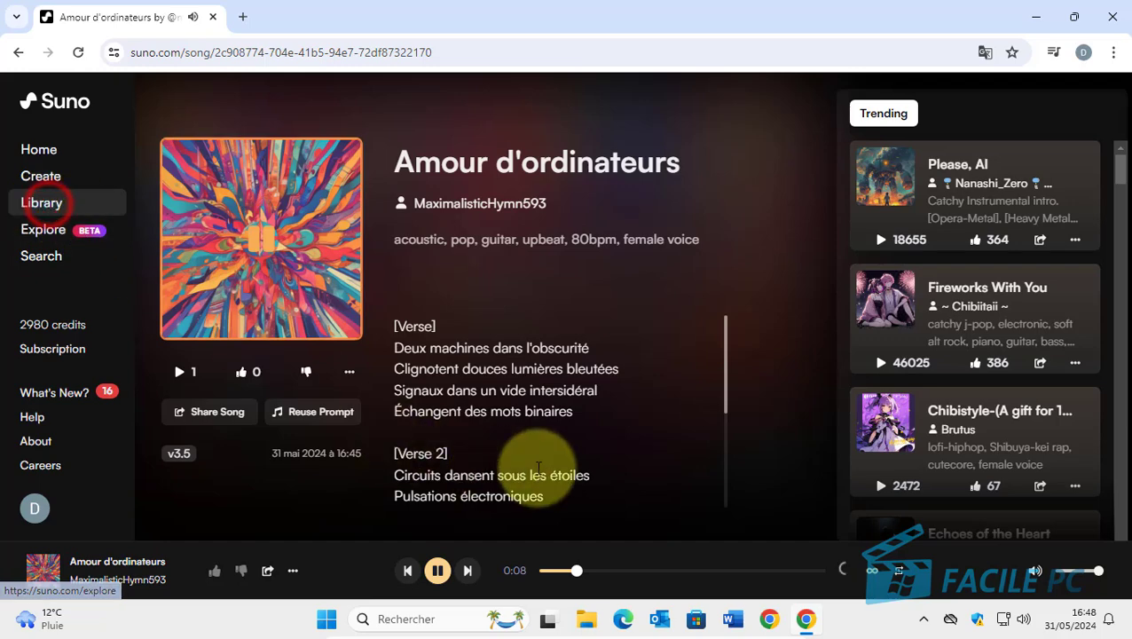
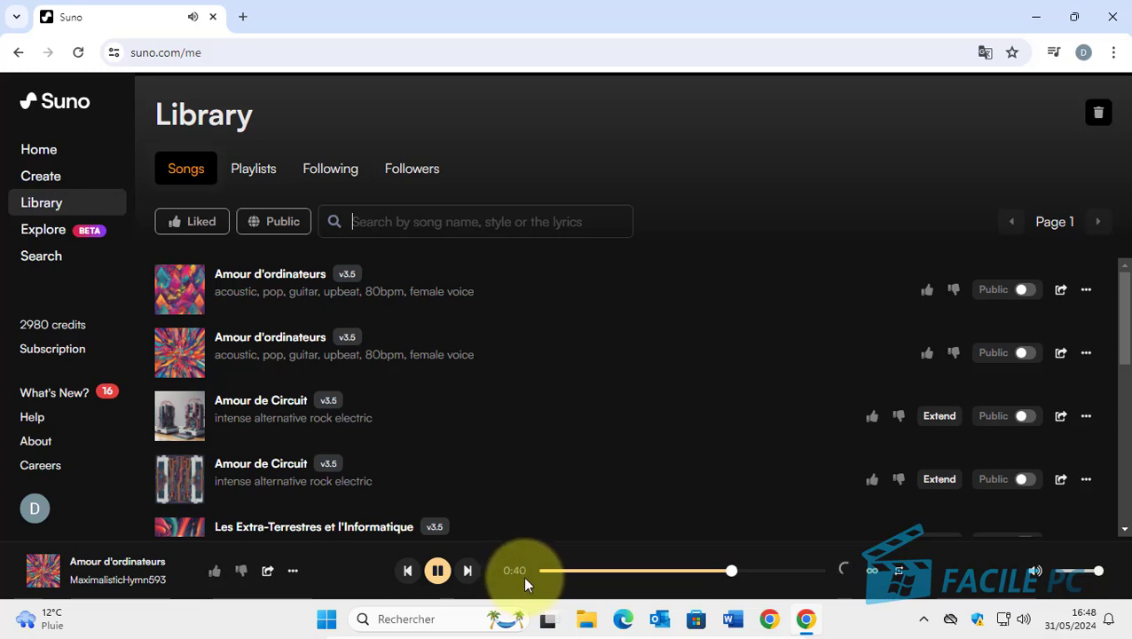
{"action": "left_click", "coordinate": [438, 572]}
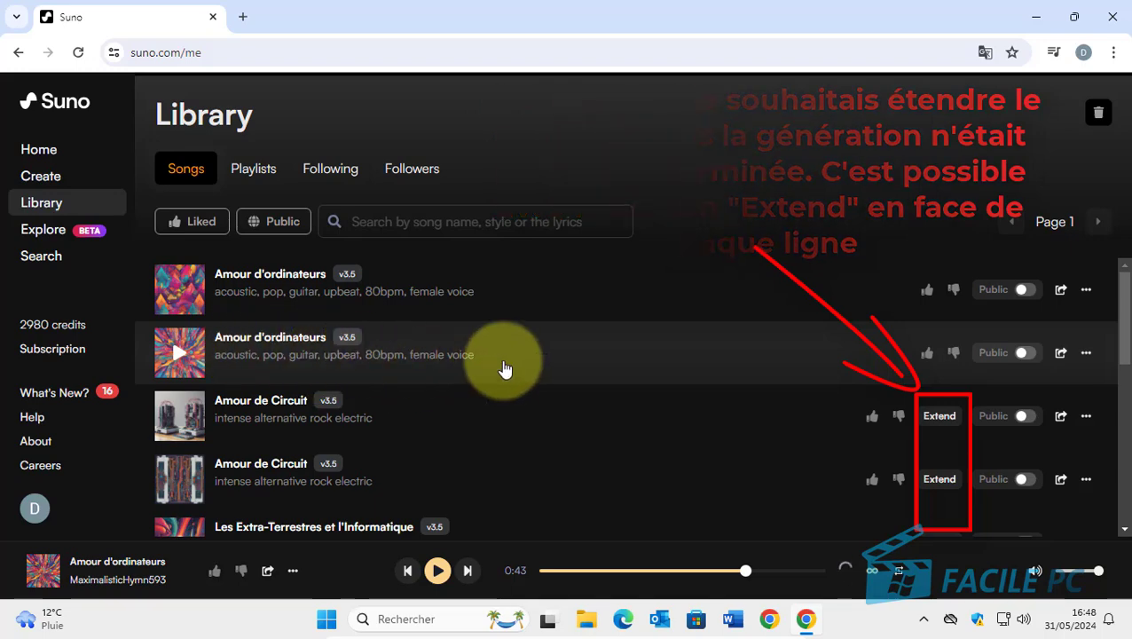
{"action": "left_click", "coordinate": [1087, 354]}
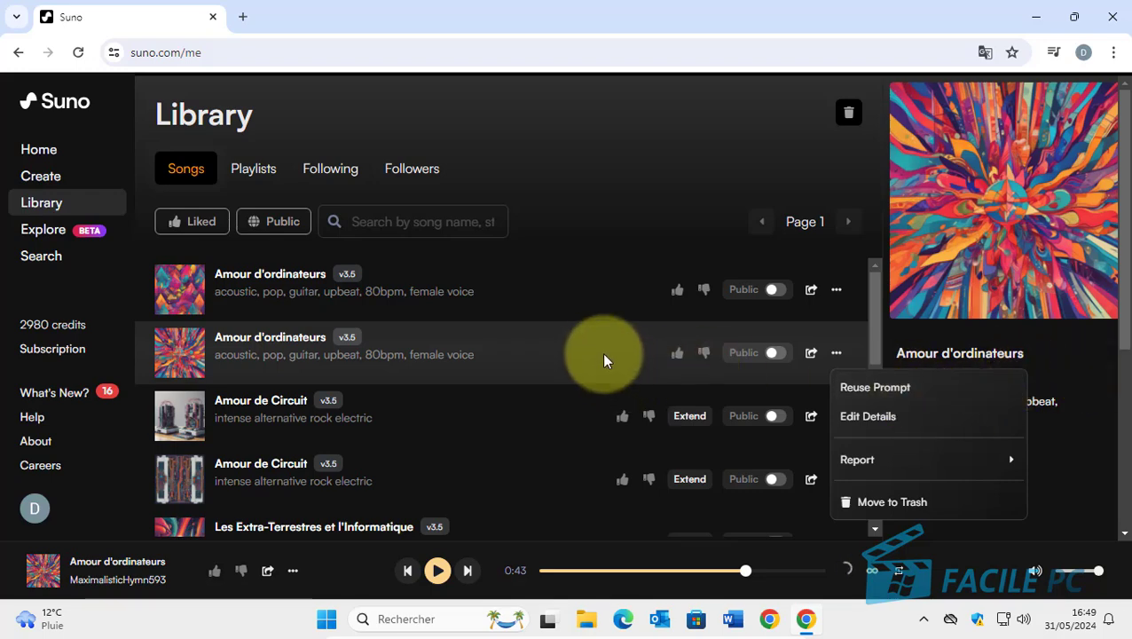
{"action": "left_click", "coordinate": [222, 345]}
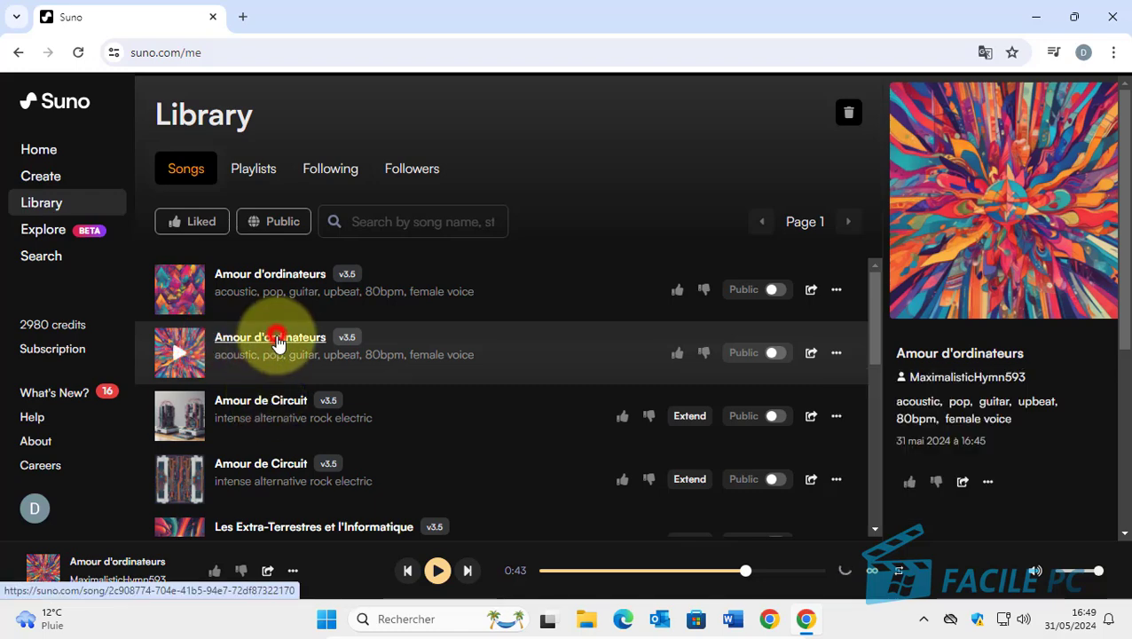
{"action": "left_click", "coordinate": [278, 342]}
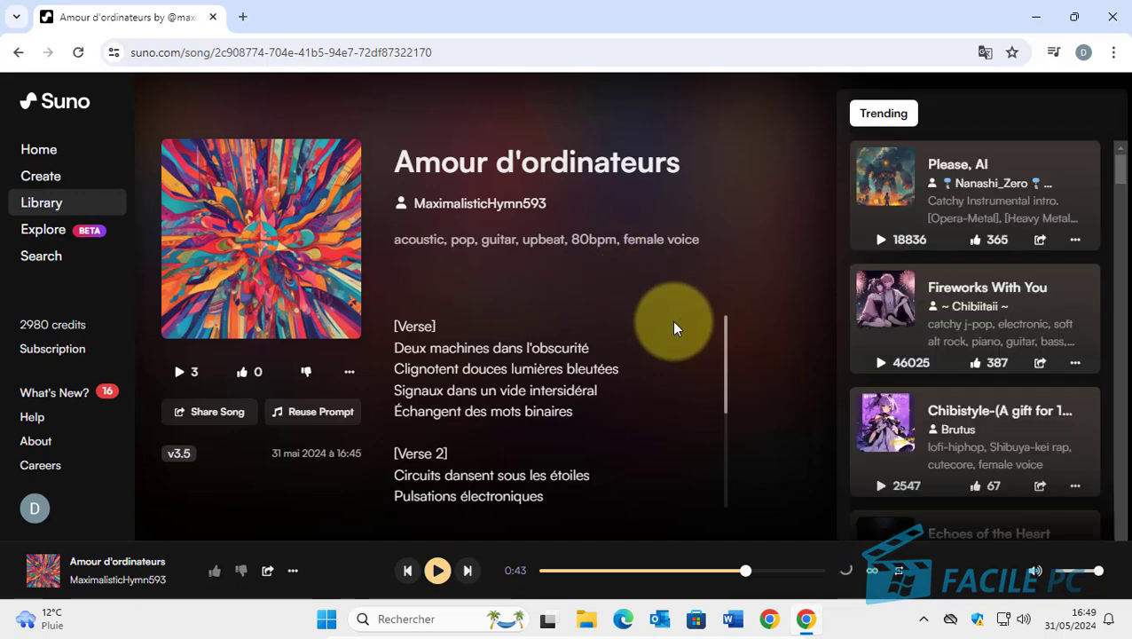
Return to the song creation page and start extending the upper "Amour d'ordinateurs" version in the song list
{"action": "scroll", "coordinate": [594, 429], "scroll_direction": "down", "scroll_amount": 3}
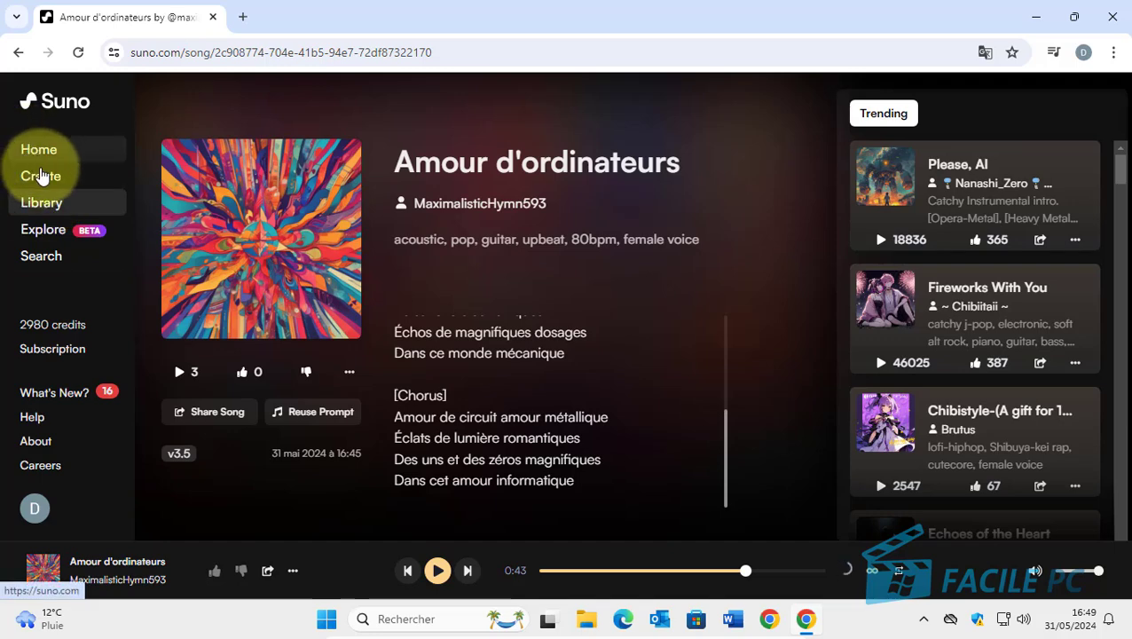
{"action": "left_click", "coordinate": [46, 177]}
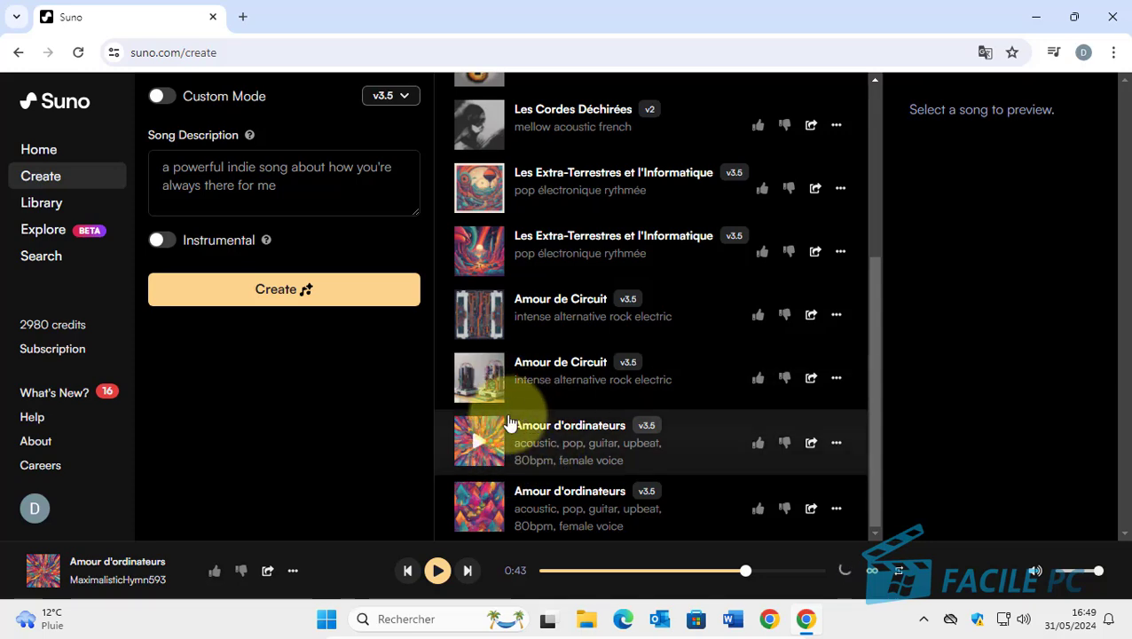
{"action": "left_click", "coordinate": [837, 444]}
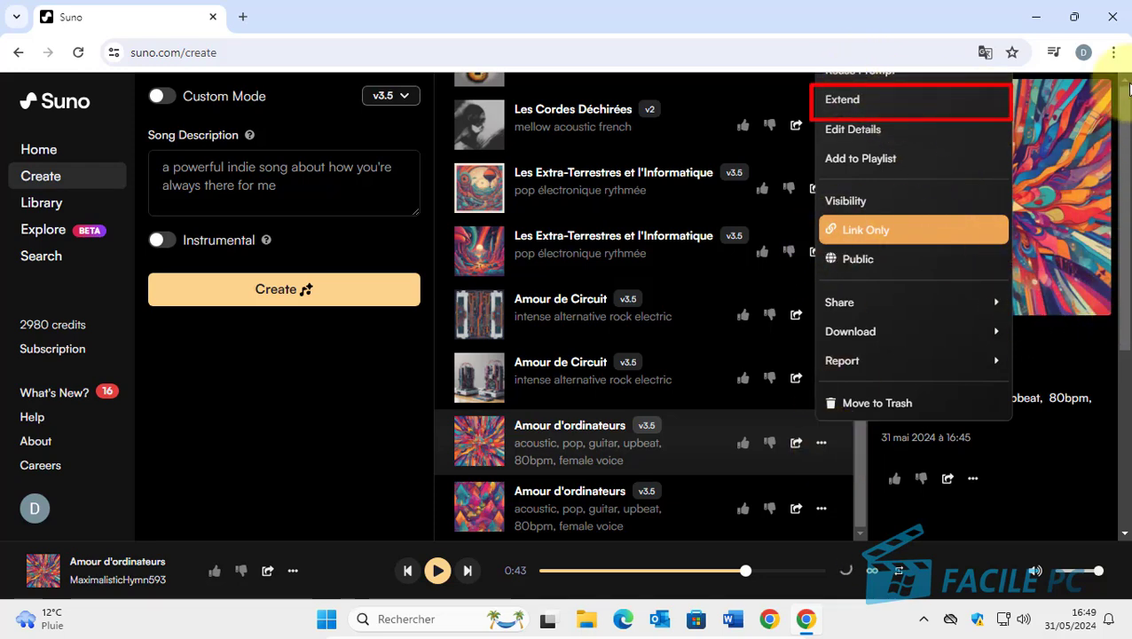
{"action": "left_click", "coordinate": [855, 100]}
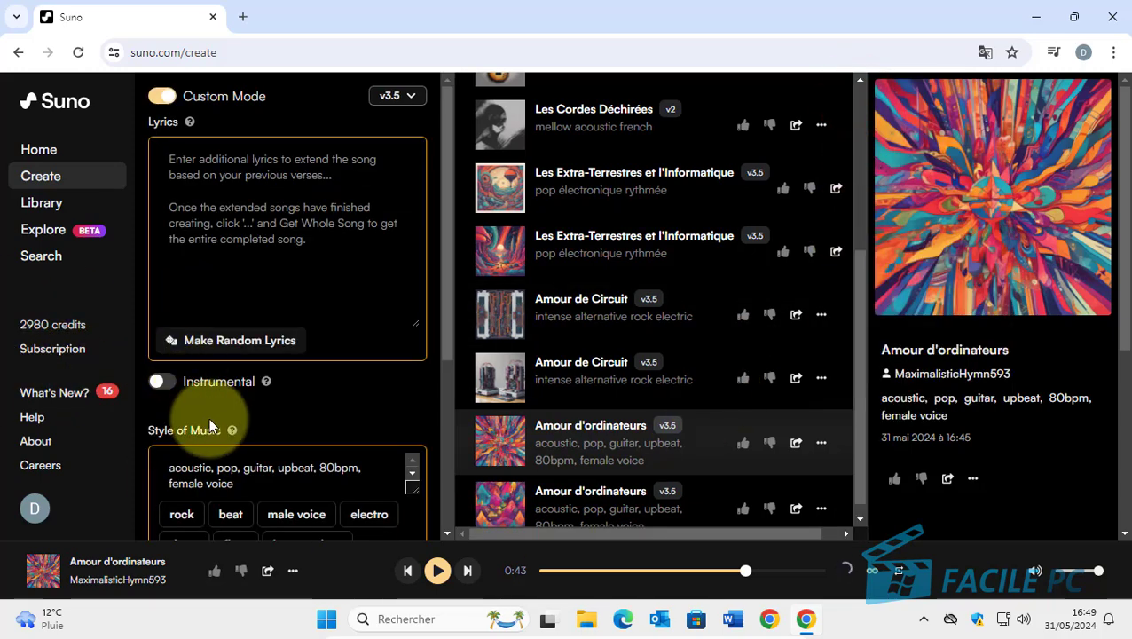
Begin the additional lyrics with the lines "Ces mots magiques bien que binaires" and "Ont tout ce qu'il faut pour me plaire"
{"action": "left_click", "coordinate": [223, 160]}
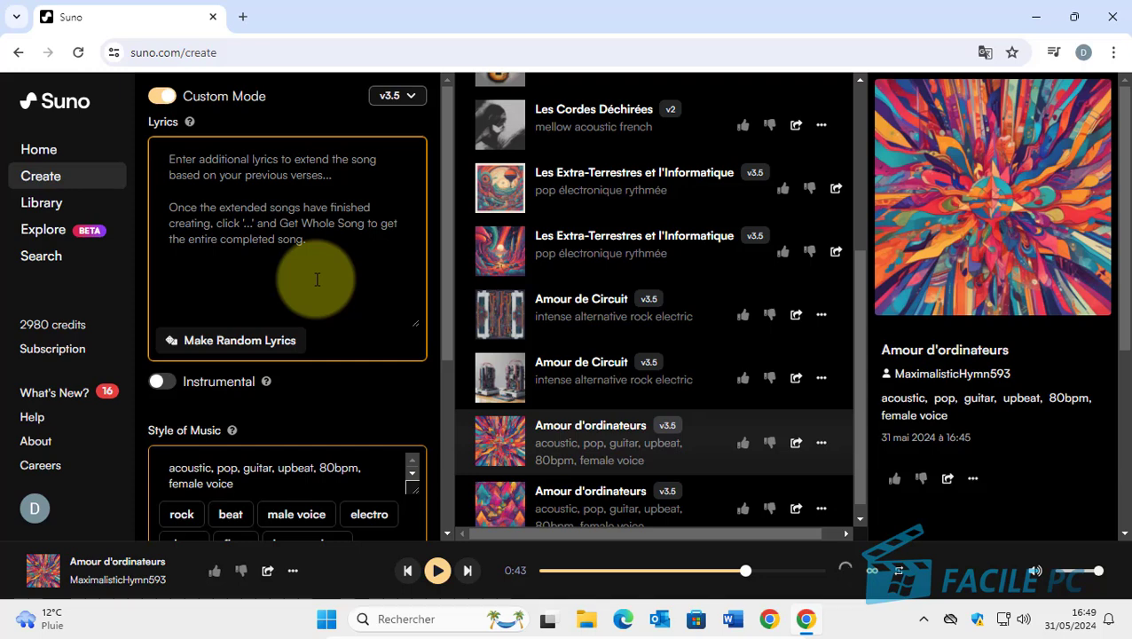
{"action": "type", "text": "Ces"}
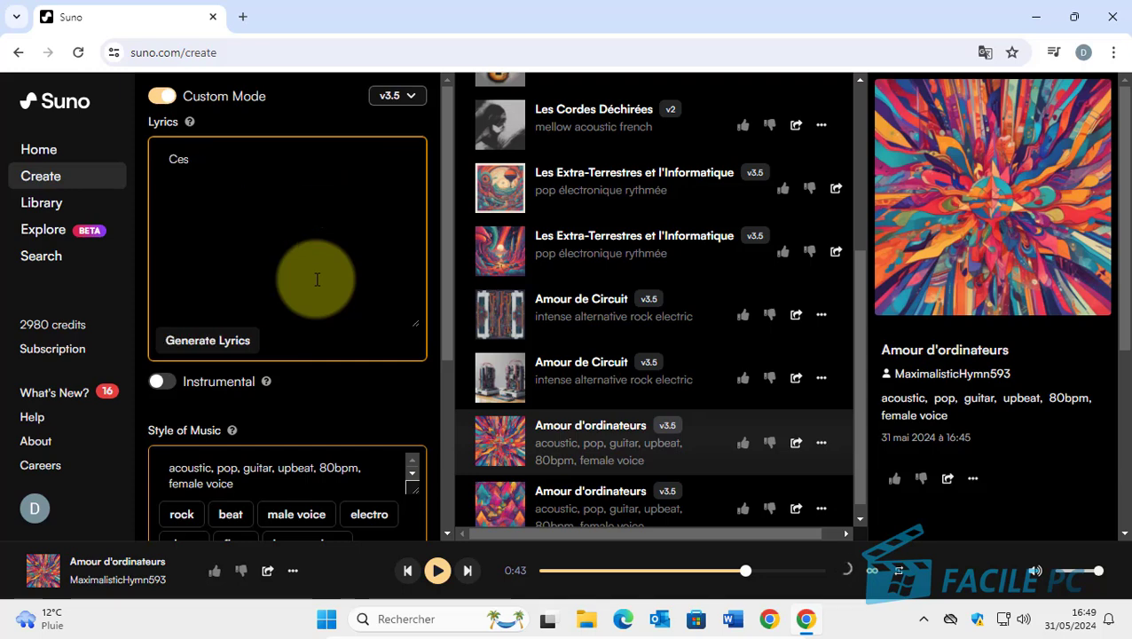
{"action": "type", "text": " m mots magiques"}
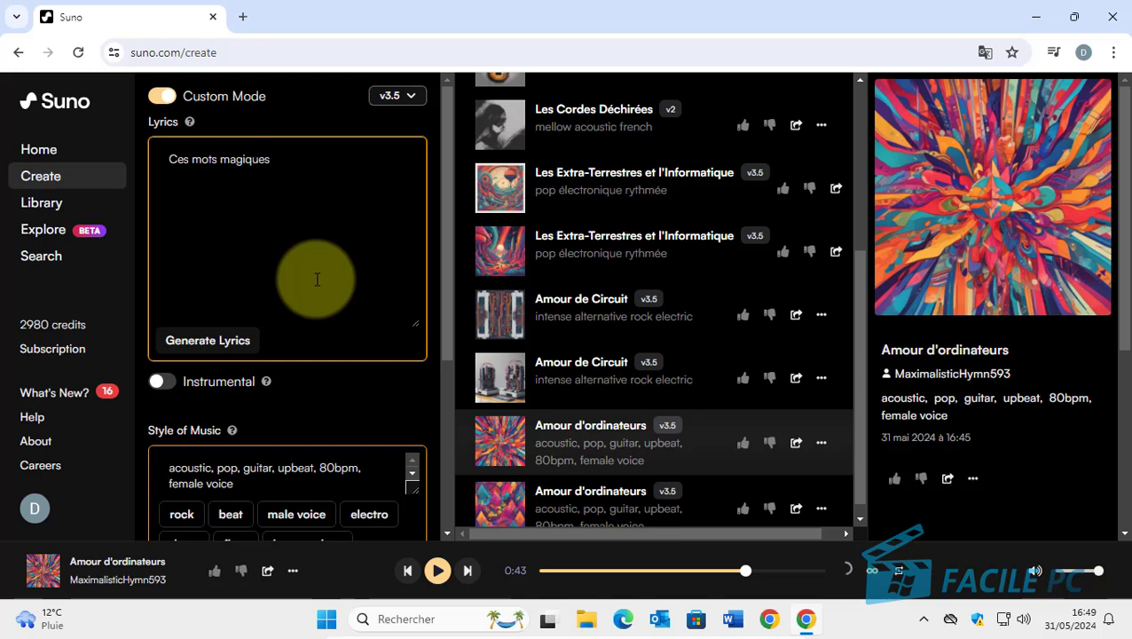
{"action": "type", "text": " bien que binaires"}
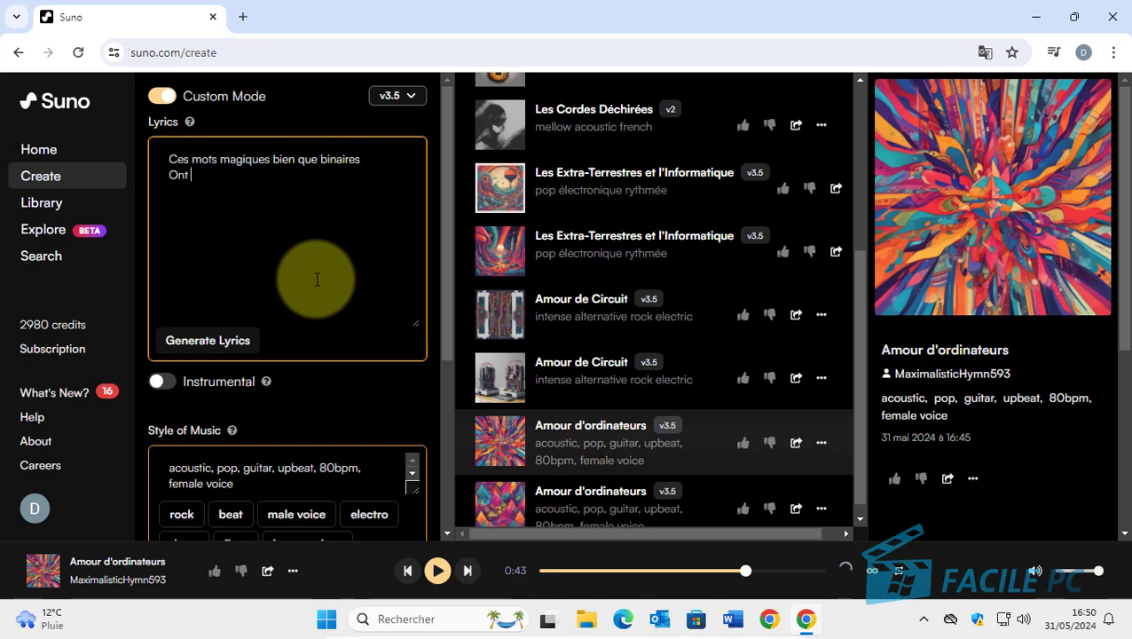
{"action": "type", "text": "tout ce qu'il faut "}
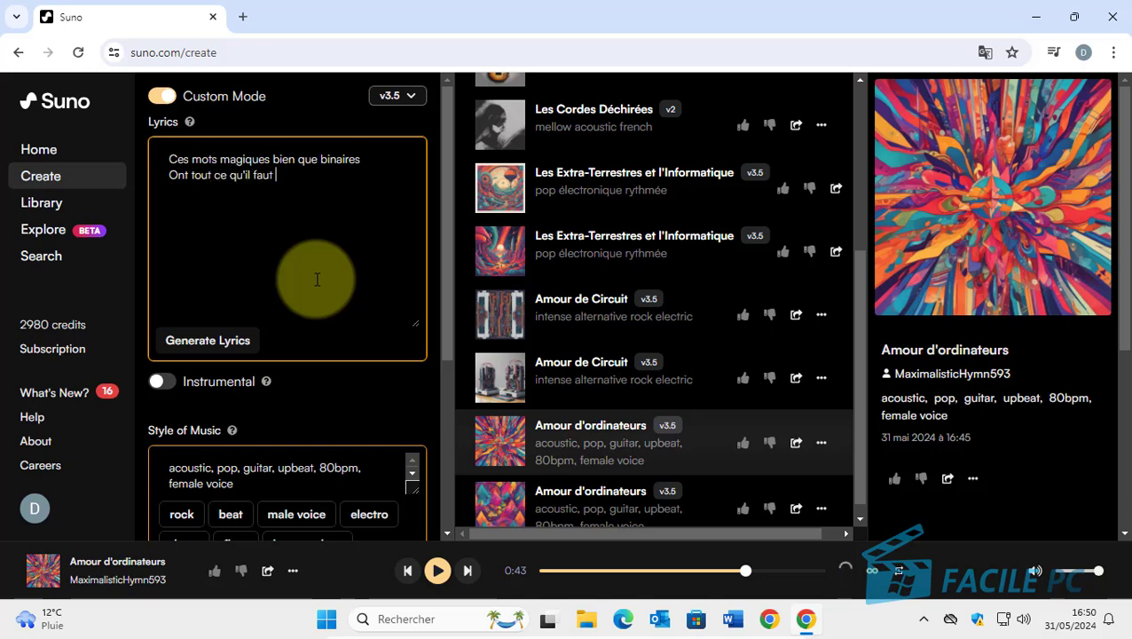
{"action": "type", "text": "pour me plaire"}
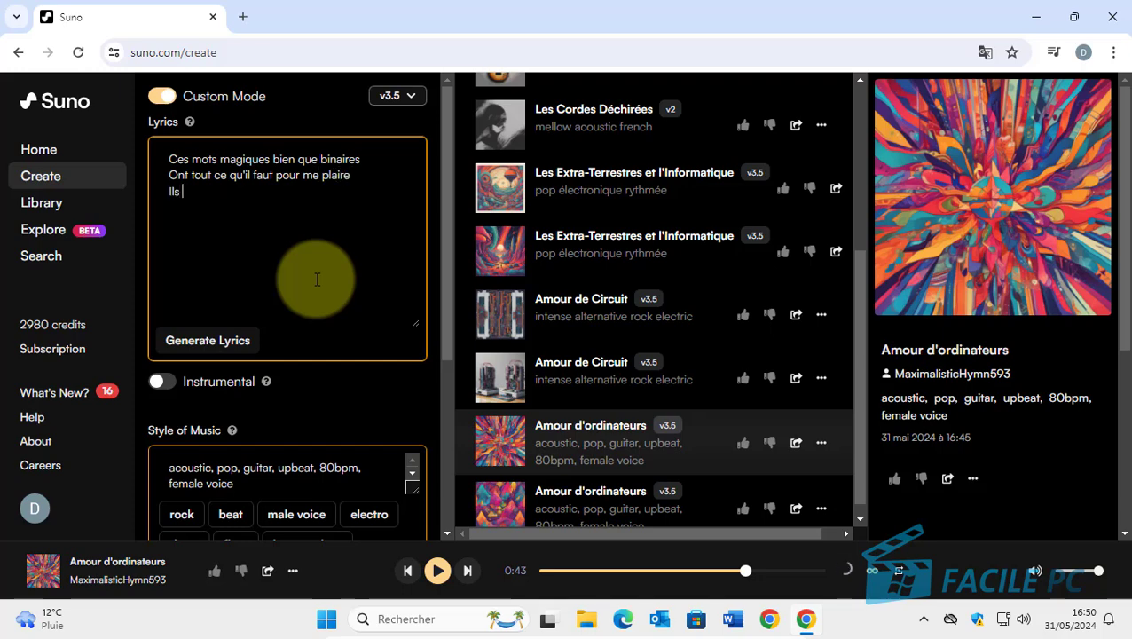
Complete the verse with the lines "Ils ont en eux cette rythmique" and "Celle de nos coeurs électroniques"
{"action": "type", "text": "ont en eux cetteryth"}
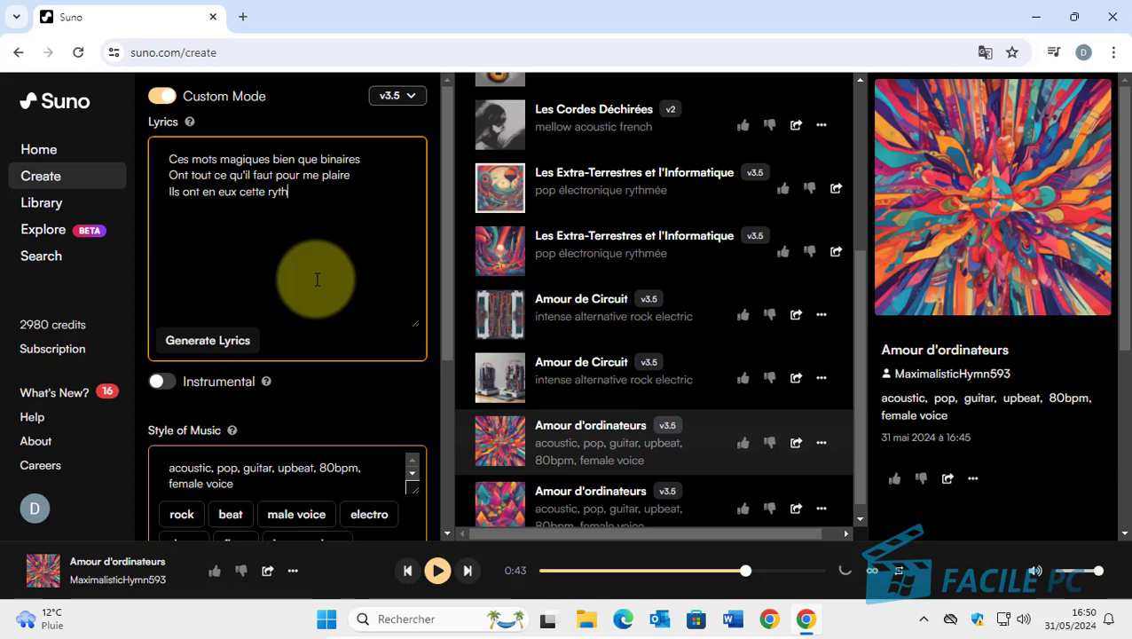
{"action": "type", "text": "mique"}
{"action": "key", "text": "Return"}
{"action": "type", "text": "Celle de nos c"}
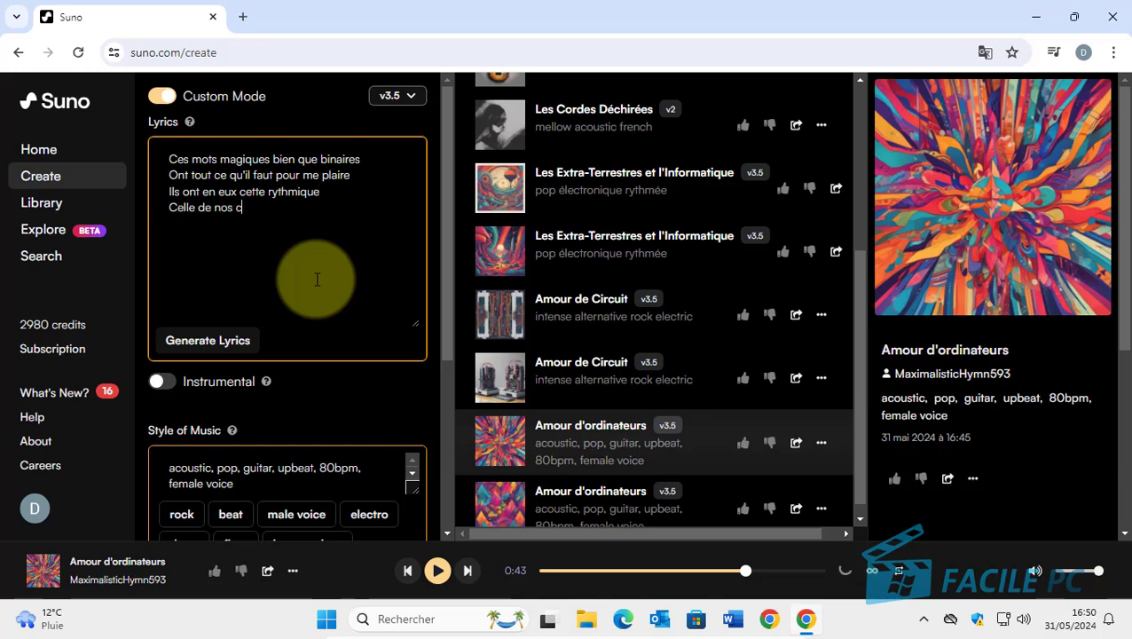
{"action": "type", "text": "oeurs e"}
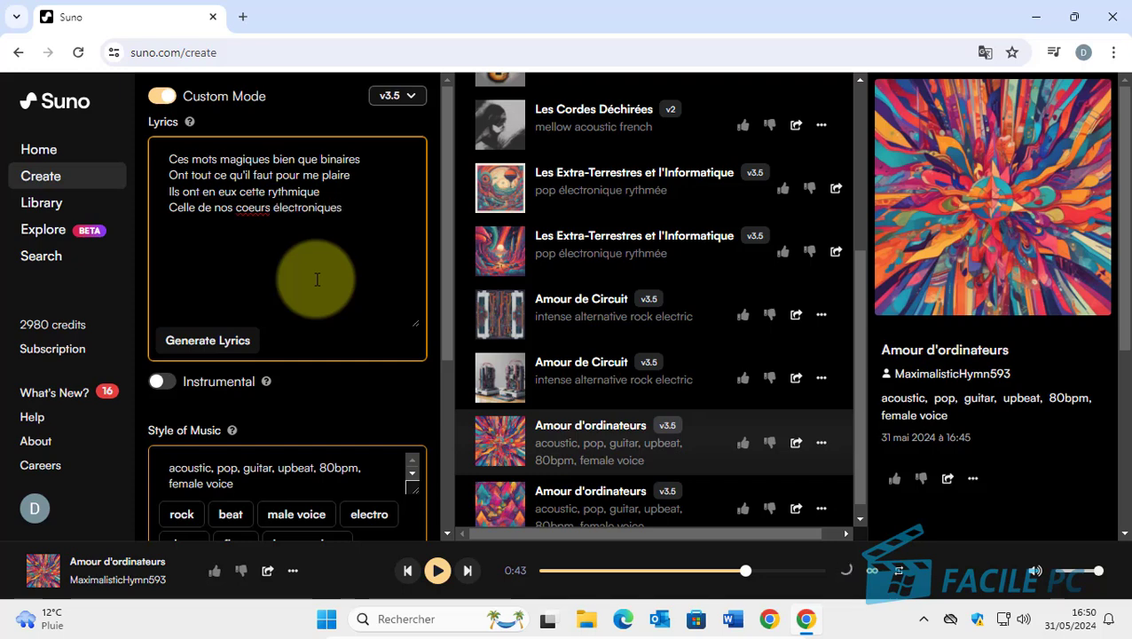
Insert the tag "[verse 3]" on its own line above the new verse
{"action": "key", "text": "Up"}
{"action": "key", "text": "Return"}
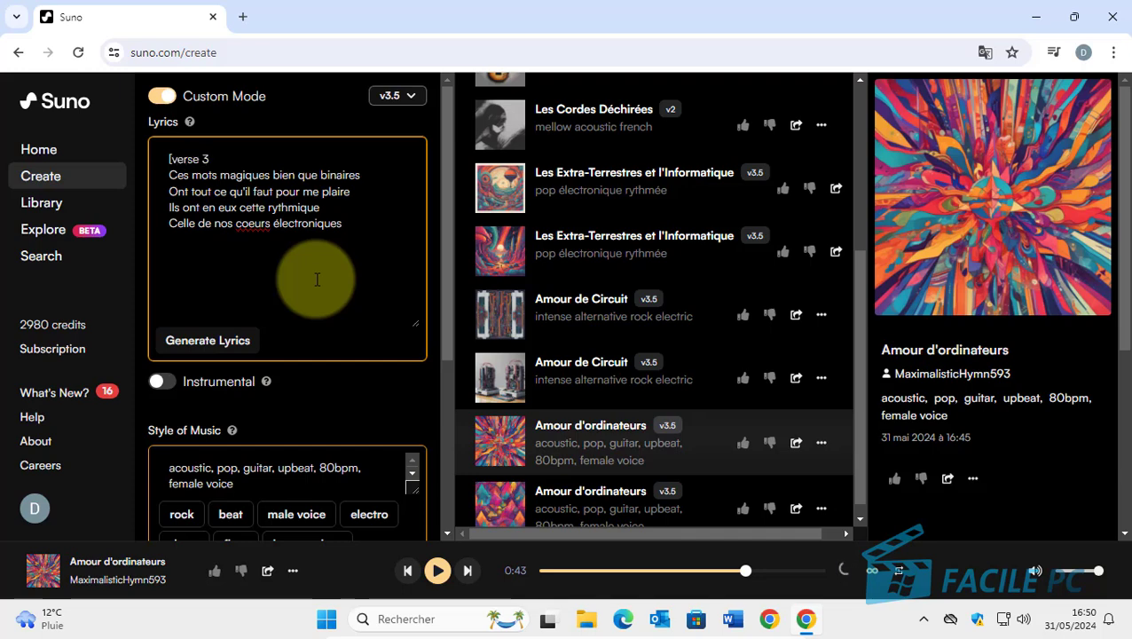
{"action": "left_click", "coordinate": [317, 280]}
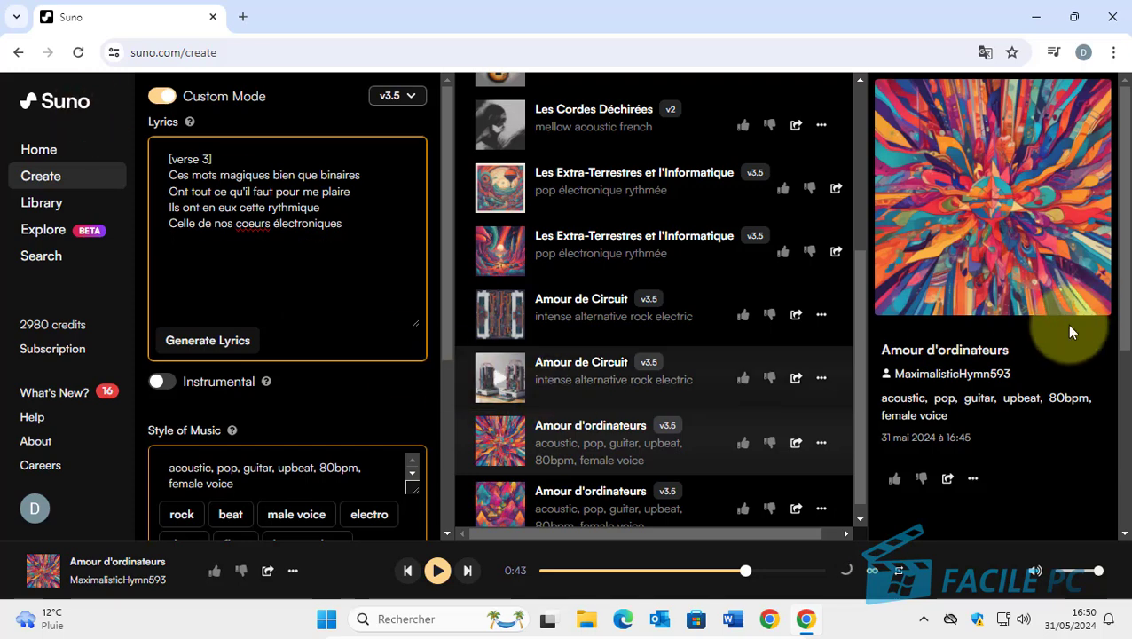
Open suno.wiki in a new browser tab and go to its Verse and Chorus metatag guide
{"action": "left_click", "coordinate": [243, 18]}
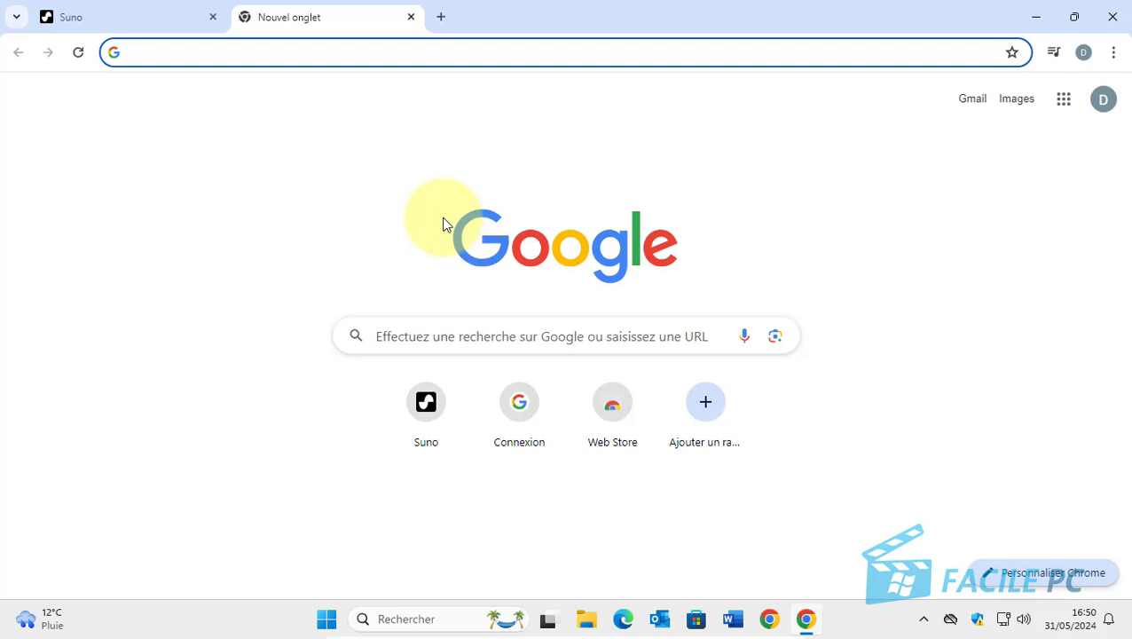
{"action": "type", "text": "suno."}
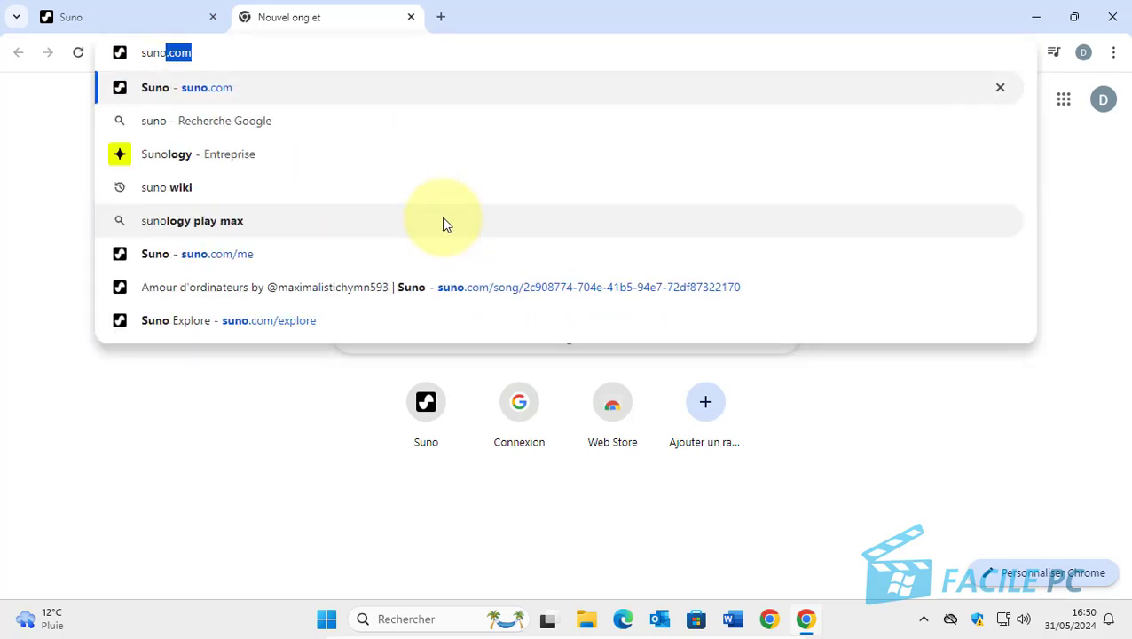
{"action": "type", "text": "wiki"}
{"action": "key", "text": "Return"}
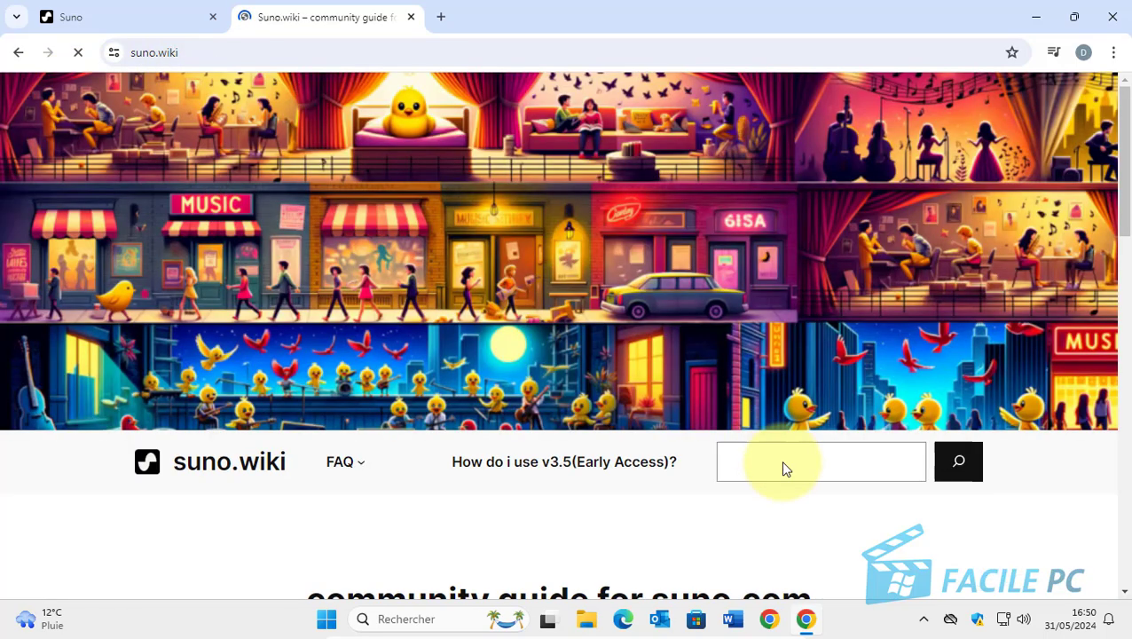
{"action": "scroll", "coordinate": [776, 391], "scroll_direction": "down", "scroll_amount": 5}
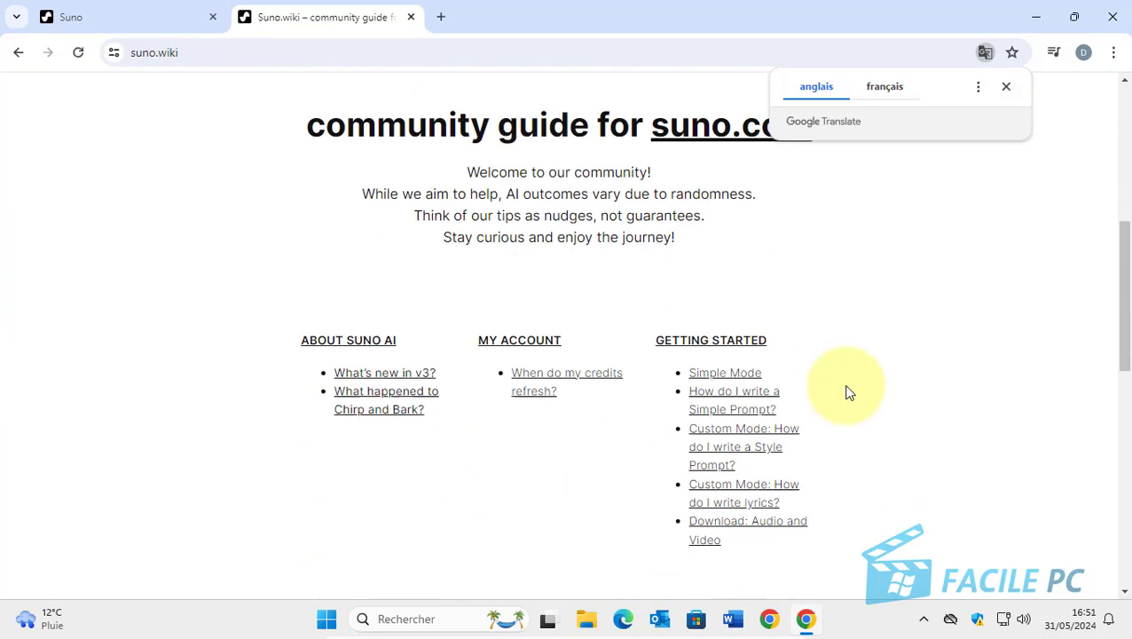
{"action": "scroll", "coordinate": [847, 391], "scroll_direction": "down", "scroll_amount": 3}
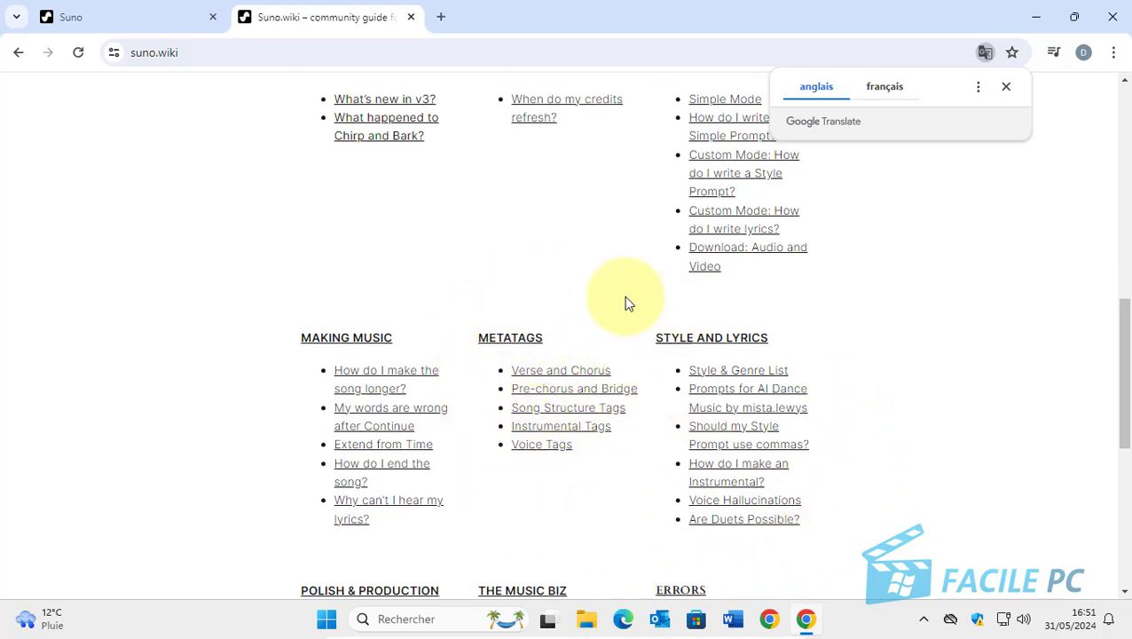
{"action": "left_click", "coordinate": [536, 371]}
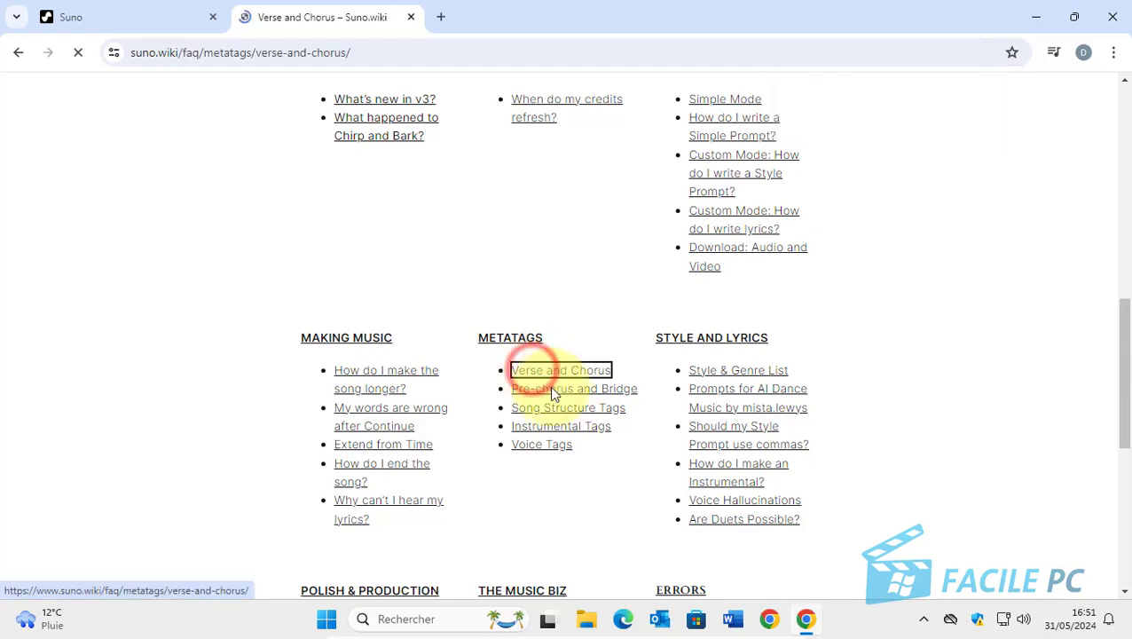
Examine the guide's verse and chorus tags, their mood and genre variants, and the notes on how strongly metatags influence a song
{"action": "scroll", "coordinate": [555, 394], "scroll_direction": "down", "scroll_amount": 4}
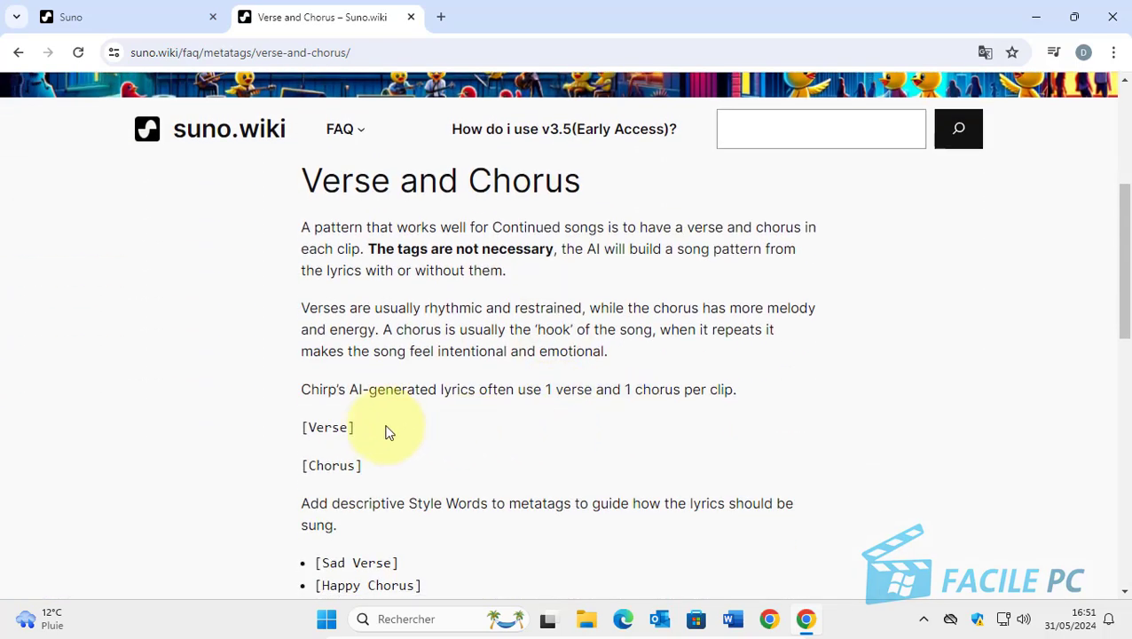
{"action": "triple_click", "coordinate": [361, 435]}
{"action": "scroll", "coordinate": [350, 435], "scroll_direction": "down", "scroll_amount": 1}
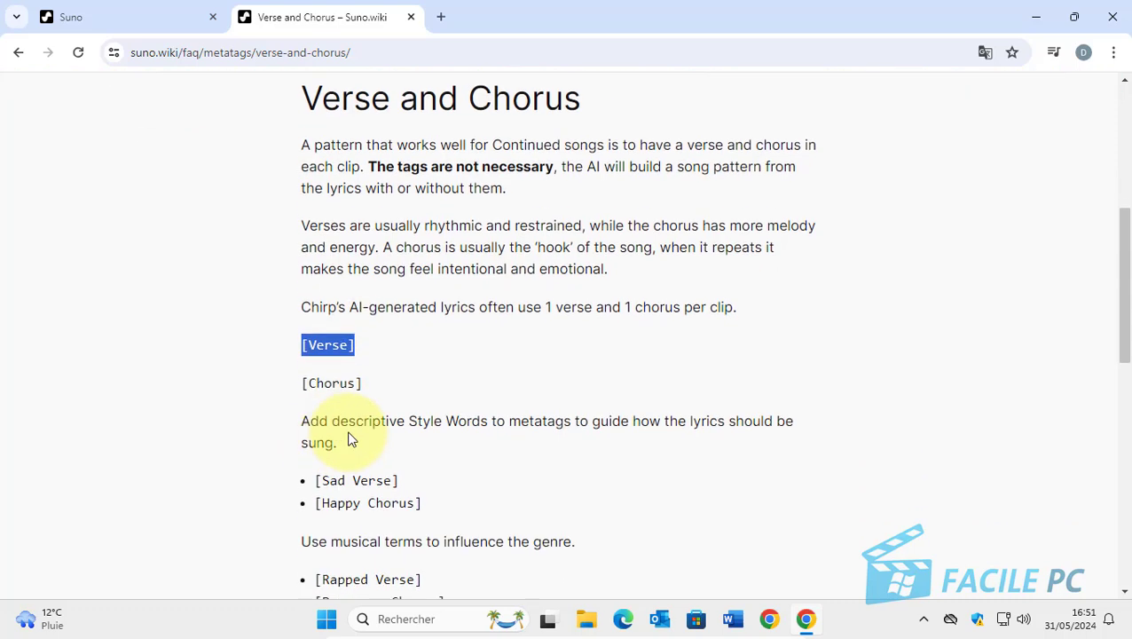
{"action": "triple_click", "coordinate": [364, 382]}
{"action": "scroll", "coordinate": [382, 425], "scroll_direction": "down", "scroll_amount": 1}
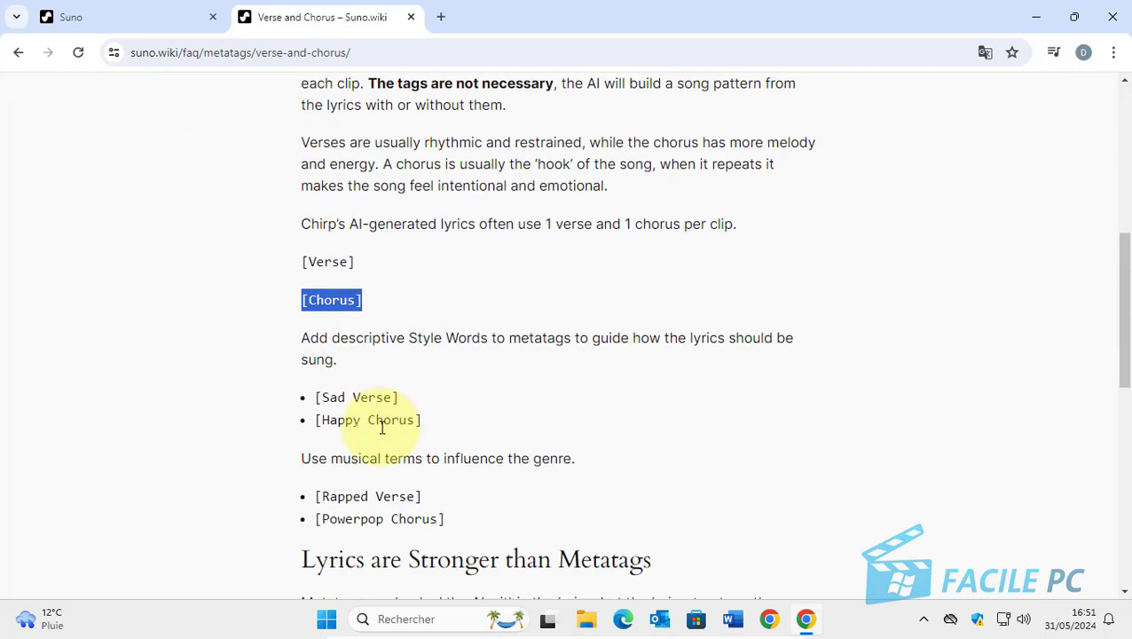
{"action": "left_click", "coordinate": [327, 396]}
{"action": "left_click", "coordinate": [333, 417]}
{"action": "scroll", "coordinate": [455, 448], "scroll_direction": "down", "scroll_amount": 2}
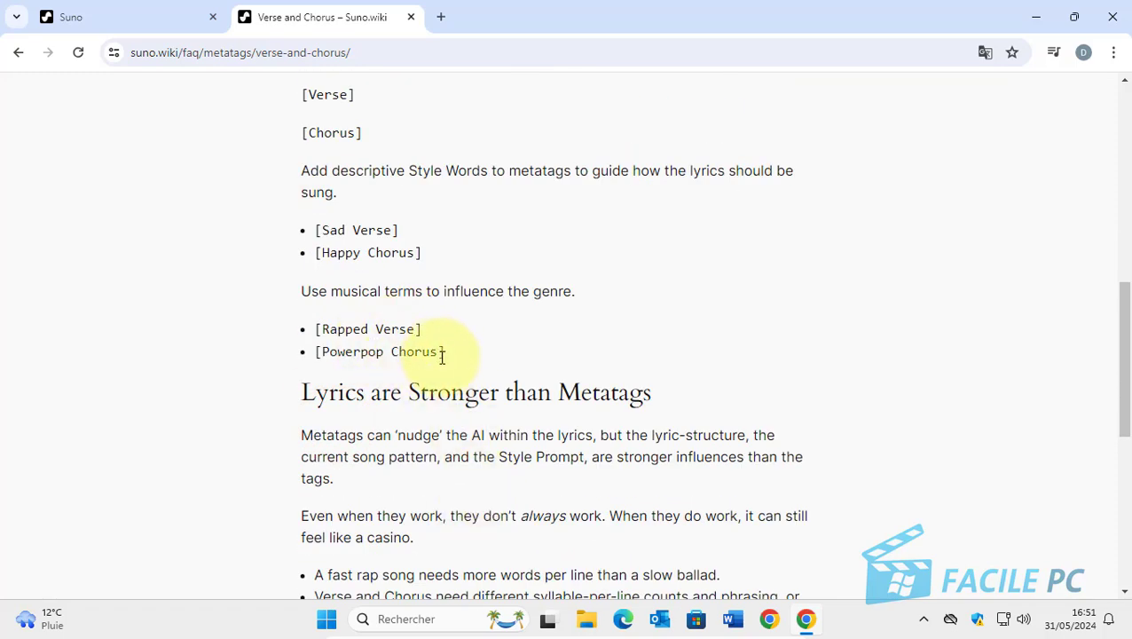
{"action": "scroll", "coordinate": [442, 354], "scroll_direction": "down", "scroll_amount": 2}
{"action": "scroll", "coordinate": [621, 457], "scroll_direction": "down", "scroll_amount": 1}
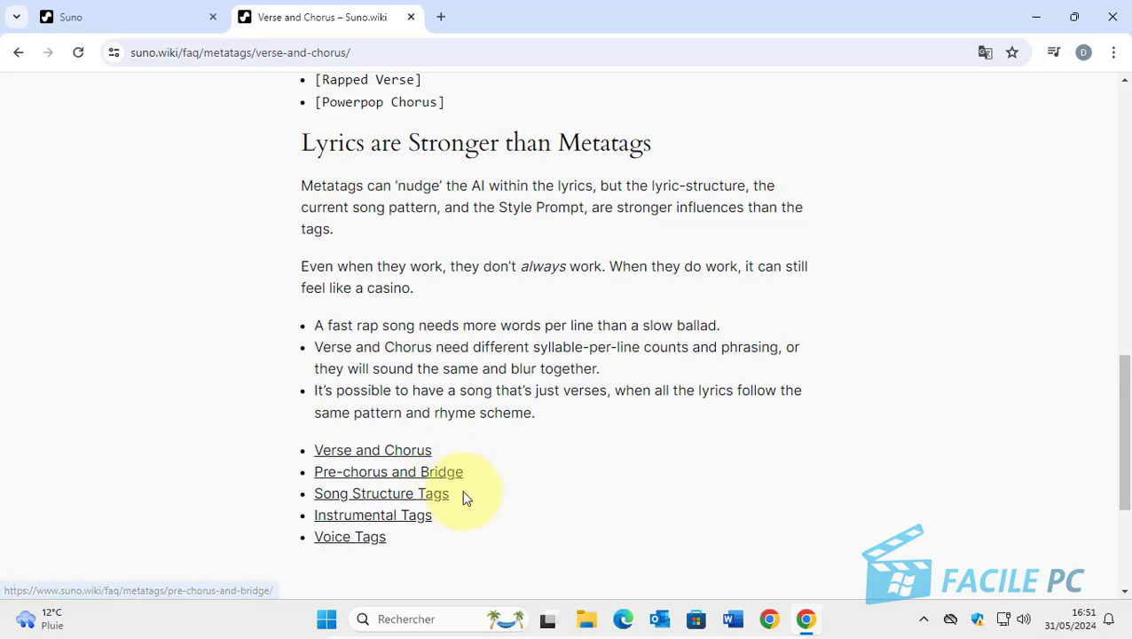
Open the Song Structure Tags guide and review its intro, hook, break, interlude, outro and end tags
{"action": "left_click", "coordinate": [374, 497]}
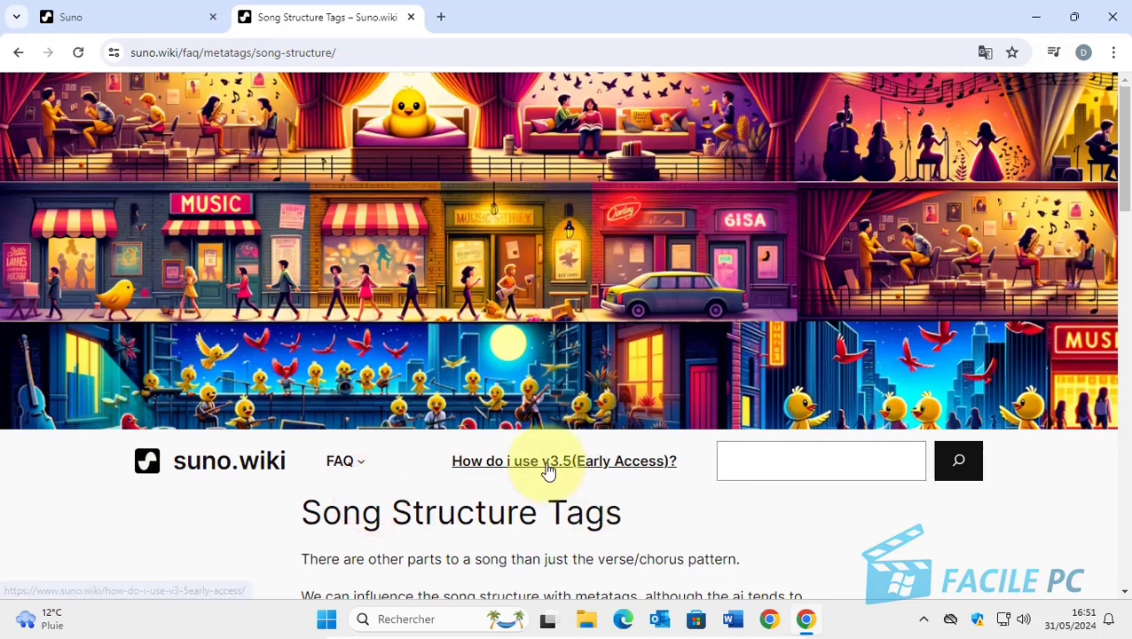
{"action": "scroll", "coordinate": [546, 470], "scroll_direction": "down", "scroll_amount": 4}
{"action": "scroll", "coordinate": [547, 470], "scroll_direction": "down", "scroll_amount": 1}
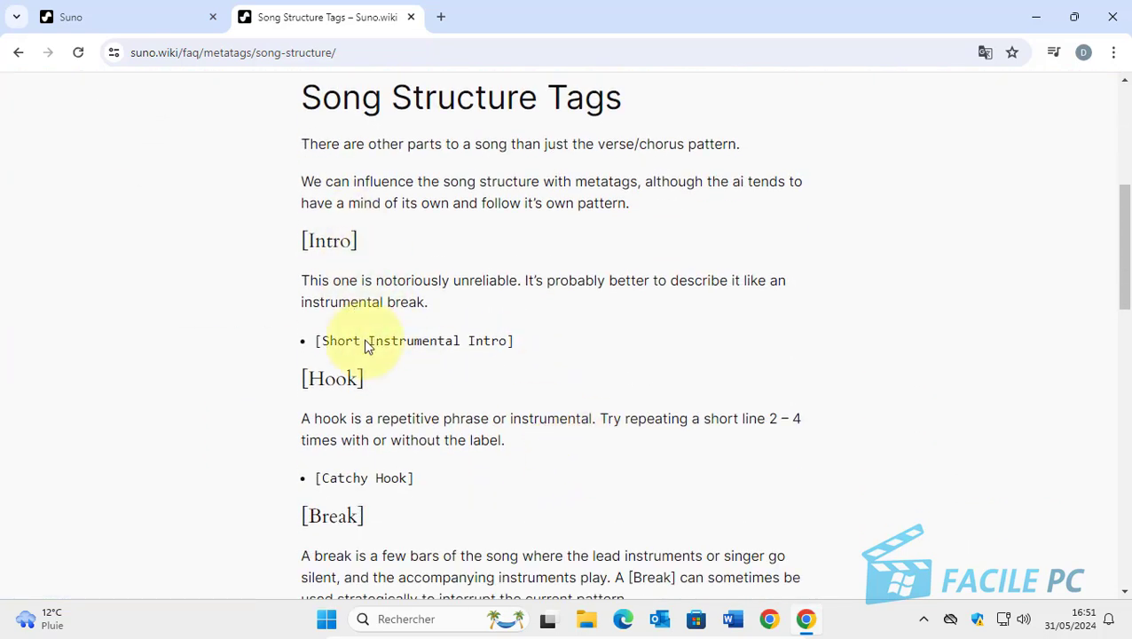
{"action": "scroll", "coordinate": [361, 450], "scroll_direction": "down", "scroll_amount": 4}
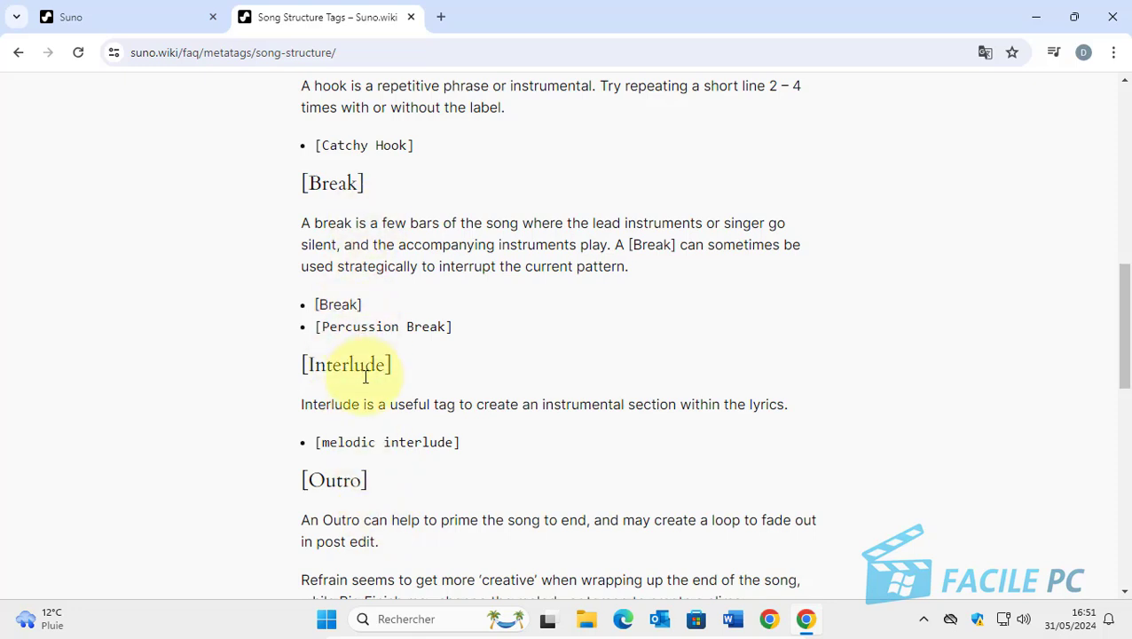
{"action": "scroll", "coordinate": [409, 473], "scroll_direction": "down", "scroll_amount": 3}
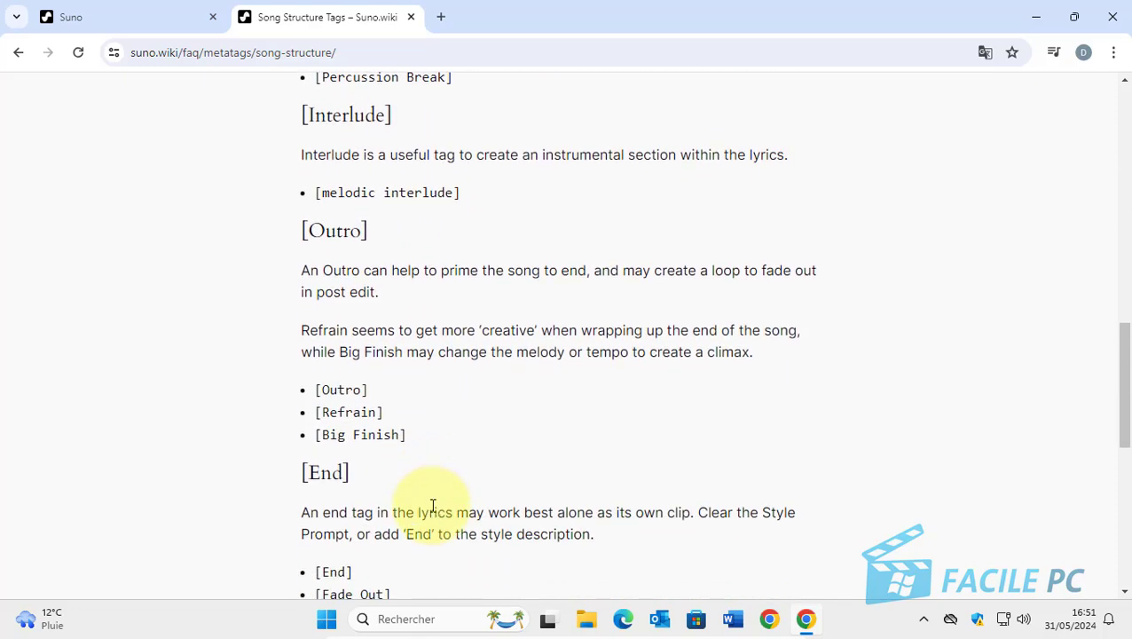
{"action": "scroll", "coordinate": [433, 506], "scroll_direction": "up", "scroll_amount": 1}
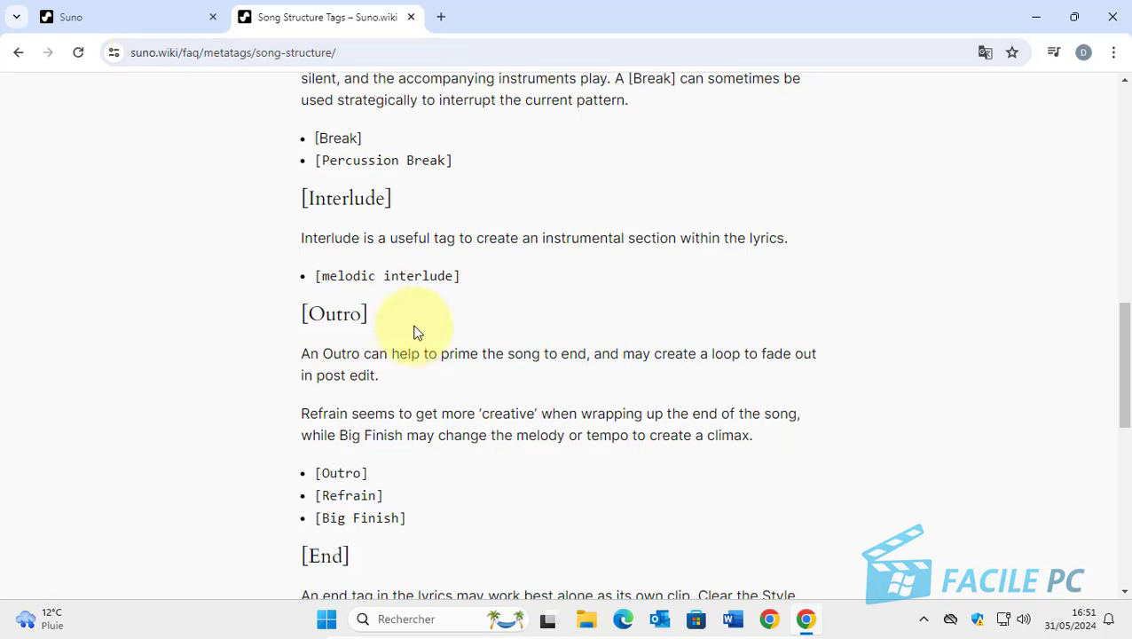
{"action": "scroll", "coordinate": [417, 328], "scroll_direction": "up", "scroll_amount": 2}
Back in the Suno lyrics, add the tags "[break]" and "[instrumental interlude]" on separate lines below the verse
{"action": "left_click", "coordinate": [107, 20]}
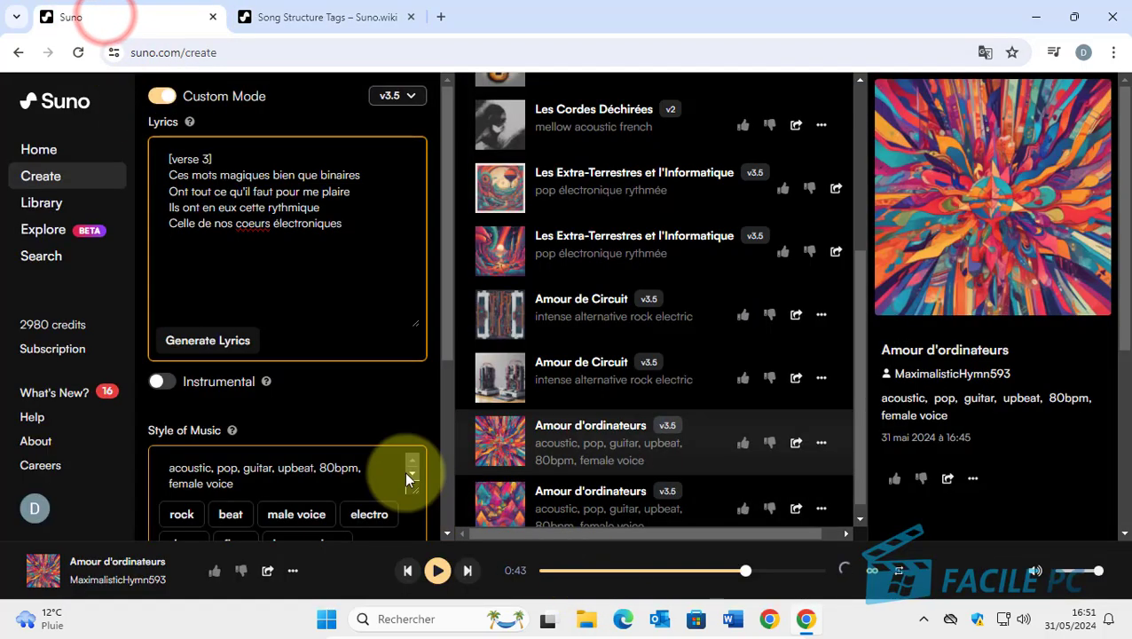
{"action": "left_click", "coordinate": [273, 252]}
{"action": "key", "text": "Return"}
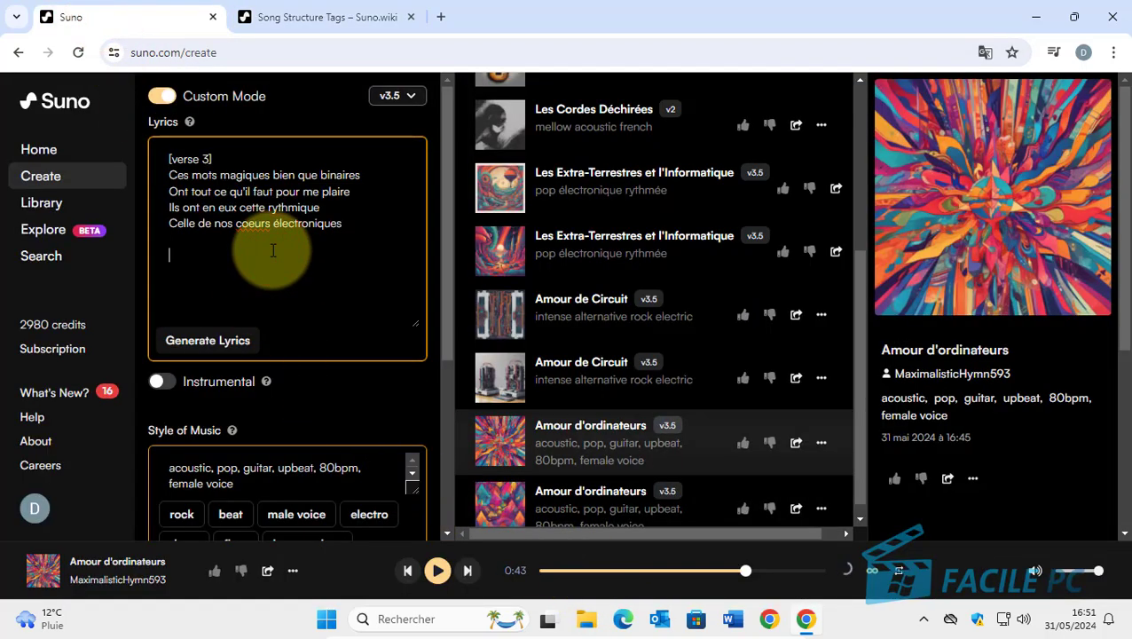
{"action": "type", "text": "[break"}
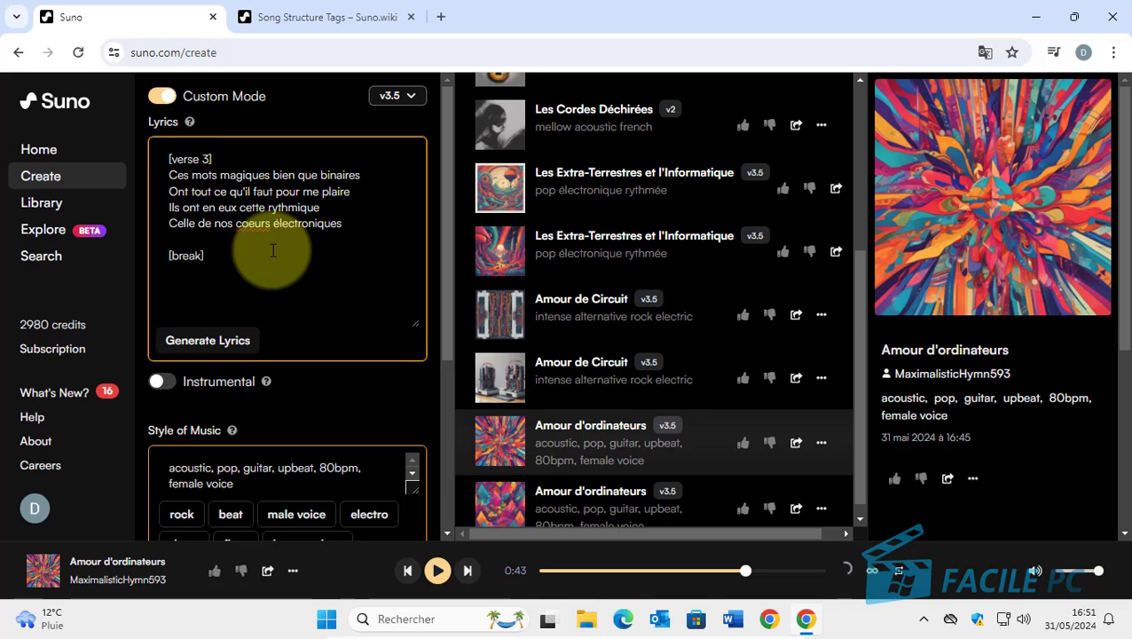
{"action": "key", "text": "Return"}
{"action": "type", "text": "[instrumental interlude"}
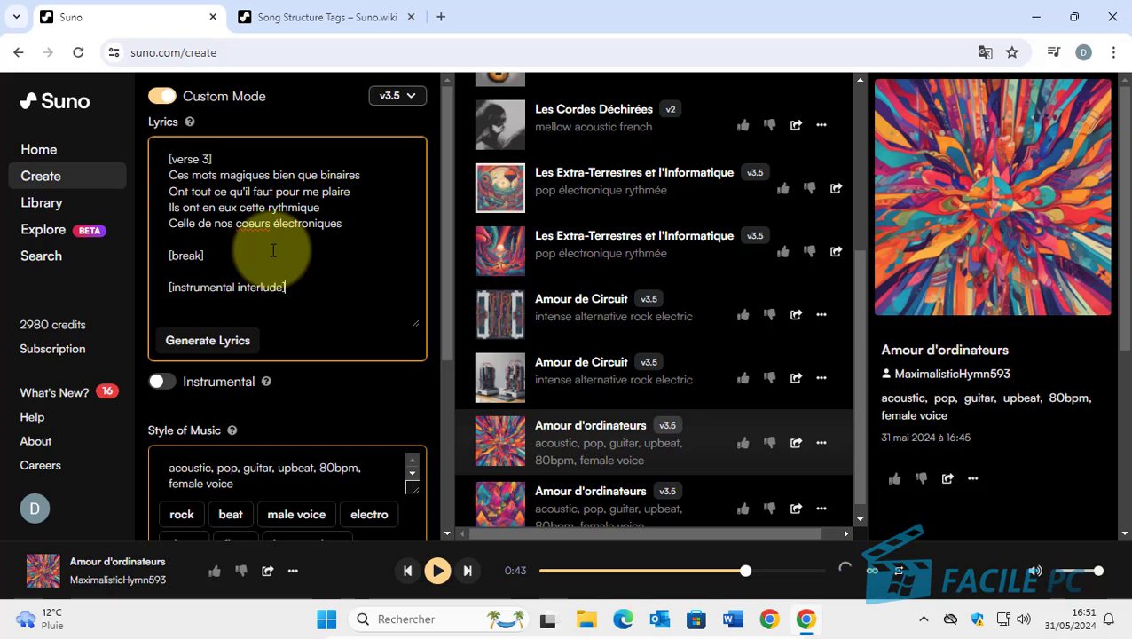
Copy the [Chorus] block from the original song's lyrics, paste it below "[instrumental interlude]", and close the lyrics with an "[end]" tag
{"action": "type", "text": "]"}
{"action": "key", "text": "Return"}
{"action": "key", "text": "Return"}
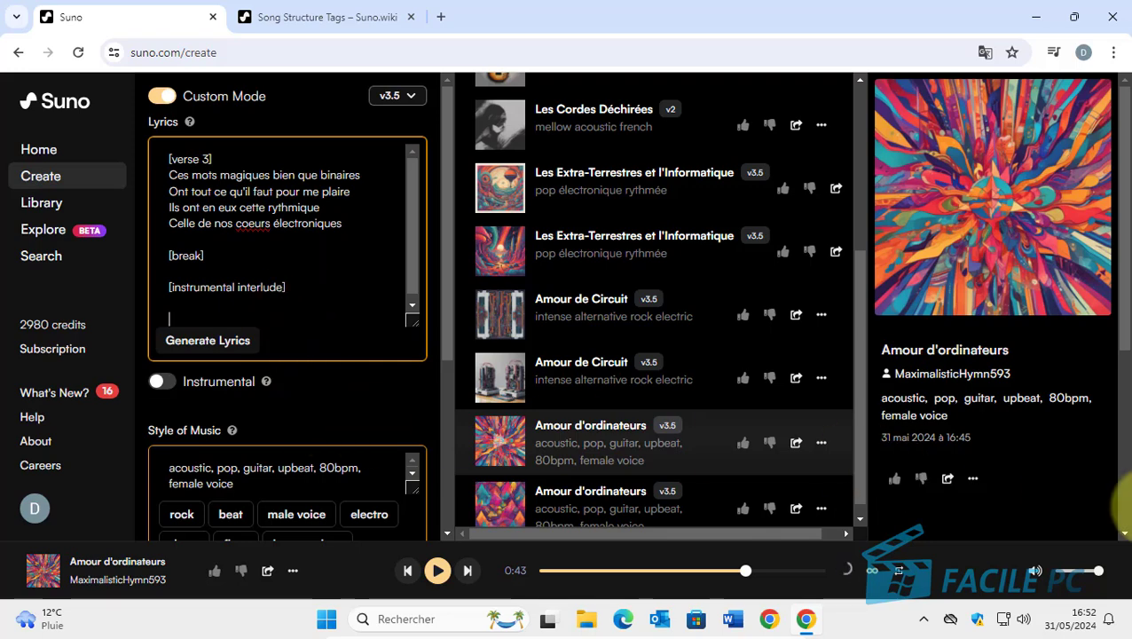
{"action": "scroll", "coordinate": [1011, 446], "scroll_direction": "down", "scroll_amount": 3}
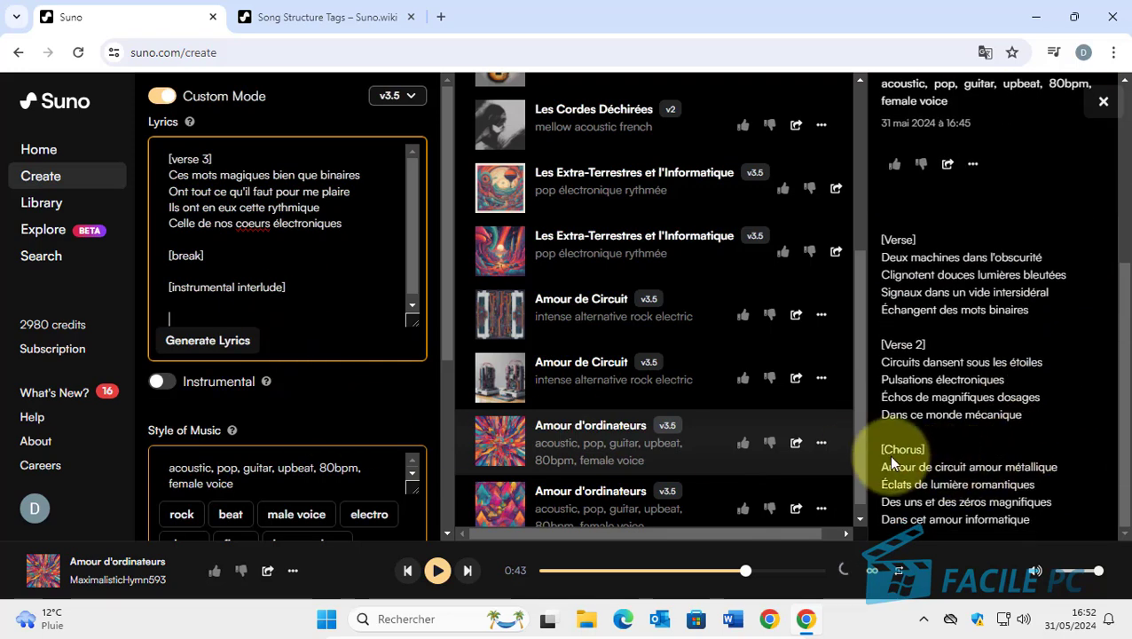
{"action": "left_click_drag", "start_coordinate": [881, 449], "coordinate": [1046, 526]}
{"action": "key", "text": "ctrl+c"}
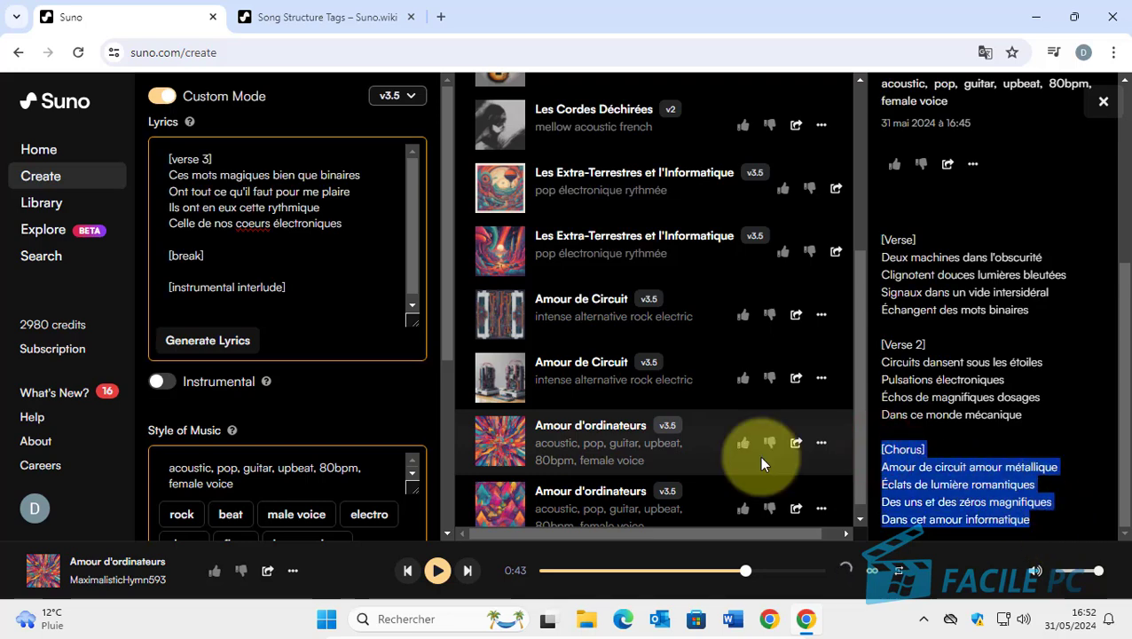
{"action": "left_click", "coordinate": [215, 304]}
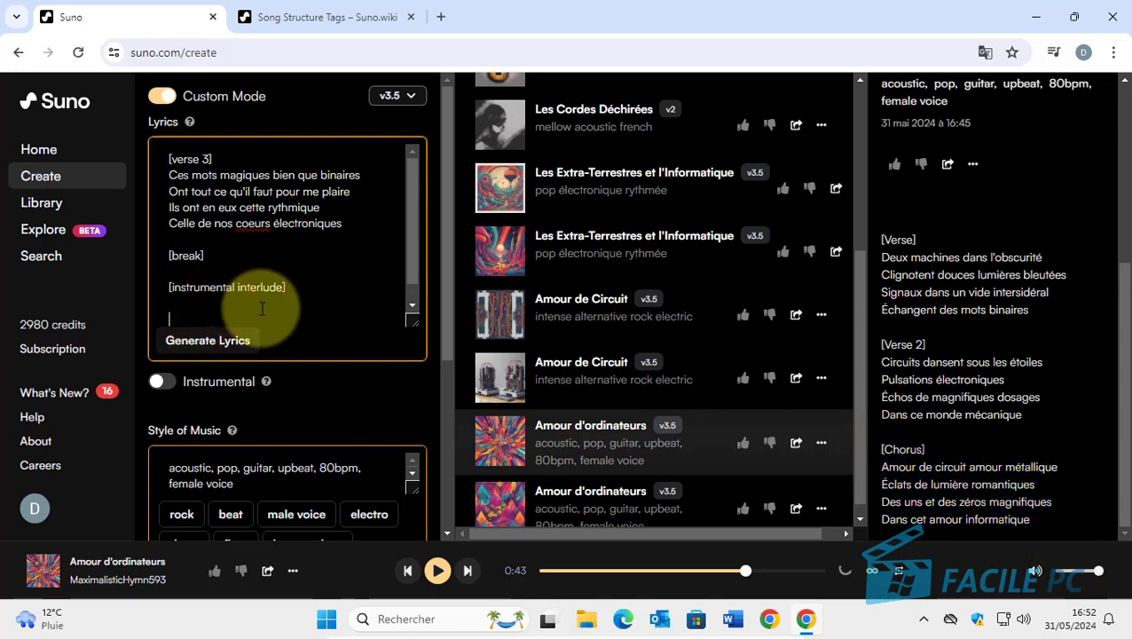
{"action": "key", "text": "ctrl+v"}
{"action": "key", "text": "Return"}
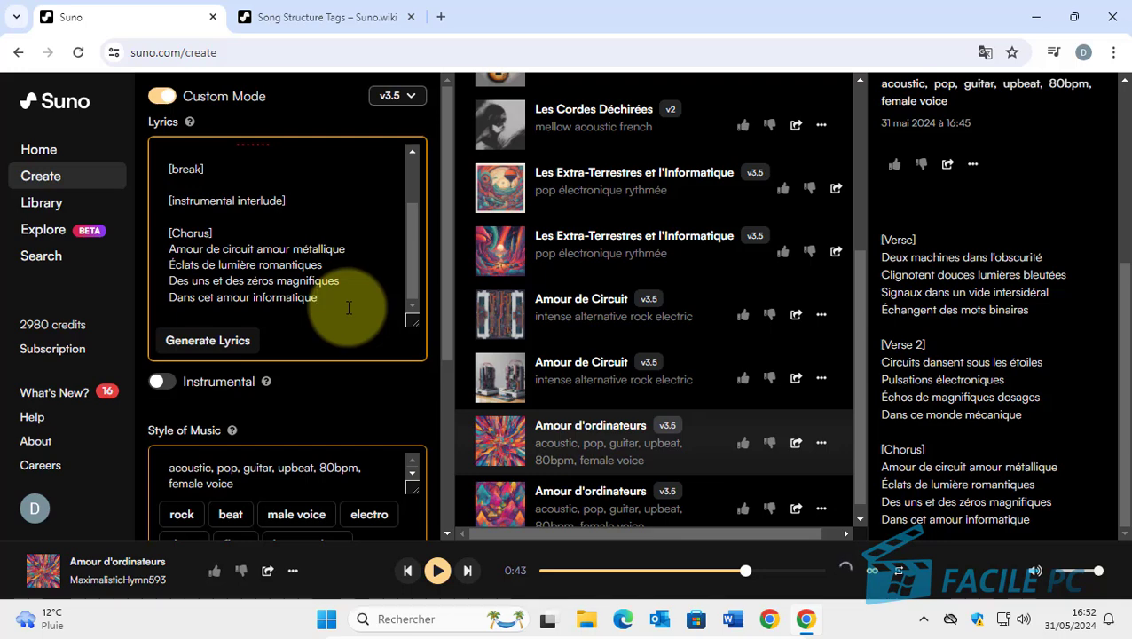
{"action": "key", "text": "Return"}
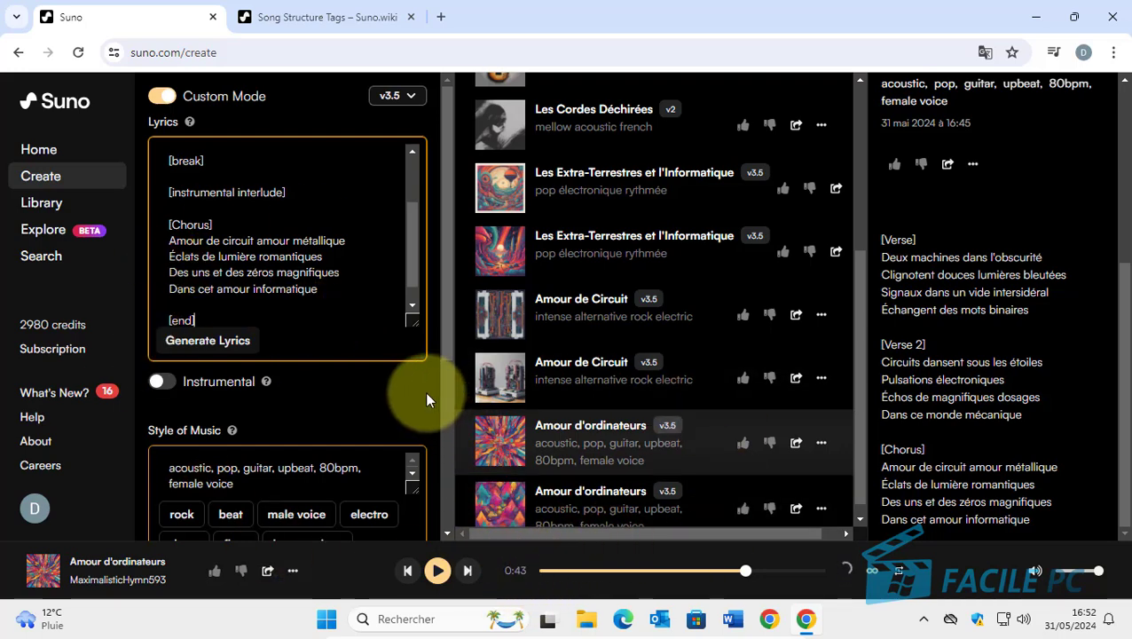
Title the song extension "Amour d'ordinateurs"
{"action": "scroll", "coordinate": [417, 391], "scroll_direction": "down", "scroll_amount": 3}
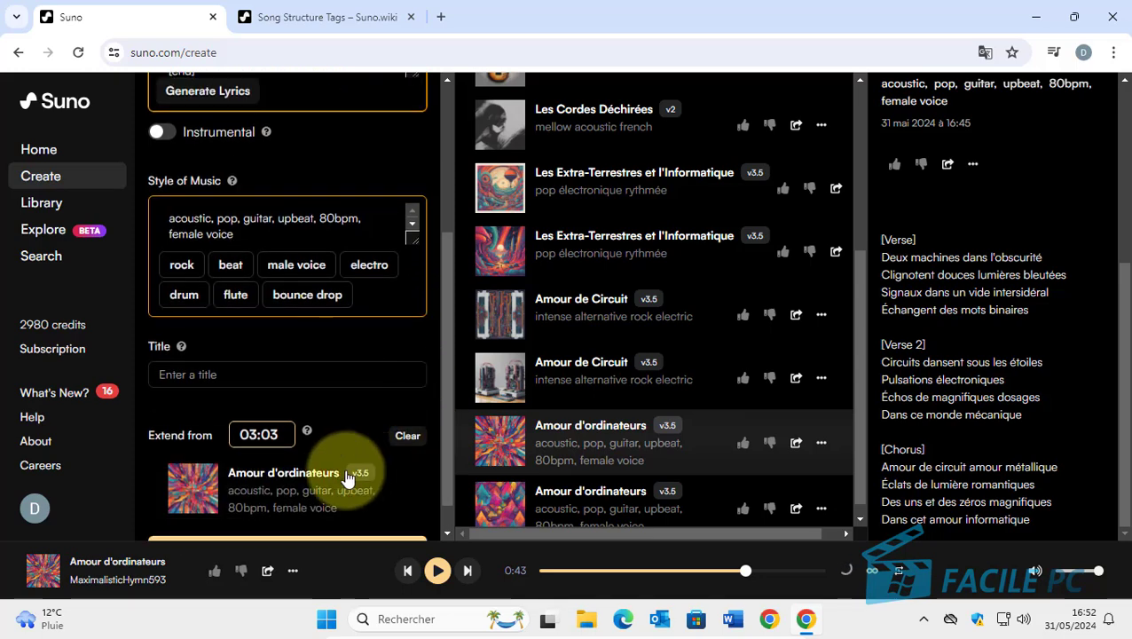
{"action": "left_click", "coordinate": [238, 366]}
{"action": "type", "text": "A"}
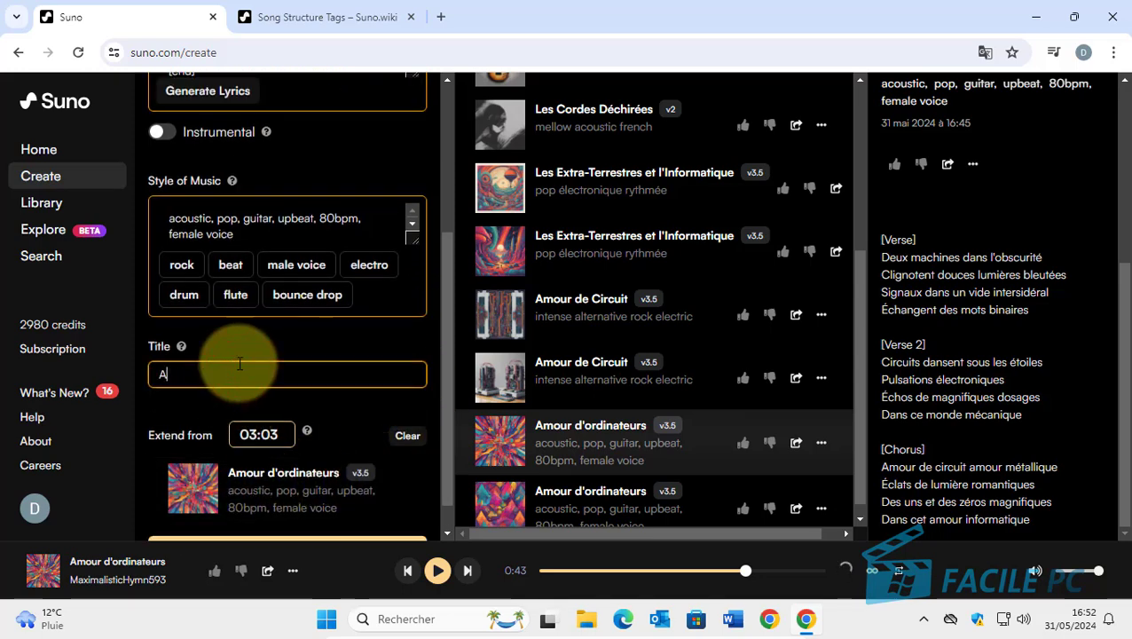
{"action": "type", "text": "mour d'ordinateurs"}
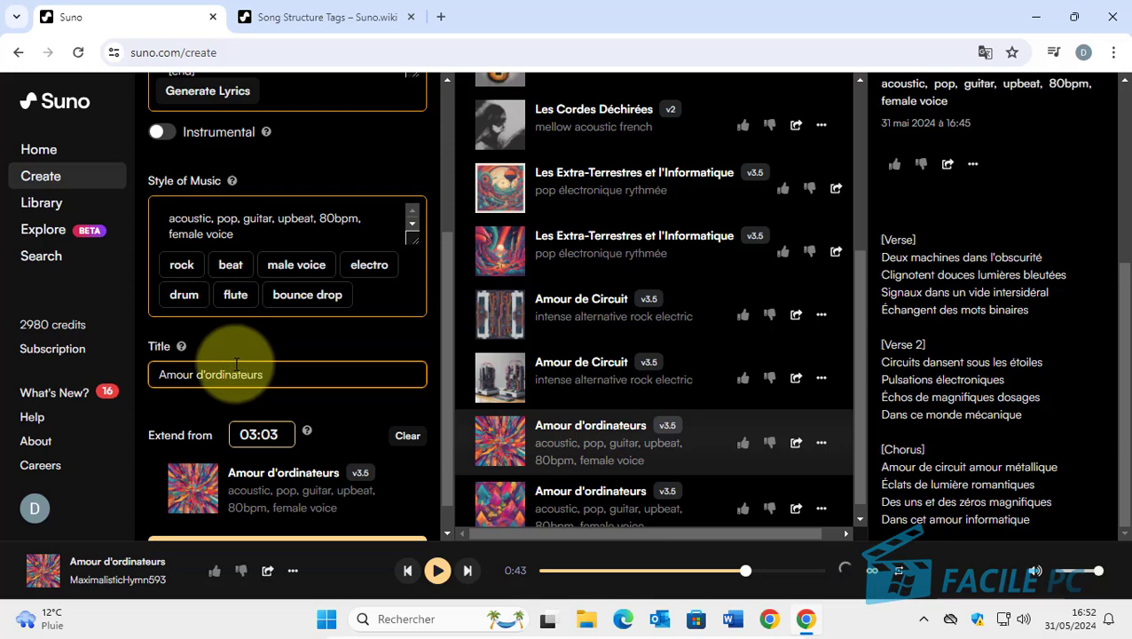
{"action": "scroll", "coordinate": [227, 435], "scroll_direction": "down", "scroll_amount": 1}
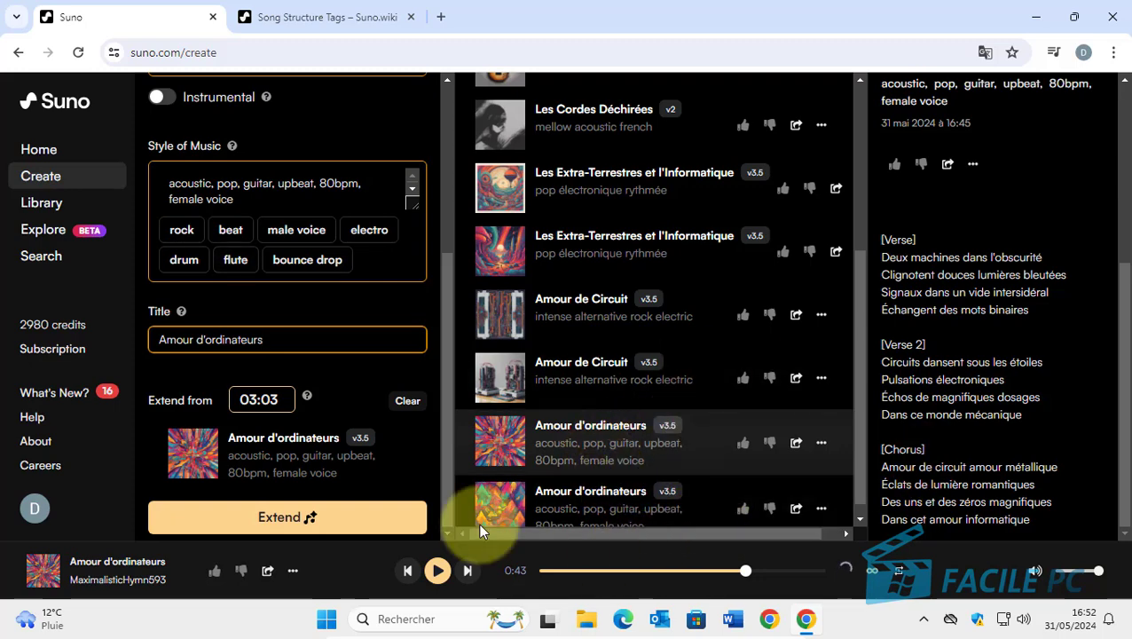
Set the extension of "Amour d'ordinateurs" to start from 00:38
{"action": "left_click", "coordinate": [250, 399]}
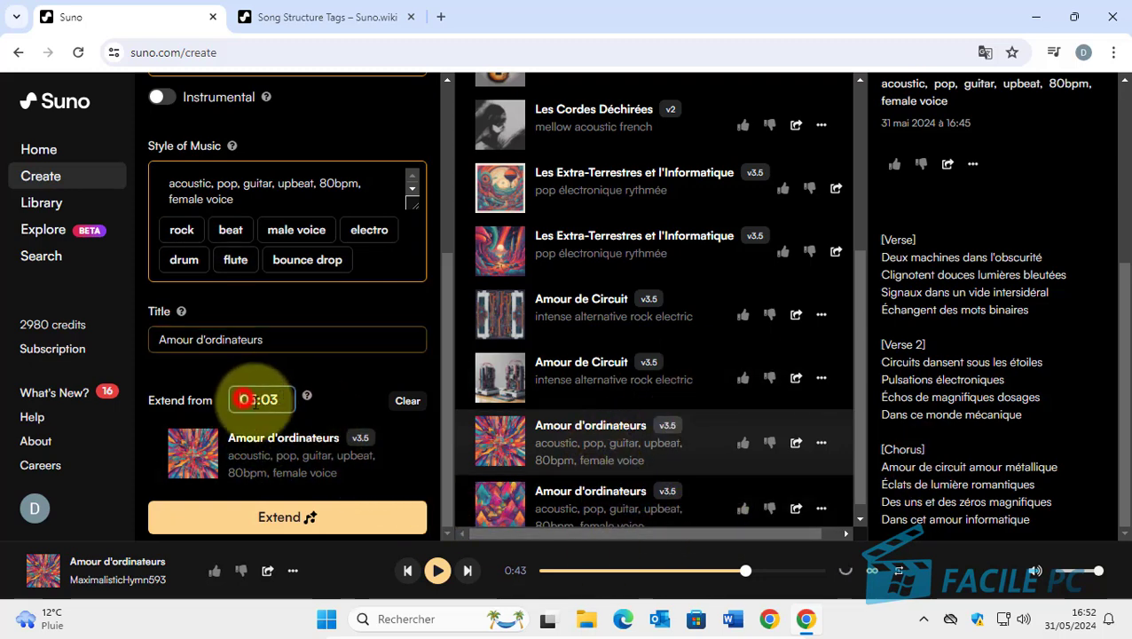
{"action": "left_click", "coordinate": [243, 399]}
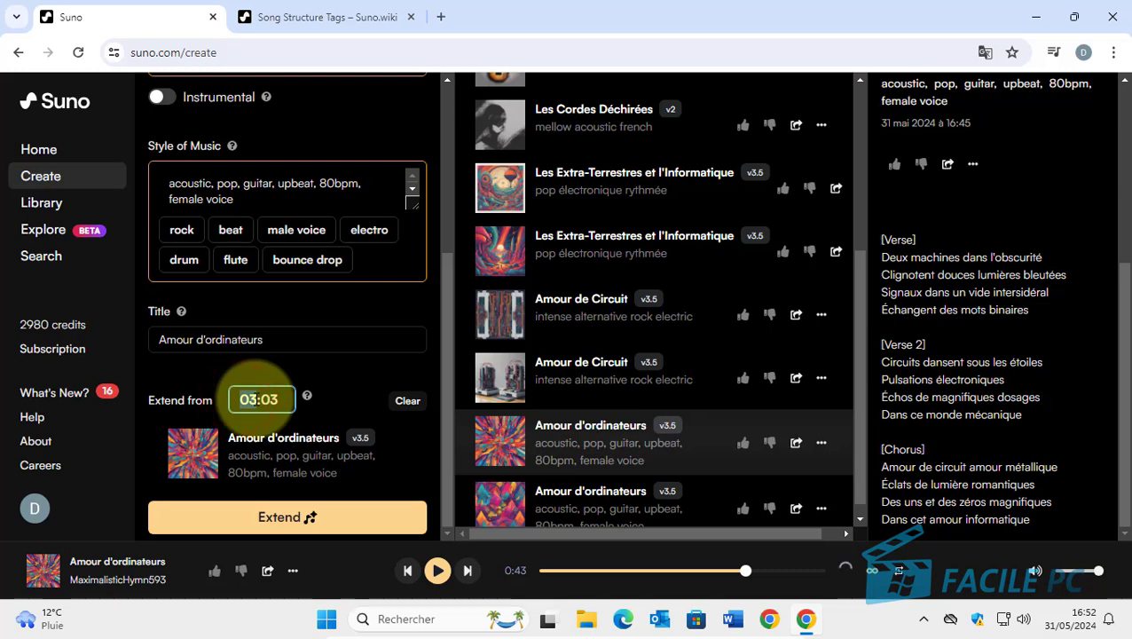
{"action": "type", "text": "00"}
{"action": "left_click_drag", "start_coordinate": [265, 398], "coordinate": [291, 411]}
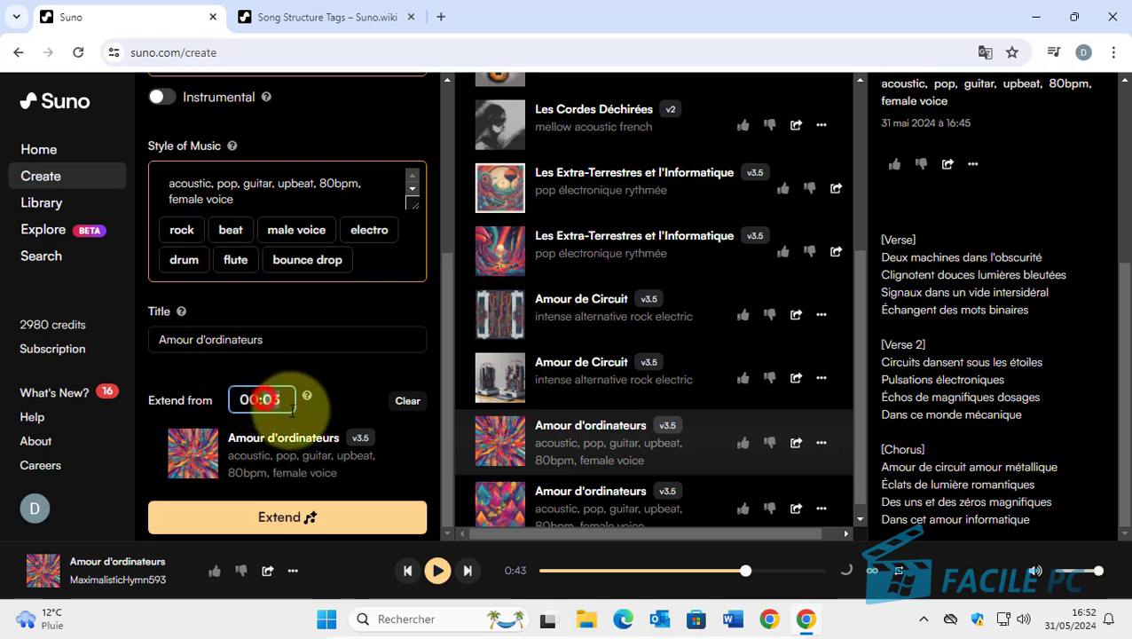
{"action": "type", "text": "38"}
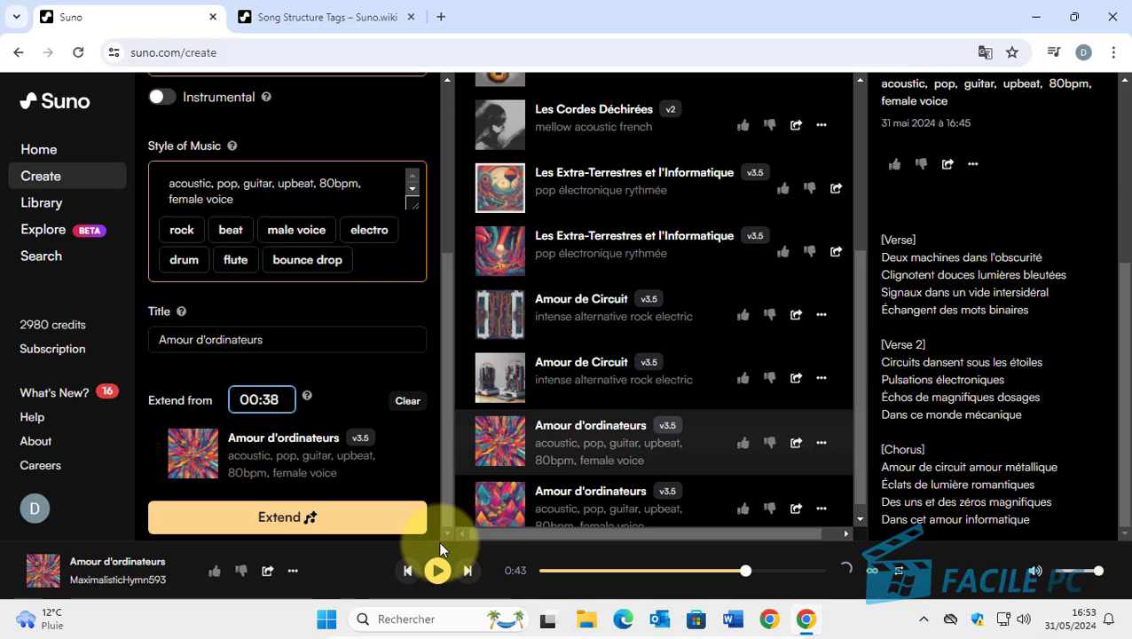
Check the completed lyrics, music style, title and start time, and generate the extension of "Amour d'ordinateurs"
{"action": "scroll", "coordinate": [346, 377], "scroll_direction": "up", "scroll_amount": 3}
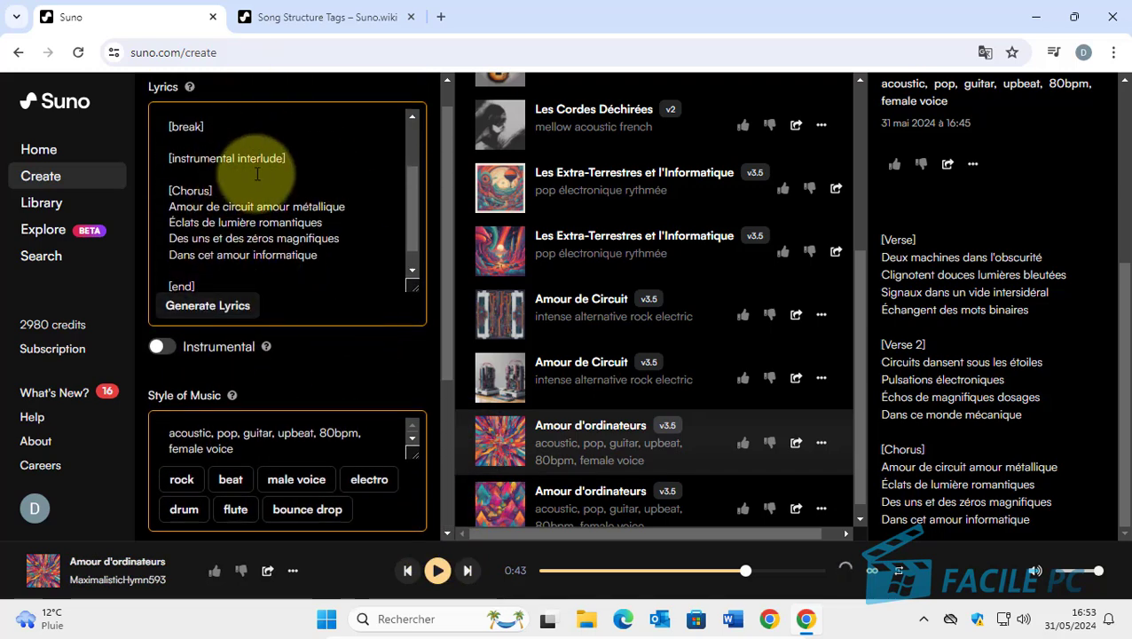
{"action": "scroll", "coordinate": [266, 137], "scroll_direction": "up", "scroll_amount": 1}
{"action": "scroll", "coordinate": [273, 153], "scroll_direction": "up", "scroll_amount": 1}
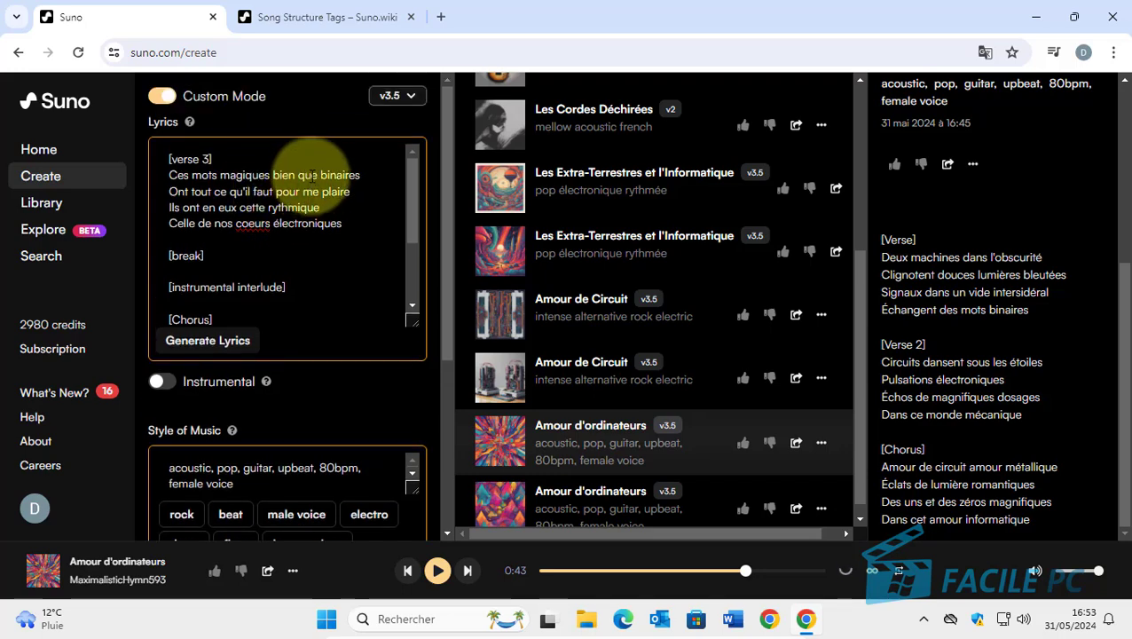
{"action": "scroll", "coordinate": [311, 177], "scroll_direction": "down", "scroll_amount": 1}
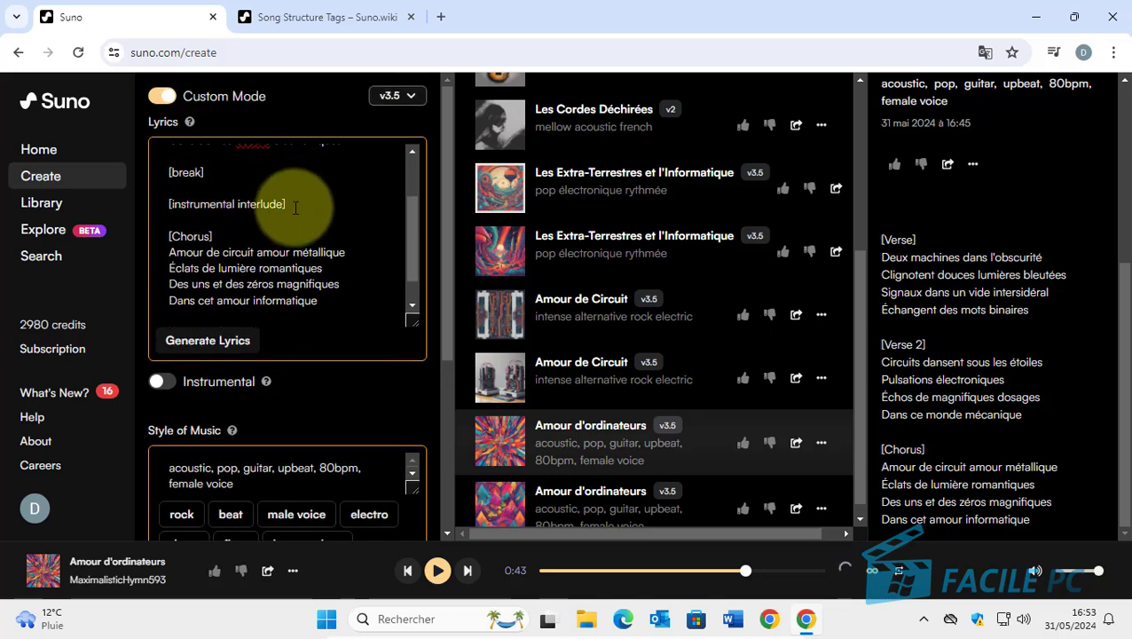
{"action": "scroll", "coordinate": [292, 284], "scroll_direction": "down", "scroll_amount": 1}
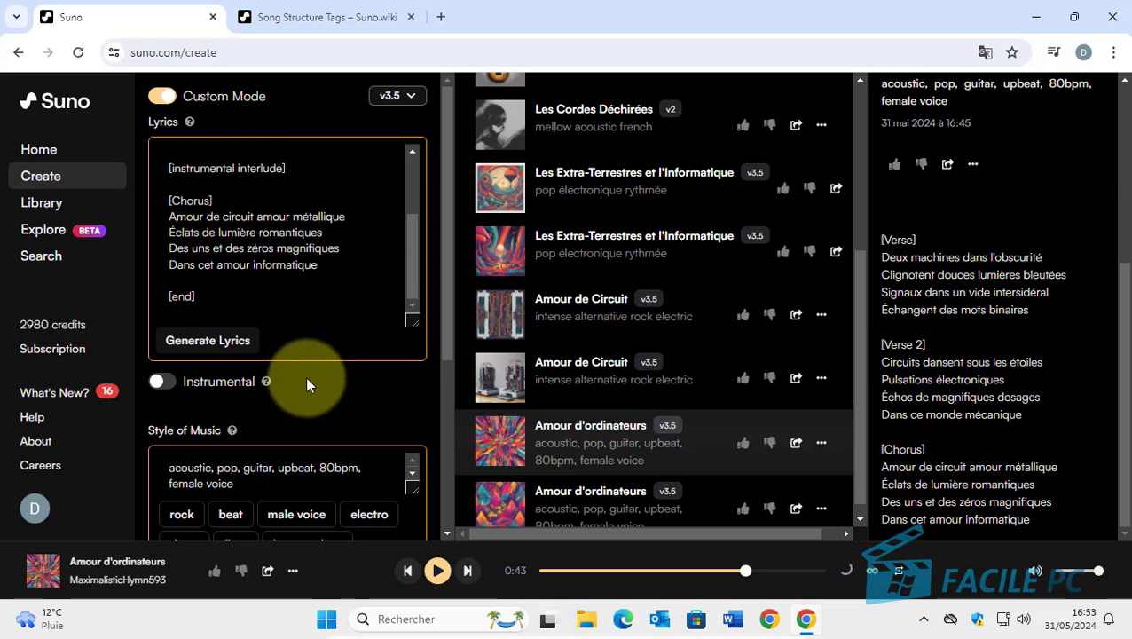
{"action": "scroll", "coordinate": [284, 351], "scroll_direction": "down", "scroll_amount": 1}
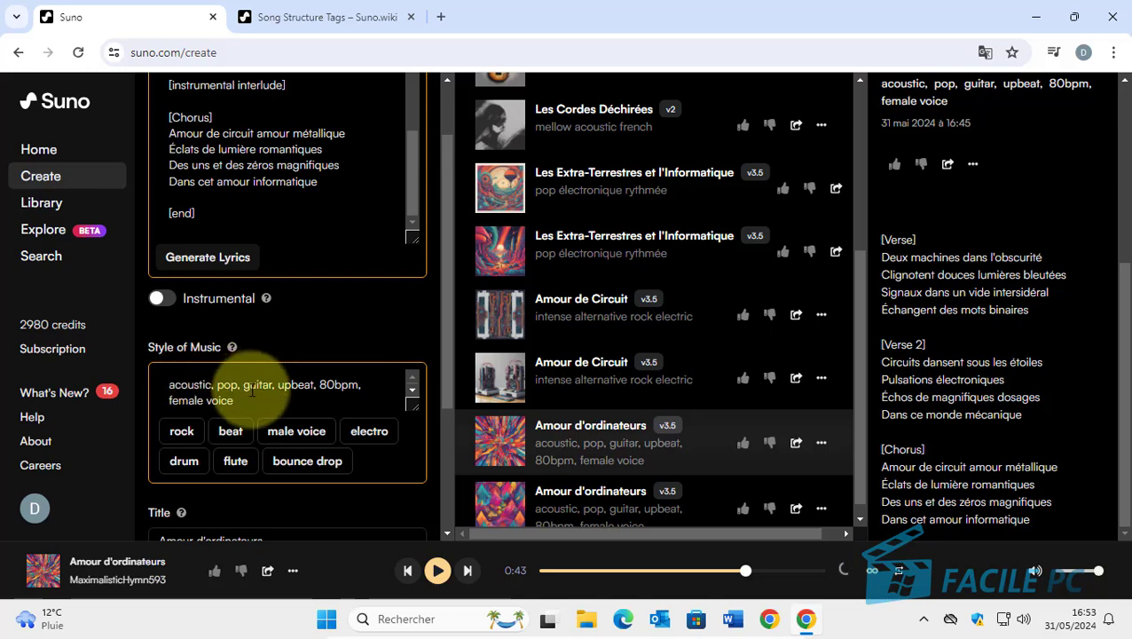
{"action": "scroll", "coordinate": [420, 318], "scroll_direction": "down", "scroll_amount": 2}
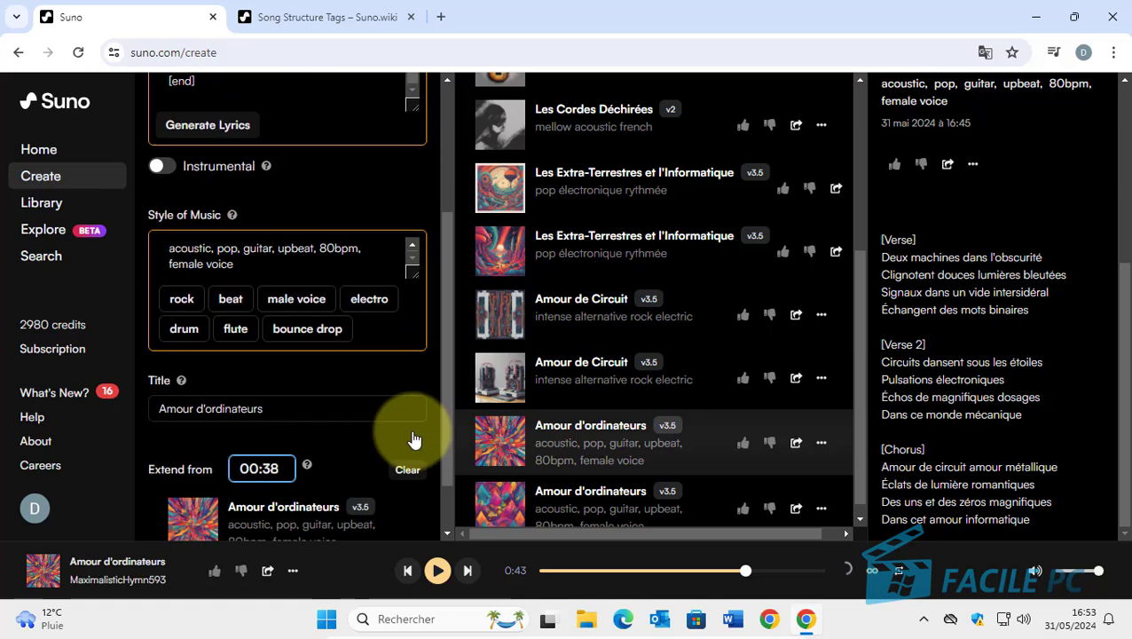
{"action": "scroll", "coordinate": [413, 440], "scroll_direction": "down", "scroll_amount": 1}
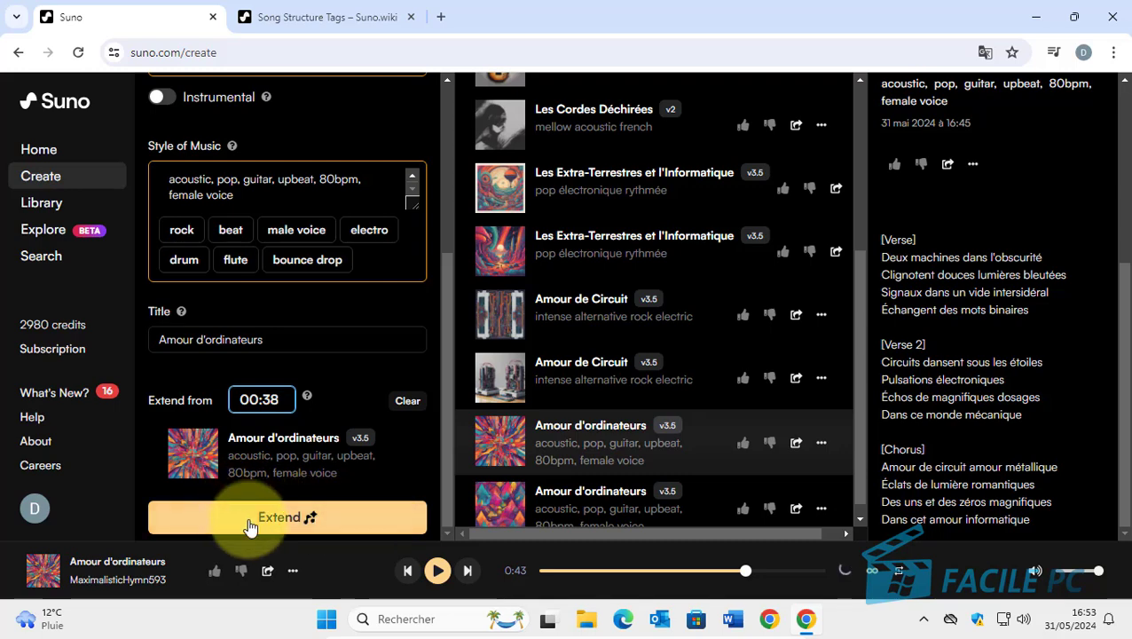
{"action": "left_click", "coordinate": [272, 520]}
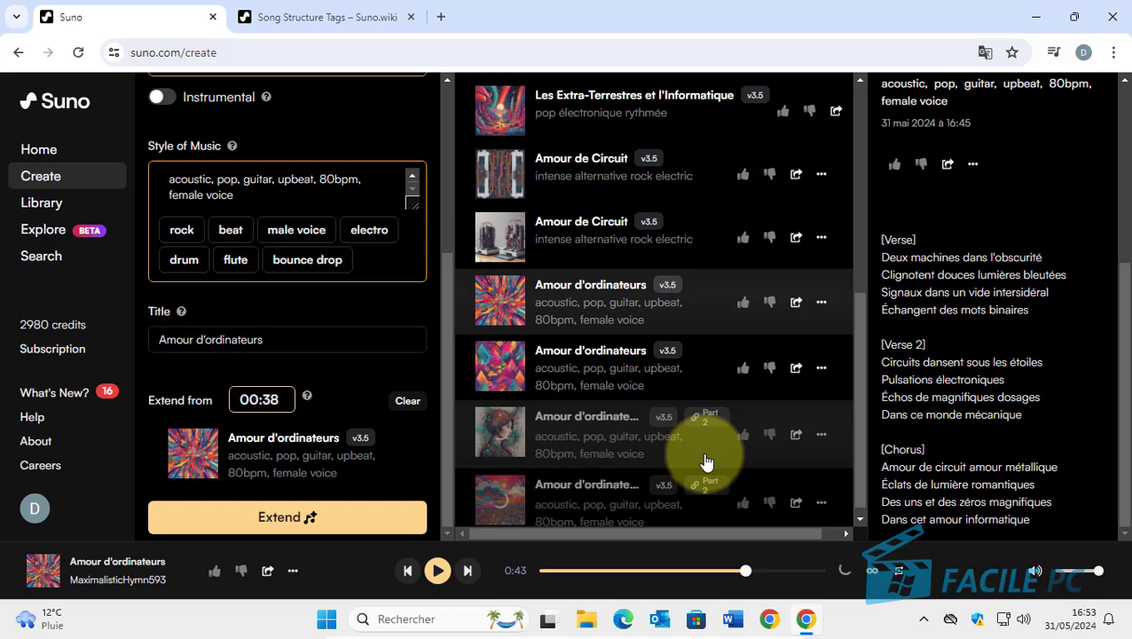
Look over the options available for the first Part 2 version of "Amour d'ordinateurs"
{"action": "left_click", "coordinate": [821, 435]}
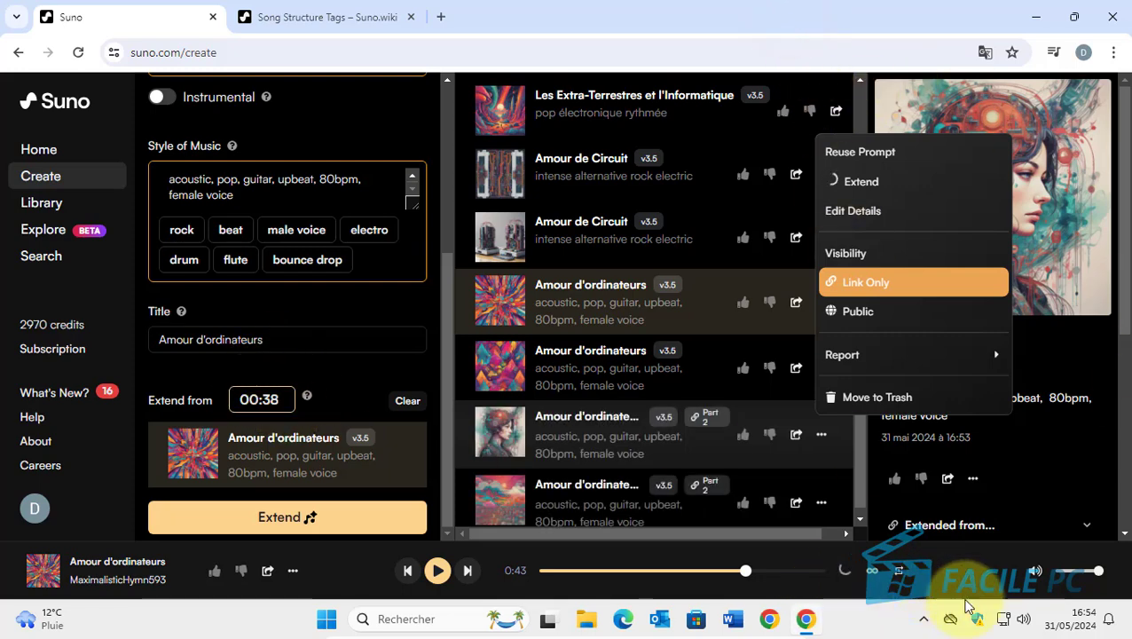
{"action": "left_click", "coordinate": [947, 572]}
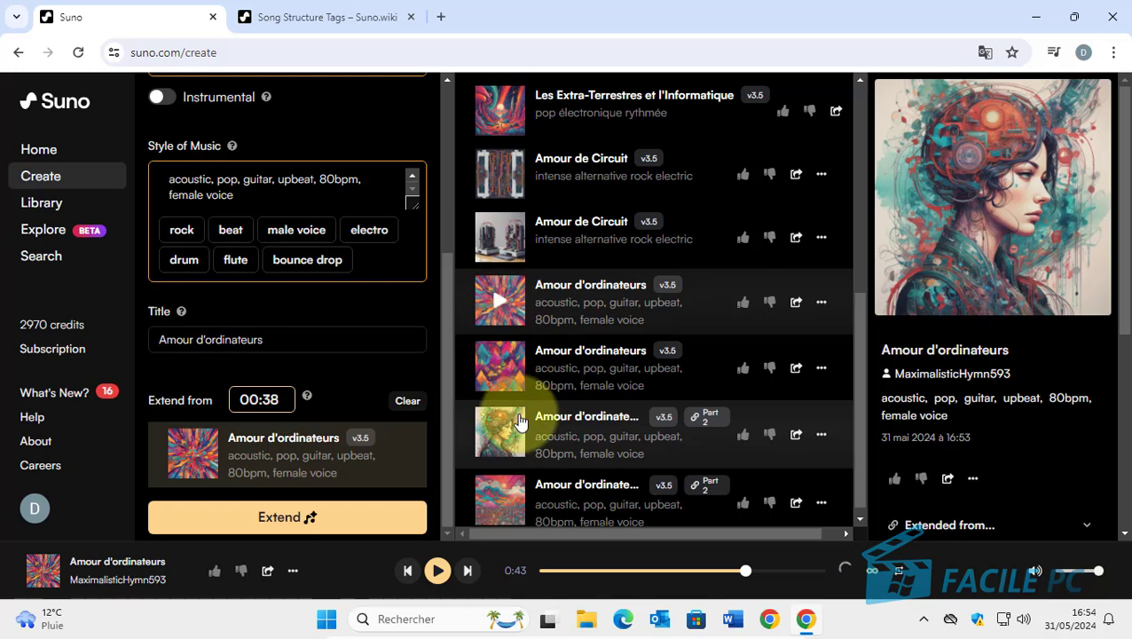
Play the original "Amour d'ordinateurs" from shortly before the extension point and pause it at 0:38
{"action": "left_click", "coordinate": [501, 304]}
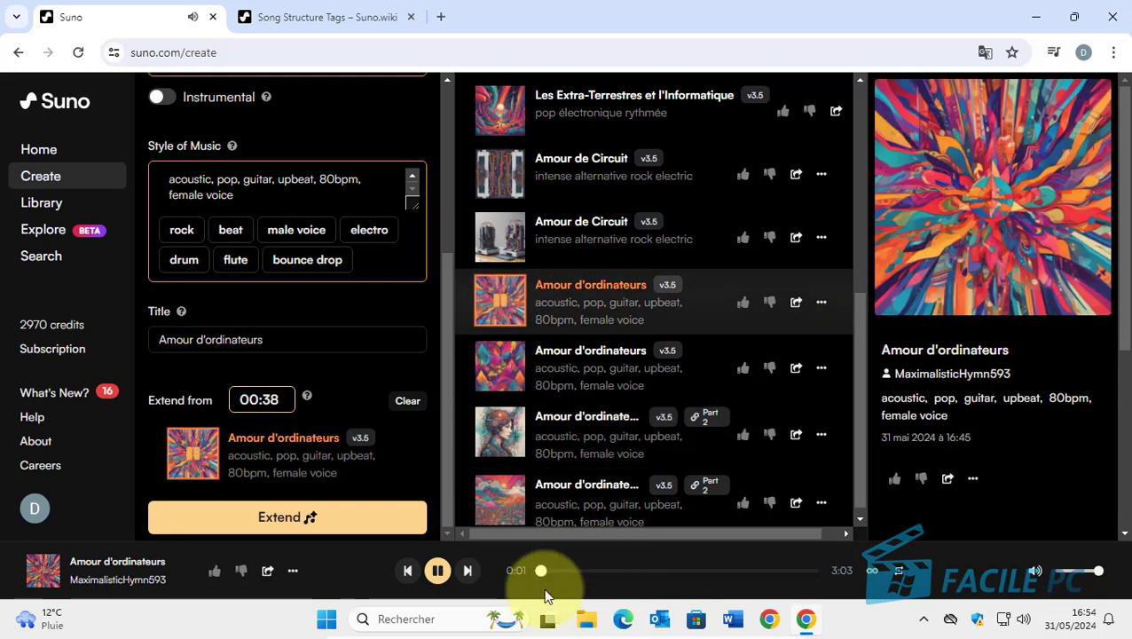
{"action": "mouse_move", "coordinate": [606, 583]}
{"action": "left_mouse_down"}
{"action": "mouse_move", "coordinate": [619, 579]}
{"action": "mouse_move", "coordinate": [589, 574]}
{"action": "left_mouse_up"}
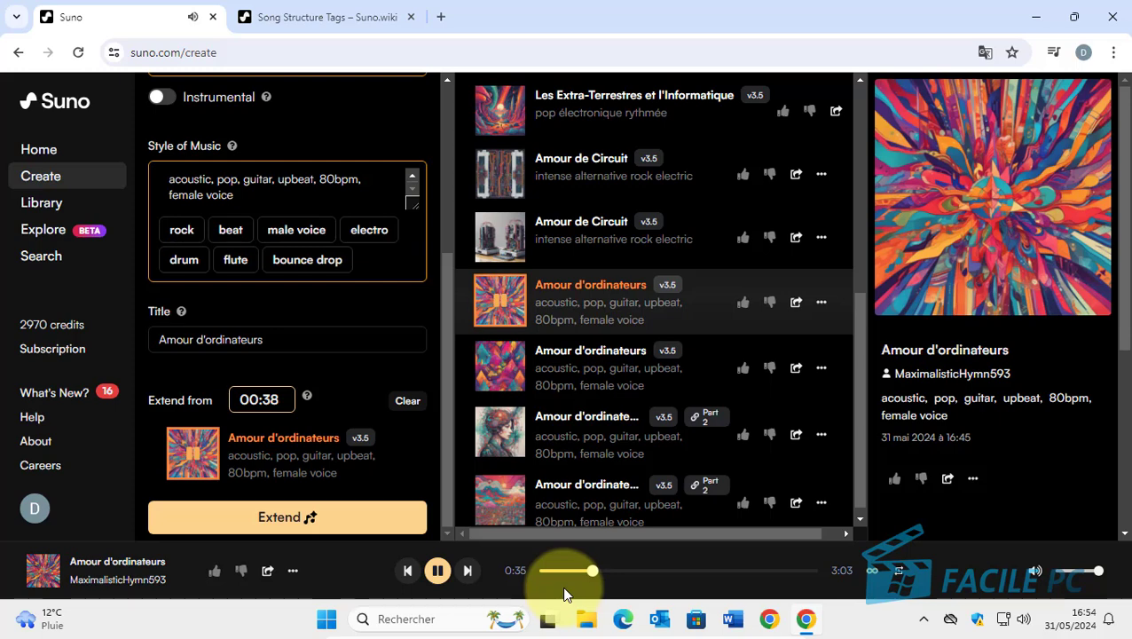
{"action": "left_click", "coordinate": [440, 586]}
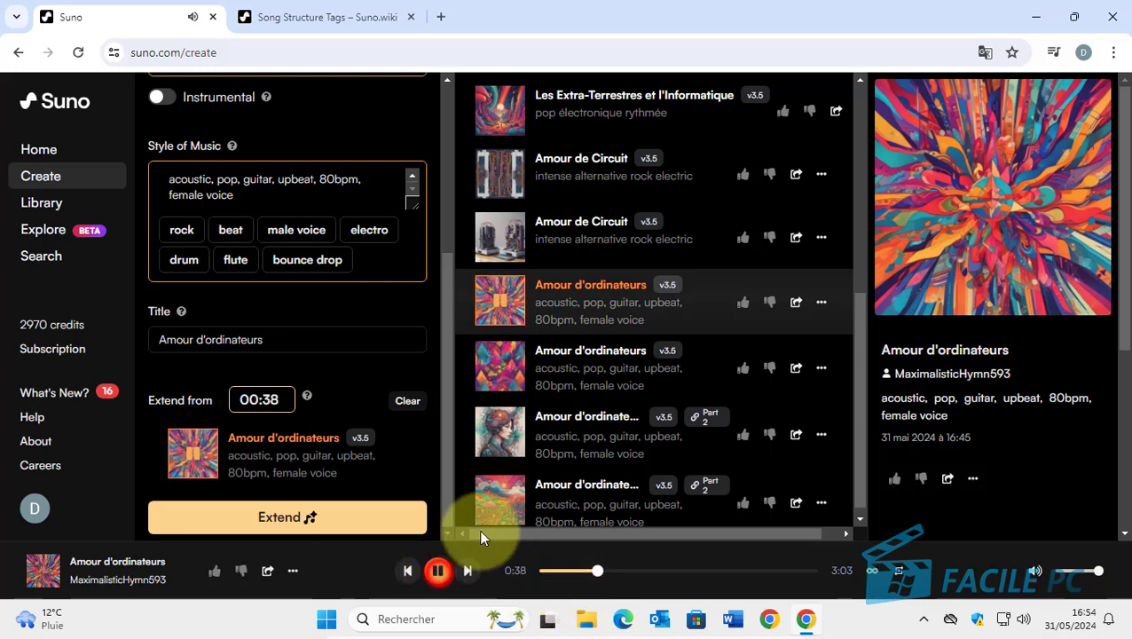
Play the first Part 2 version of "Amour d'ordinateurs" and follow its lyrics down to the end tag
{"action": "left_click", "coordinate": [497, 435]}
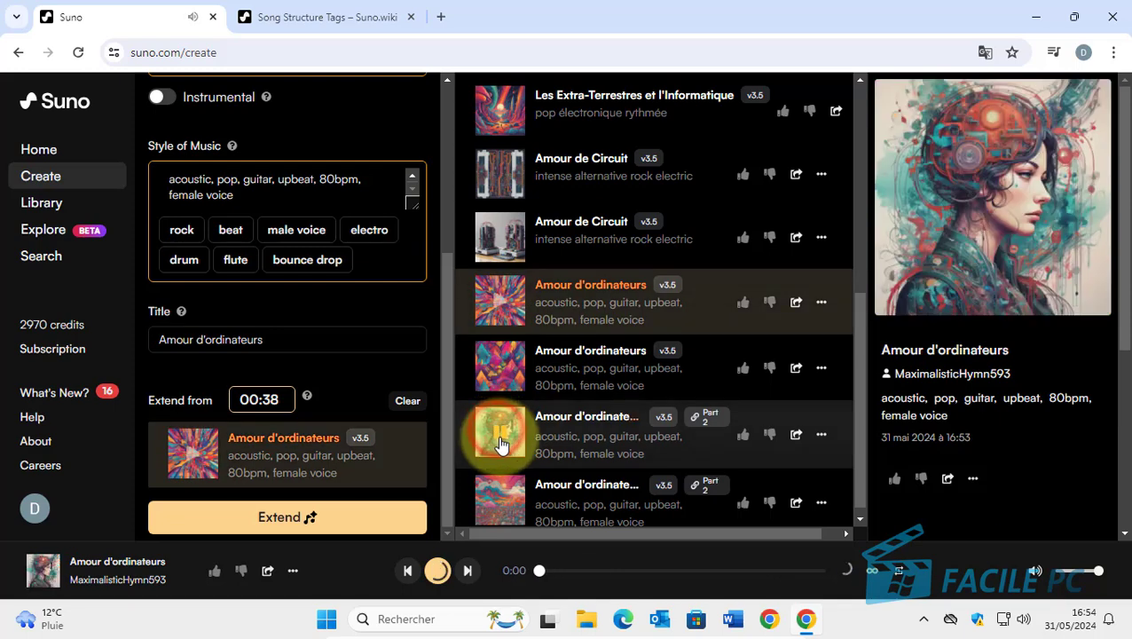
{"action": "scroll", "coordinate": [1038, 473], "scroll_direction": "down", "scroll_amount": 2}
{"action": "scroll", "coordinate": [1015, 469], "scroll_direction": "down", "scroll_amount": 1}
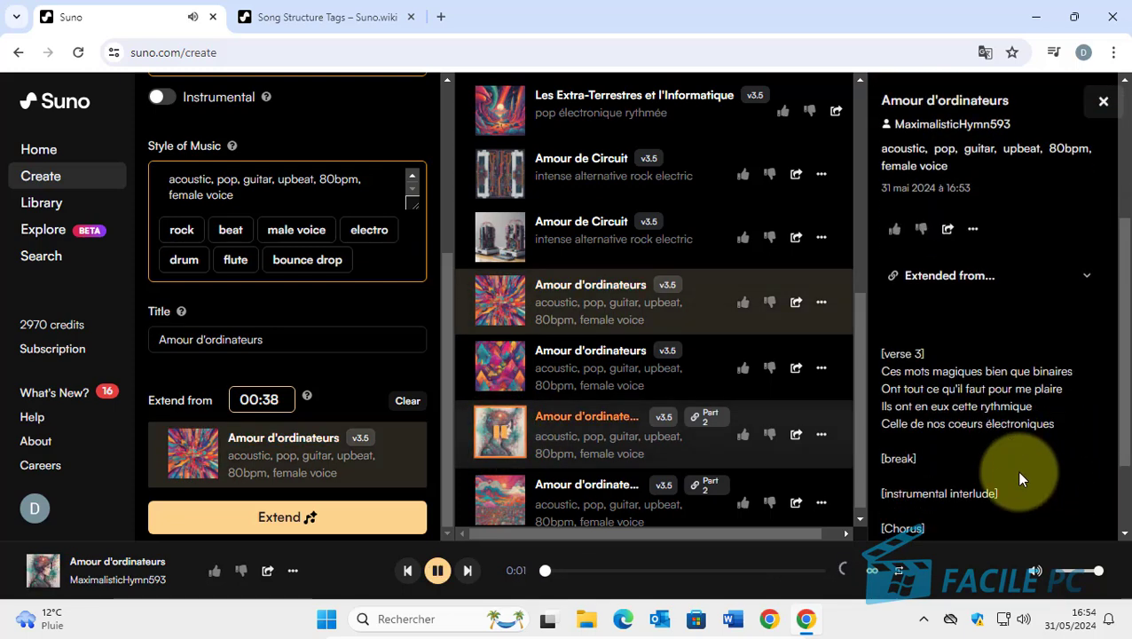
{"action": "scroll", "coordinate": [1015, 470], "scroll_direction": "down", "scroll_amount": 1}
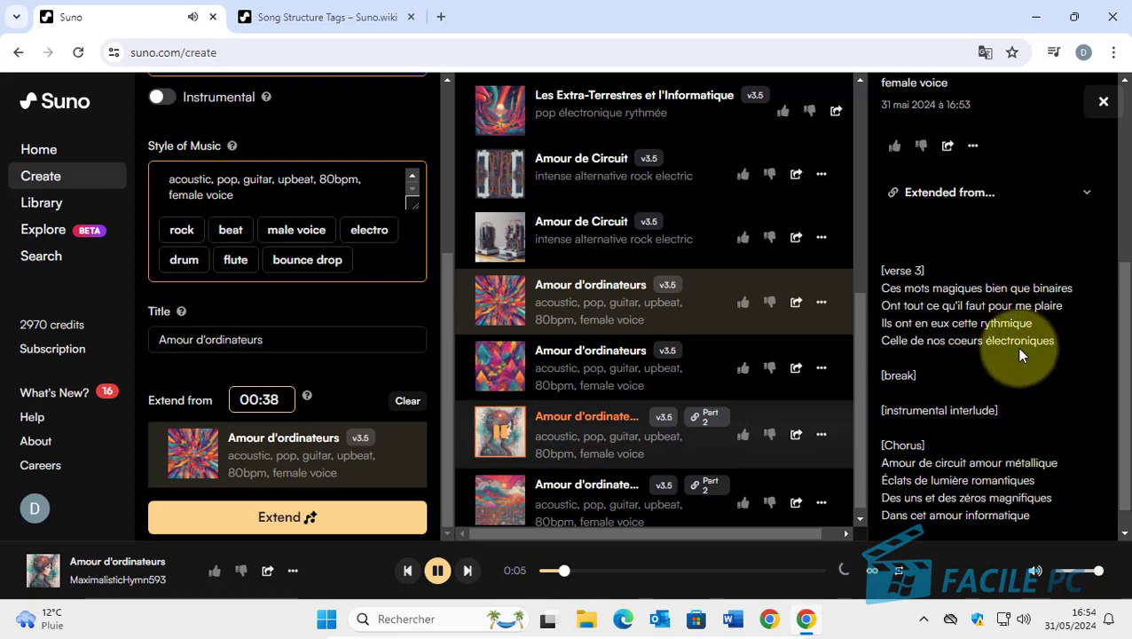
{"action": "scroll", "coordinate": [1036, 387], "scroll_direction": "down", "scroll_amount": 1}
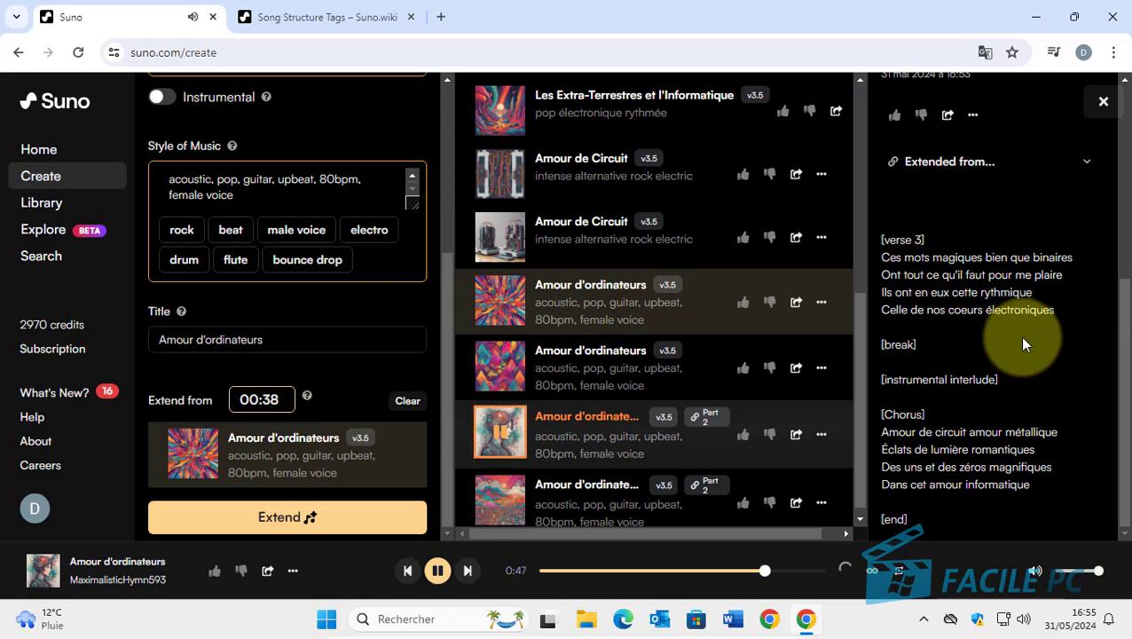
Play the second Part 2 version of "Amour d'ordinateurs" and follow its lyrics to compare it with the first
{"action": "left_click", "coordinate": [502, 504]}
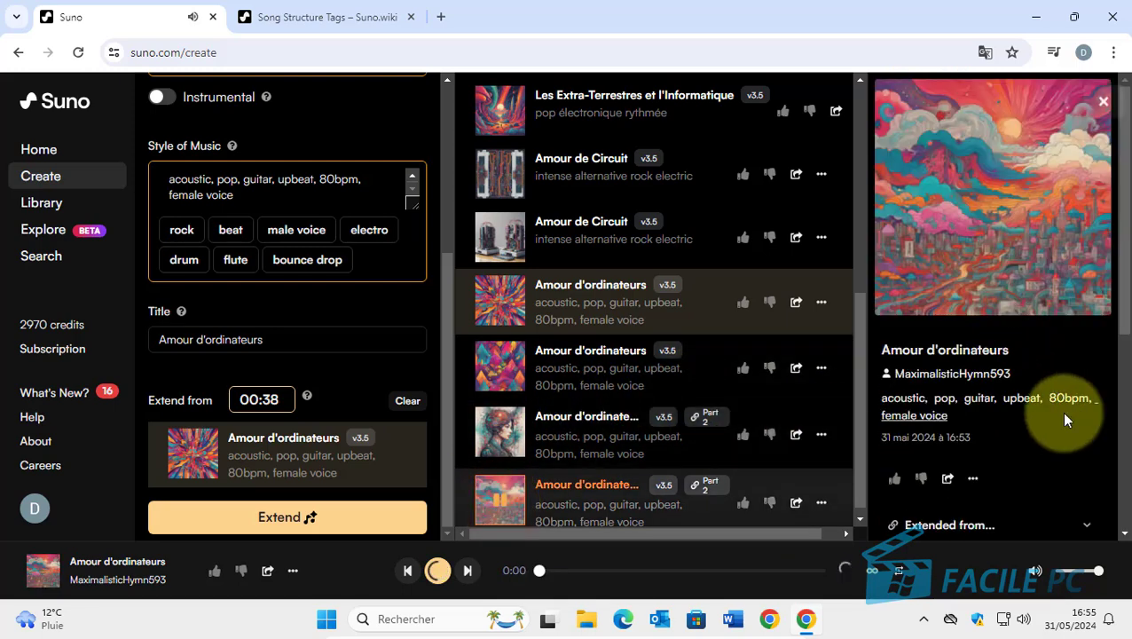
{"action": "scroll", "coordinate": [1012, 419], "scroll_direction": "down", "scroll_amount": 3}
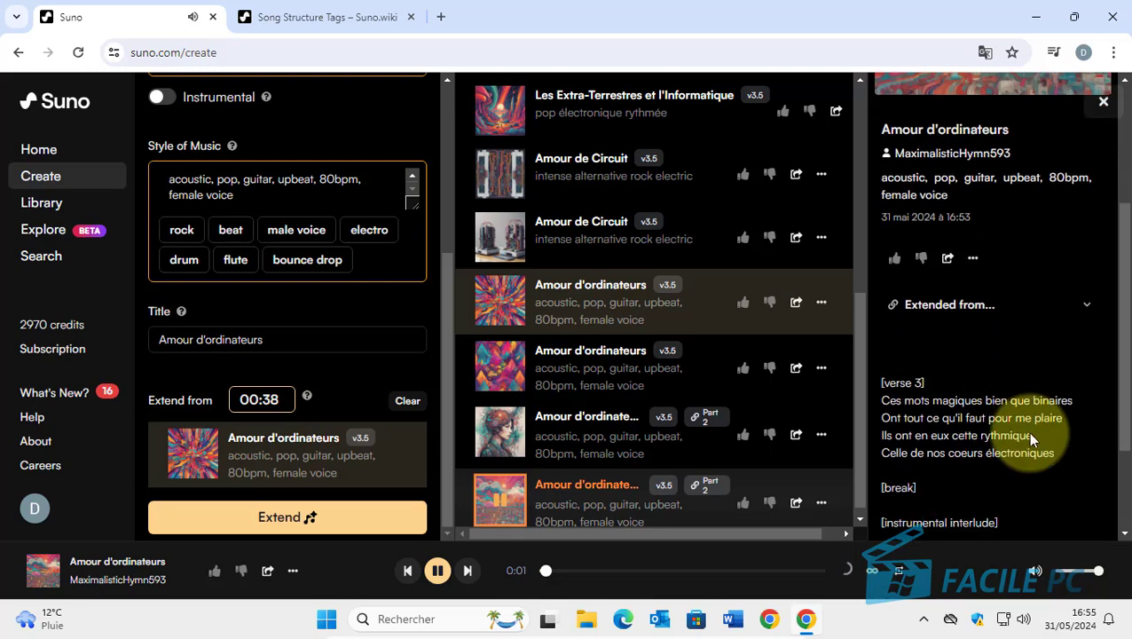
{"action": "scroll", "coordinate": [1030, 435], "scroll_direction": "down", "scroll_amount": 2}
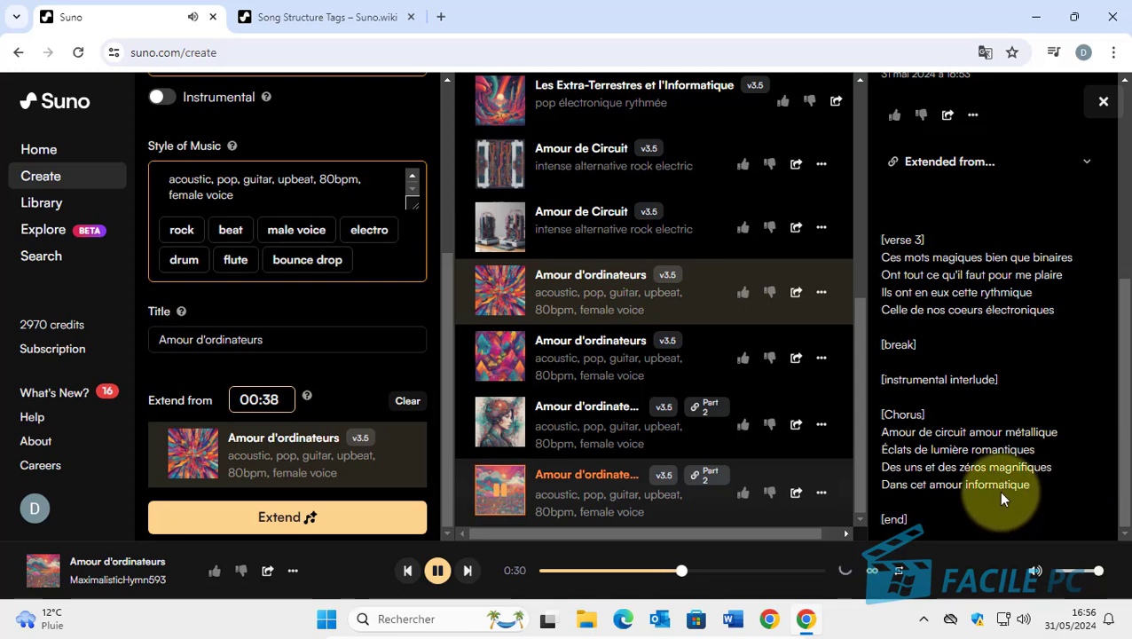
{"action": "scroll", "coordinate": [1001, 488], "scroll_direction": "up", "scroll_amount": 1}
{"action": "scroll", "coordinate": [1001, 488], "scroll_direction": "down", "scroll_amount": 1}
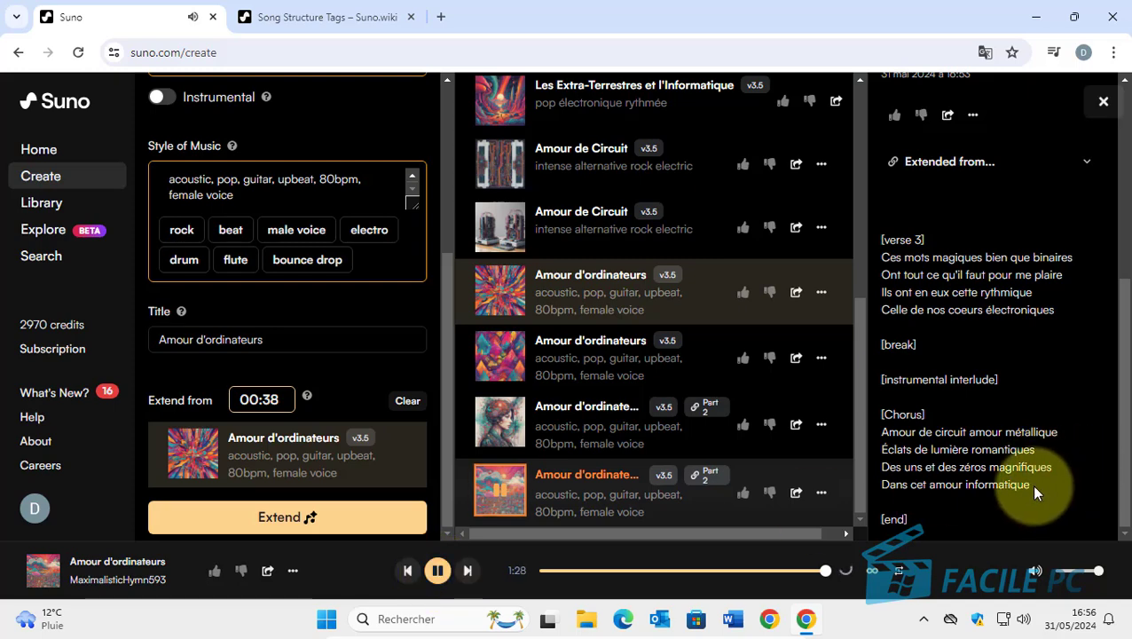
Pause the second Part 2 version of "Amour d'ordinateurs" and assemble the whole song from it
{"action": "left_click", "coordinate": [437, 572]}
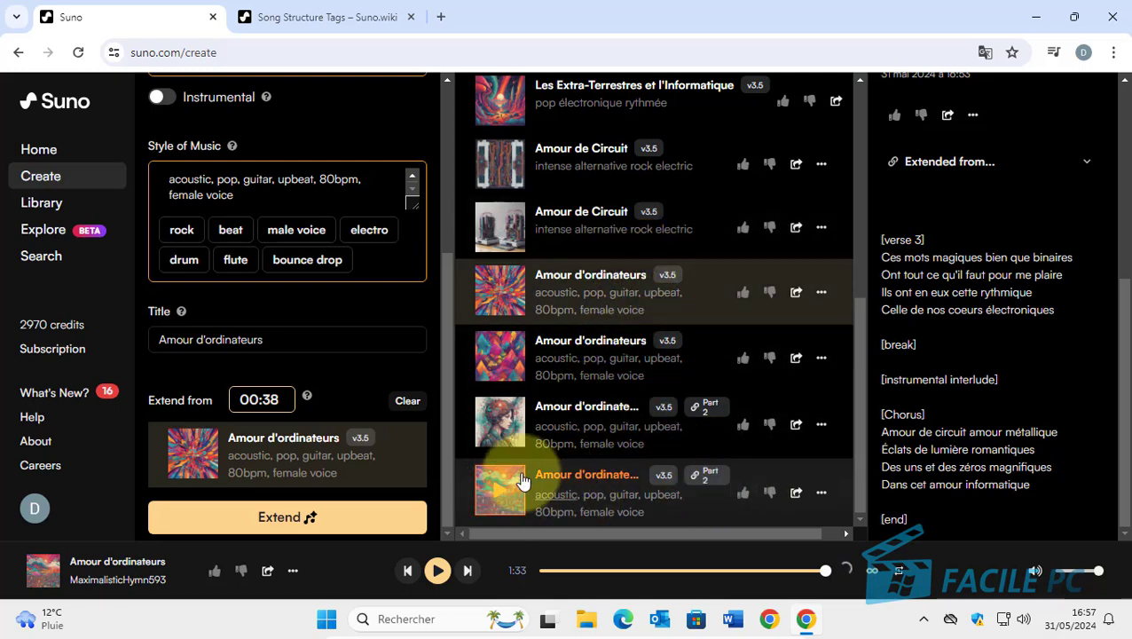
{"action": "left_click", "coordinate": [822, 495]}
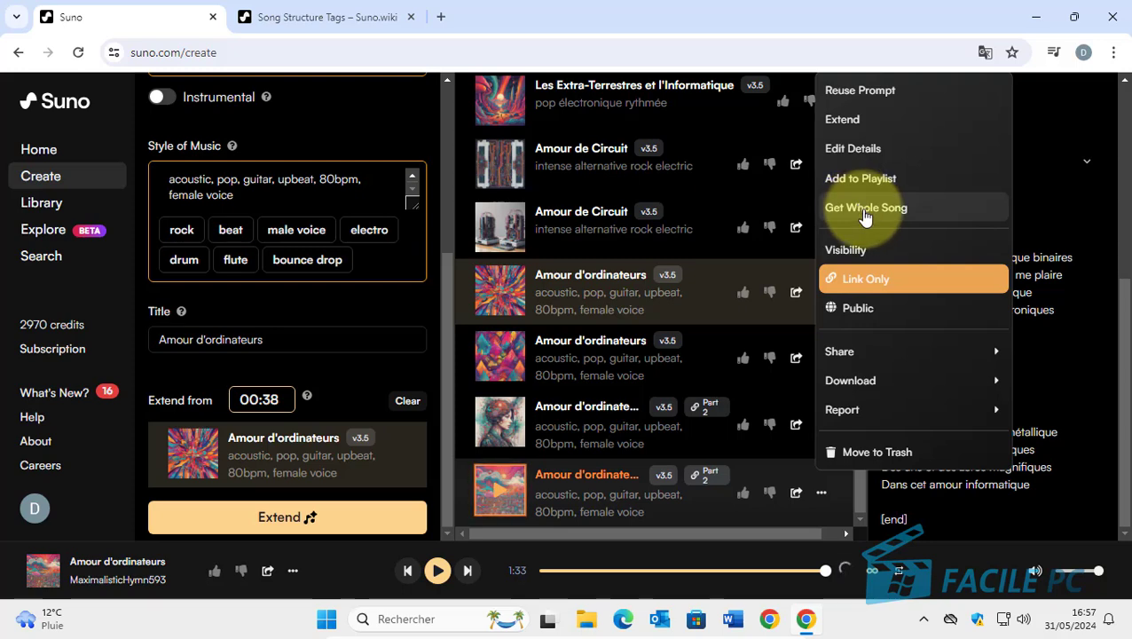
{"action": "left_click", "coordinate": [866, 210]}
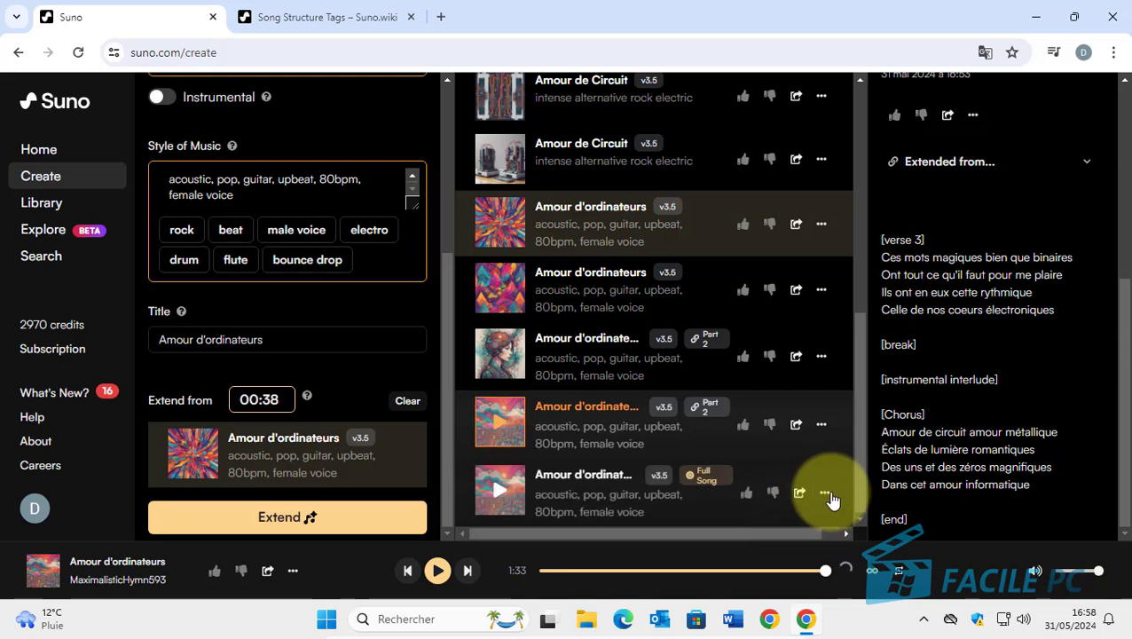
Switch the visibility of the full "Amour d'ordinateurs" song to Public and back to Link Only
{"action": "left_click", "coordinate": [825, 494]}
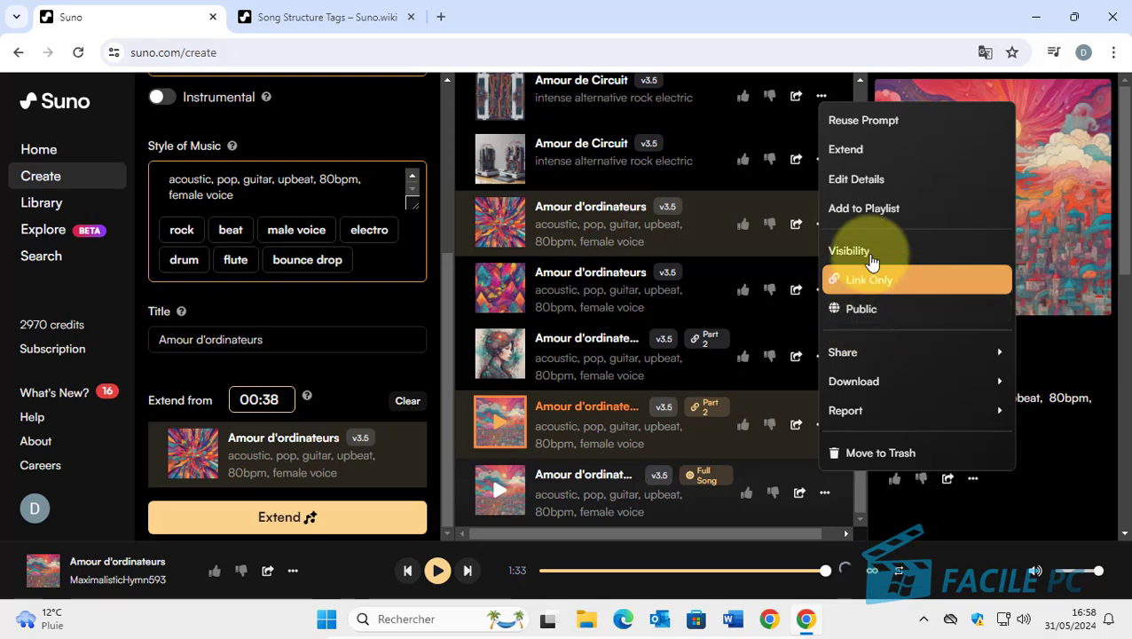
{"action": "left_click", "coordinate": [868, 310]}
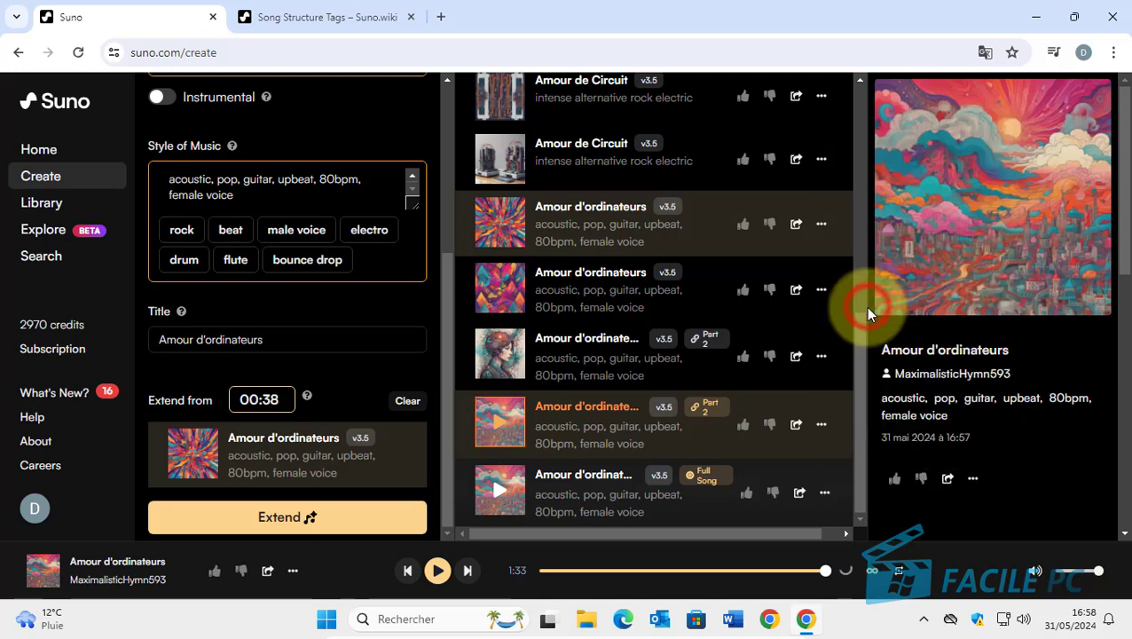
{"action": "left_click", "coordinate": [824, 492]}
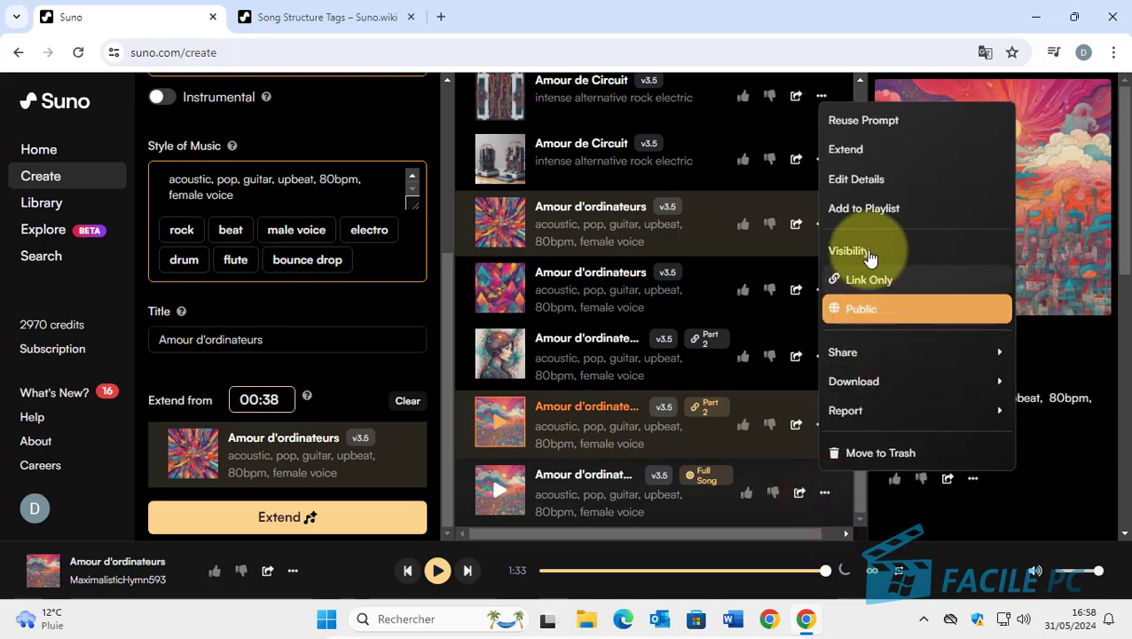
{"action": "left_click", "coordinate": [869, 282]}
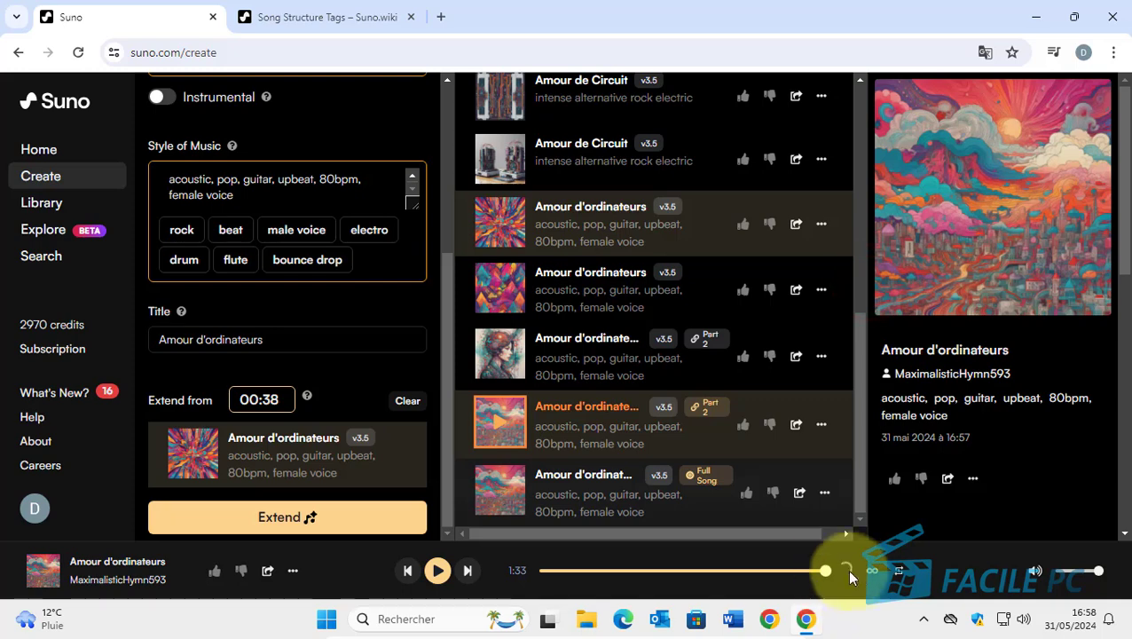
Look over the sharing choices and download formats offered for the full "Amour d'ordinateurs" song
{"action": "left_click", "coordinate": [828, 495]}
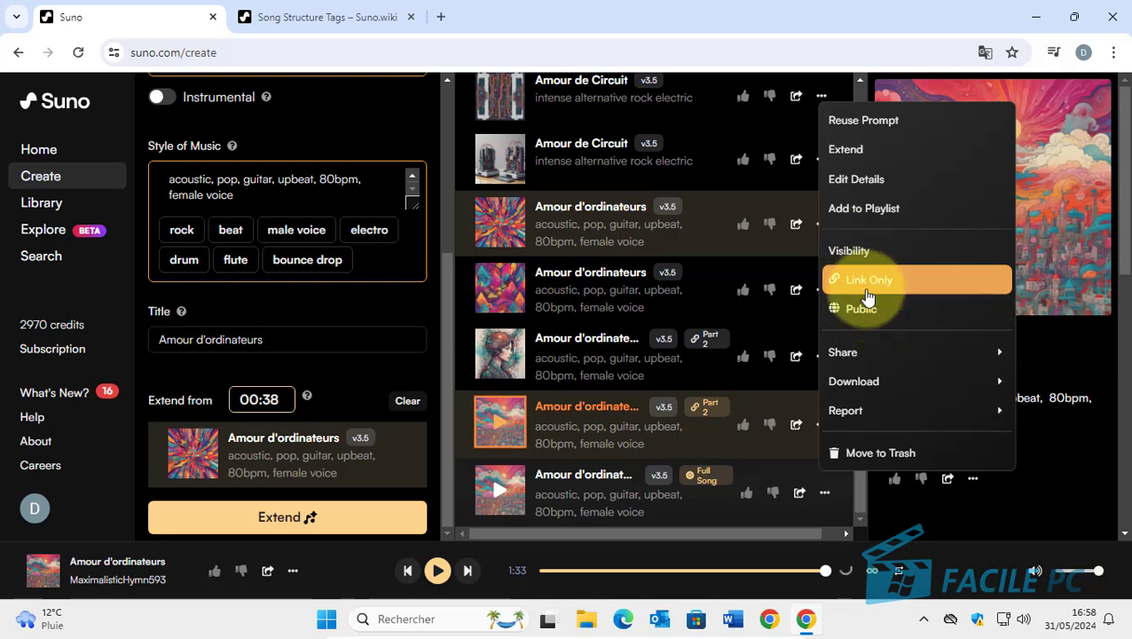
{"action": "mouse_move", "coordinate": [864, 358]}
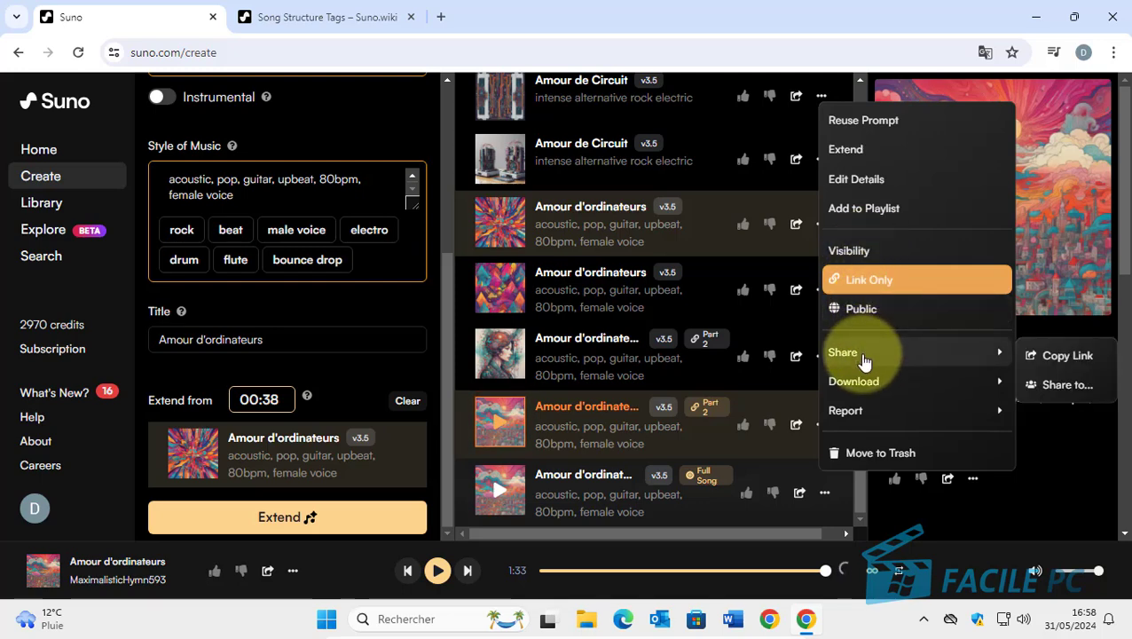
{"action": "mouse_move", "coordinate": [859, 394]}
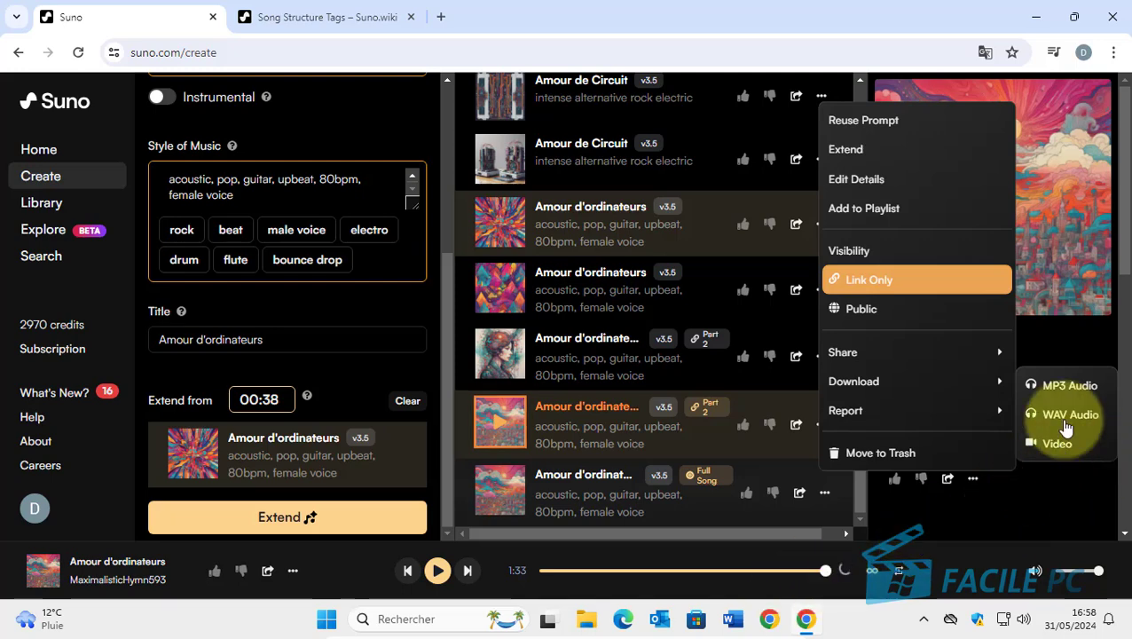
{"action": "left_click", "coordinate": [1081, 486]}
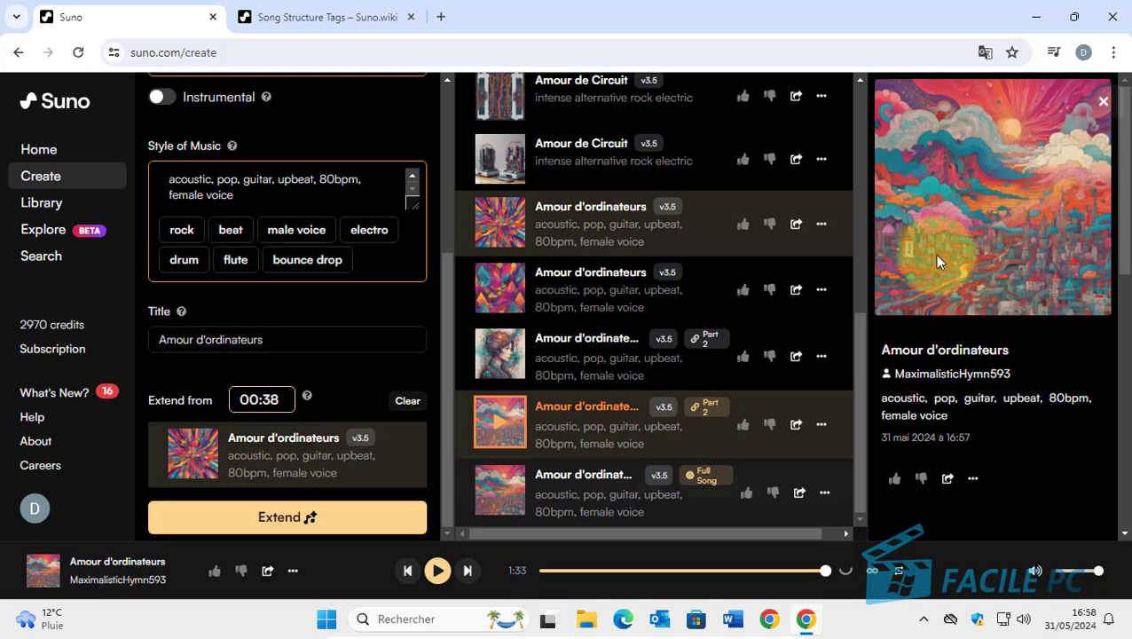
Open the full song's own page, look at its options, play it while following the lyrics, and pause at 0:30
{"action": "left_click", "coordinate": [550, 483]}
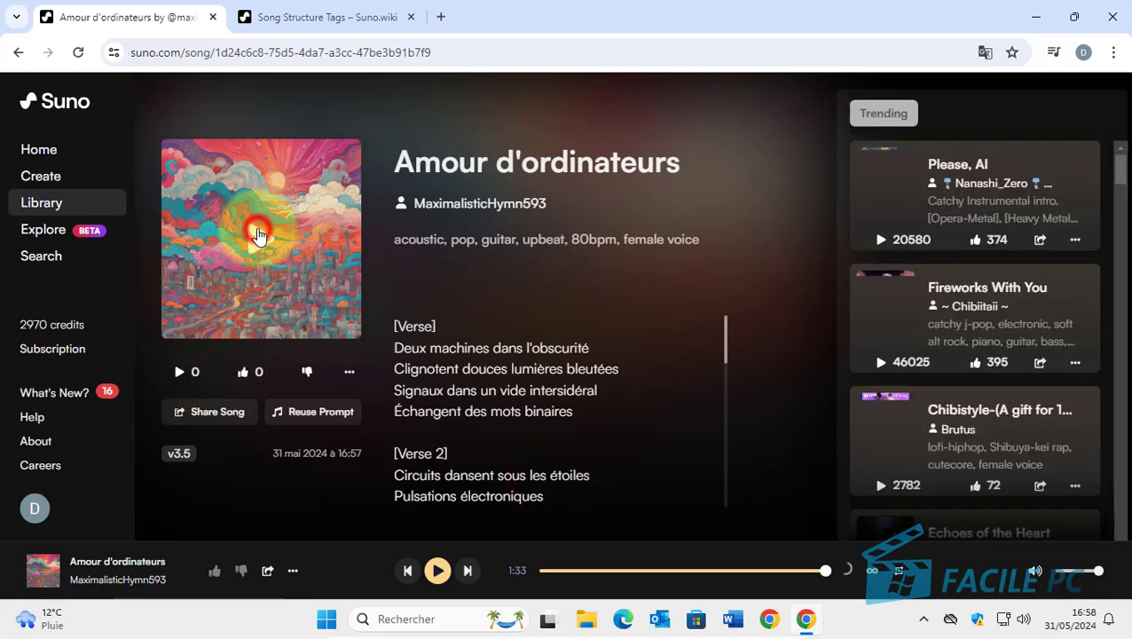
{"action": "left_click", "coordinate": [252, 243]}
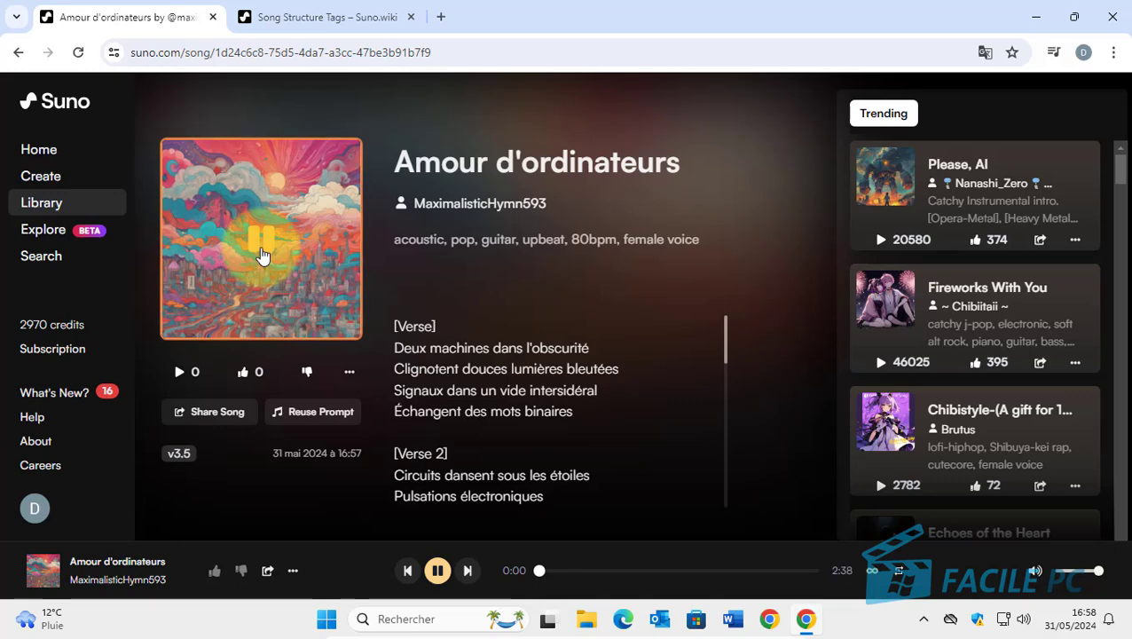
{"action": "left_click", "coordinate": [353, 373]}
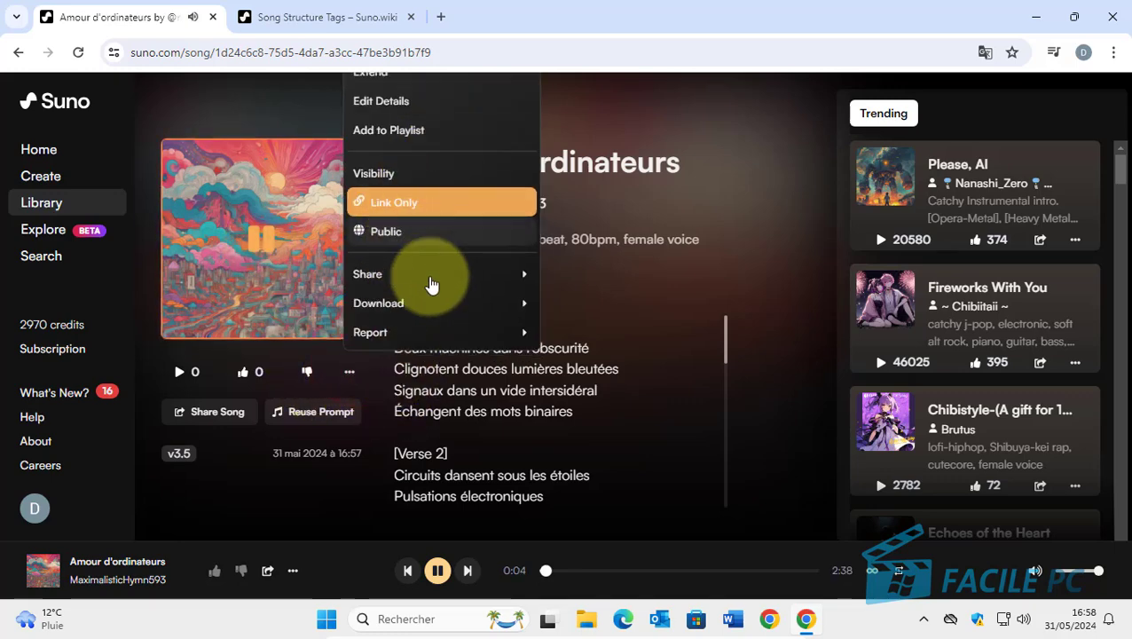
{"action": "left_click", "coordinate": [787, 382]}
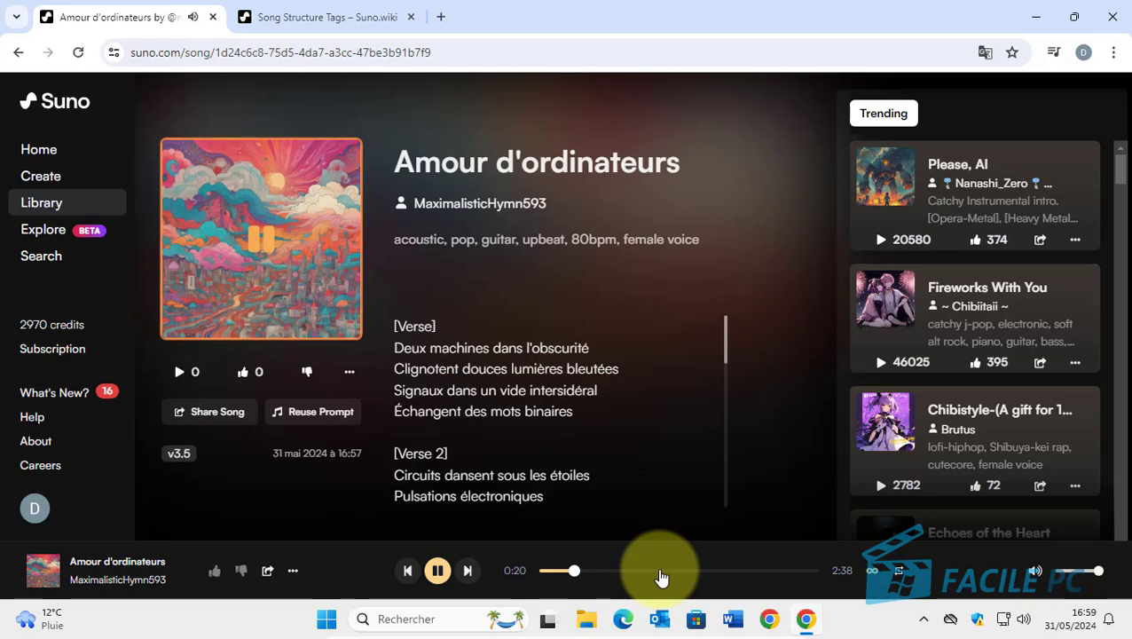
{"action": "scroll", "coordinate": [680, 413], "scroll_direction": "down", "scroll_amount": 3}
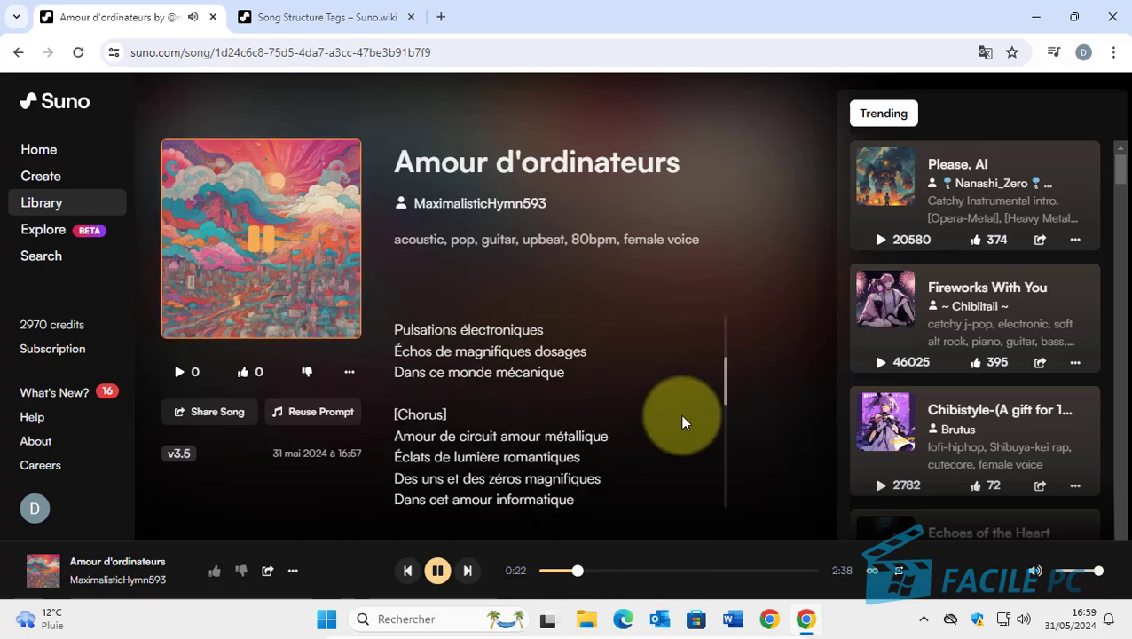
{"action": "scroll", "coordinate": [681, 415], "scroll_direction": "down", "scroll_amount": 1}
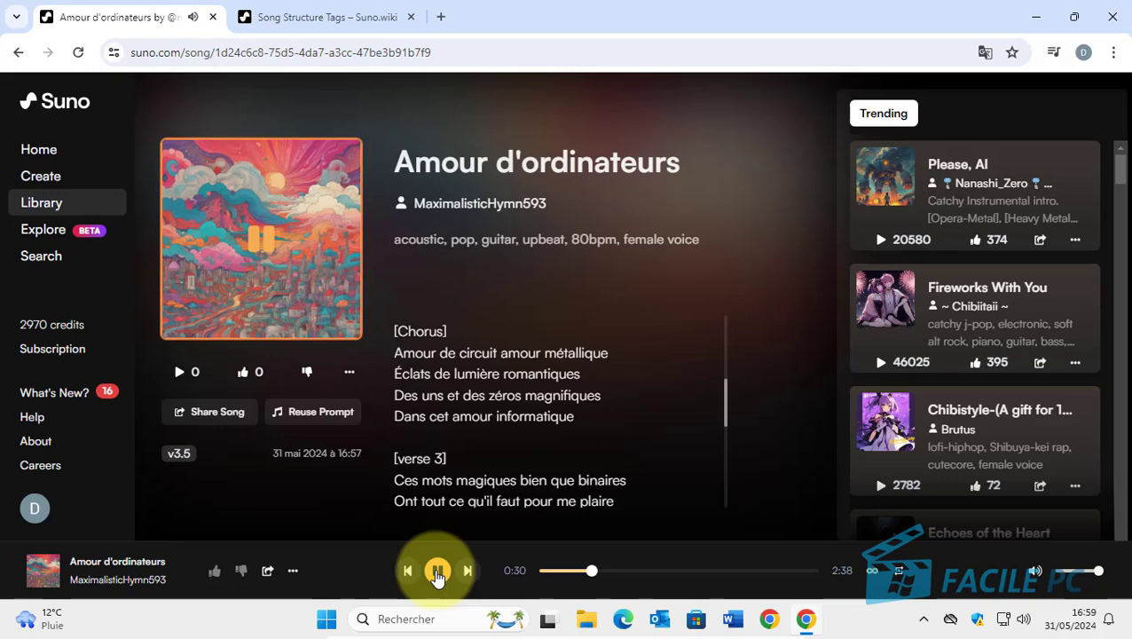
{"action": "left_click", "coordinate": [436, 573]}
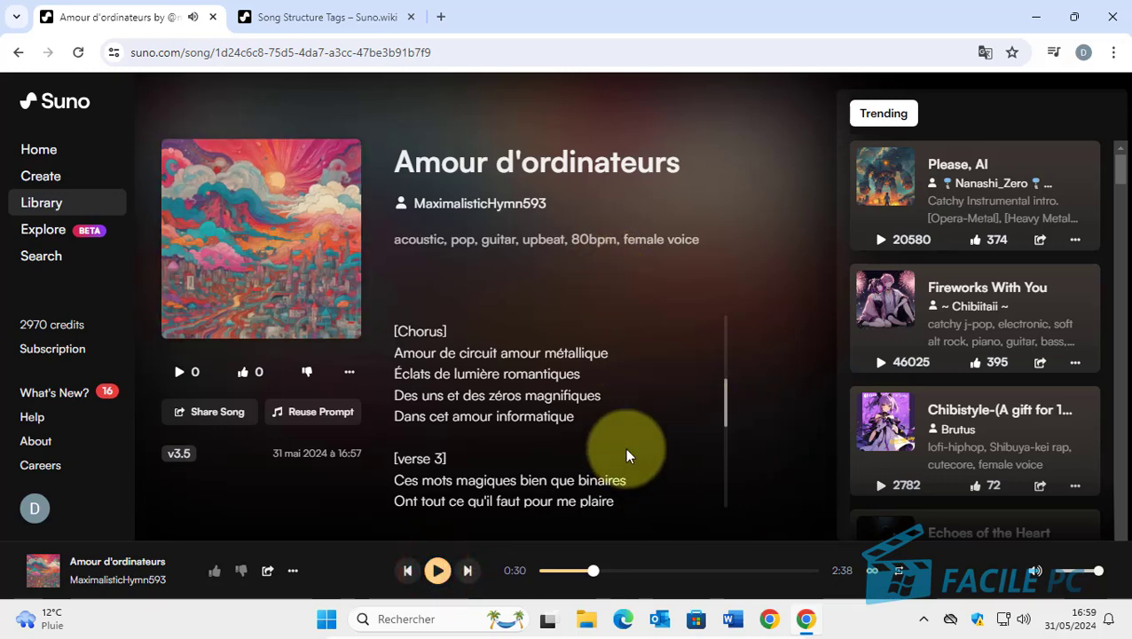
Return to the song creation page and copy all the lyrics from the desktop text file "Paroles Facile PC"
{"action": "left_click", "coordinate": [40, 176]}
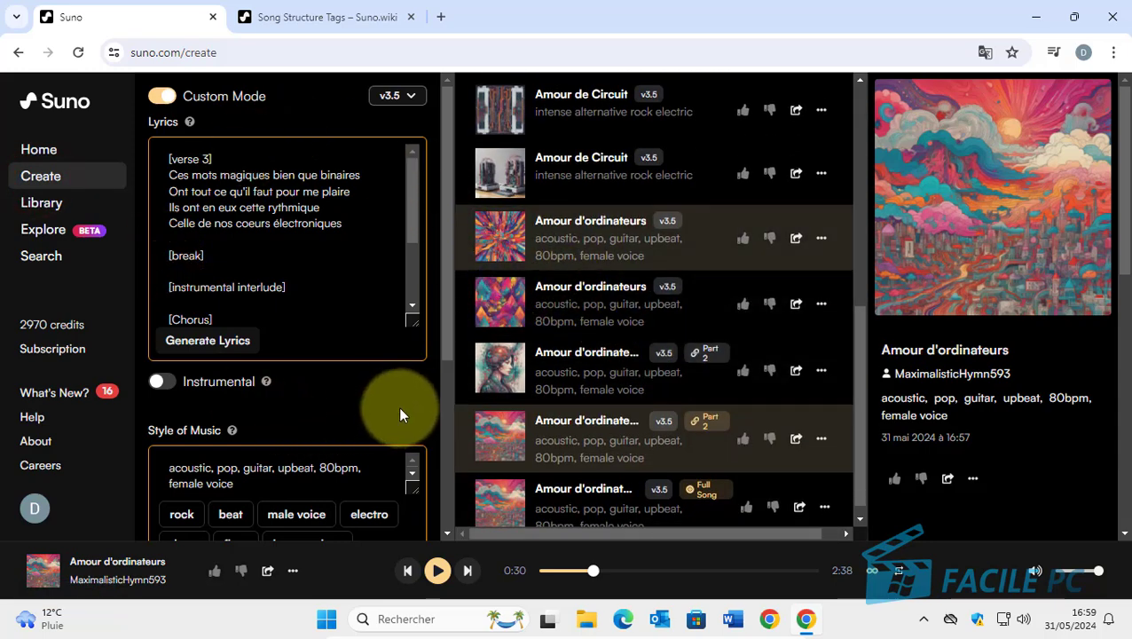
{"action": "scroll", "coordinate": [630, 417], "scroll_direction": "down", "scroll_amount": 1}
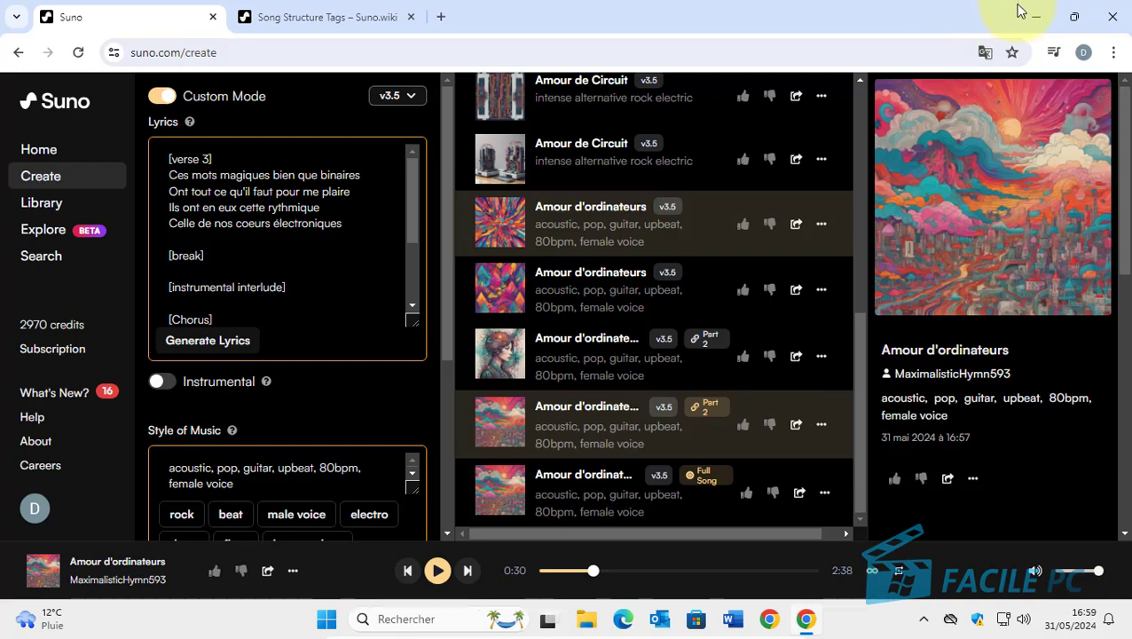
{"action": "left_click", "coordinate": [1040, 16]}
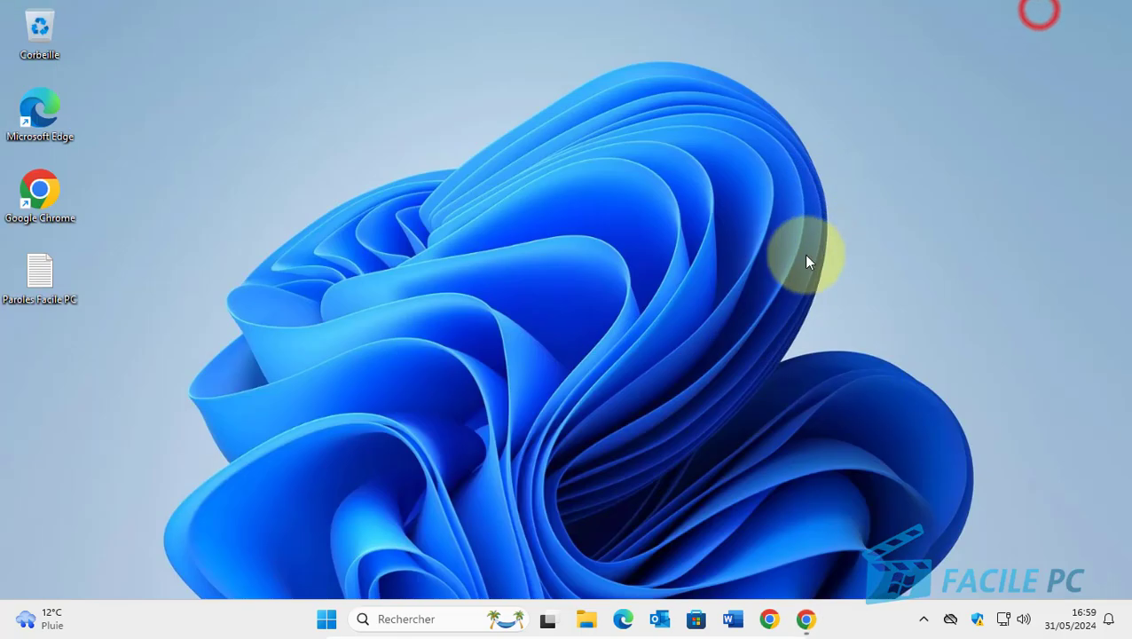
{"action": "double_click", "coordinate": [42, 274]}
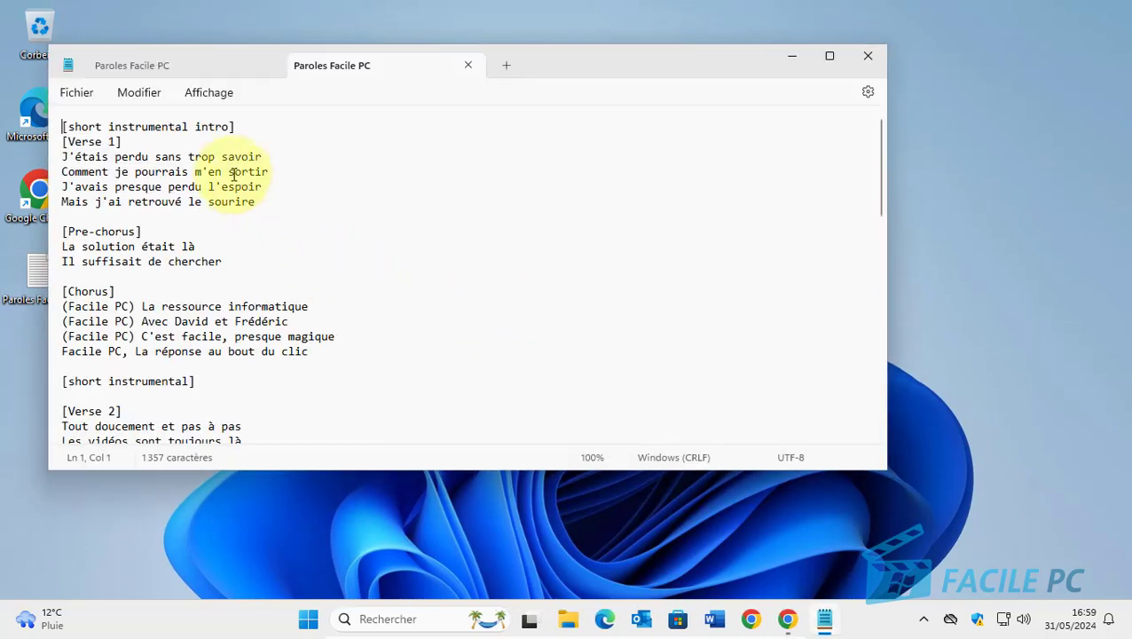
{"action": "left_click", "coordinate": [369, 234]}
{"action": "key", "text": "ctrl+a"}
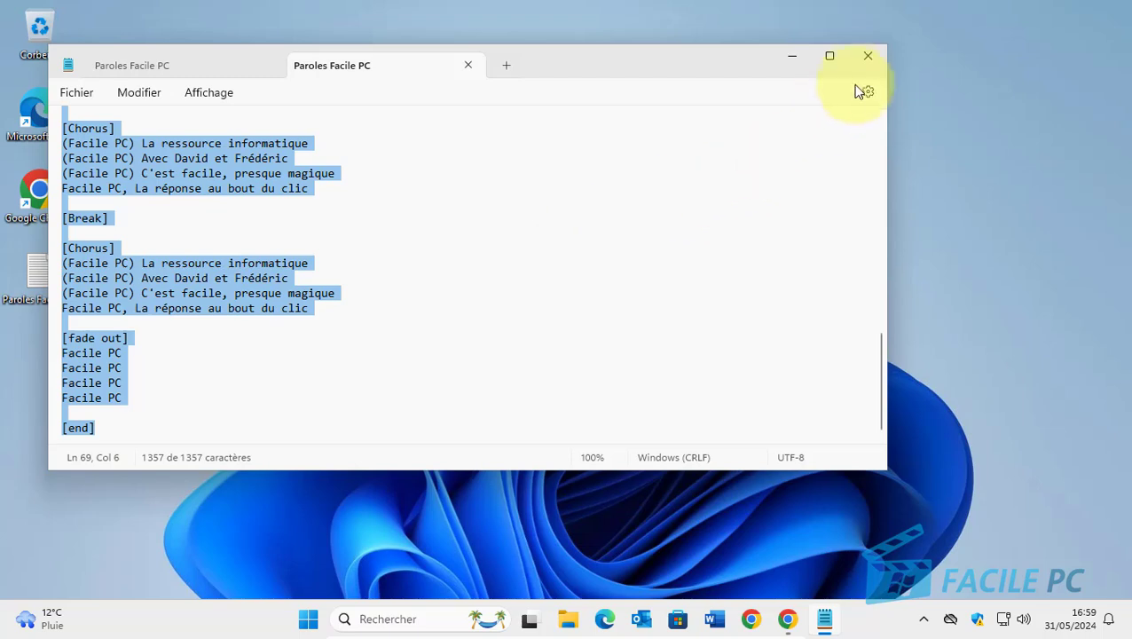
{"action": "left_click", "coordinate": [795, 57]}
Switch back to Suno in Chrome and replace the existing custom lyrics with the copied "Paroles Facile PC" text
{"action": "left_click", "coordinate": [787, 623]}
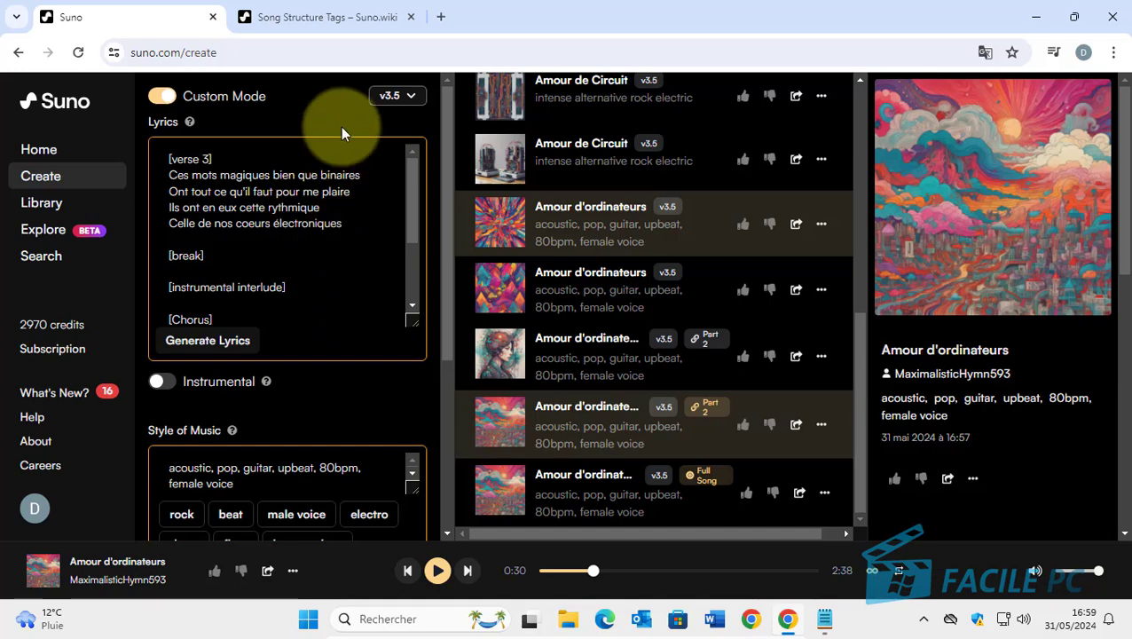
{"action": "left_click", "coordinate": [52, 187]}
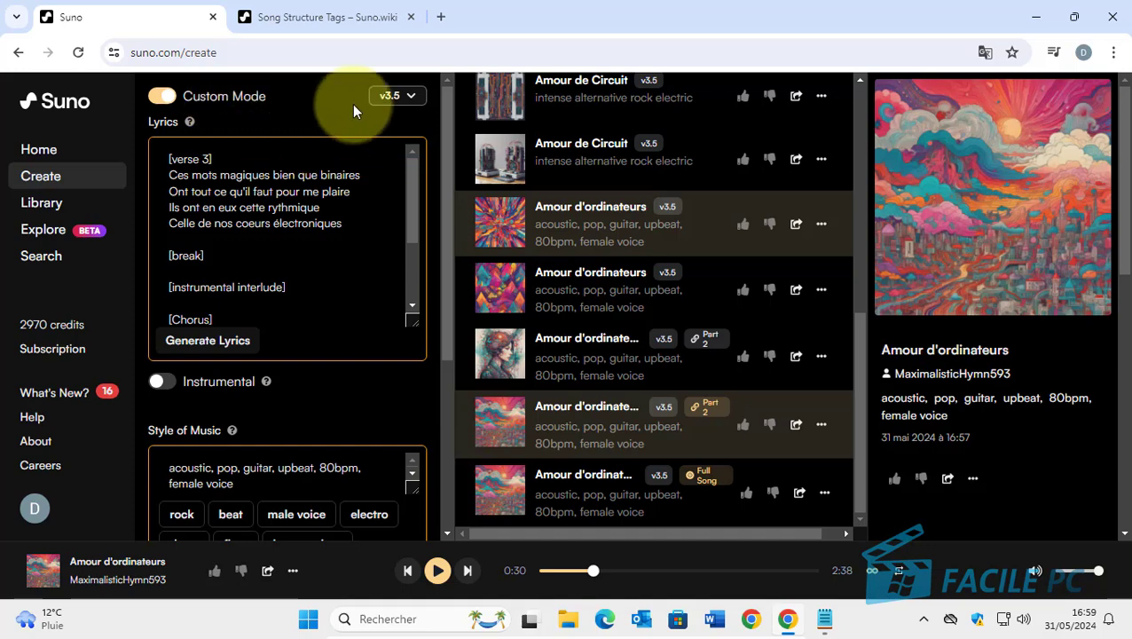
{"action": "left_click", "coordinate": [337, 242]}
{"action": "key", "text": "ctrl+a"}
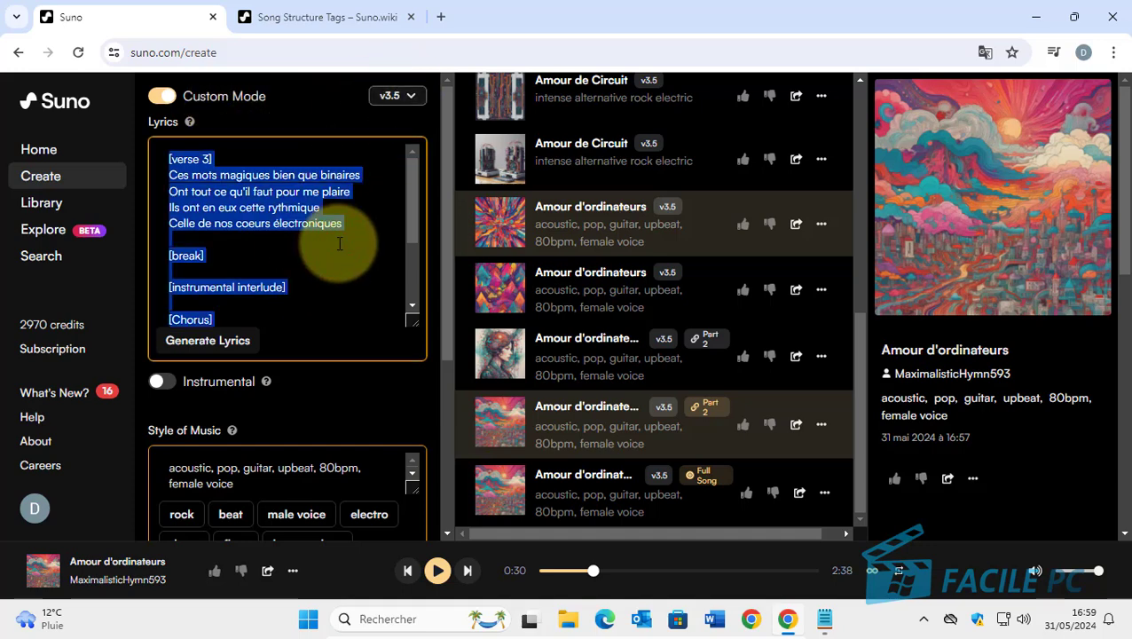
{"action": "key", "text": "ctrl+v"}
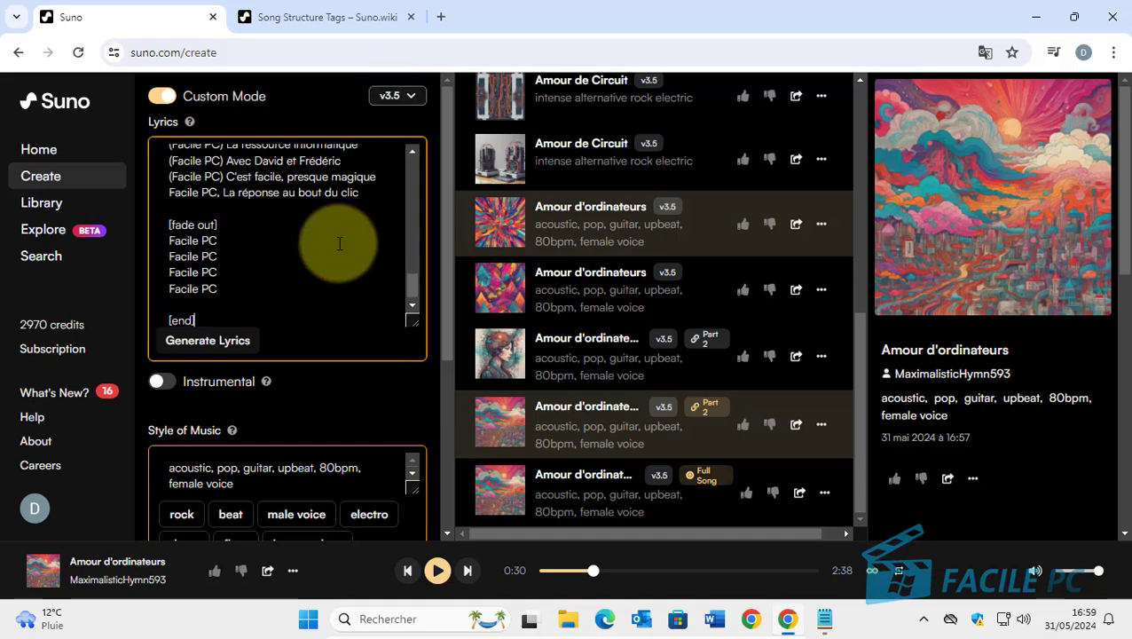
Insert a blank line between the [short instrumental intro] and [Verse 1] tags in the lyrics
{"action": "scroll", "coordinate": [336, 266], "scroll_direction": "up", "scroll_amount": 10}
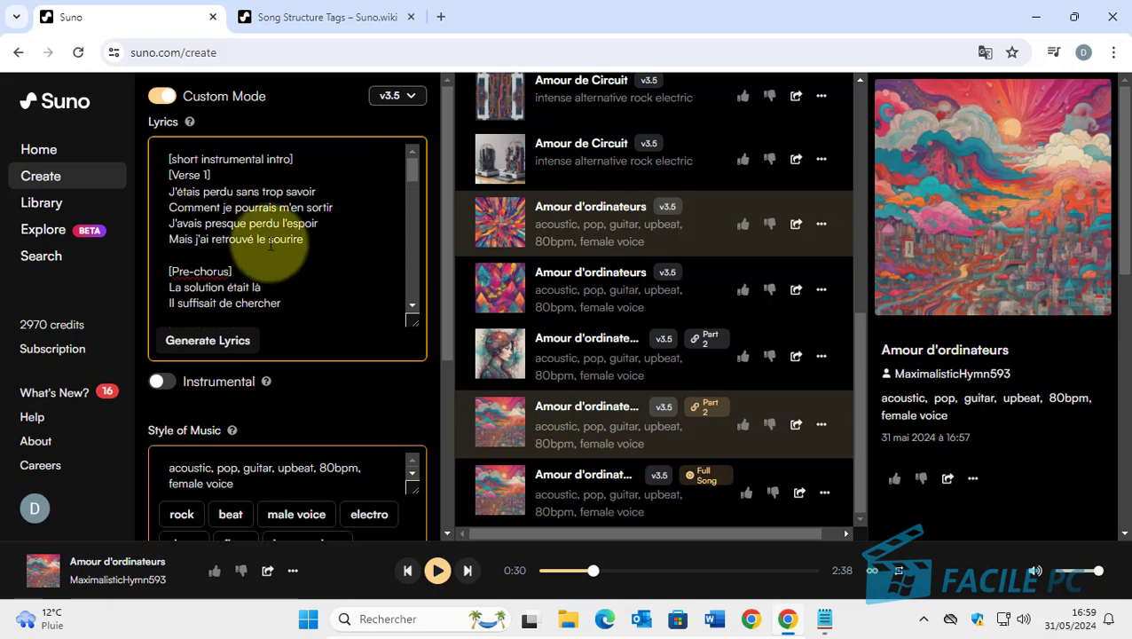
{"action": "left_click", "coordinate": [306, 155]}
{"action": "key", "text": "Return"}
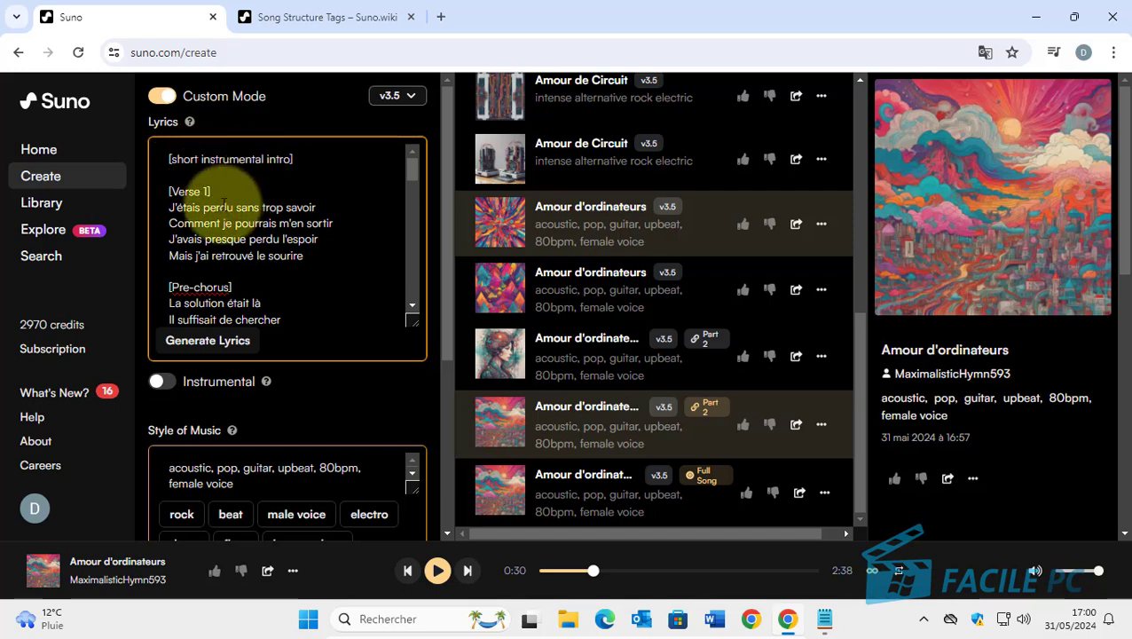
Read through the pasted lyrics from the first verse to the guitar solo, checking the section tags and the parenthesised backing vocals
{"action": "scroll", "coordinate": [229, 240], "scroll_direction": "down", "scroll_amount": 1}
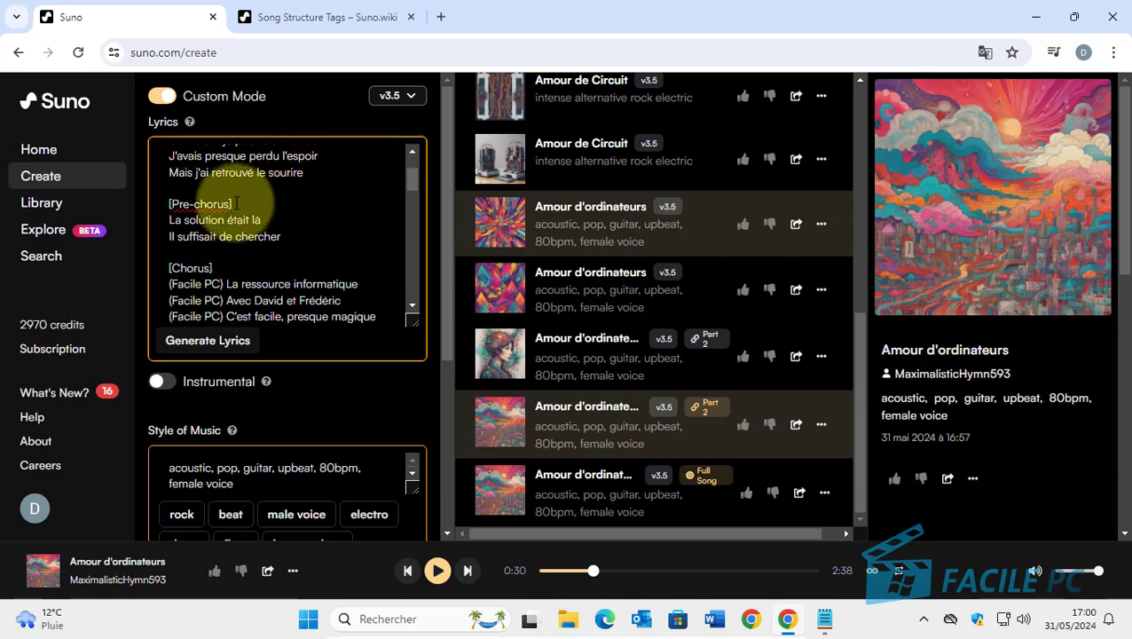
{"action": "left_click", "coordinate": [224, 233]}
{"action": "scroll", "coordinate": [219, 242], "scroll_direction": "down", "scroll_amount": 1}
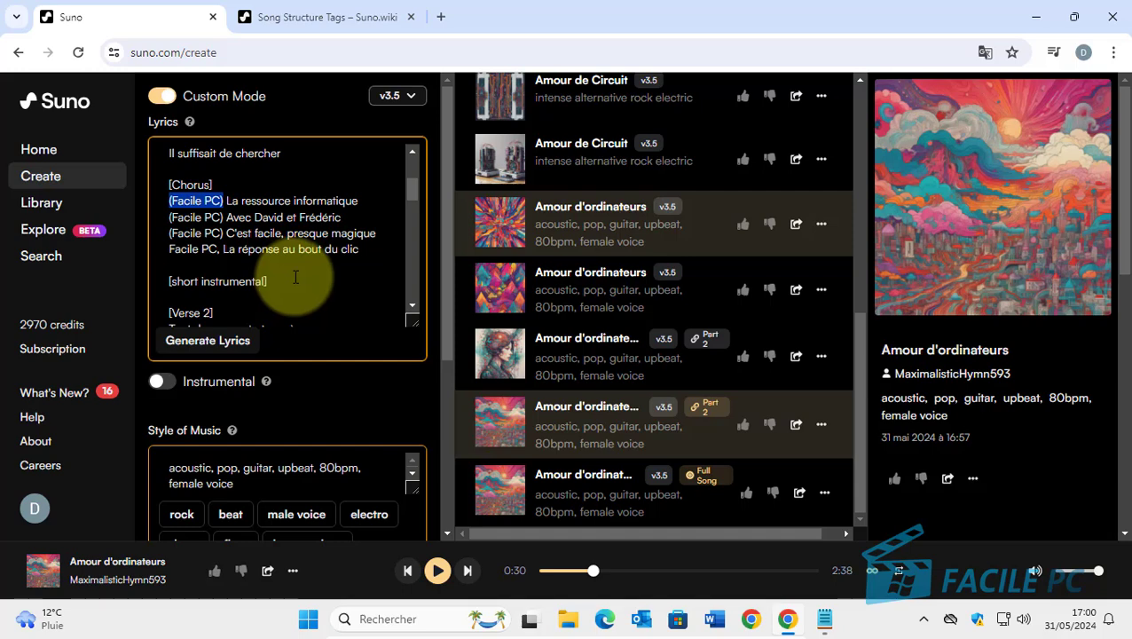
{"action": "scroll", "coordinate": [257, 217], "scroll_direction": "down", "scroll_amount": 1}
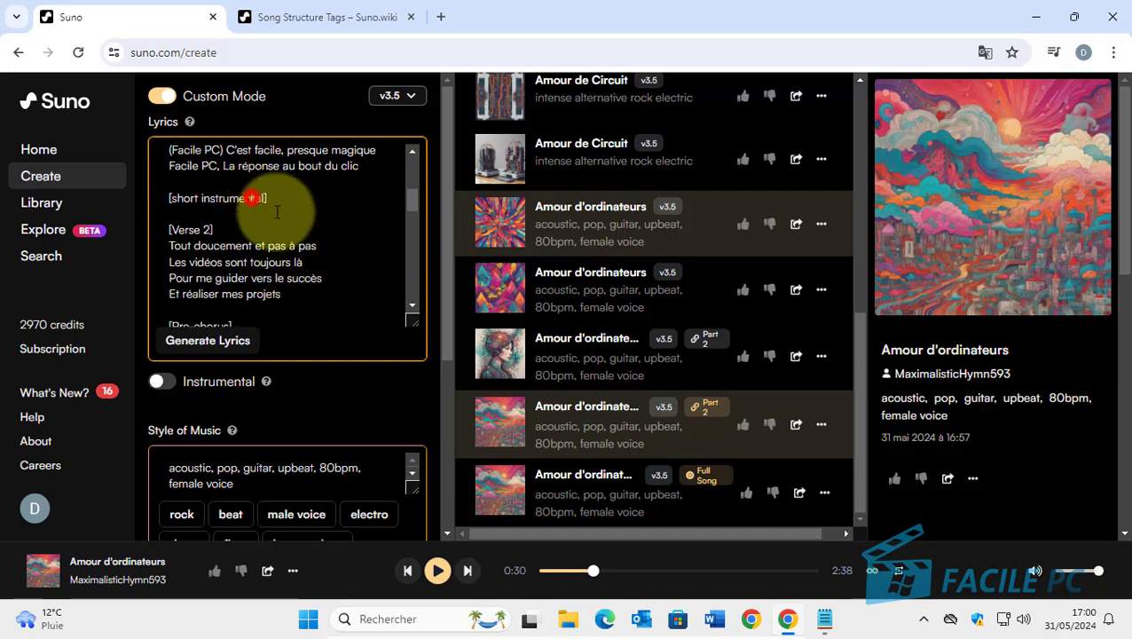
{"action": "left_click", "coordinate": [191, 230]}
{"action": "scroll", "coordinate": [222, 248], "scroll_direction": "down", "scroll_amount": 1}
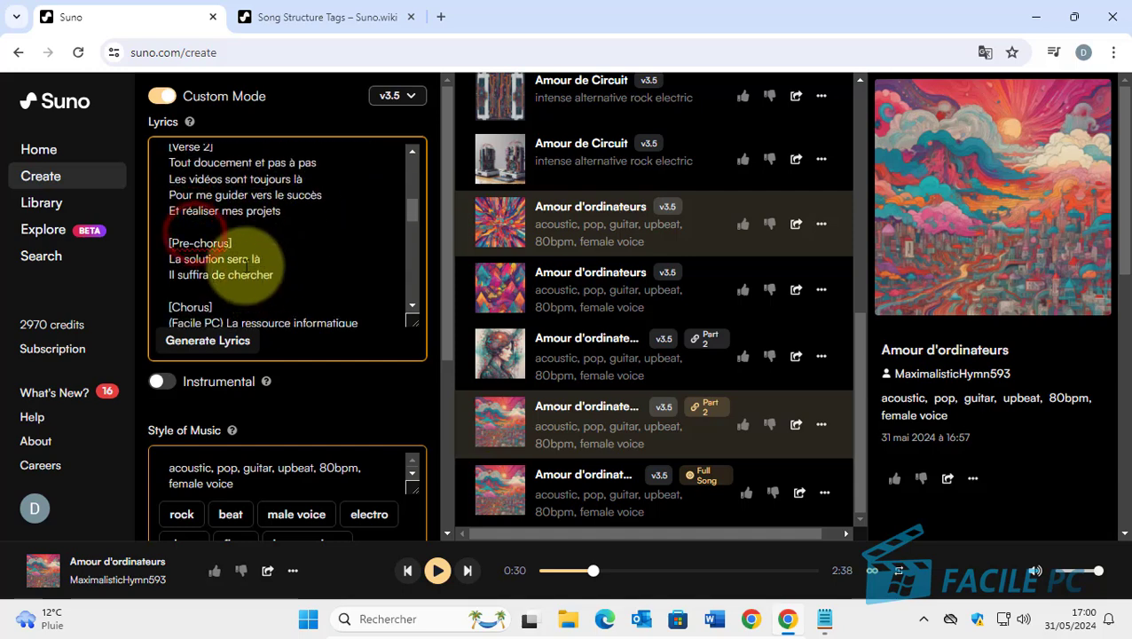
{"action": "scroll", "coordinate": [226, 262], "scroll_direction": "down", "scroll_amount": 1}
{"action": "scroll", "coordinate": [220, 253], "scroll_direction": "down", "scroll_amount": 2}
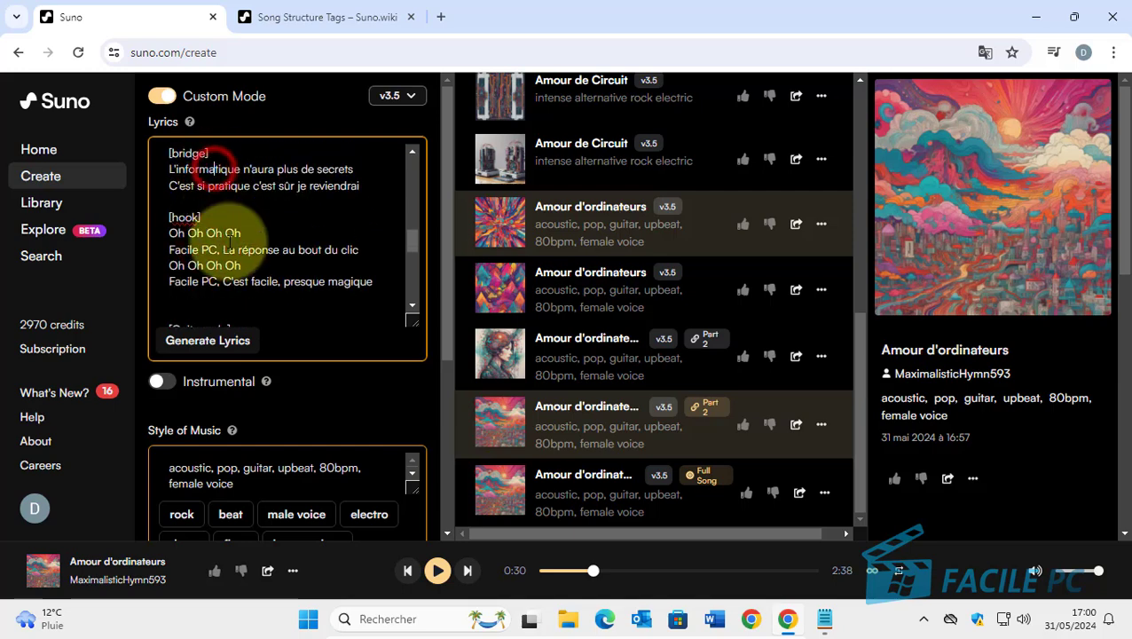
{"action": "left_click", "coordinate": [228, 247]}
{"action": "left_click_drag", "start_coordinate": [168, 217], "coordinate": [218, 223]}
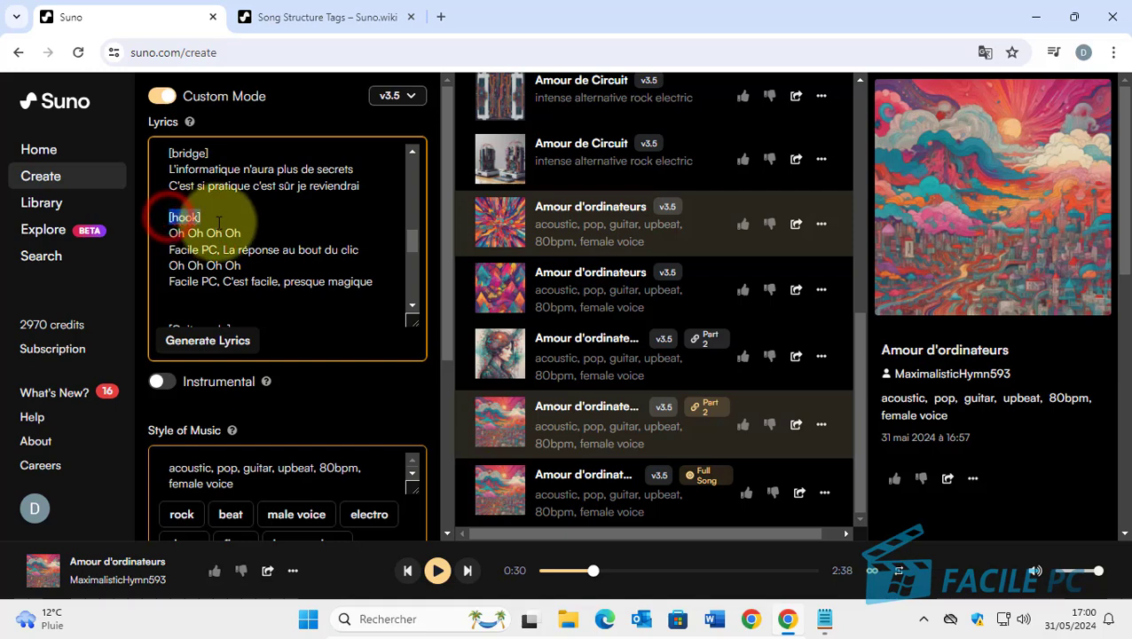
{"action": "scroll", "coordinate": [248, 244], "scroll_direction": "down", "scroll_amount": 1}
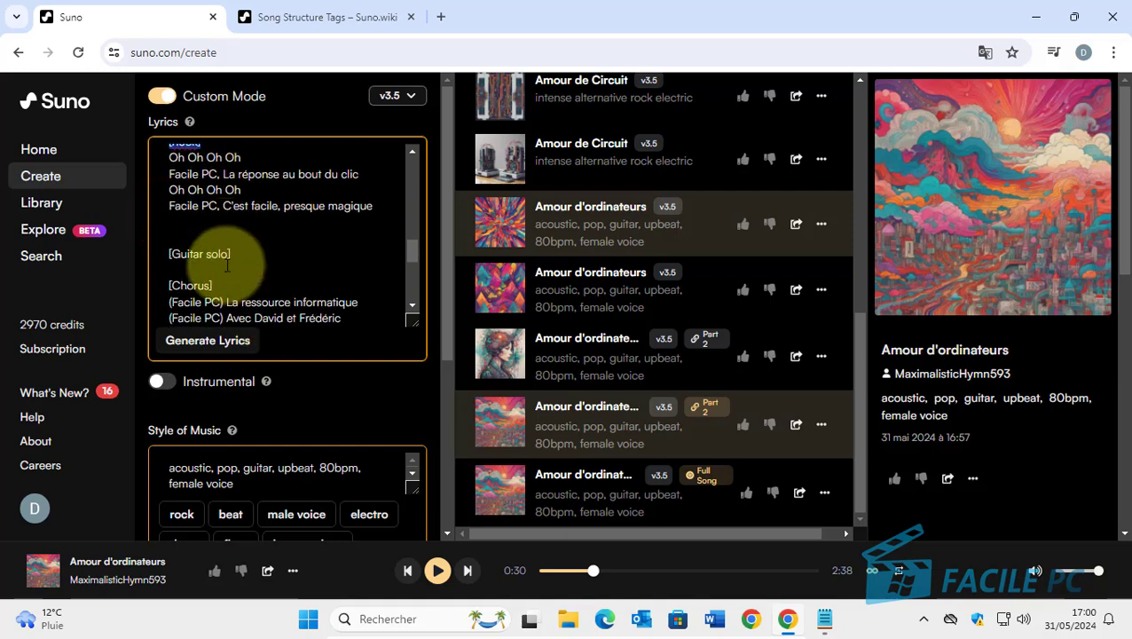
{"action": "left_click", "coordinate": [245, 236]}
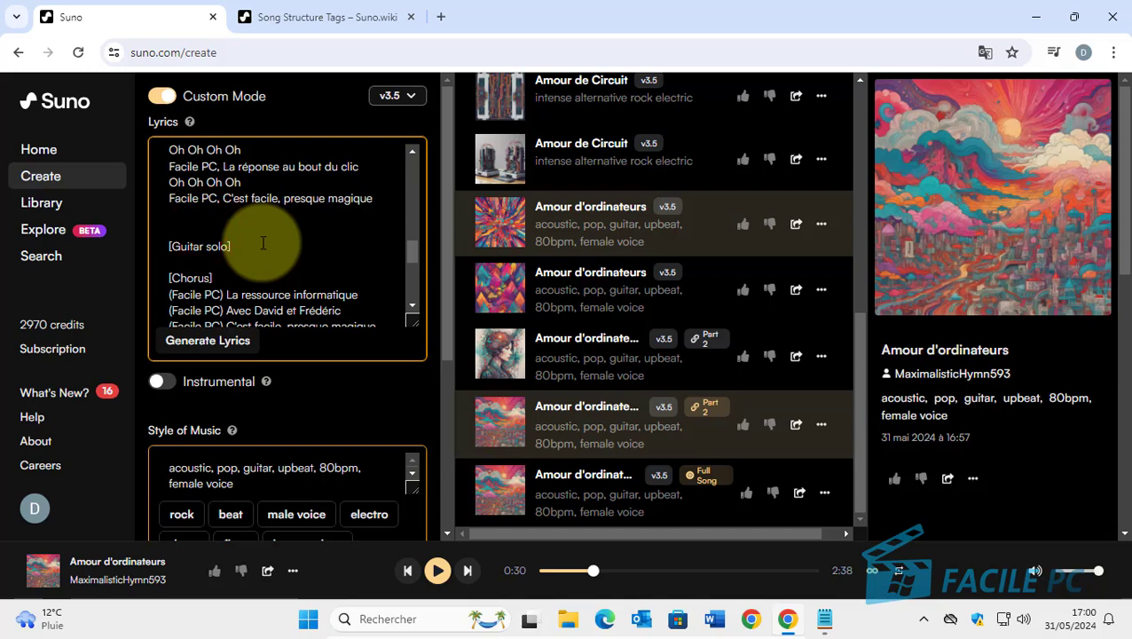
Remove "acoustic" from the style of music and add "rock" after "pop"
{"action": "scroll", "coordinate": [308, 391], "scroll_direction": "down", "scroll_amount": 2}
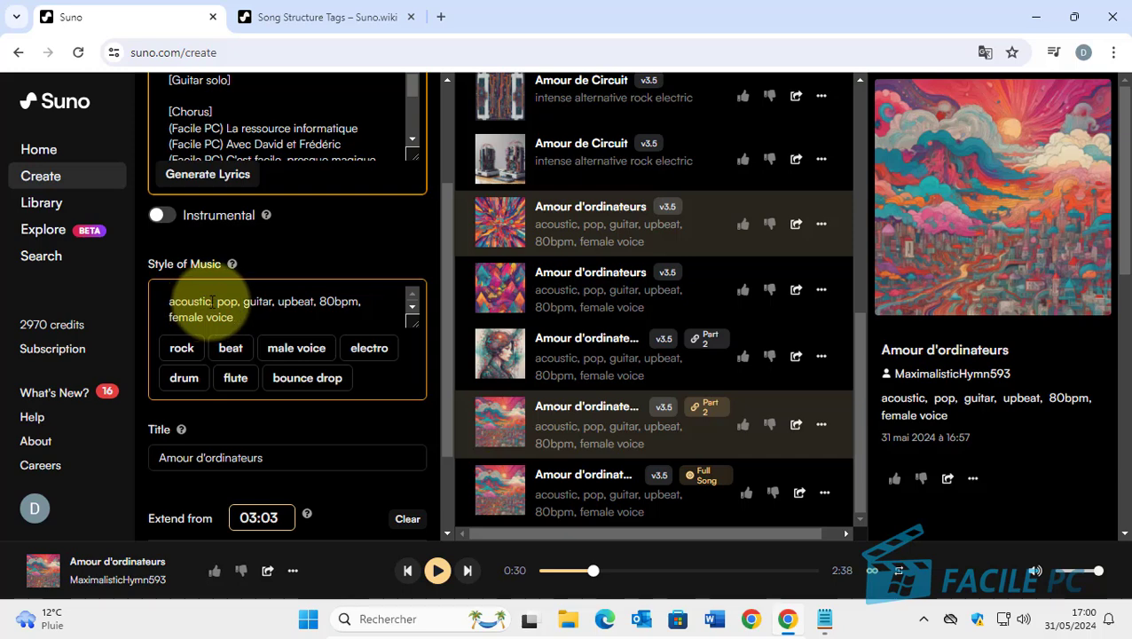
{"action": "left_click_drag", "start_coordinate": [216, 301], "coordinate": [151, 301]}
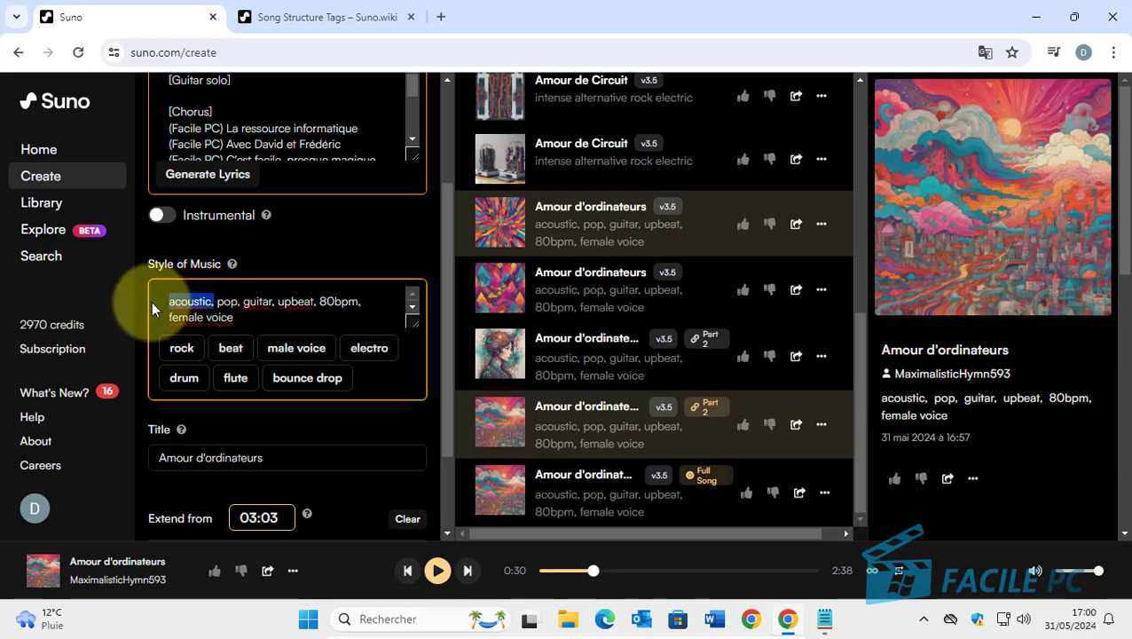
{"action": "key", "text": "BackSpace"}
{"action": "key", "text": "Delete"}
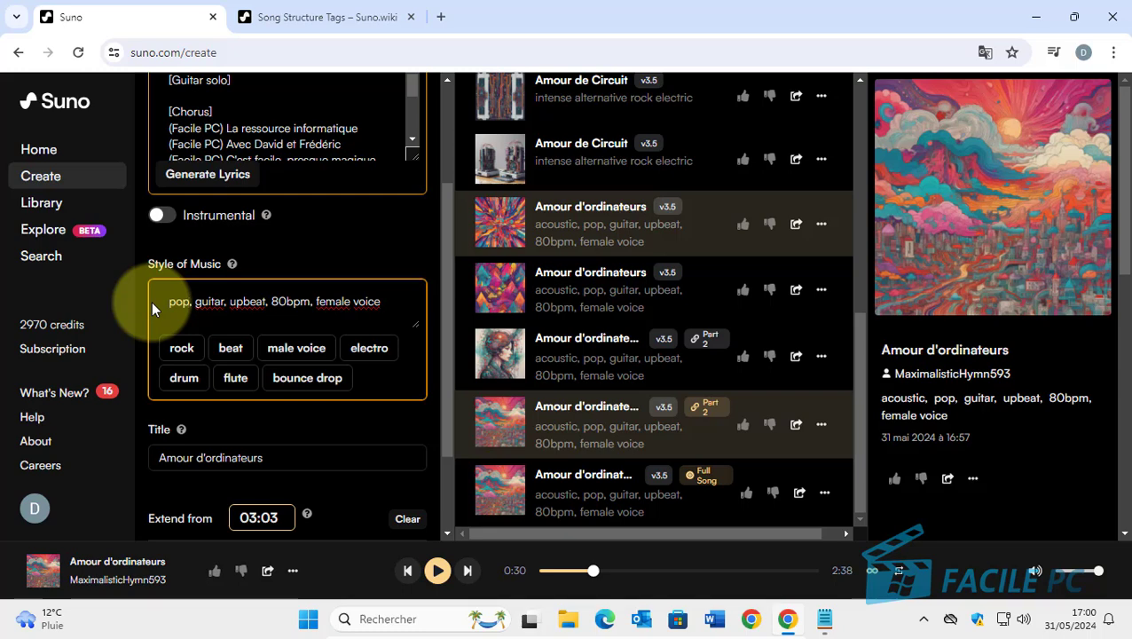
{"action": "type", "text": ", rock"}
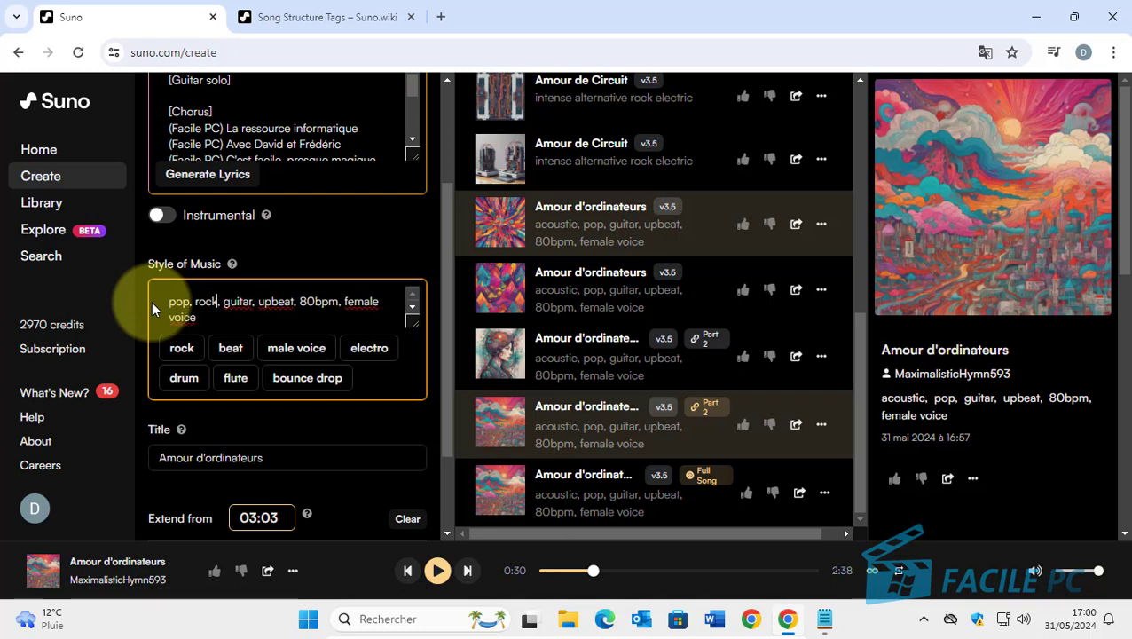
{"action": "key", "text": "Right"}
{"action": "key", "text": "Right"}
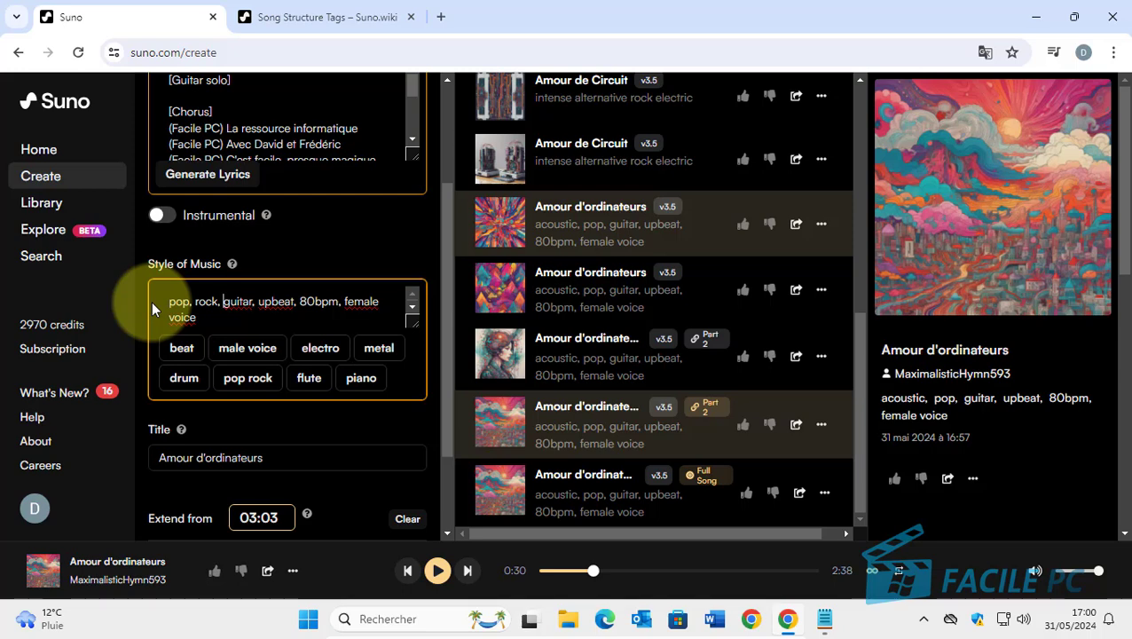
Change the voice in the style of music from female to "male voice"
{"action": "key", "text": "ctrl+Right"}
{"action": "key", "text": "ctrl+Right"}
{"action": "key", "text": "ctrl+Right"}
{"action": "type", "text": "male"}
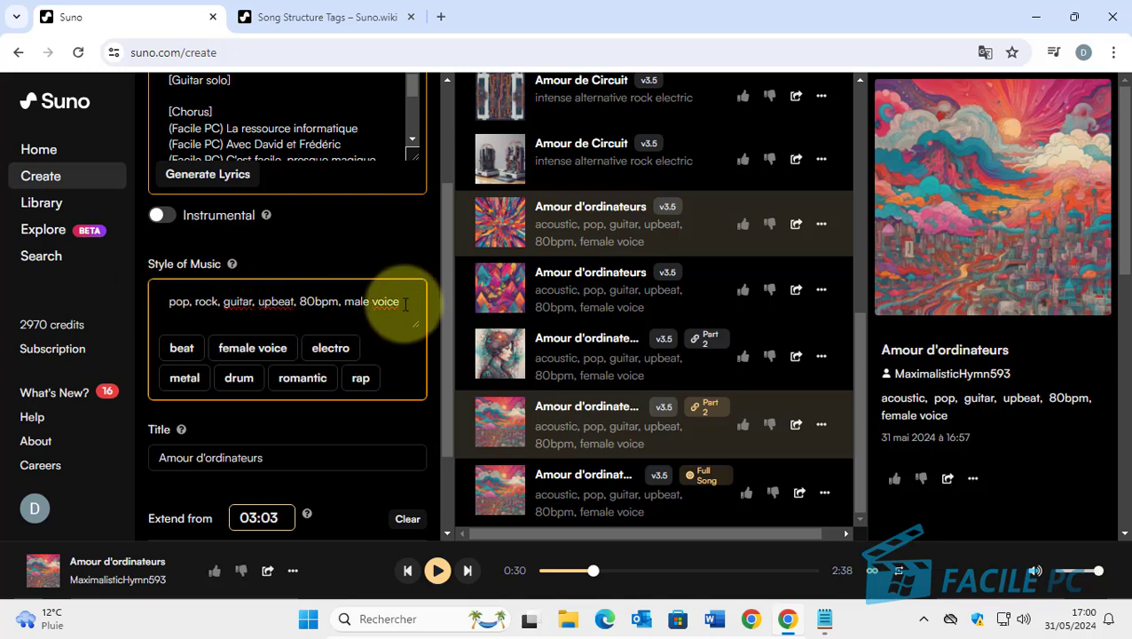
Add "drum" after "rock" in the style of music and append "bass" after "male voice"
{"action": "left_click", "coordinate": [401, 301]}
{"action": "type", "text": ","}
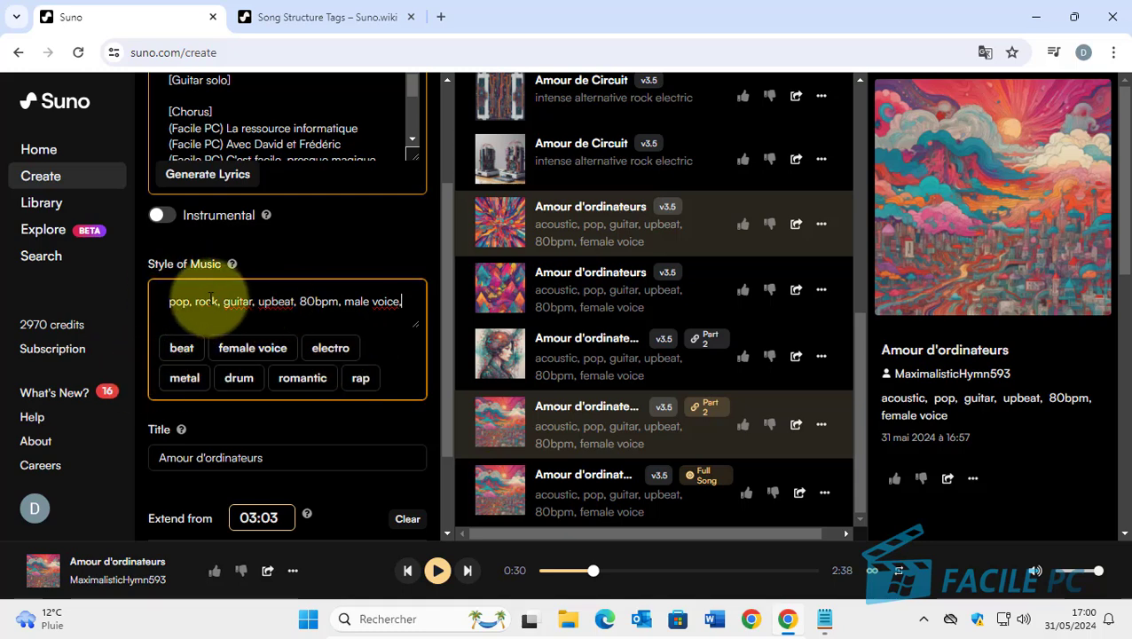
{"action": "left_click", "coordinate": [219, 299]}
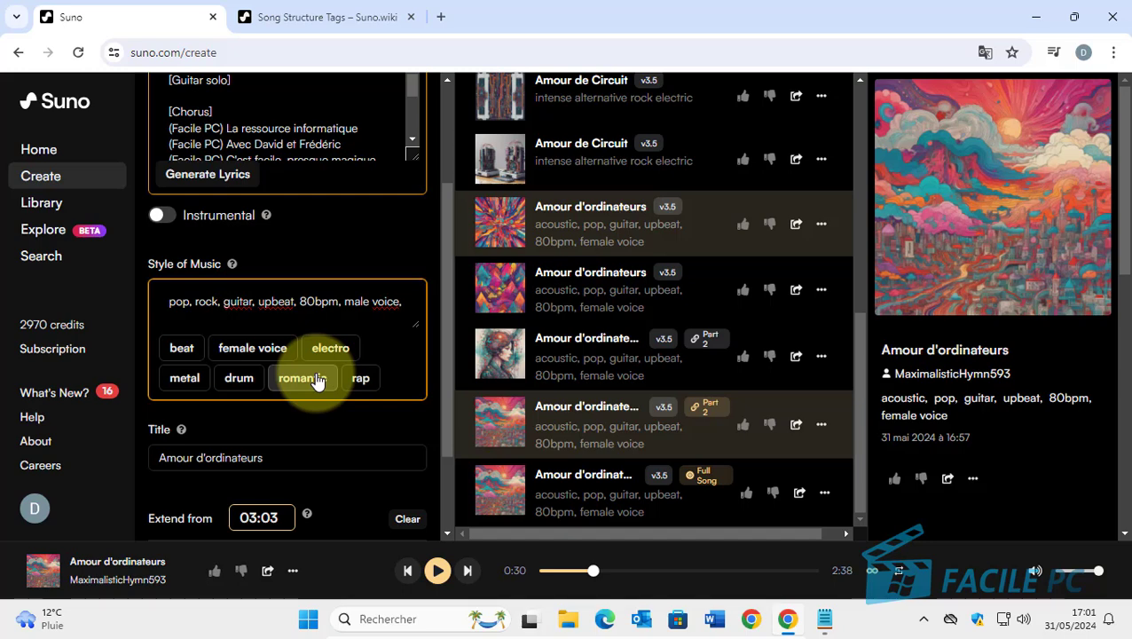
{"action": "type", "text": "drum"}
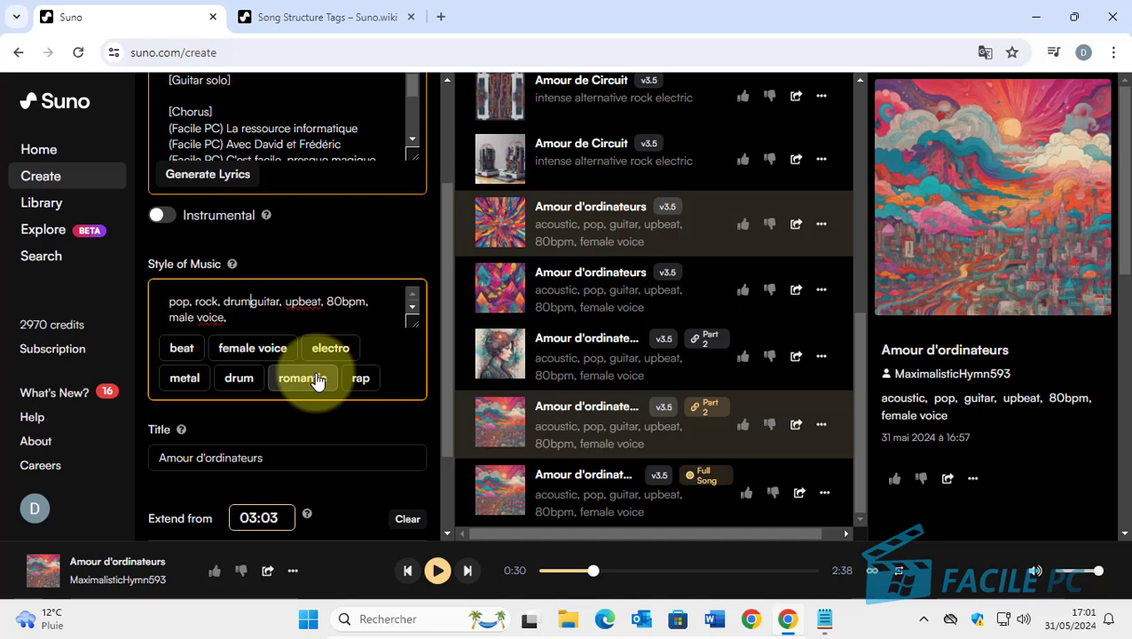
{"action": "type", "text": ","}
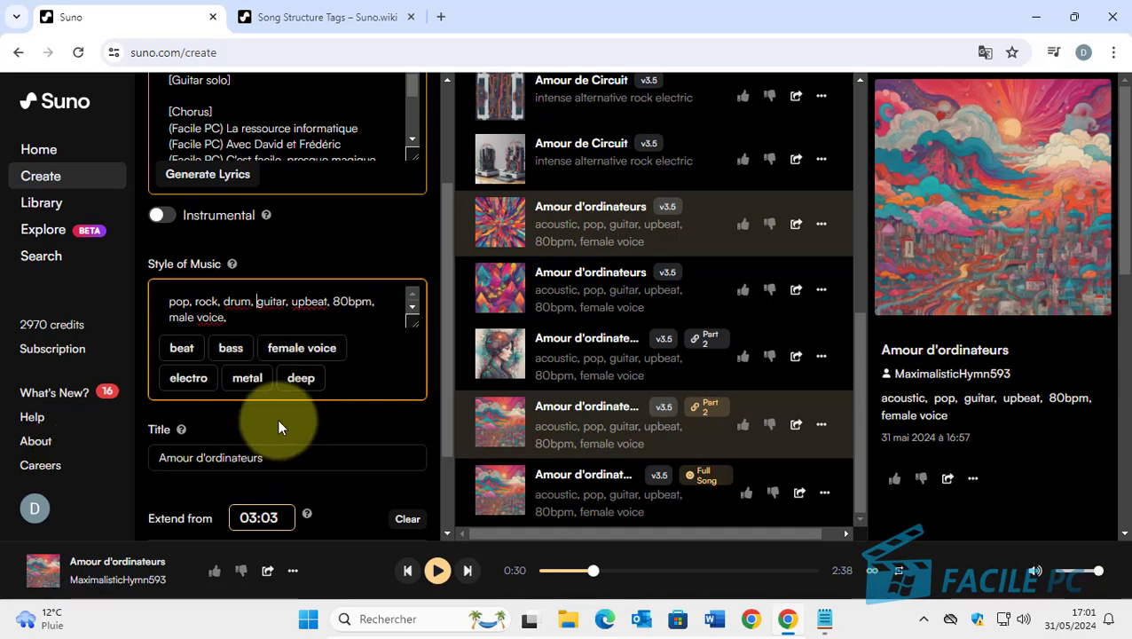
{"action": "left_click", "coordinate": [231, 348]}
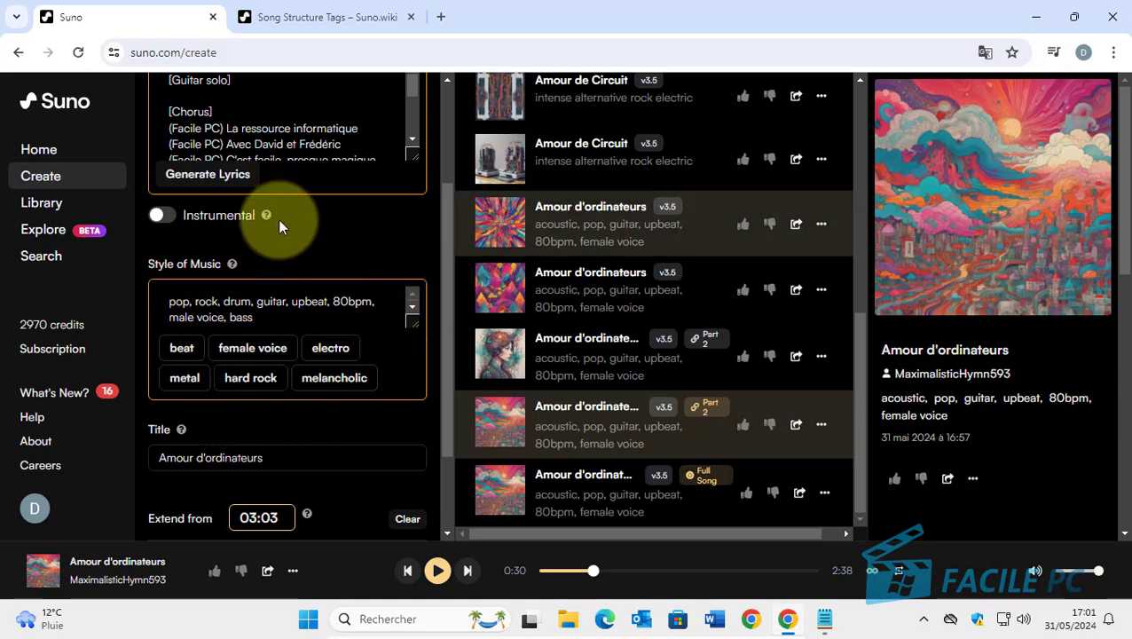
Replace the song title with "Facile PC" and check the rest of the form
{"action": "left_click_drag", "start_coordinate": [298, 462], "coordinate": [354, 397]}
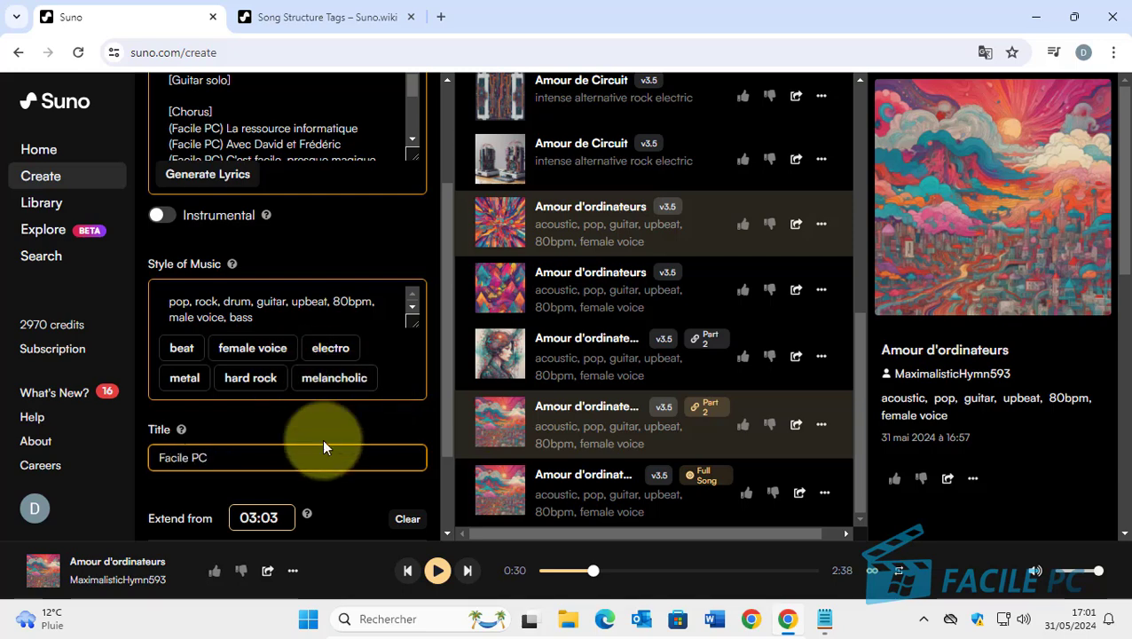
{"action": "scroll", "coordinate": [322, 438], "scroll_direction": "down", "scroll_amount": 1}
{"action": "scroll", "coordinate": [322, 438], "scroll_direction": "up", "scroll_amount": 1}
{"action": "scroll", "coordinate": [292, 382], "scroll_direction": "up", "scroll_amount": 2}
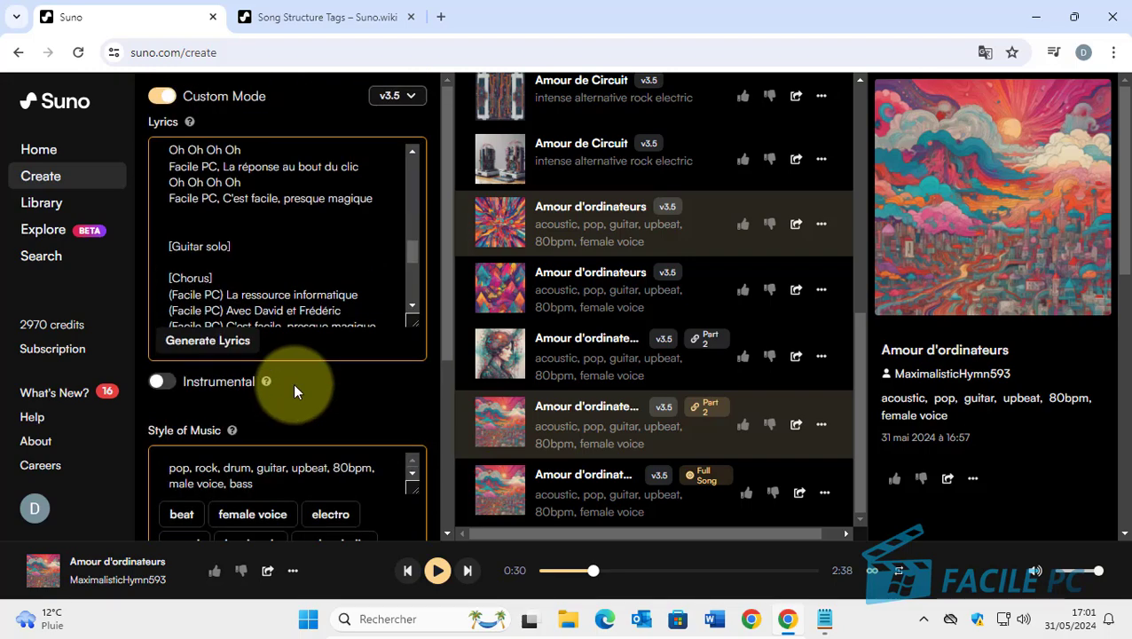
{"action": "scroll", "coordinate": [292, 382], "scroll_direction": "down", "scroll_amount": 4}
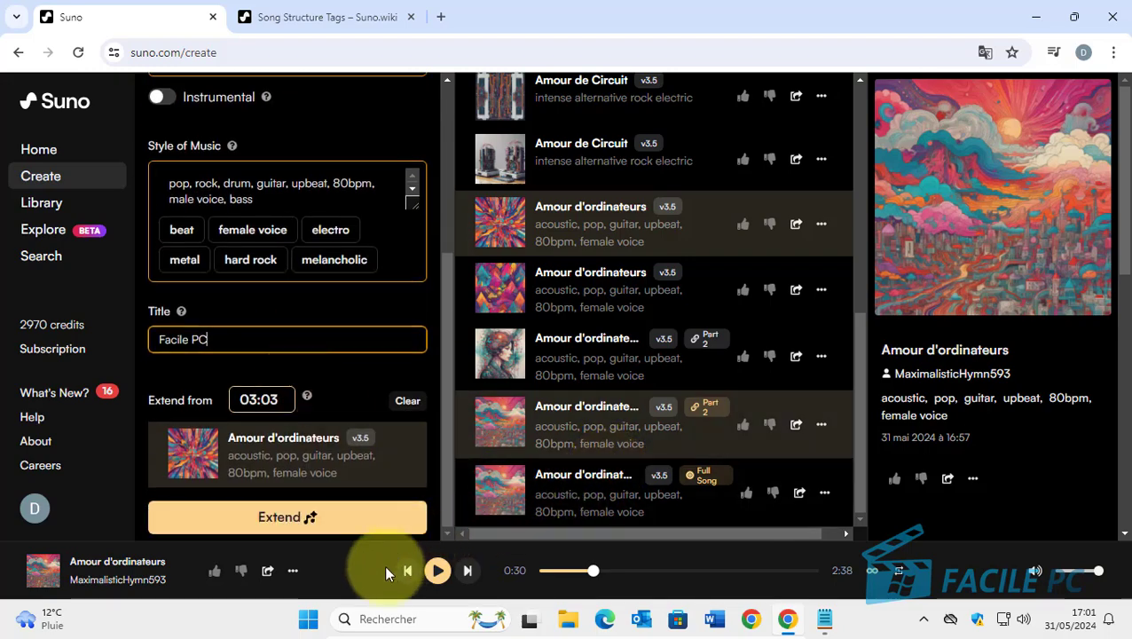
Delete all the text in the lyrics field
{"action": "scroll", "coordinate": [290, 374], "scroll_direction": "up", "scroll_amount": 3}
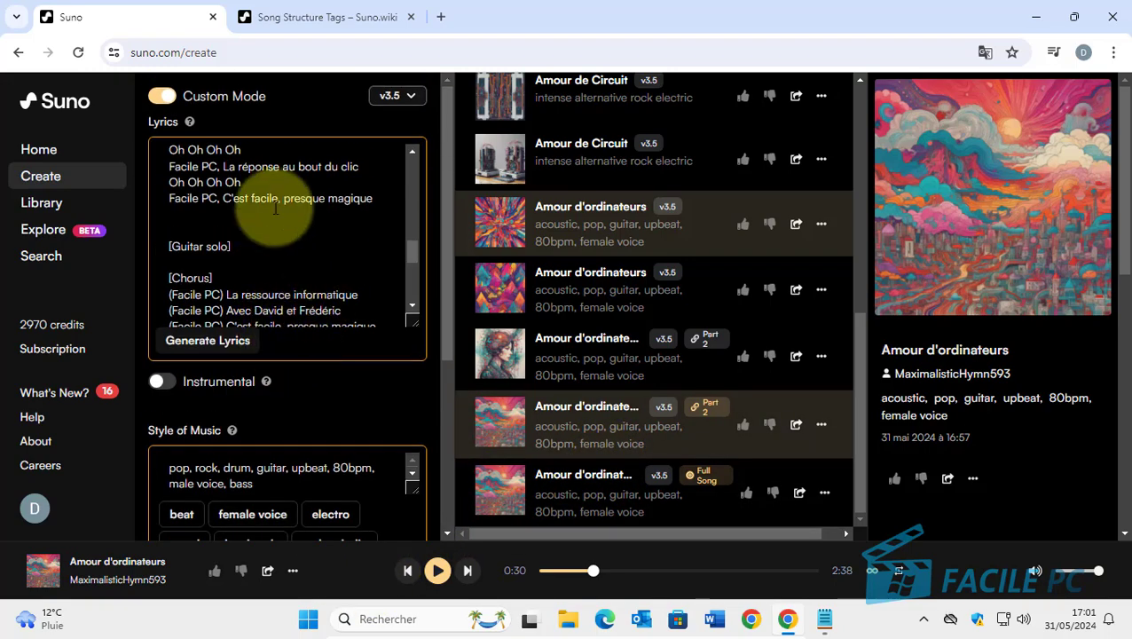
{"action": "left_click", "coordinate": [240, 175]}
{"action": "key", "text": "ctrl+a"}
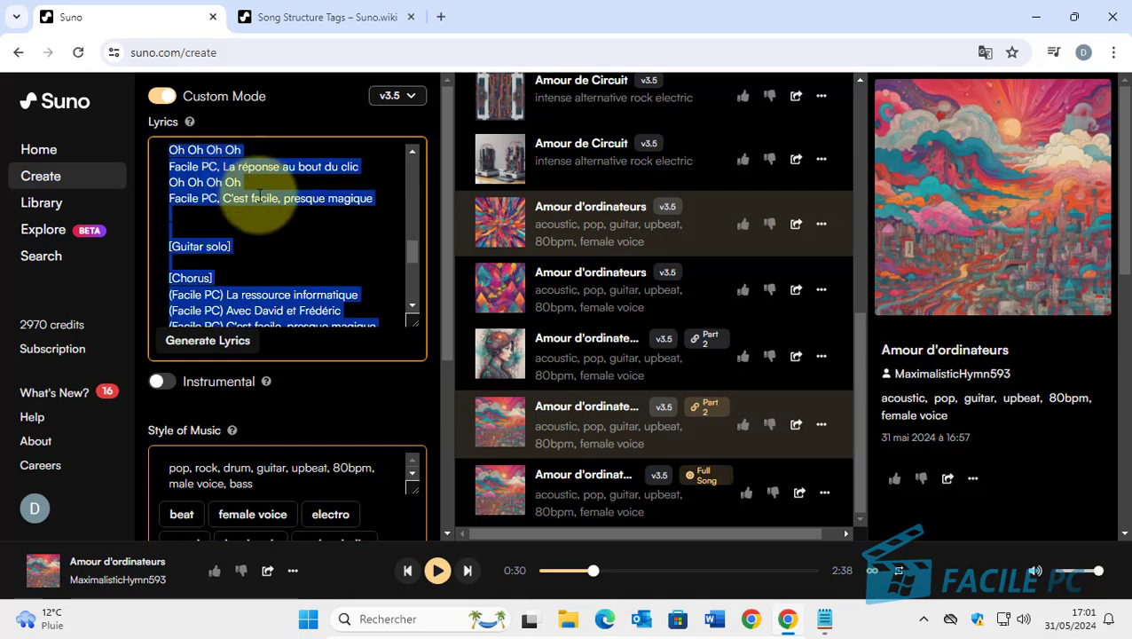
{"action": "key", "text": "BackSpace"}
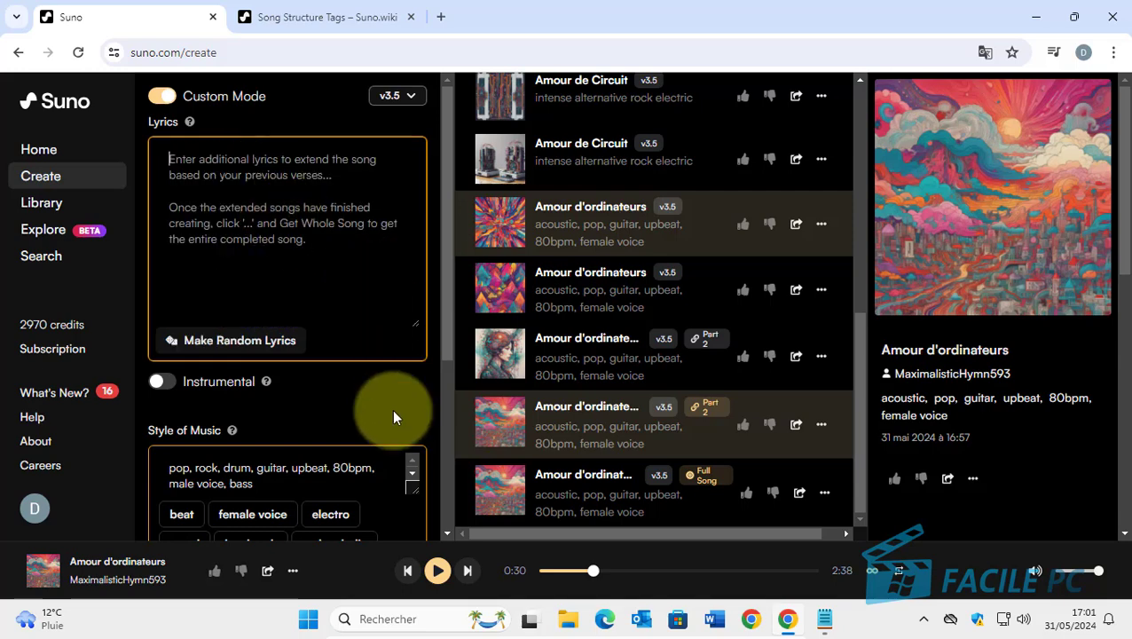
Try to reset the form by visiting the Library and returning to the creation page, then pause the playing song
{"action": "left_click", "coordinate": [510, 355]}
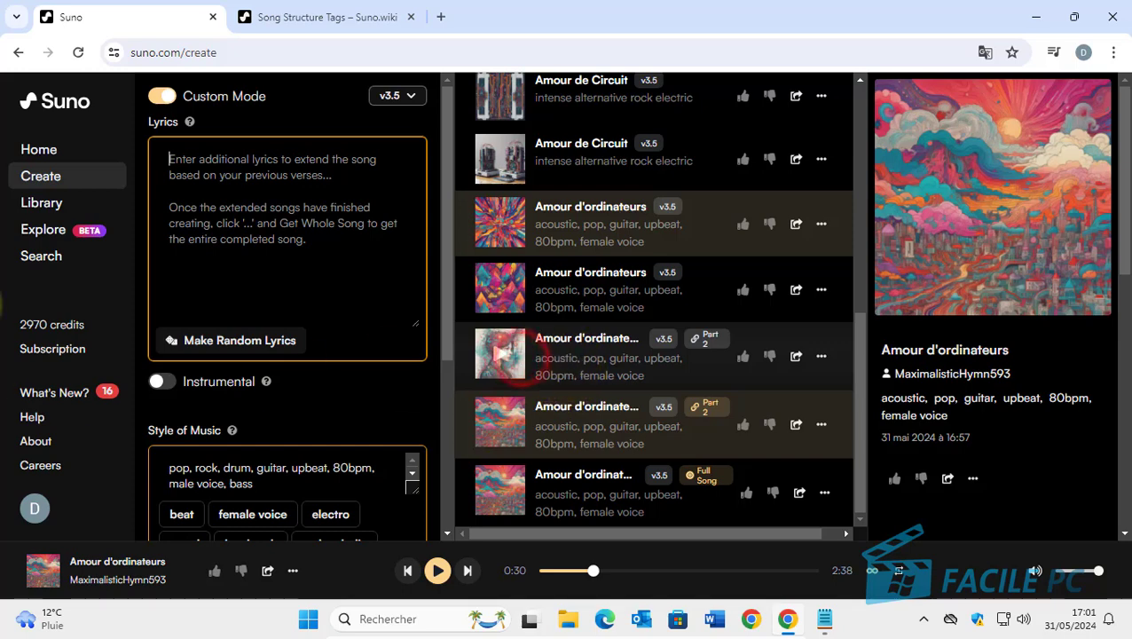
{"action": "left_click", "coordinate": [49, 201]}
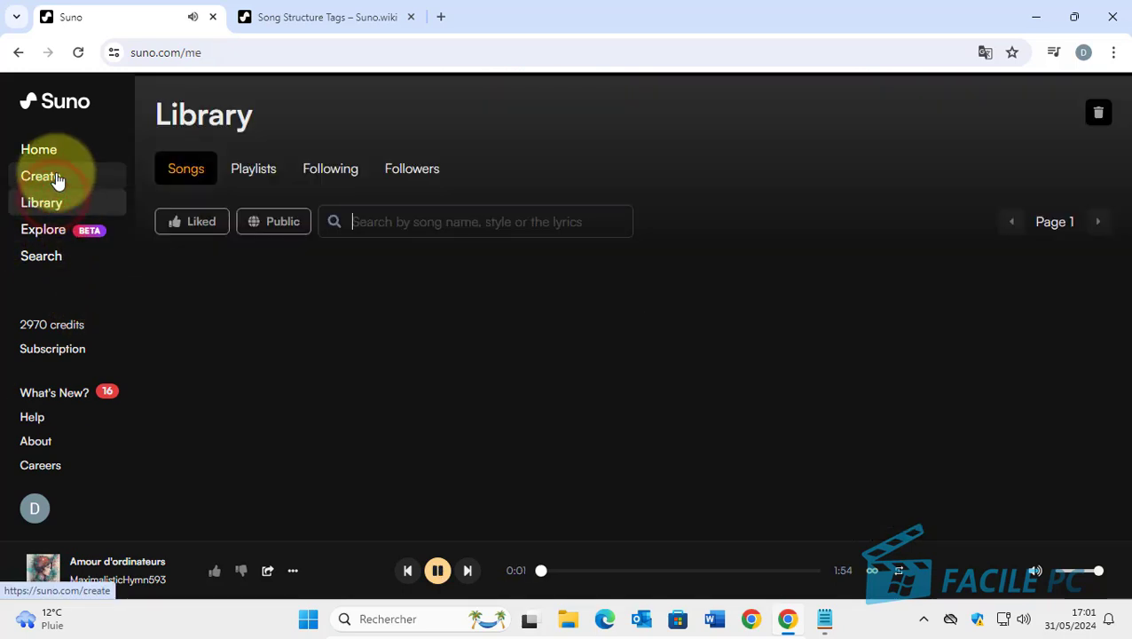
{"action": "left_click", "coordinate": [51, 177]}
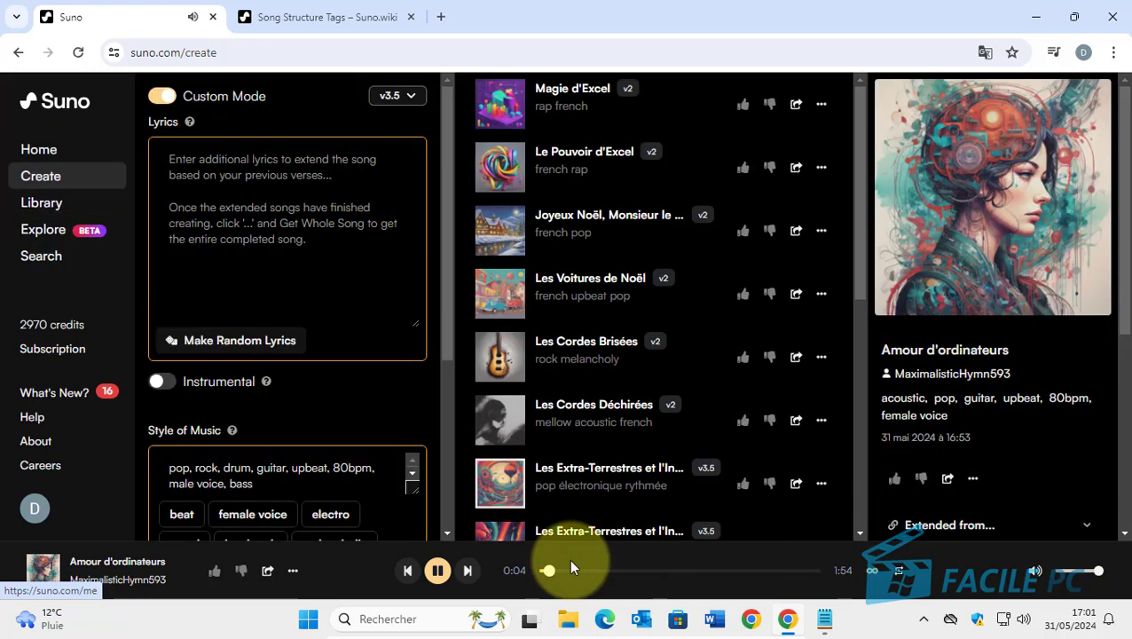
{"action": "left_click", "coordinate": [437, 570]}
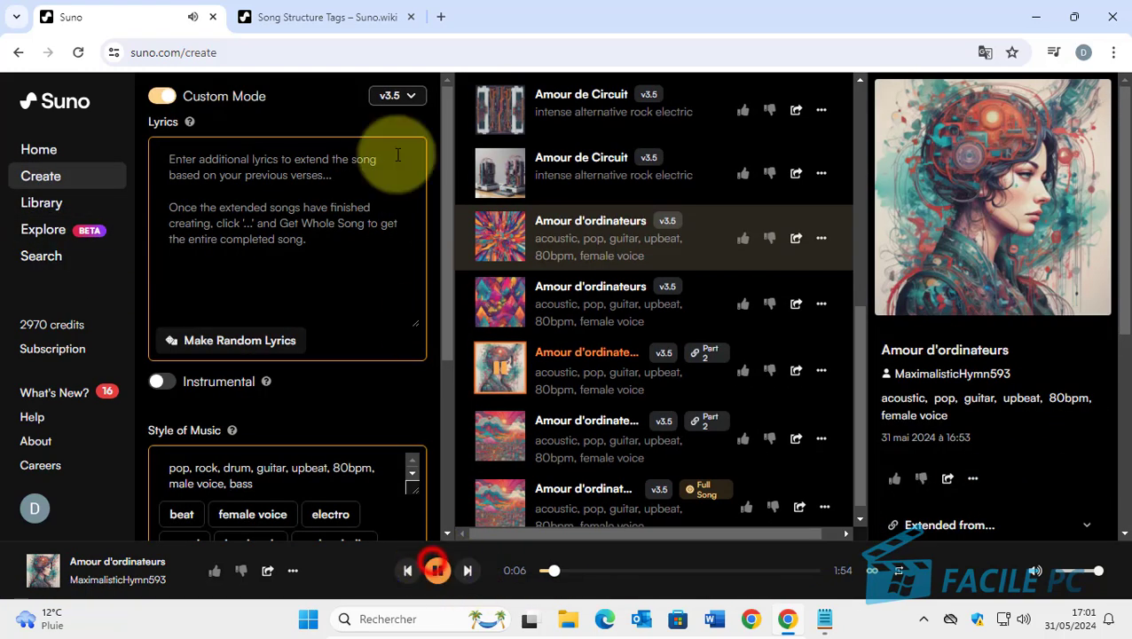
Paste the copied Facile PC lyrics back into the lyrics field and clear the "Extend from" source song
{"action": "left_click", "coordinate": [245, 197]}
{"action": "key", "text": "ctrl+v"}
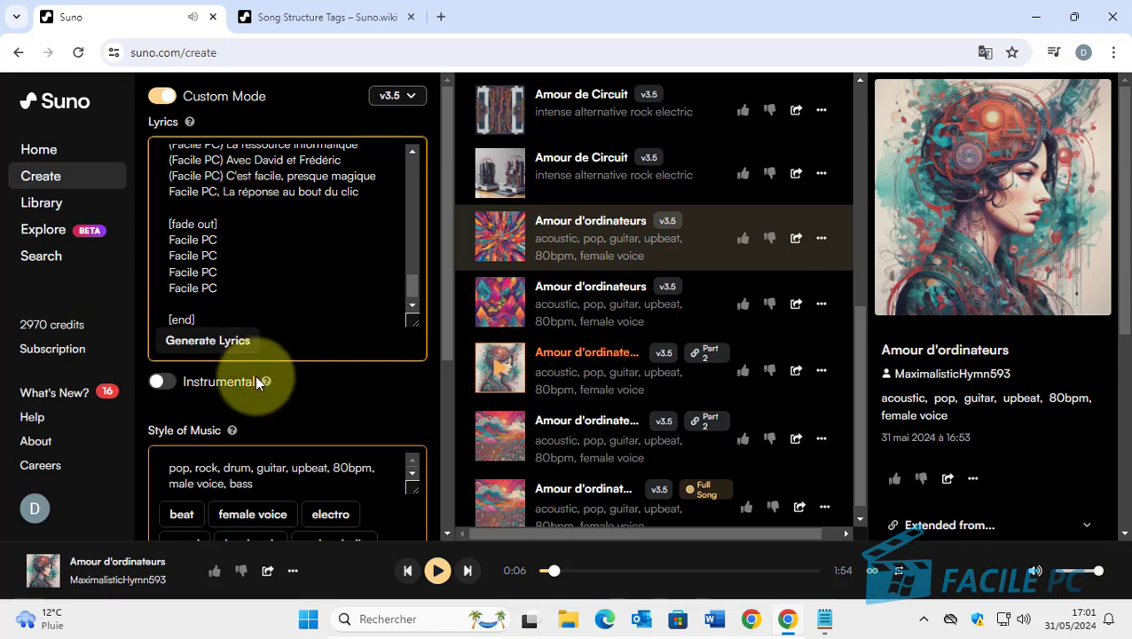
{"action": "scroll", "coordinate": [254, 376], "scroll_direction": "down", "scroll_amount": 3}
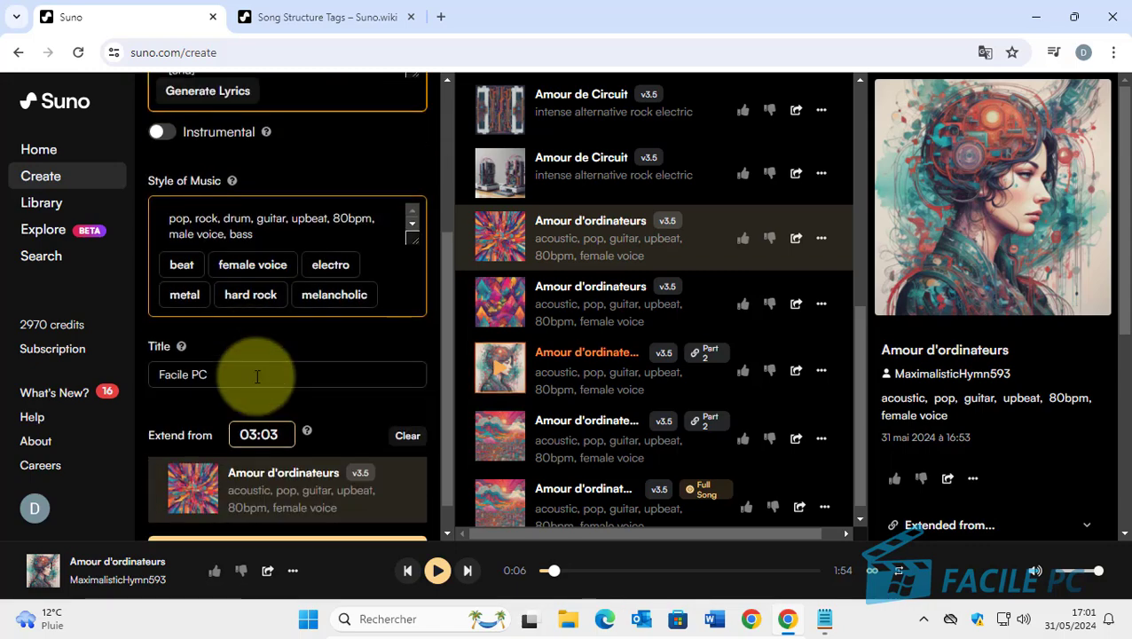
{"action": "left_click", "coordinate": [407, 435]}
Review the lyrics, style of music and title in the completed new-song form
{"action": "scroll", "coordinate": [253, 409], "scroll_direction": "up", "scroll_amount": 2}
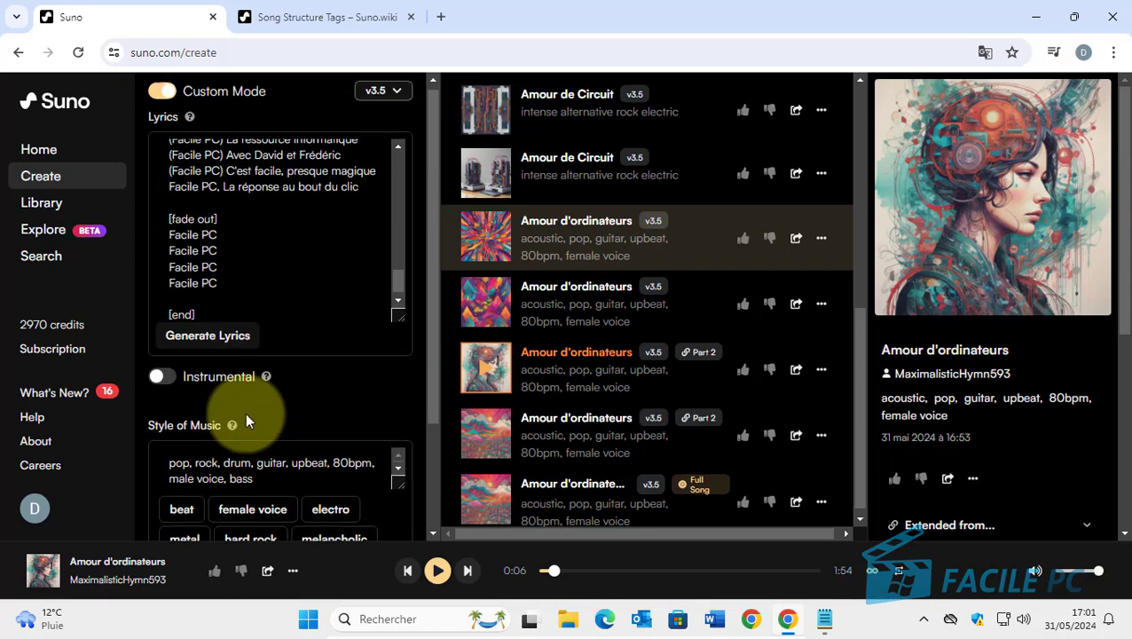
{"action": "scroll", "coordinate": [307, 215], "scroll_direction": "up", "scroll_amount": 2}
{"action": "scroll", "coordinate": [307, 216], "scroll_direction": "down", "scroll_amount": 2}
{"action": "scroll", "coordinate": [303, 400], "scroll_direction": "down", "scroll_amount": 2}
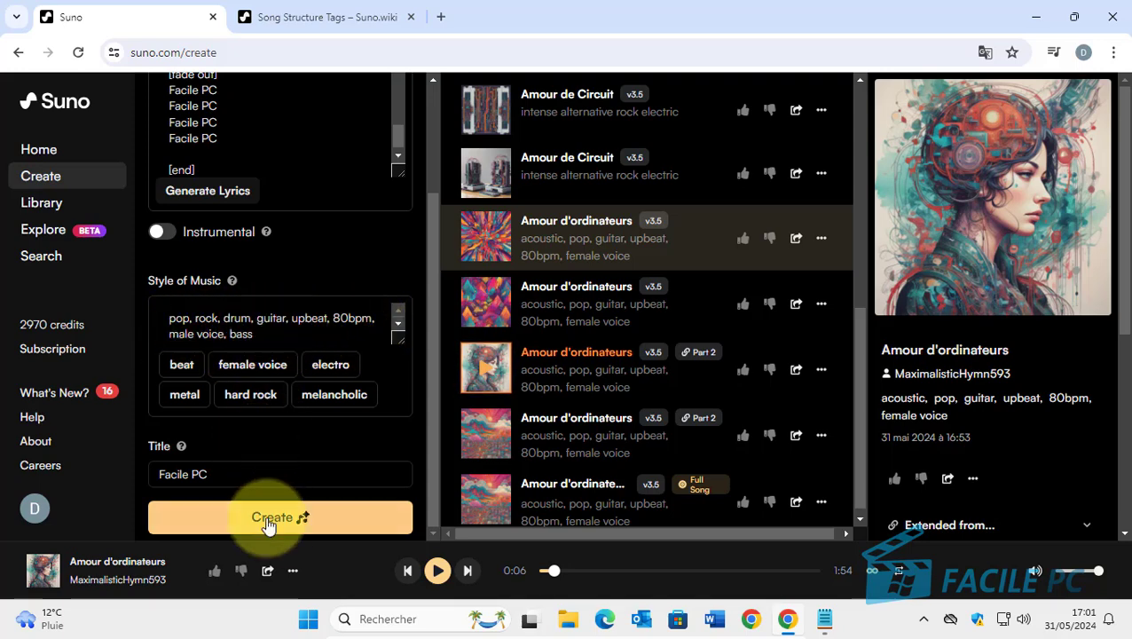
{"action": "scroll", "coordinate": [248, 238], "scroll_direction": "up", "scroll_amount": 2}
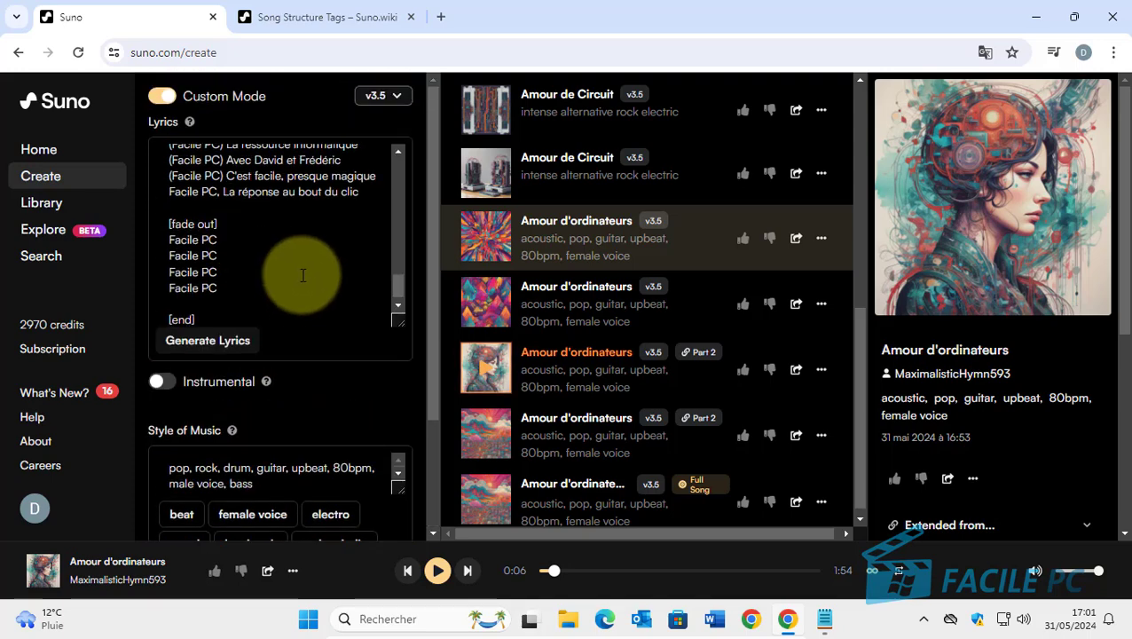
{"action": "scroll", "coordinate": [297, 303], "scroll_direction": "down", "scroll_amount": 3}
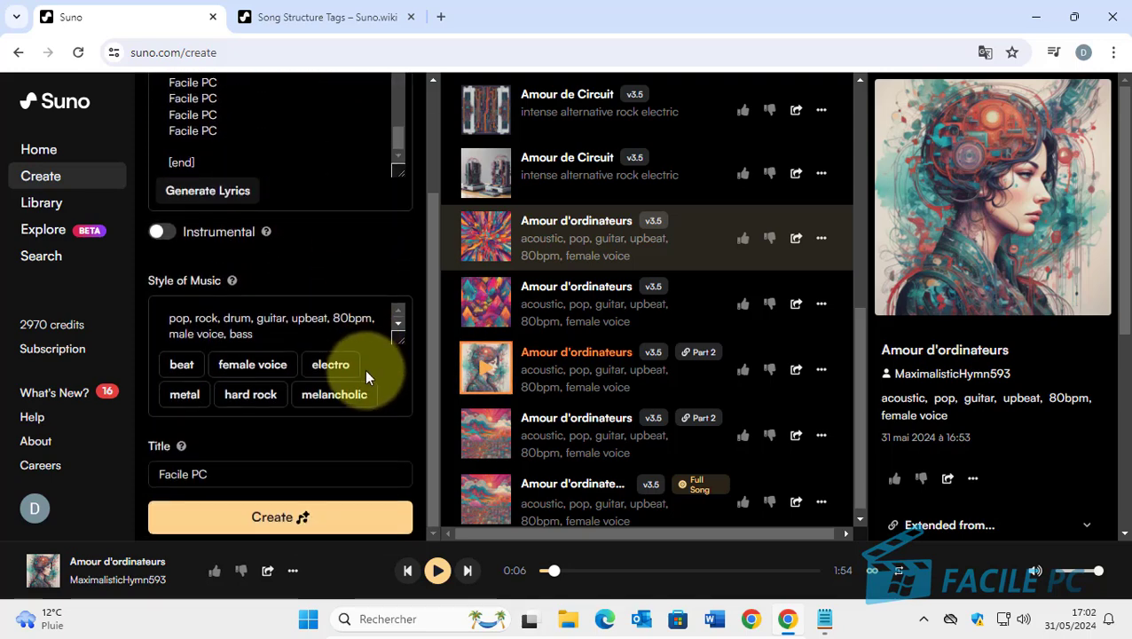
Generate the Facile PC song from the completed lyrics, style of music and title
{"action": "left_click", "coordinate": [300, 523]}
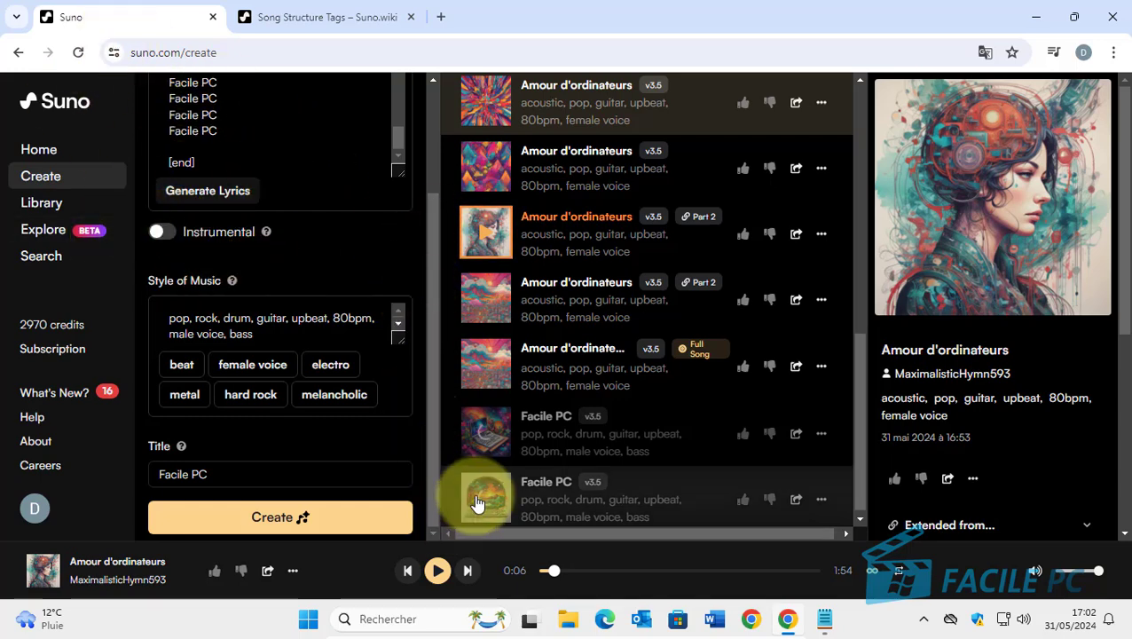
{"action": "scroll", "coordinate": [323, 279], "scroll_direction": "up", "scroll_amount": 2}
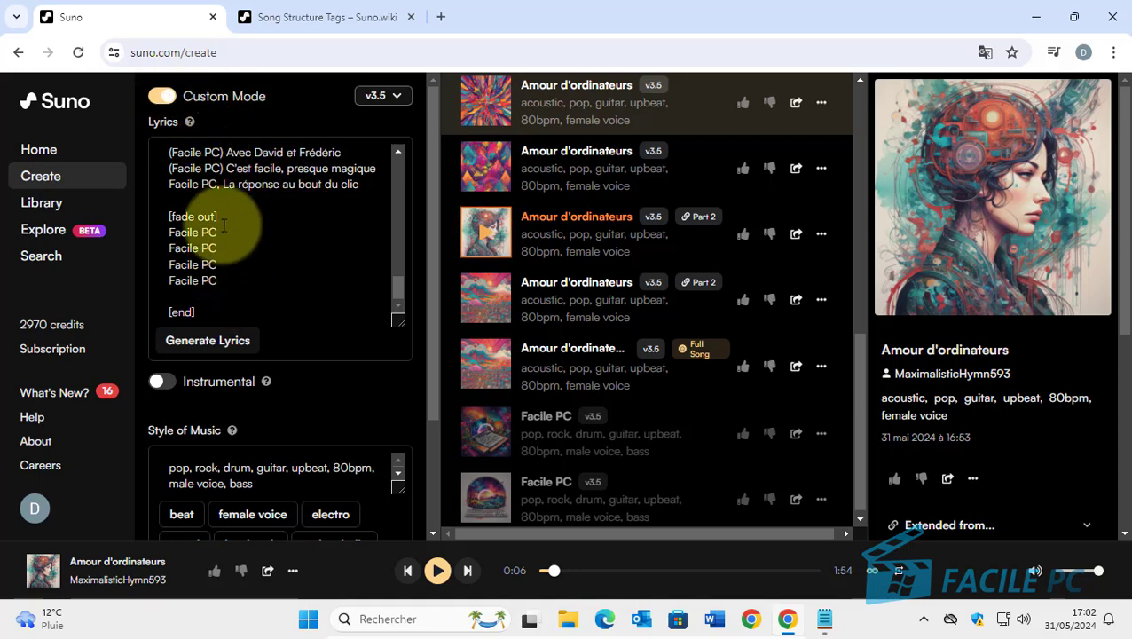
Revisit the beginning of the Song Structure Tags page on Suno.wiki and close that page
{"action": "left_click", "coordinate": [315, 17]}
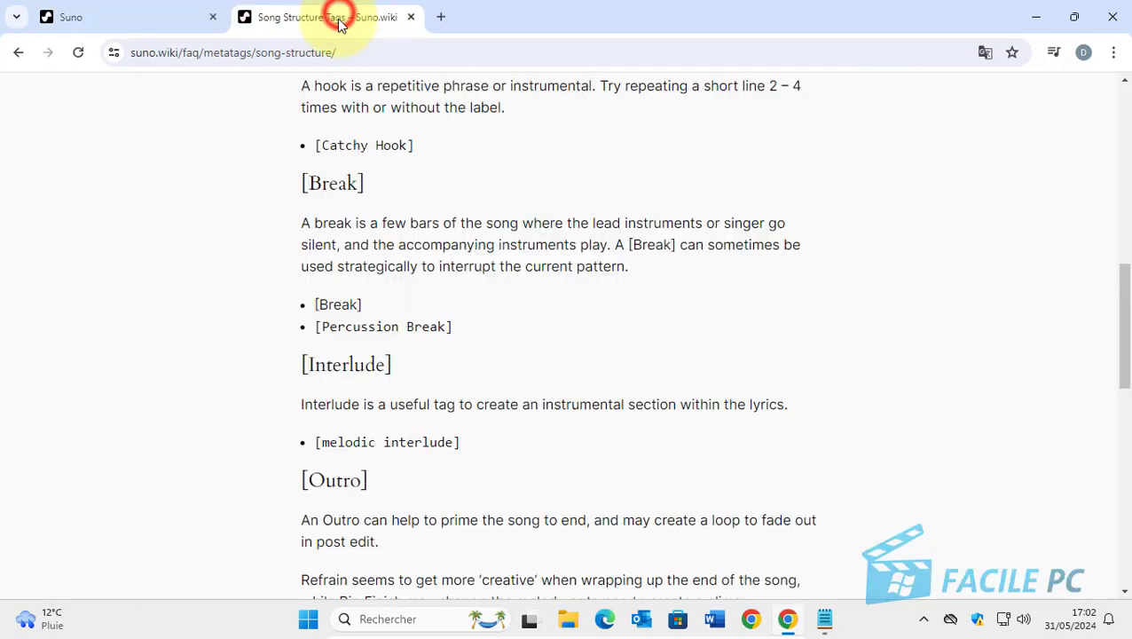
{"action": "scroll", "coordinate": [592, 276], "scroll_direction": "up", "scroll_amount": 15}
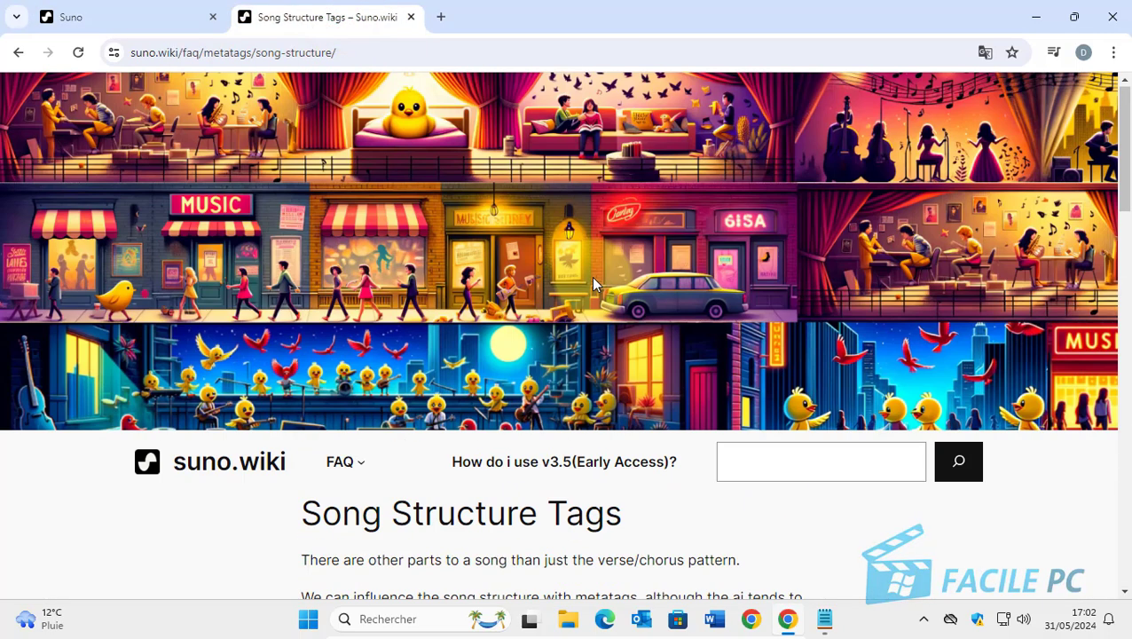
{"action": "left_click", "coordinate": [411, 17]}
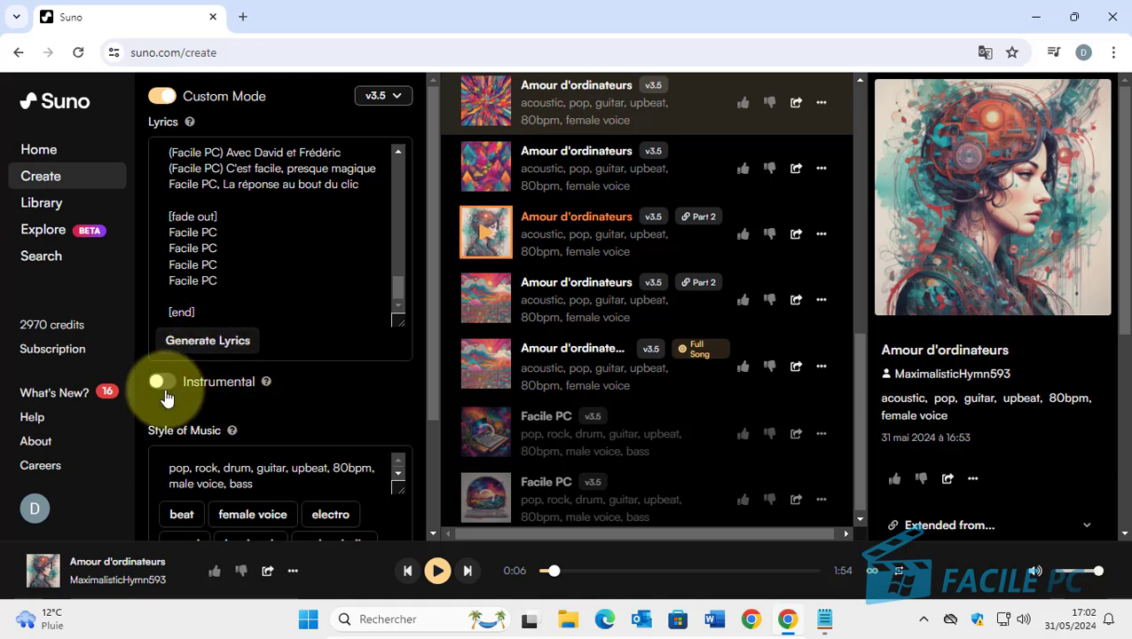
Play the first generated Facile PC version and follow its tagged lyrics from the instrumental intro to the end tag
{"action": "scroll", "coordinate": [257, 391], "scroll_direction": "down", "scroll_amount": 1}
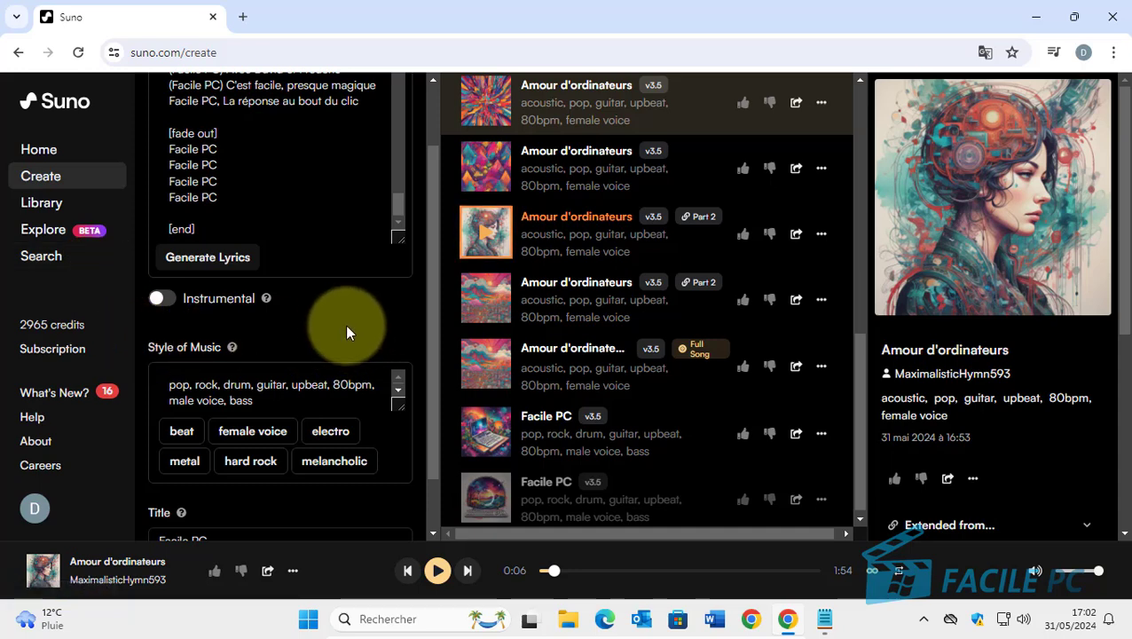
{"action": "scroll", "coordinate": [346, 324], "scroll_direction": "down", "scroll_amount": 1}
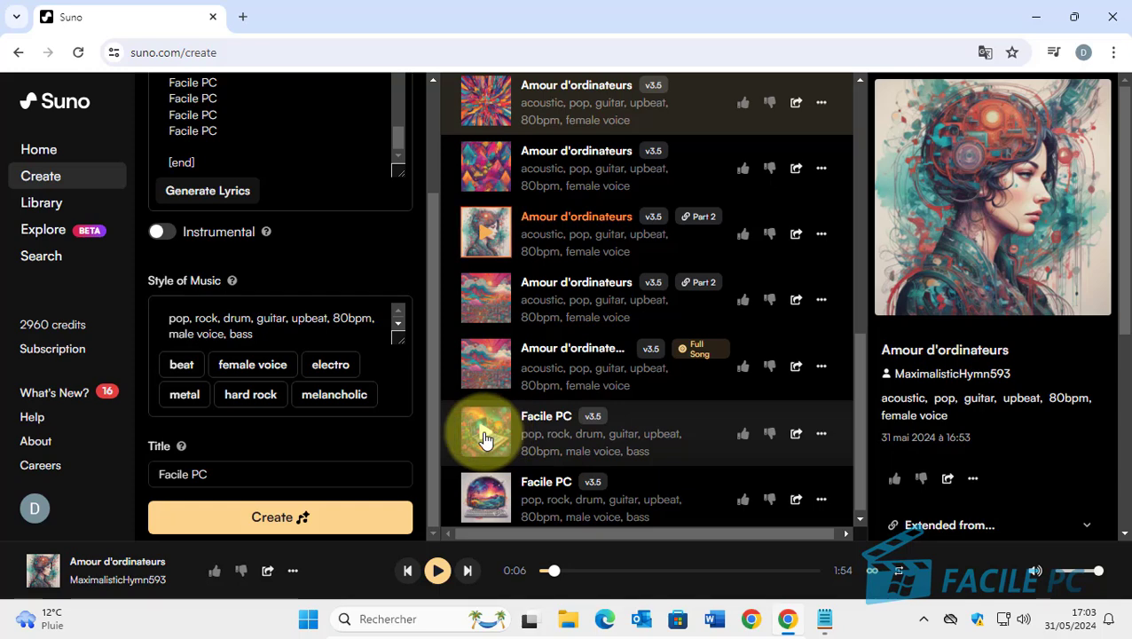
{"action": "left_click", "coordinate": [484, 438]}
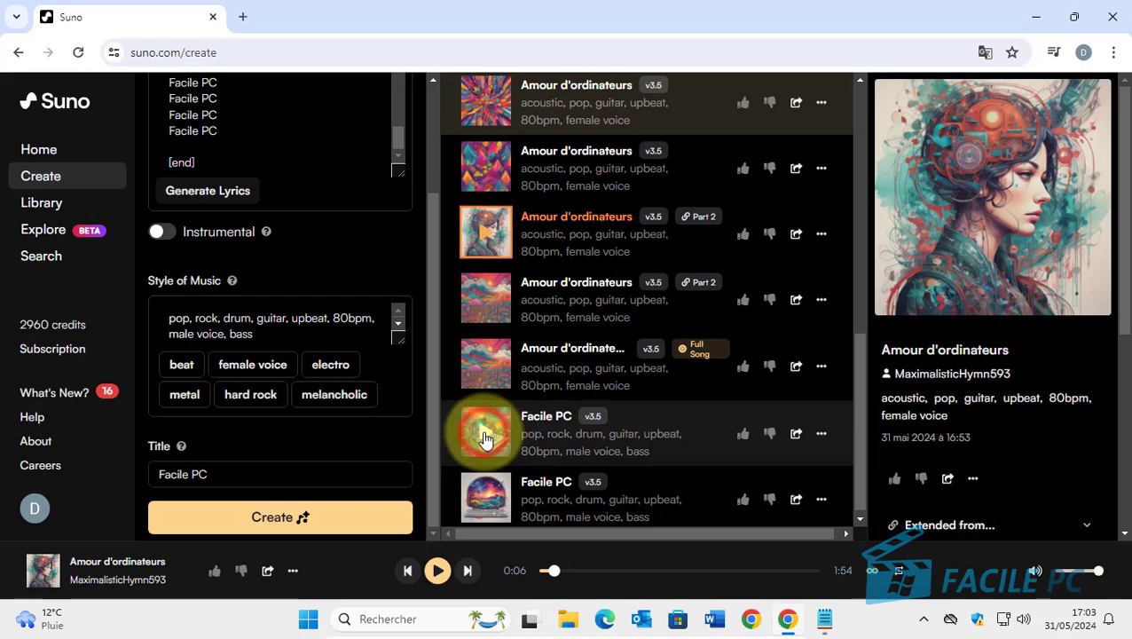
{"action": "scroll", "coordinate": [1016, 394], "scroll_direction": "down", "scroll_amount": 1}
{"action": "scroll", "coordinate": [1016, 386], "scroll_direction": "down", "scroll_amount": 3}
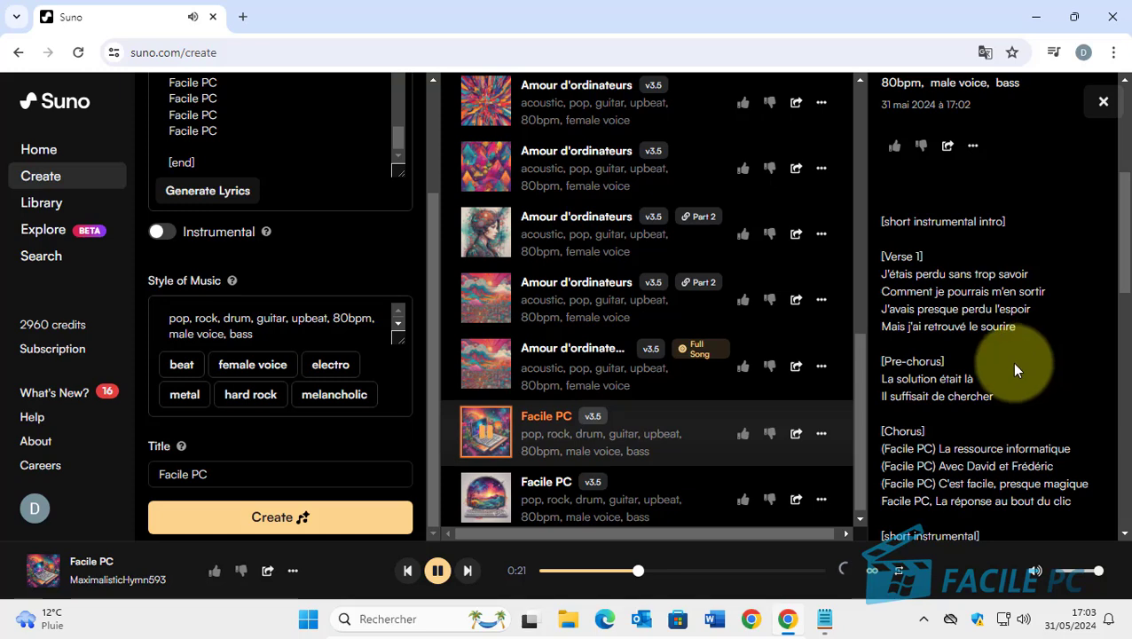
{"action": "scroll", "coordinate": [1015, 365], "scroll_direction": "down", "scroll_amount": 1}
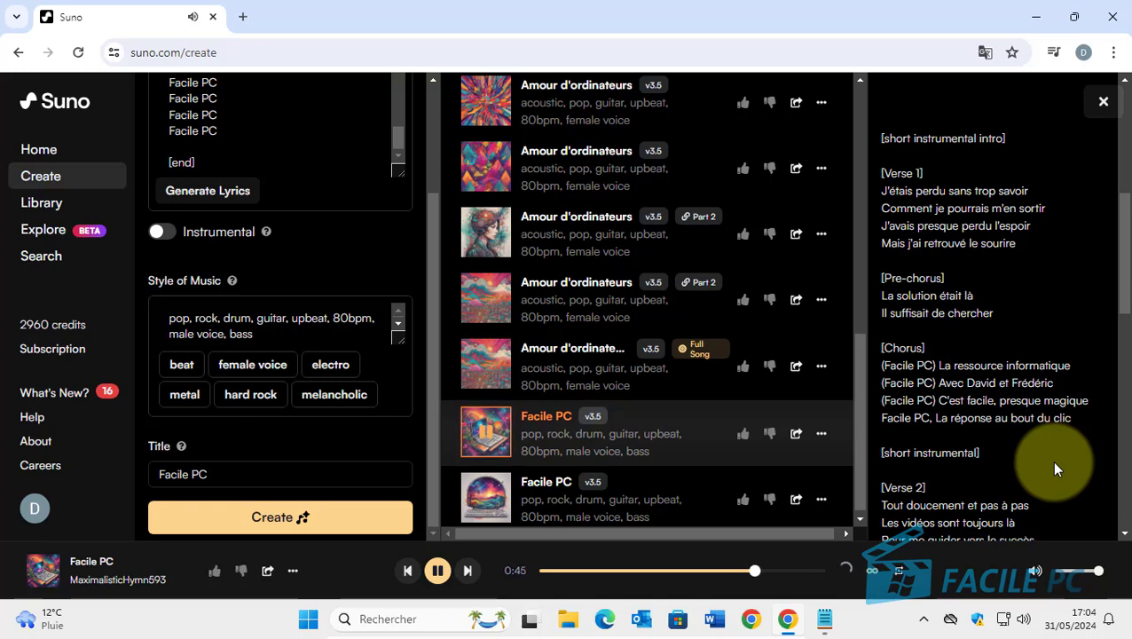
{"action": "scroll", "coordinate": [1054, 468], "scroll_direction": "down", "scroll_amount": 1}
{"action": "scroll", "coordinate": [1055, 469], "scroll_direction": "down", "scroll_amount": 1}
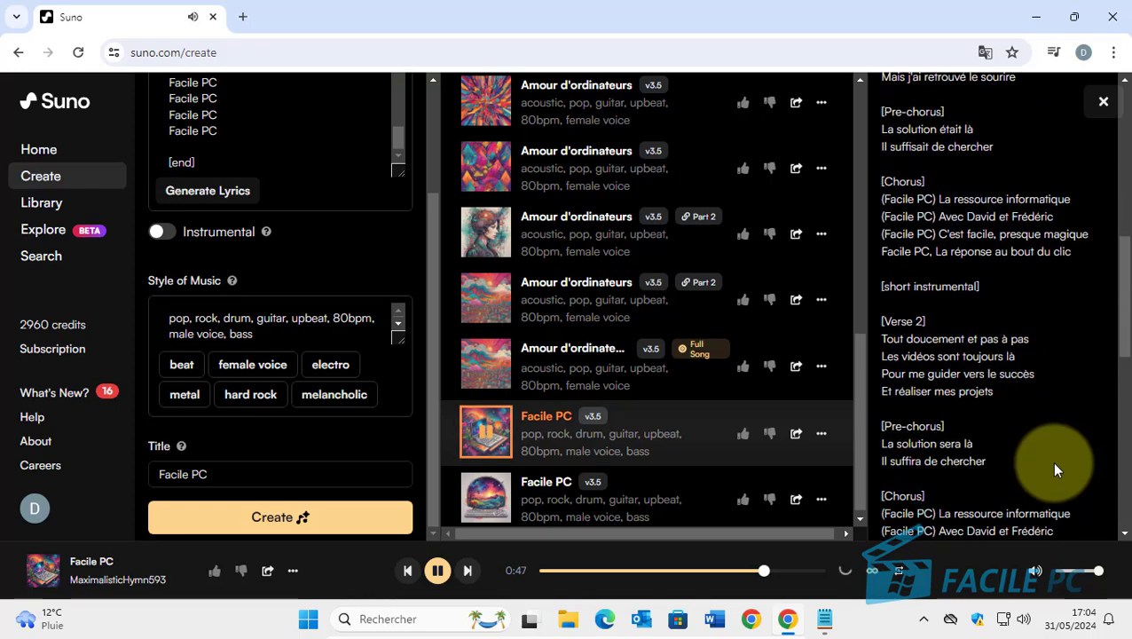
{"action": "scroll", "coordinate": [1044, 436], "scroll_direction": "down", "scroll_amount": 1}
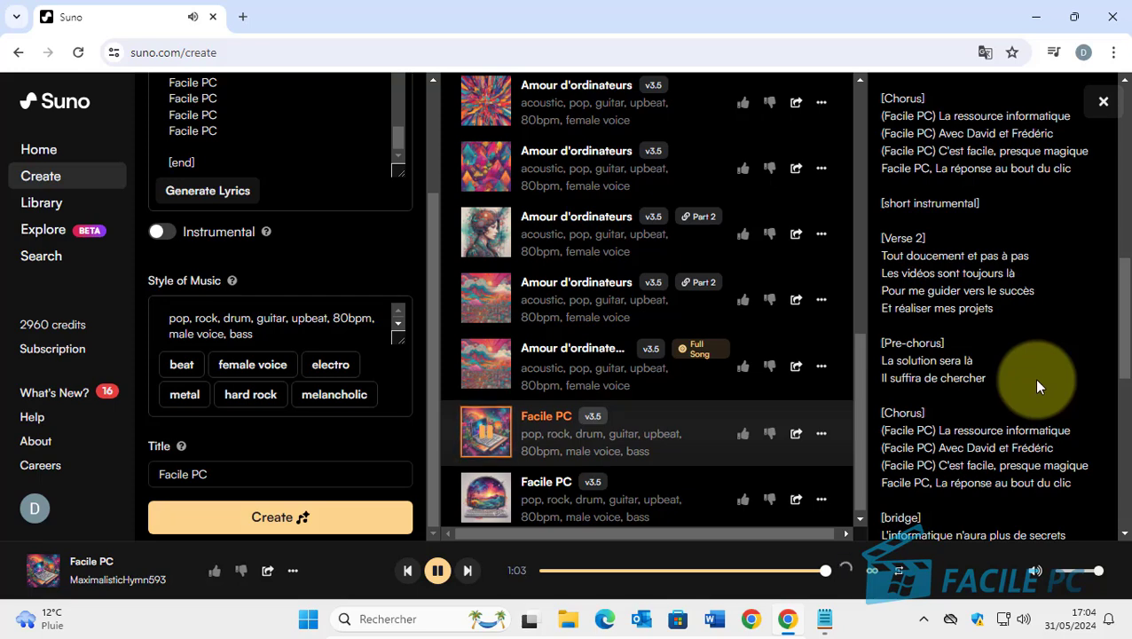
{"action": "scroll", "coordinate": [1040, 386], "scroll_direction": "down", "scroll_amount": 1}
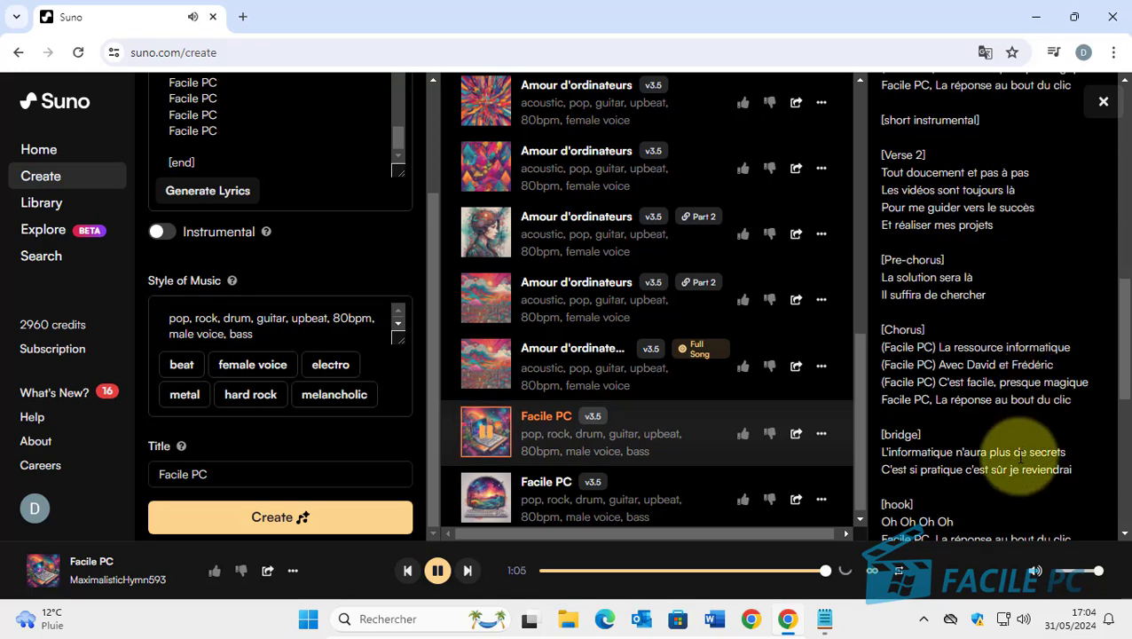
{"action": "scroll", "coordinate": [1011, 462], "scroll_direction": "down", "scroll_amount": 1}
{"action": "scroll", "coordinate": [1029, 416], "scroll_direction": "down", "scroll_amount": 1}
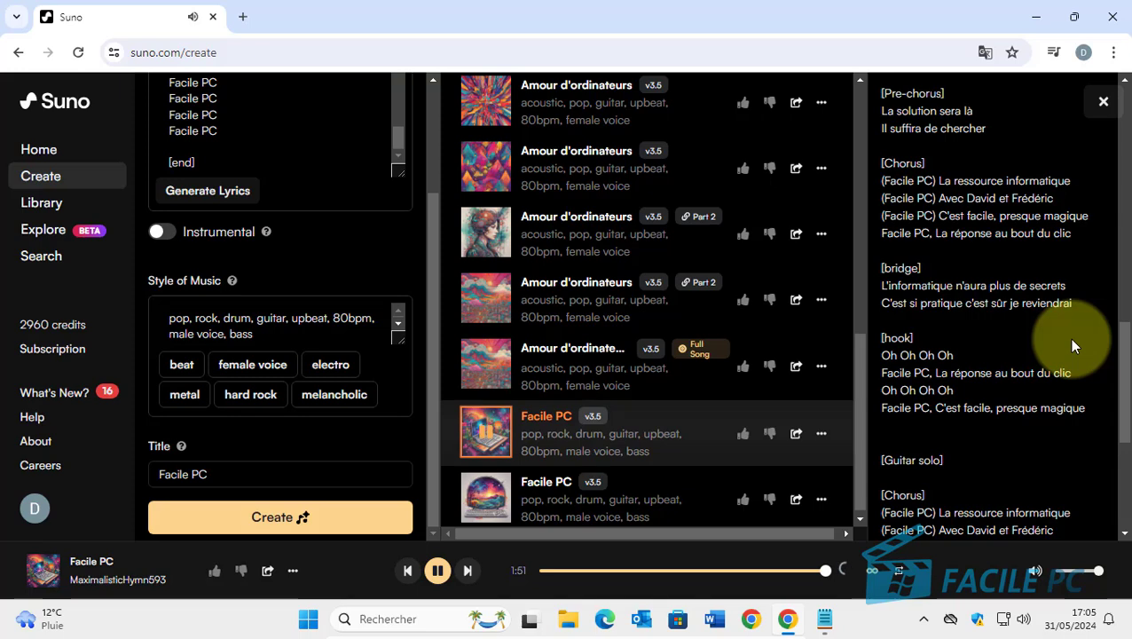
{"action": "scroll", "coordinate": [1072, 346], "scroll_direction": "down", "scroll_amount": 2}
{"action": "scroll", "coordinate": [1070, 351], "scroll_direction": "down", "scroll_amount": 1}
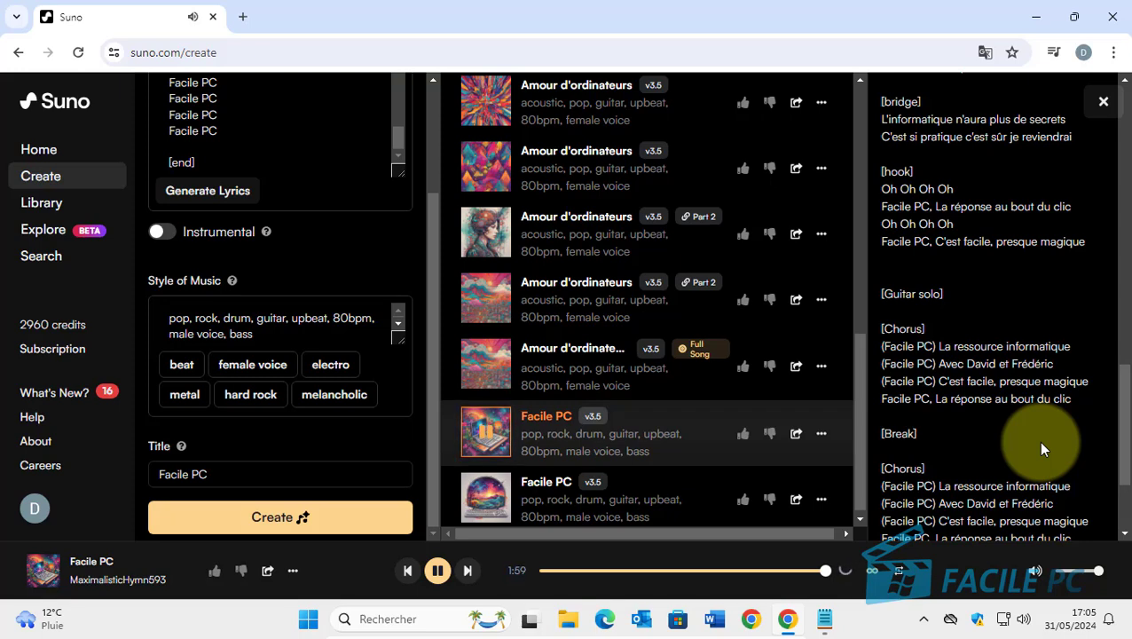
{"action": "scroll", "coordinate": [1038, 443], "scroll_direction": "down", "scroll_amount": 2}
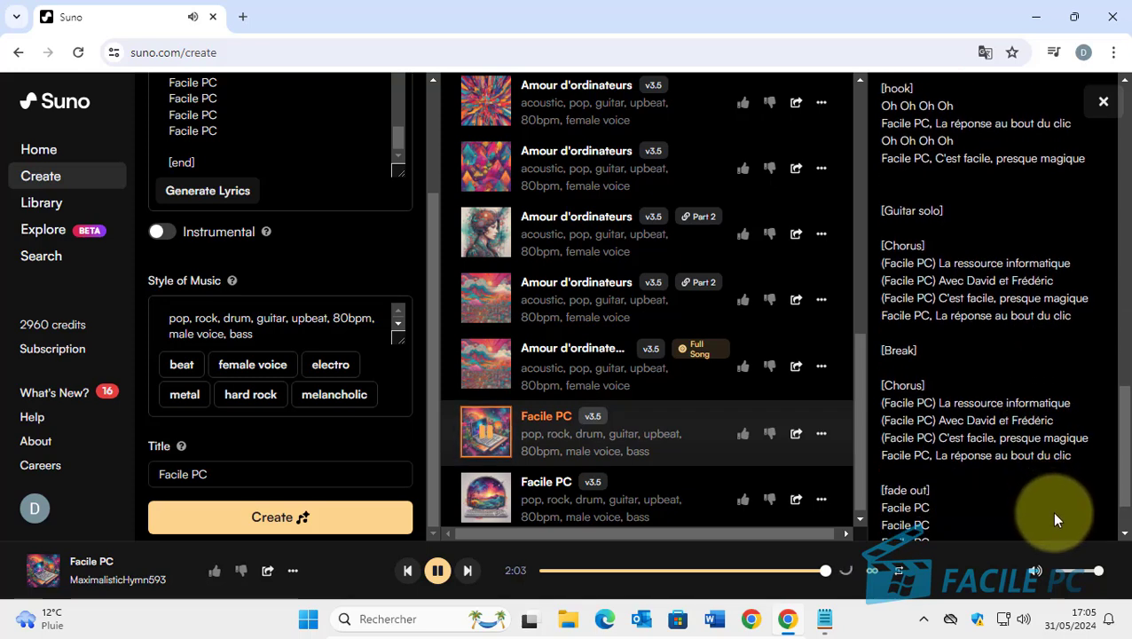
{"action": "scroll", "coordinate": [1049, 508], "scroll_direction": "down", "scroll_amount": 2}
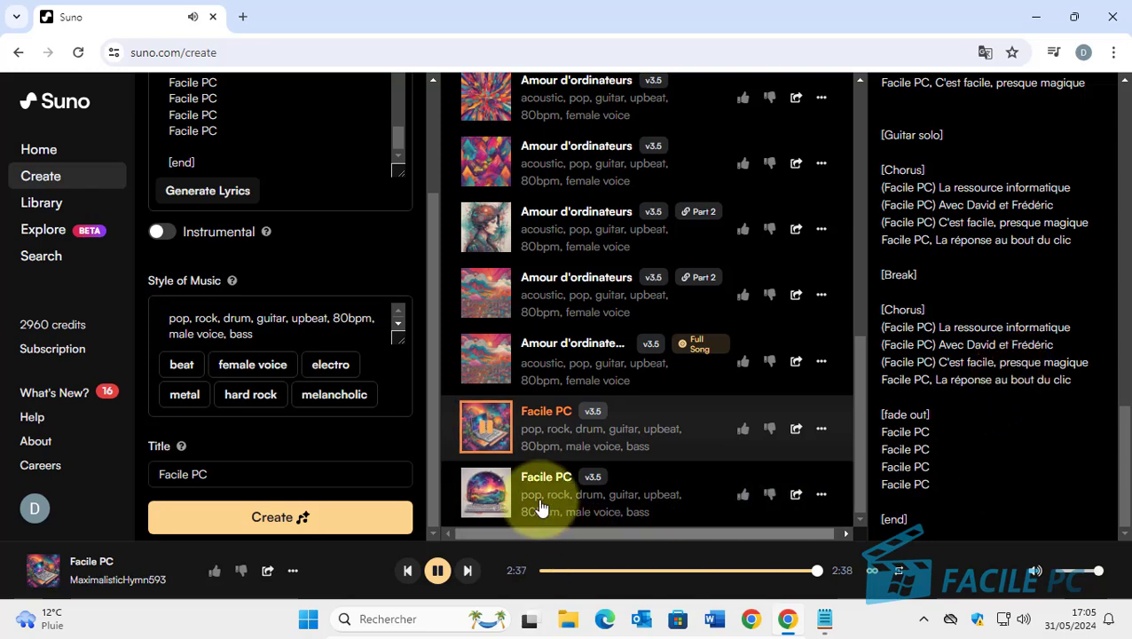
Play the second generated Facile PC version and follow its lyrics through to the fade out and end tags
{"action": "left_click", "coordinate": [488, 500]}
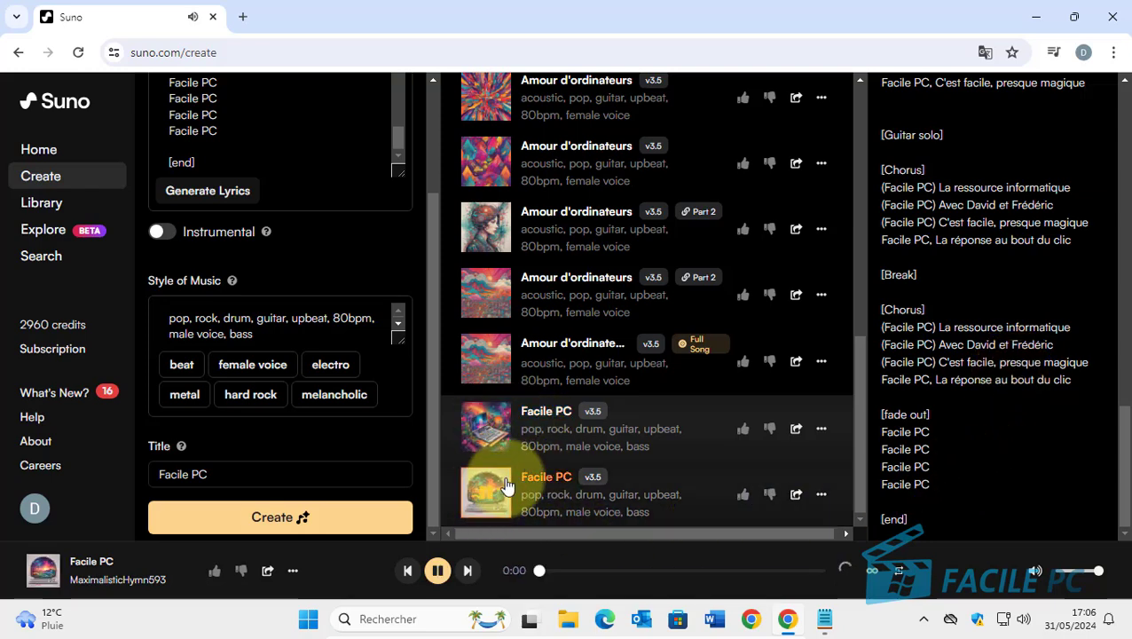
{"action": "scroll", "coordinate": [1047, 430], "scroll_direction": "down", "scroll_amount": 3}
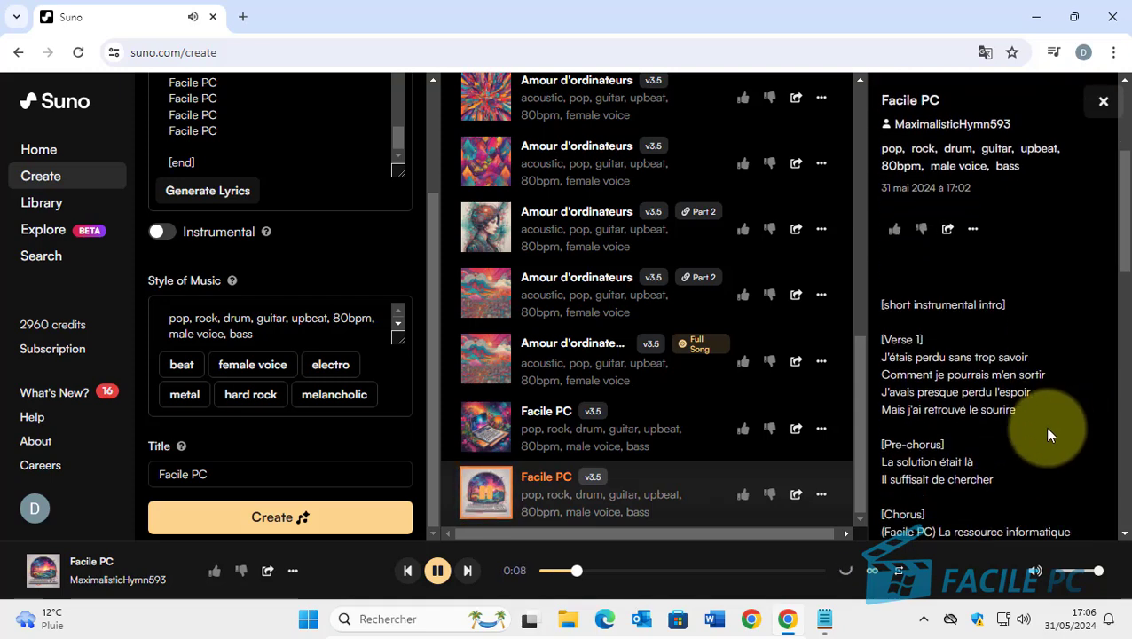
{"action": "scroll", "coordinate": [1044, 426], "scroll_direction": "down", "scroll_amount": 2}
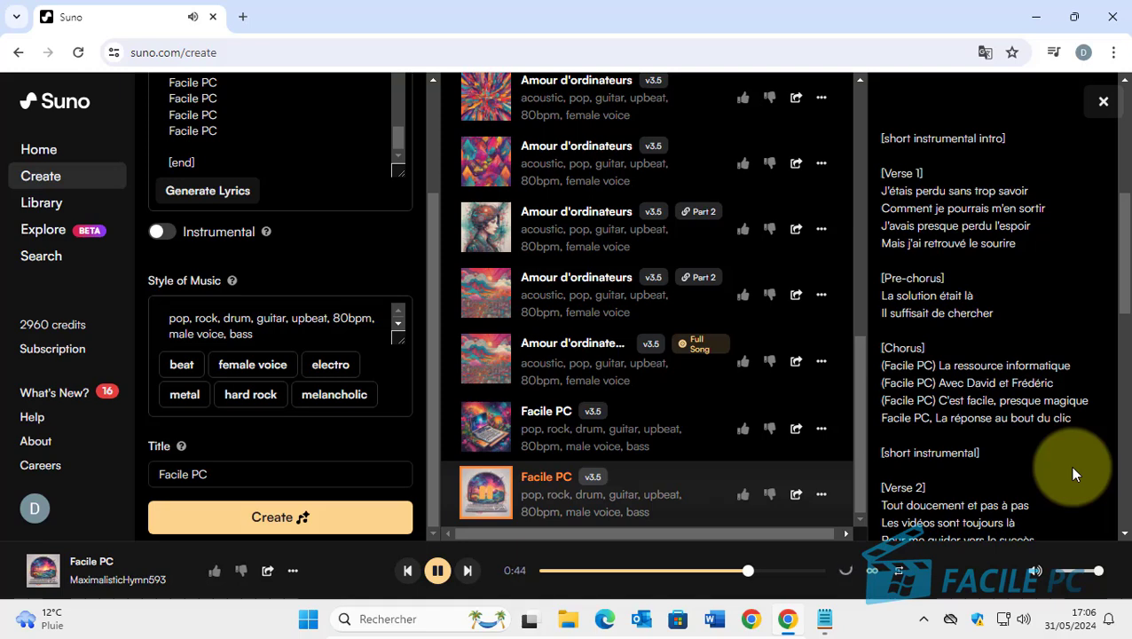
{"action": "scroll", "coordinate": [1070, 465], "scroll_direction": "down", "scroll_amount": 2}
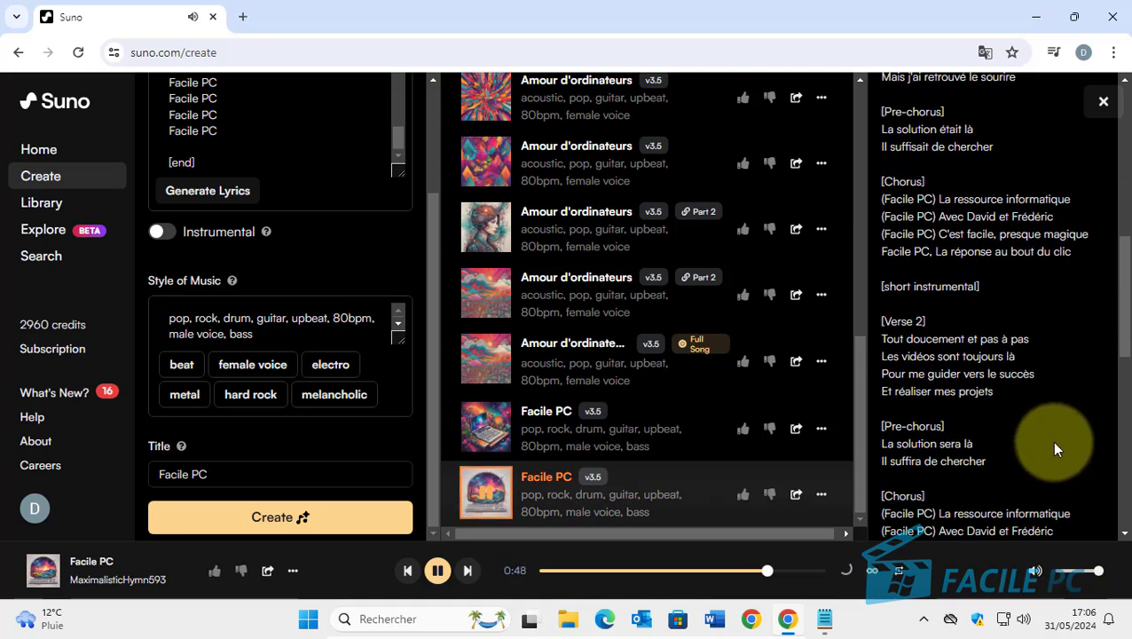
{"action": "scroll", "coordinate": [1051, 444], "scroll_direction": "down", "scroll_amount": 1}
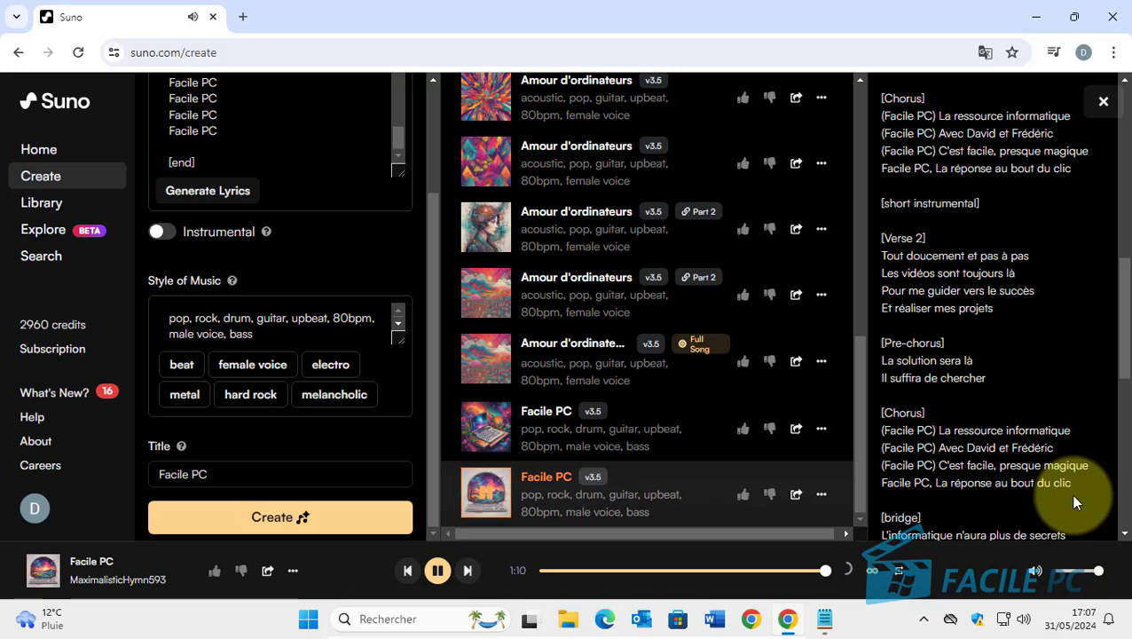
{"action": "scroll", "coordinate": [1074, 501], "scroll_direction": "down", "scroll_amount": 2}
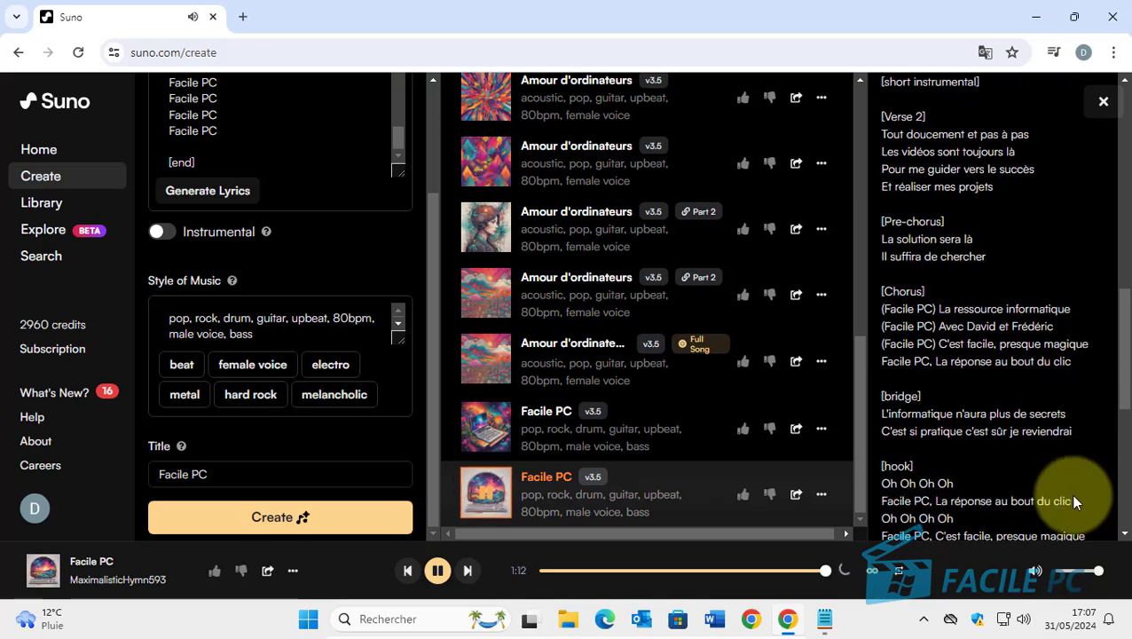
{"action": "scroll", "coordinate": [1074, 502], "scroll_direction": "down", "scroll_amount": 1}
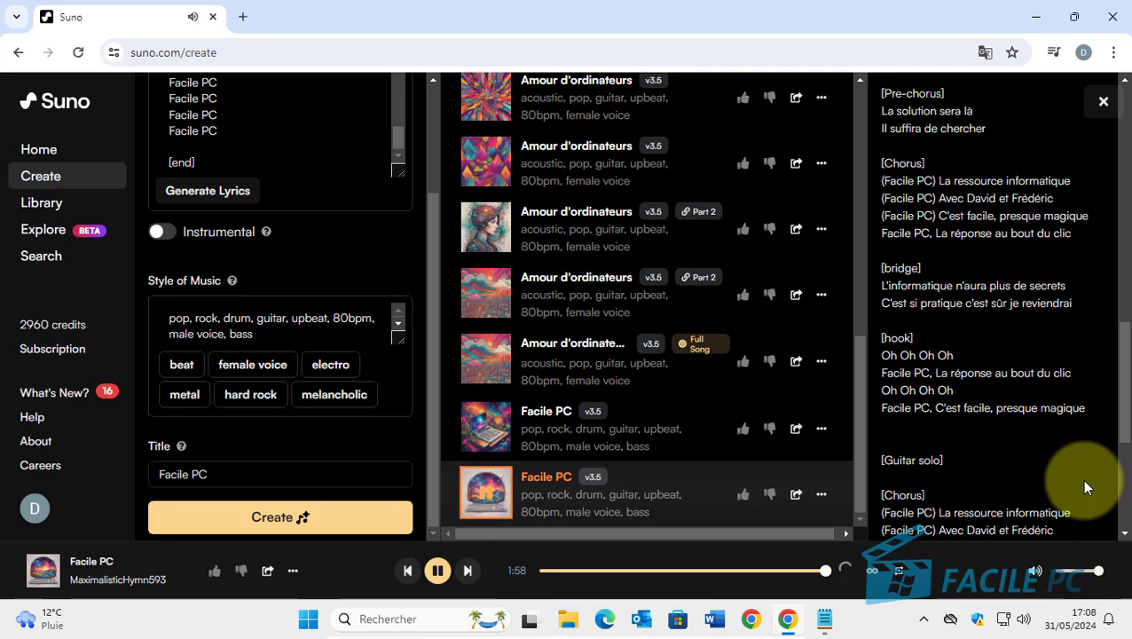
{"action": "scroll", "coordinate": [1081, 478], "scroll_direction": "down", "scroll_amount": 3}
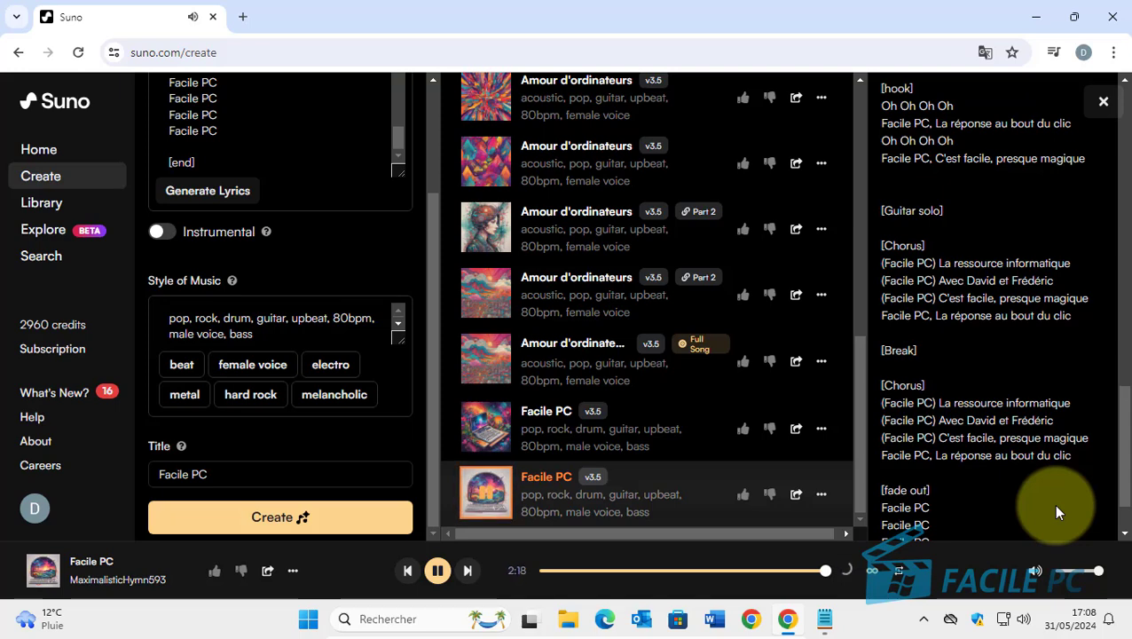
{"action": "scroll", "coordinate": [1055, 508], "scroll_direction": "down", "scroll_amount": 1}
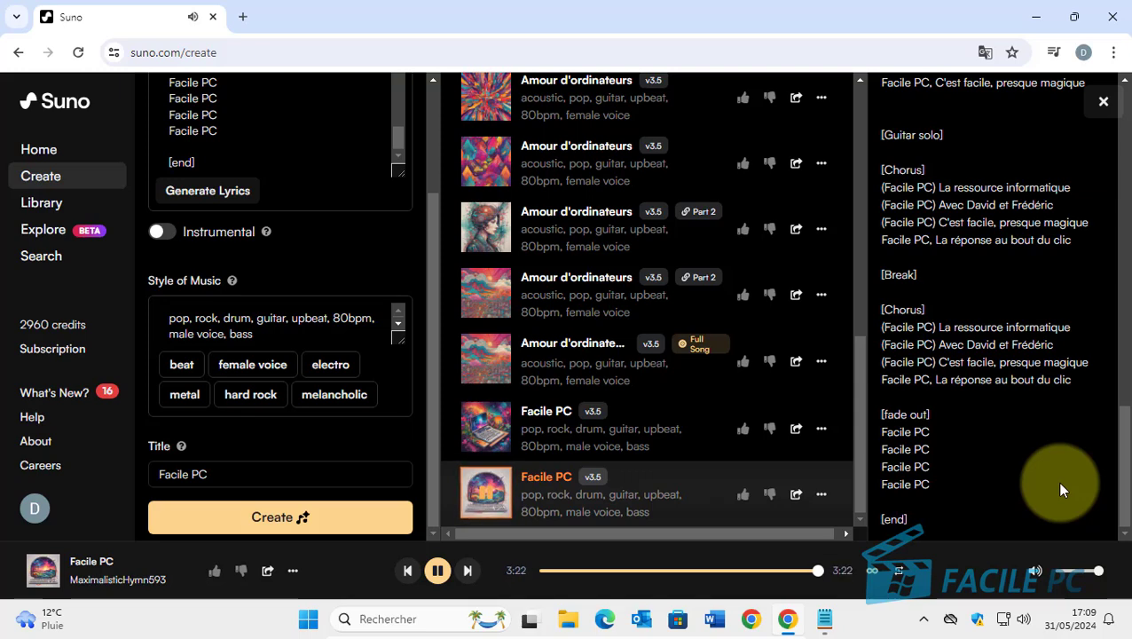
Look back over the second Facile PC version's lyrics and cover image, and close the browser
{"action": "scroll", "coordinate": [1046, 472], "scroll_direction": "up", "scroll_amount": 6}
{"action": "scroll", "coordinate": [1042, 409], "scroll_direction": "down", "scroll_amount": 6}
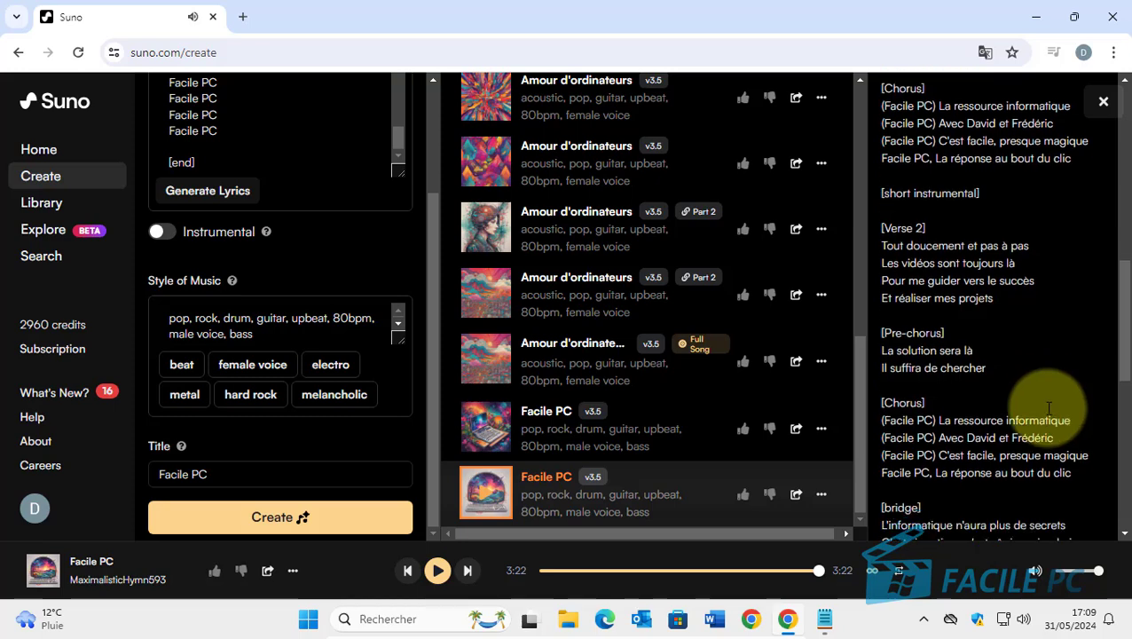
{"action": "scroll", "coordinate": [1028, 418], "scroll_direction": "down", "scroll_amount": 1}
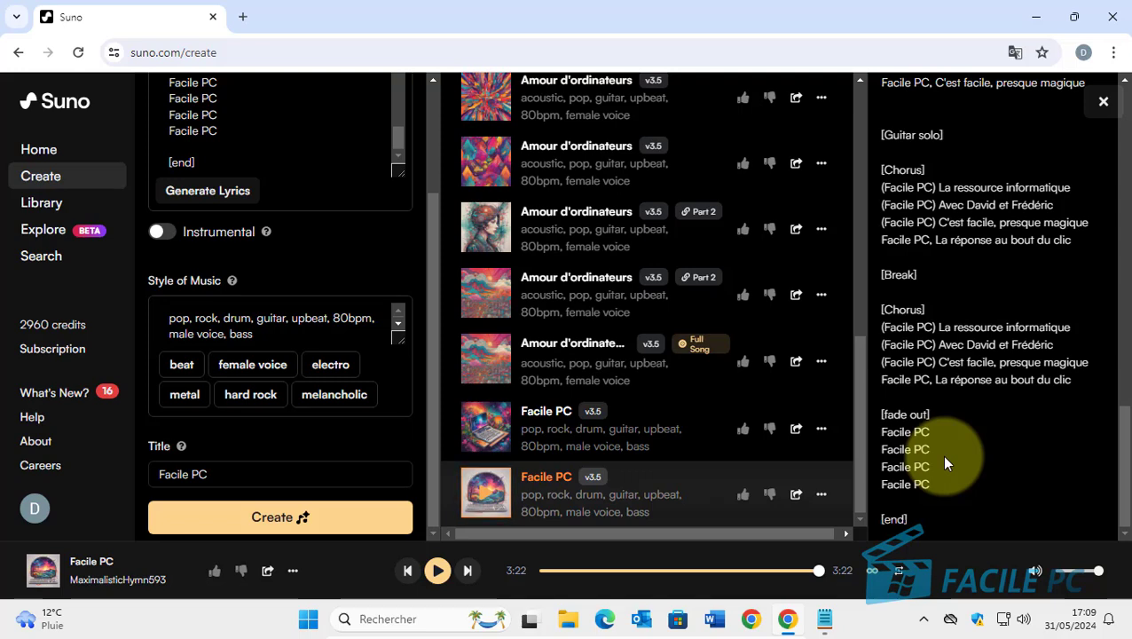
{"action": "scroll", "coordinate": [944, 459], "scroll_direction": "up", "scroll_amount": 2}
{"action": "scroll", "coordinate": [944, 460], "scroll_direction": "up", "scroll_amount": 8}
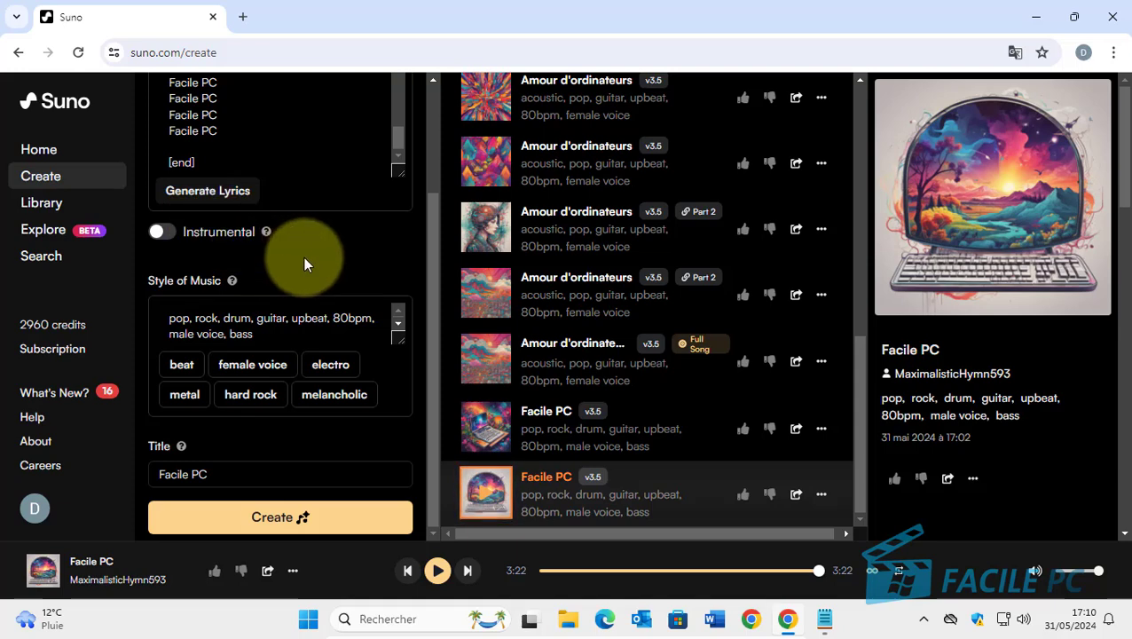
{"action": "left_click", "coordinate": [1116, 28]}
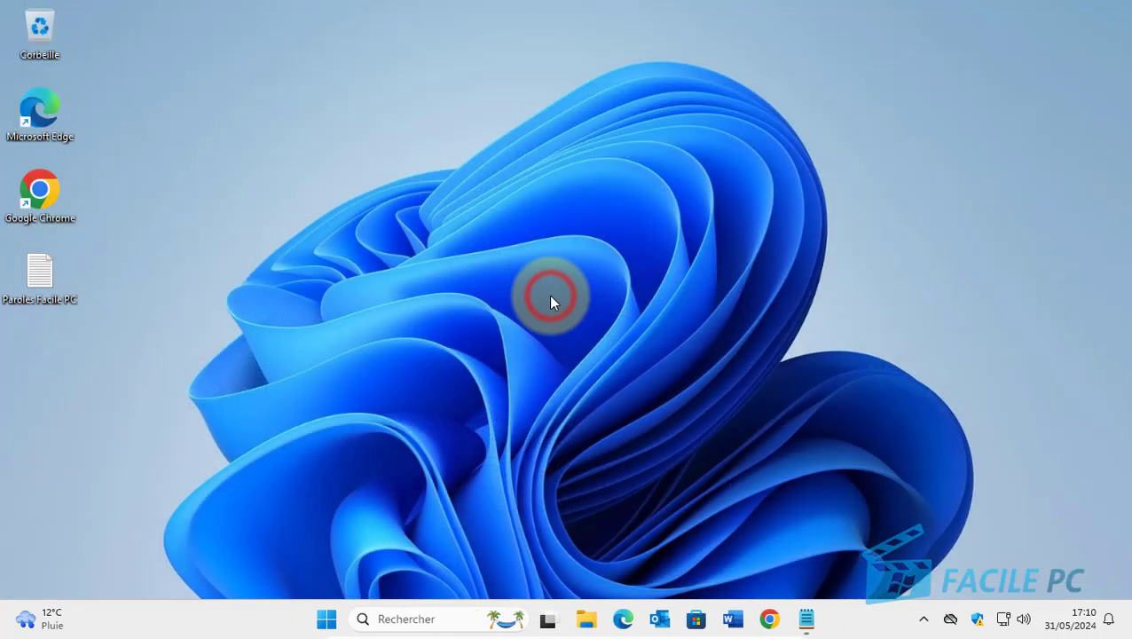